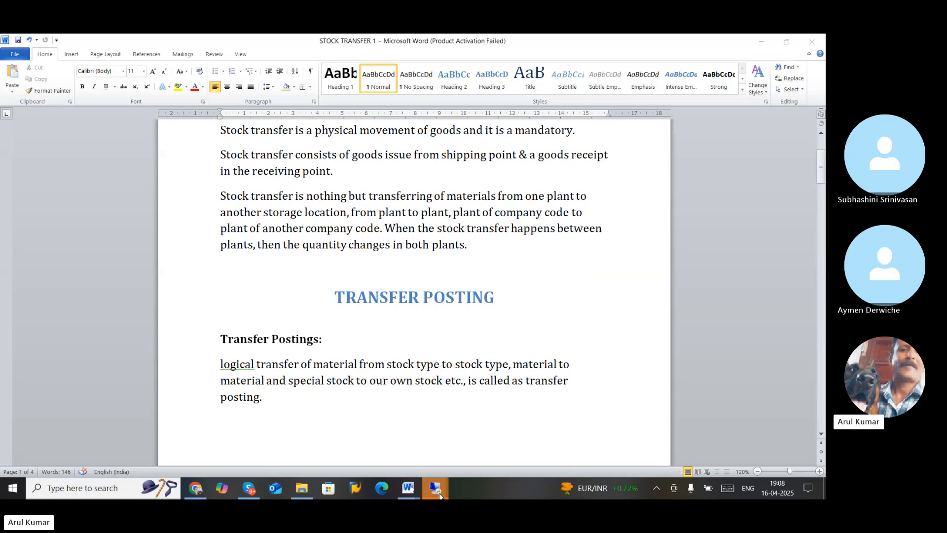
# Read through the stock transfer and transfer posting definitions in the STOCK TRANSFER 1 document
pyautogui.moveTo(439, 495)
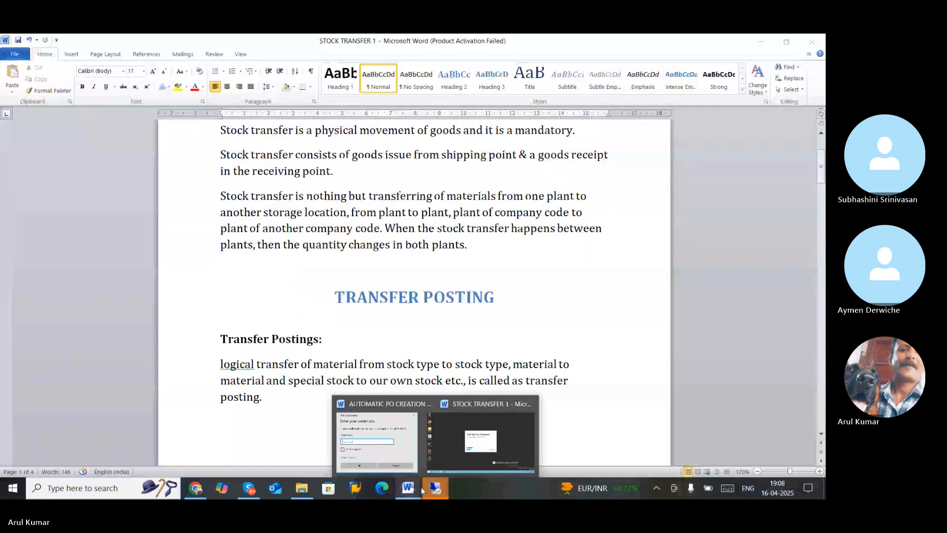
pyautogui.scroll(3, 445, 307)
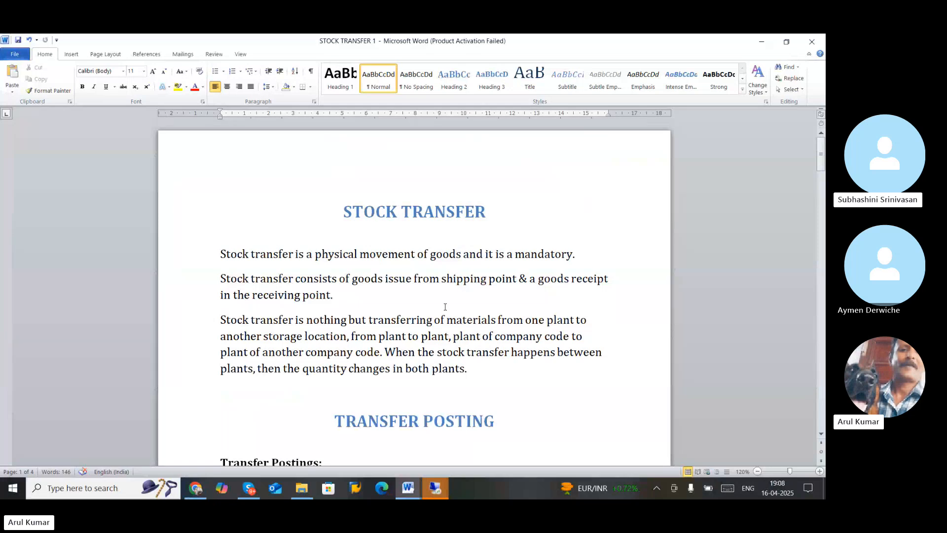
pyautogui.scroll(-5, 445, 307)
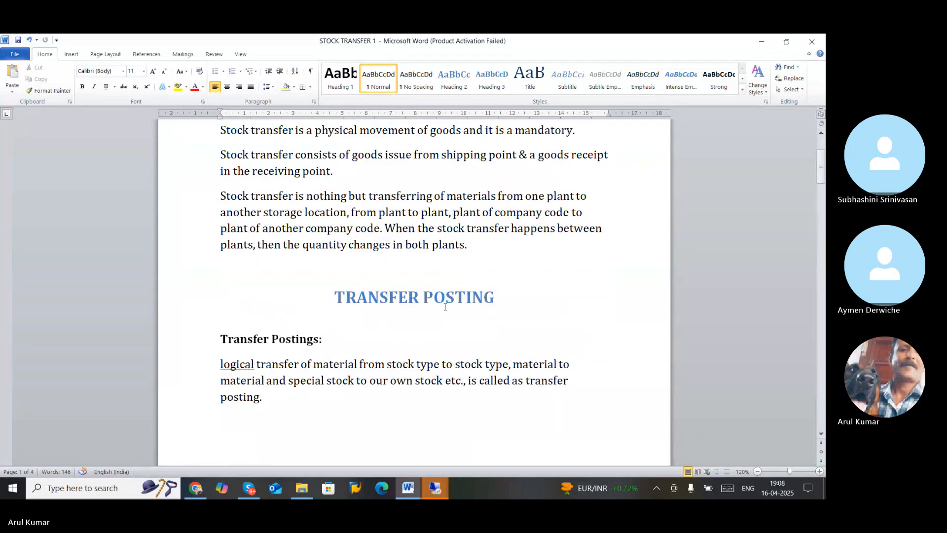
pyautogui.scroll(-6, 445, 307)
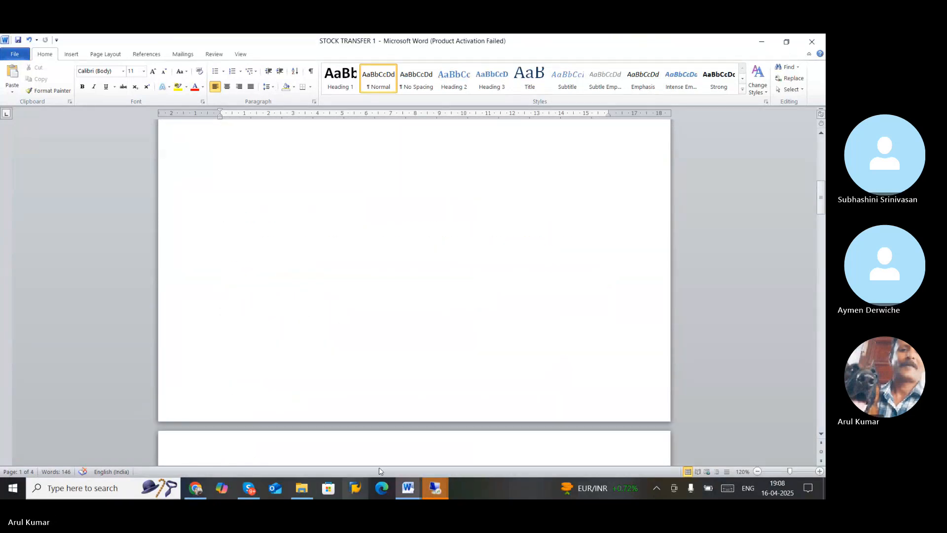
# Open the AUTOMATIC PO CREATION 1 document from the AUTOMATIC PO CREATION folder in File Explorer
pyautogui.click(302, 488)
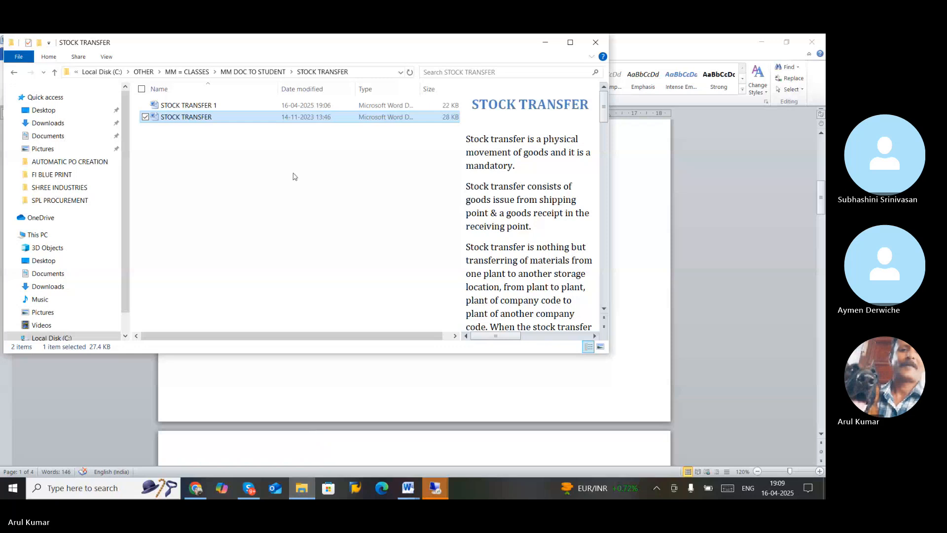
pyautogui.click(54, 73)
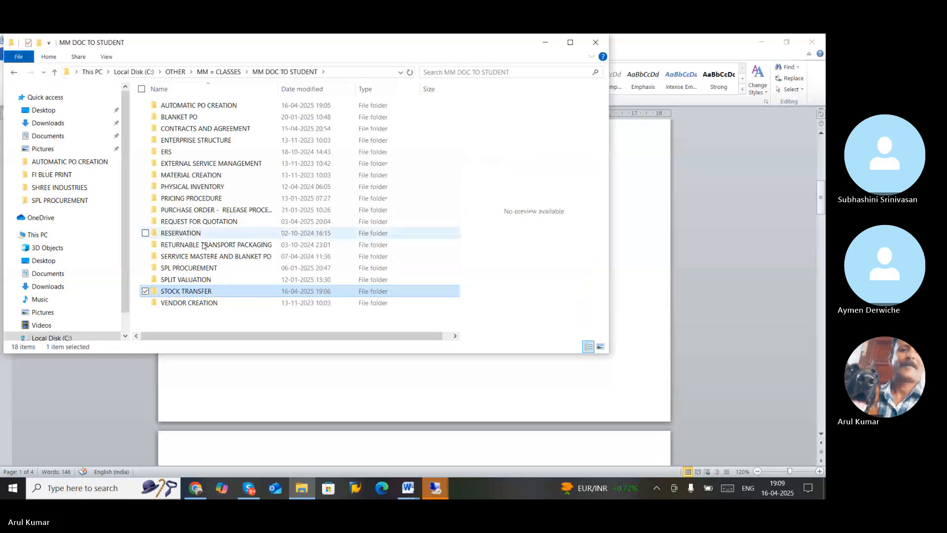
pyautogui.doubleClick(199, 105)
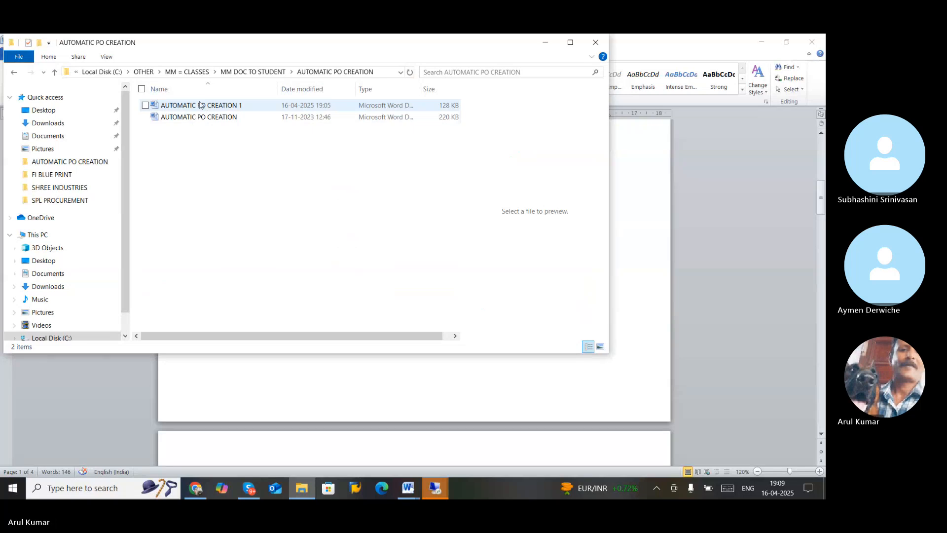
pyautogui.doubleClick(200, 105)
pyautogui.scroll(15, 313, 275)
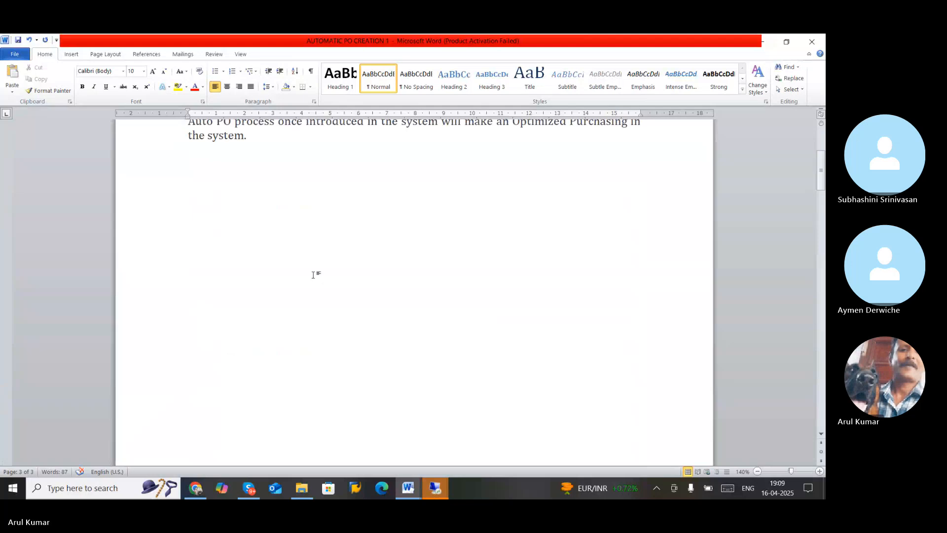
pyautogui.scroll(4, 313, 275)
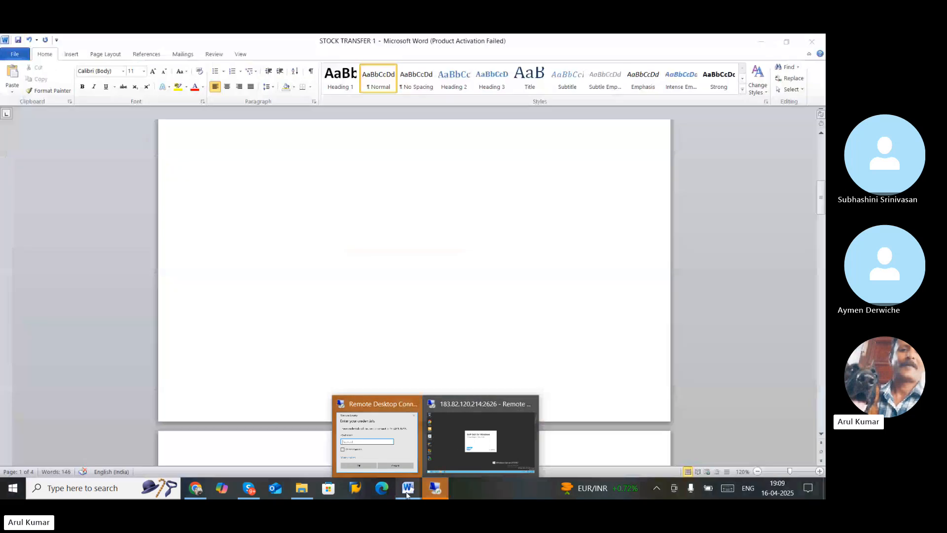
# Return to the STOCK TRANSFER 1 document and close it
pyautogui.moveTo(408, 495)
pyautogui.click(424, 437)
pyautogui.scroll(10, 425, 350)
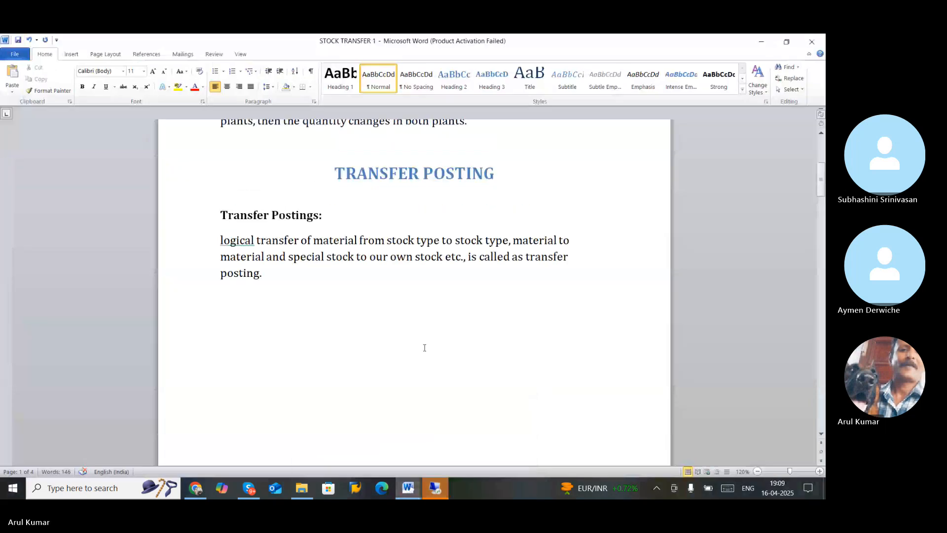
pyautogui.click(817, 41)
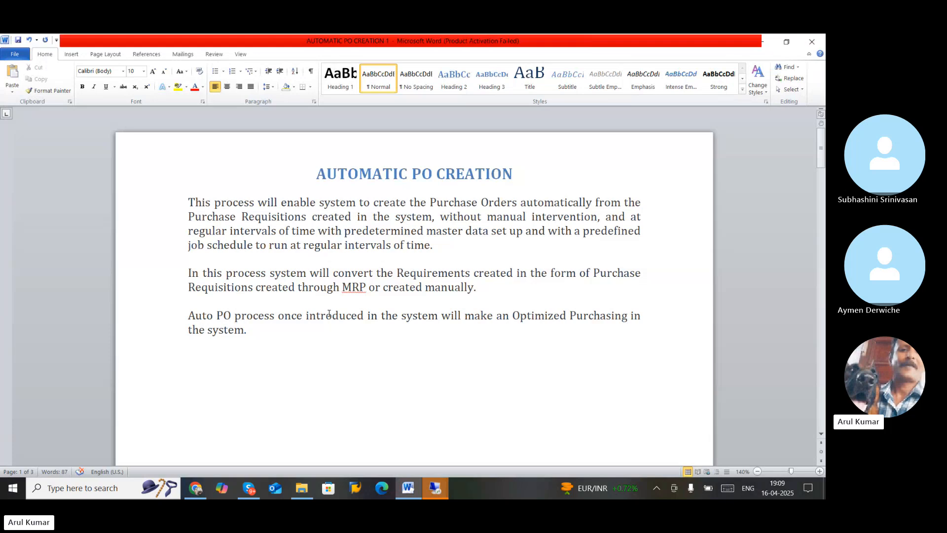
# Read the automatic PO creation introduction, temporarily selecting "Purchase Requisitions" in its first paragraph
pyautogui.scroll(2, 329, 313)
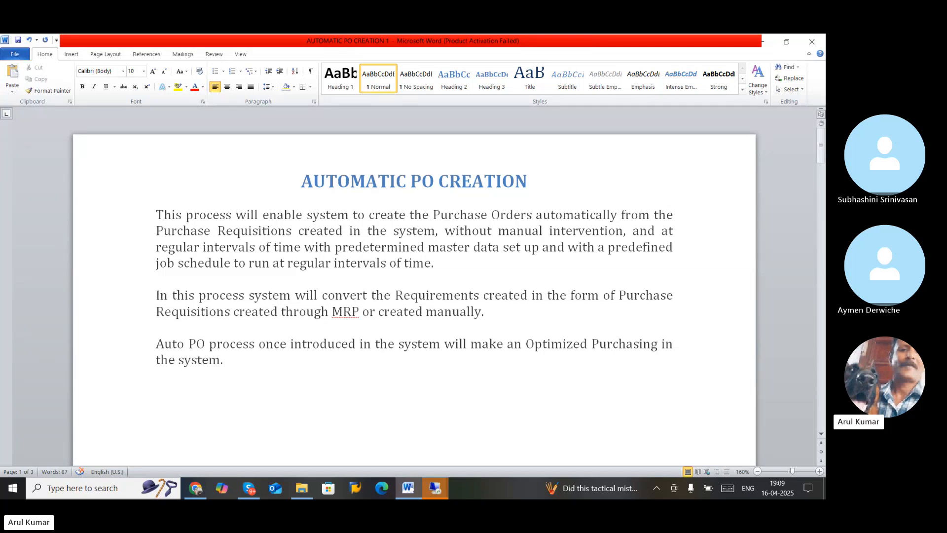
pyautogui.moveTo(156, 230); pyautogui.dragTo(281, 231)
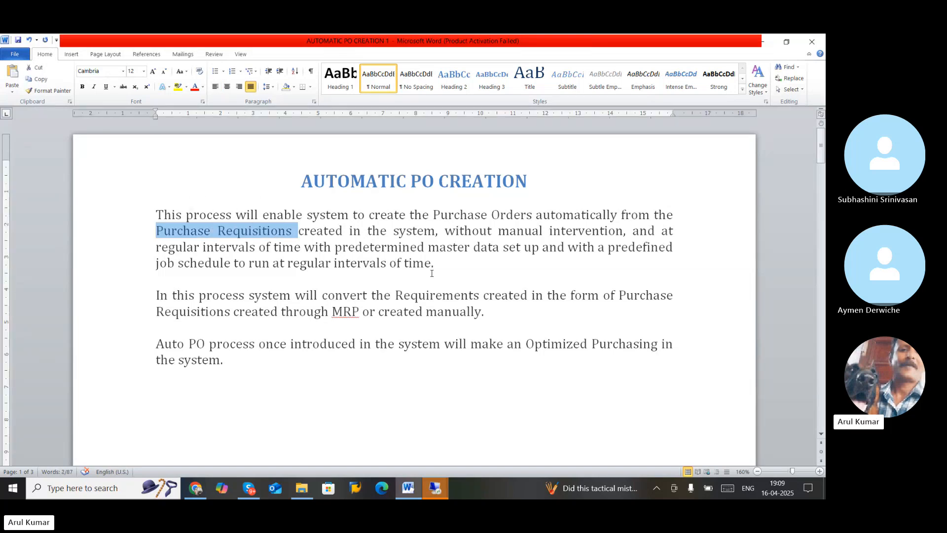
pyautogui.click(479, 292)
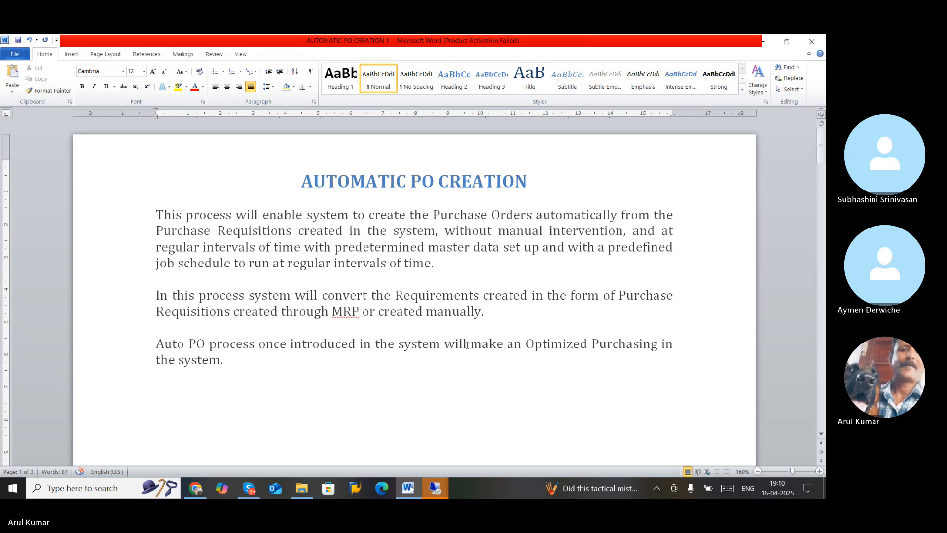
# Launch Microsoft Excel 2010 and dismiss the Office activation wizard
pyautogui.click(77, 489)
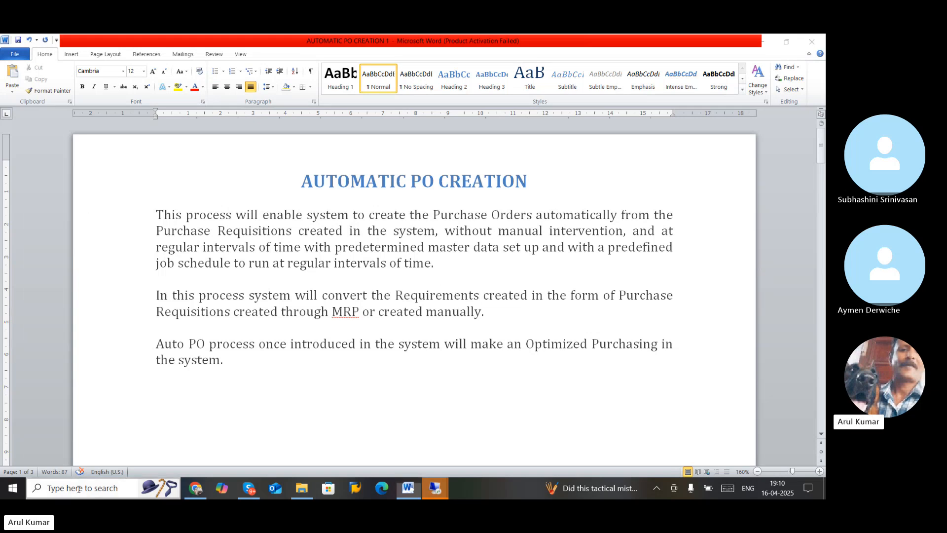
pyautogui.write('excel')
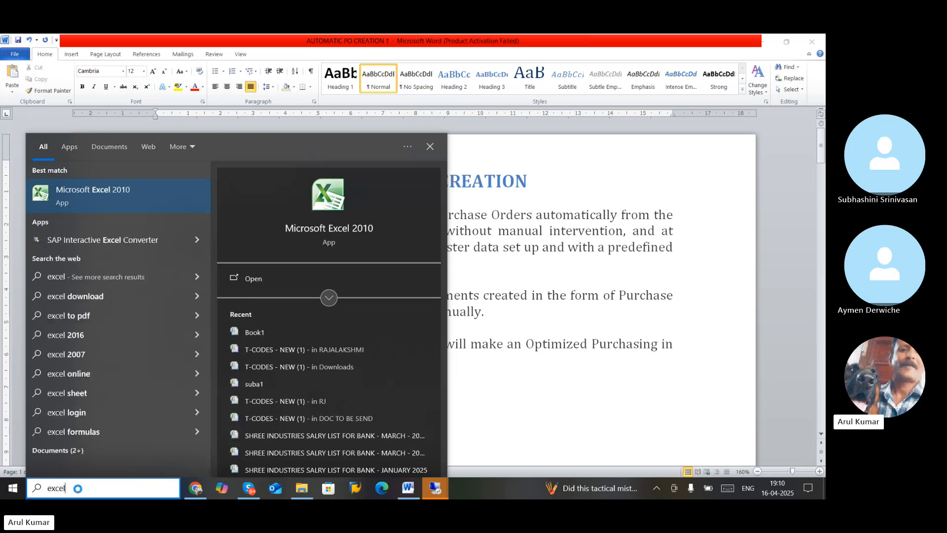
pyautogui.press('Return')
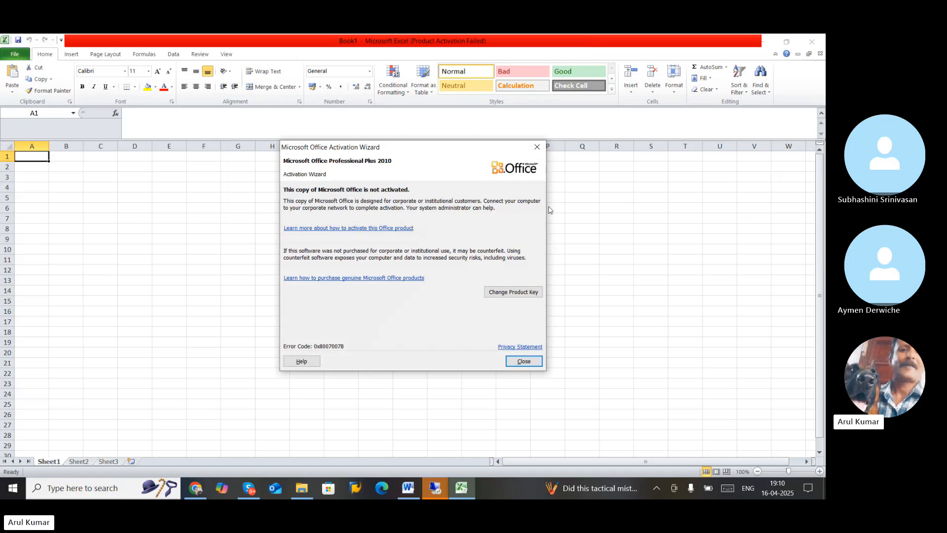
pyautogui.click(542, 148)
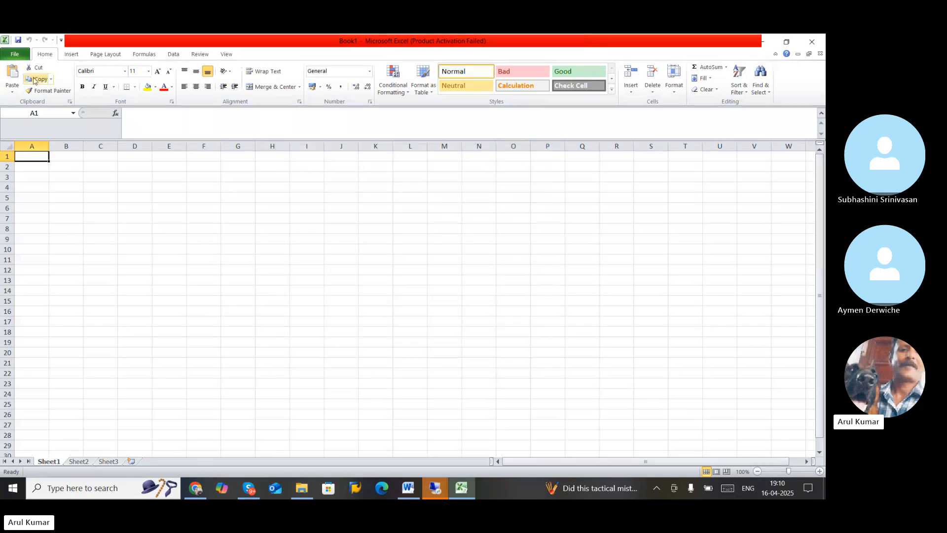
# Open the recent workbook suba1 and add a new worksheet after Sheet4
pyautogui.click(17, 54)
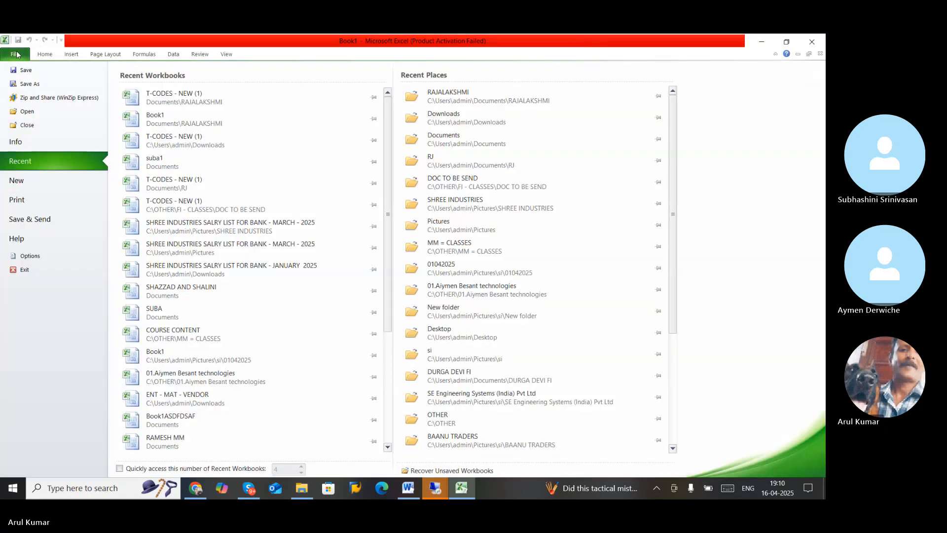
pyautogui.click(151, 161)
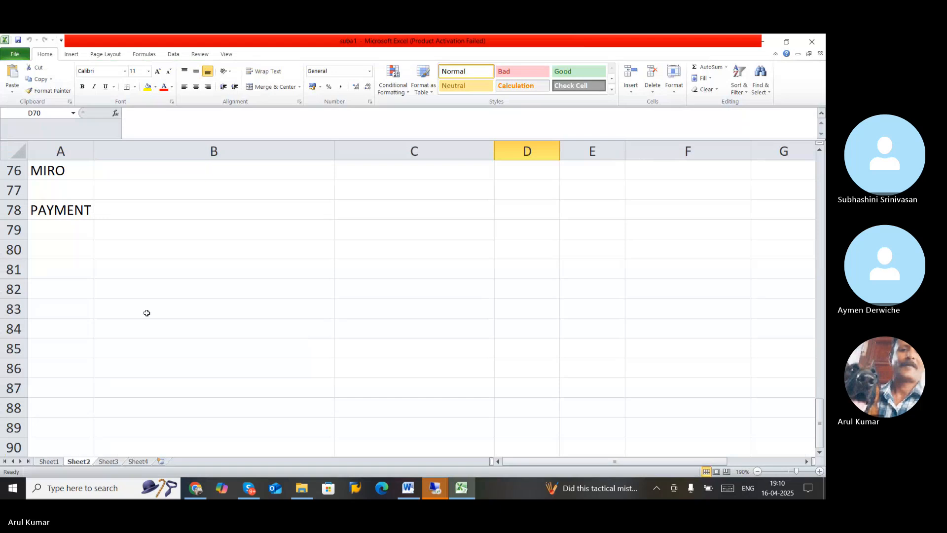
pyautogui.click(137, 462)
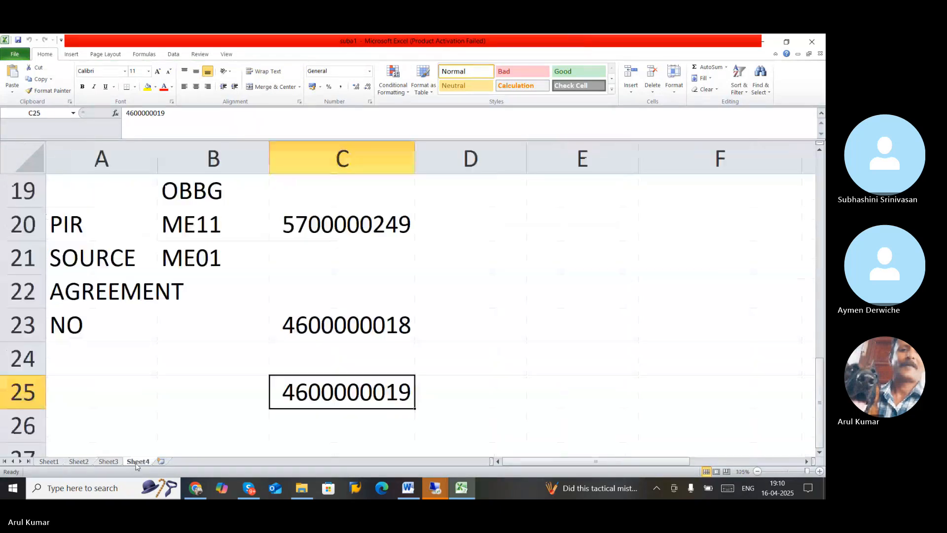
pyautogui.click(161, 461)
pyautogui.scroll(10, 303, 316)
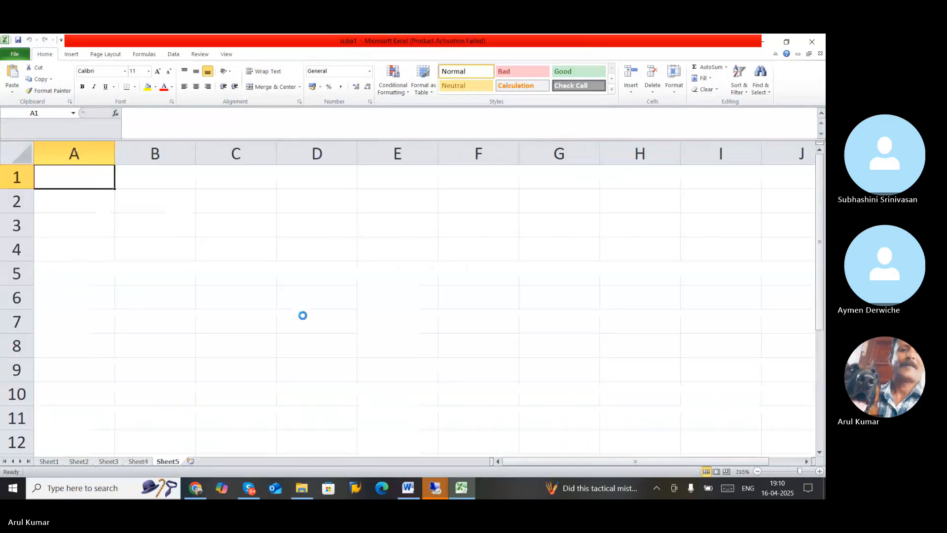
# Enter the heading "AUTOMATIC OURCHASE ORDER" in cell B2 of the new sheet
pyautogui.click(220, 224)
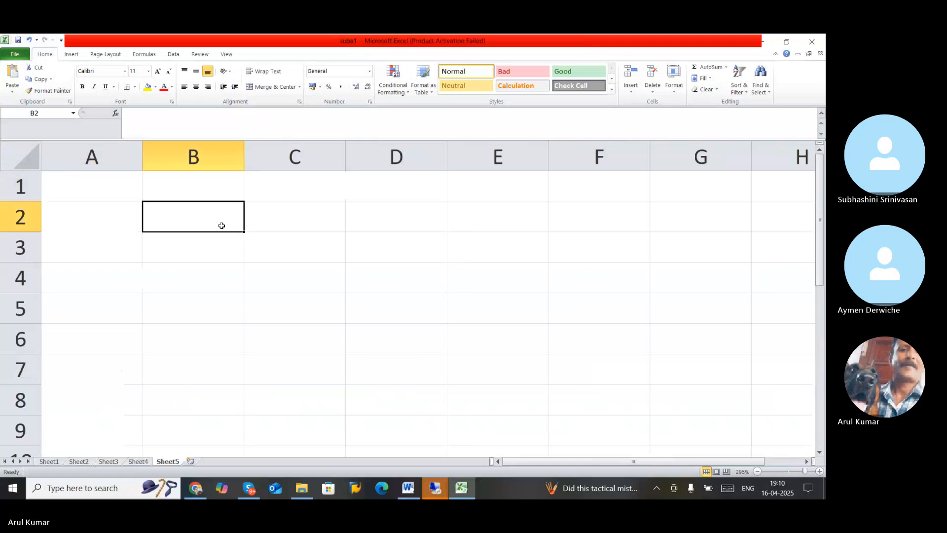
pyautogui.write('autom')
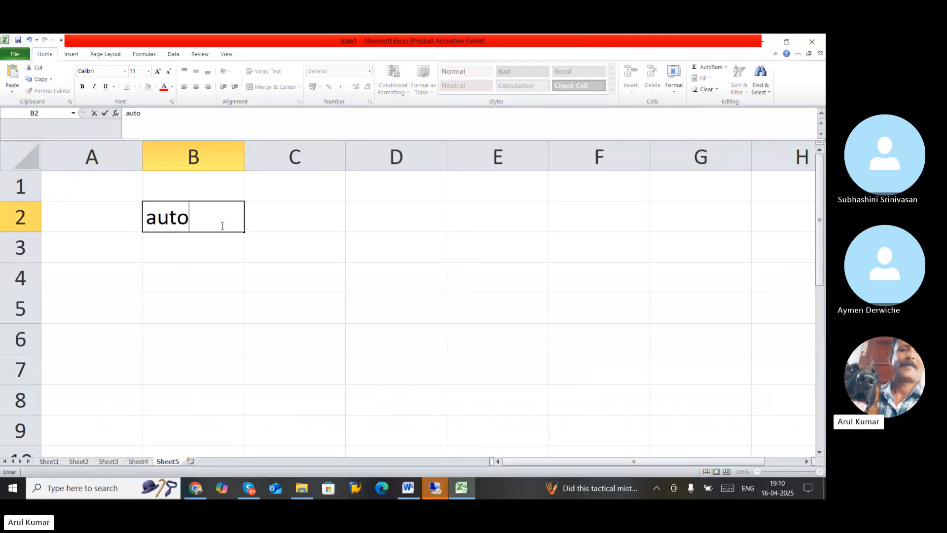
pyautogui.press('BackSpace')
pyautogui.press('BackSpace')
pyautogui.press('BackSpace')
pyautogui.press('BackSpace')
pyautogui.press('BackSpace')
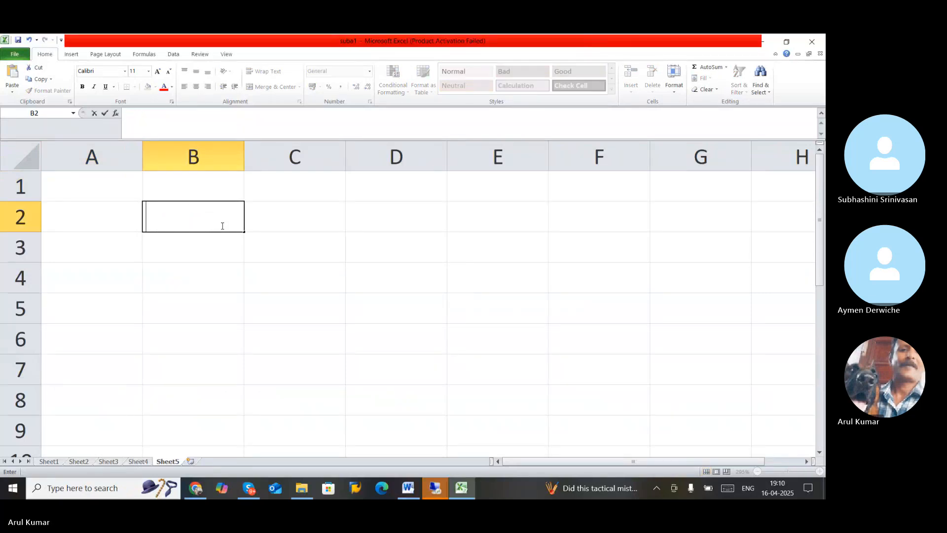
pyautogui.write('AUTOMA')
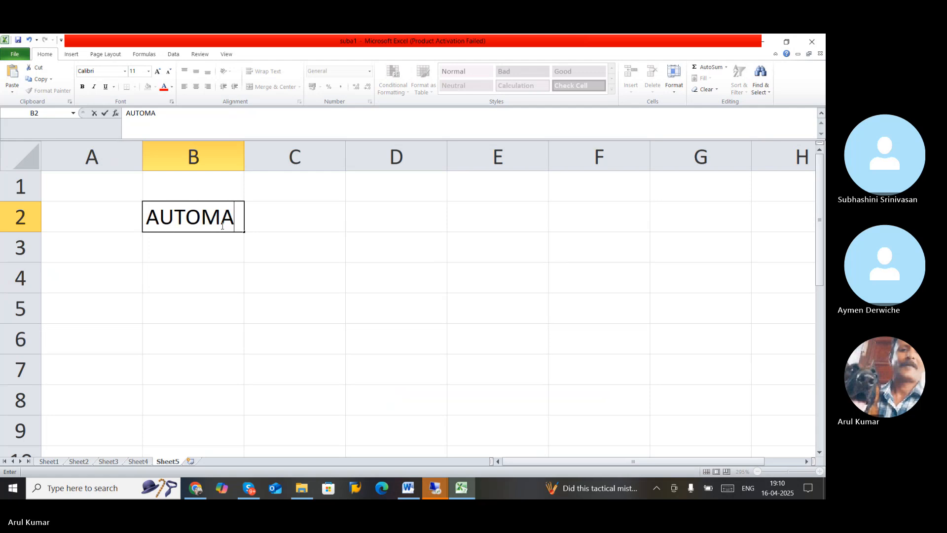
pyautogui.write('TIC')
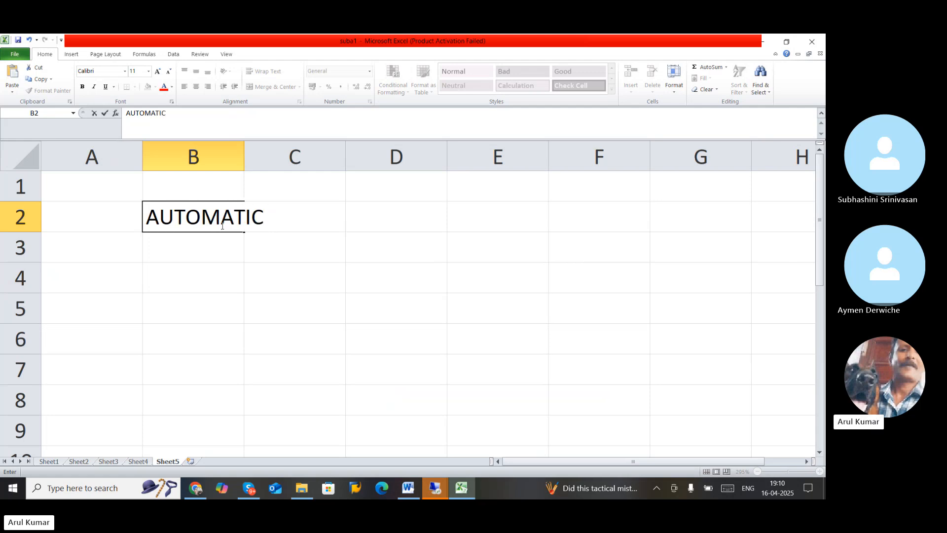
pyautogui.write(' OURCHA')
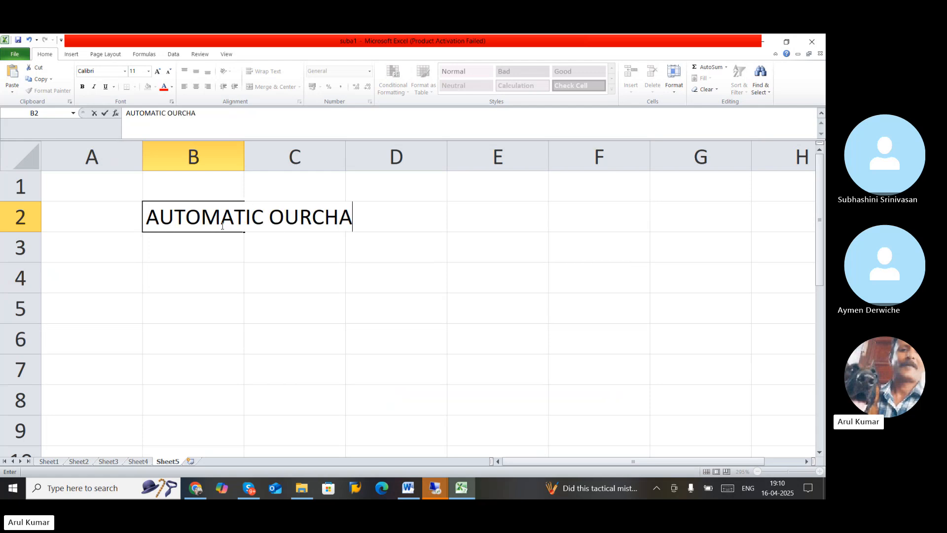
pyautogui.write('SE ORDER')
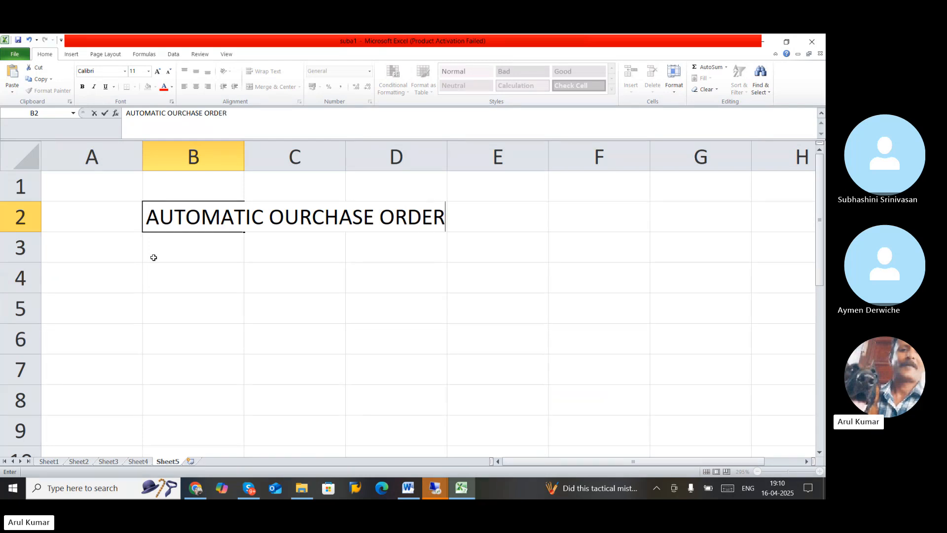
# Enter item number 1 in cell A4 and "IN PURCHASE REQUISITION" in cell B4
pyautogui.click(128, 267)
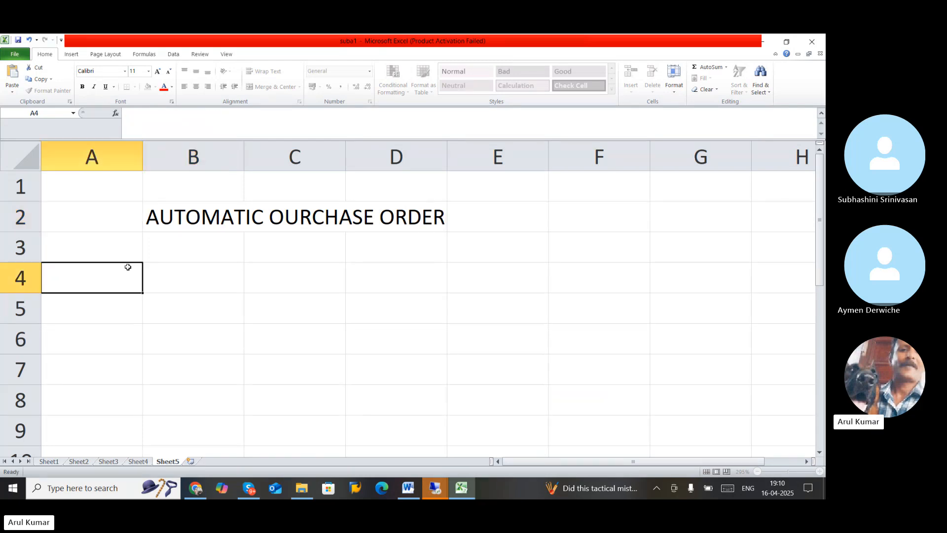
pyautogui.write('1')
pyautogui.press('Tab')
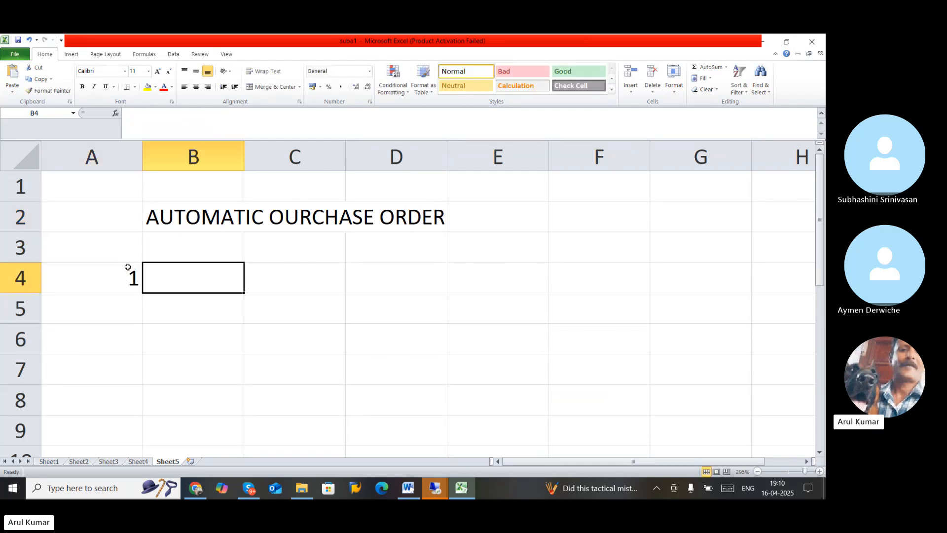
pyautogui.write('IN P')
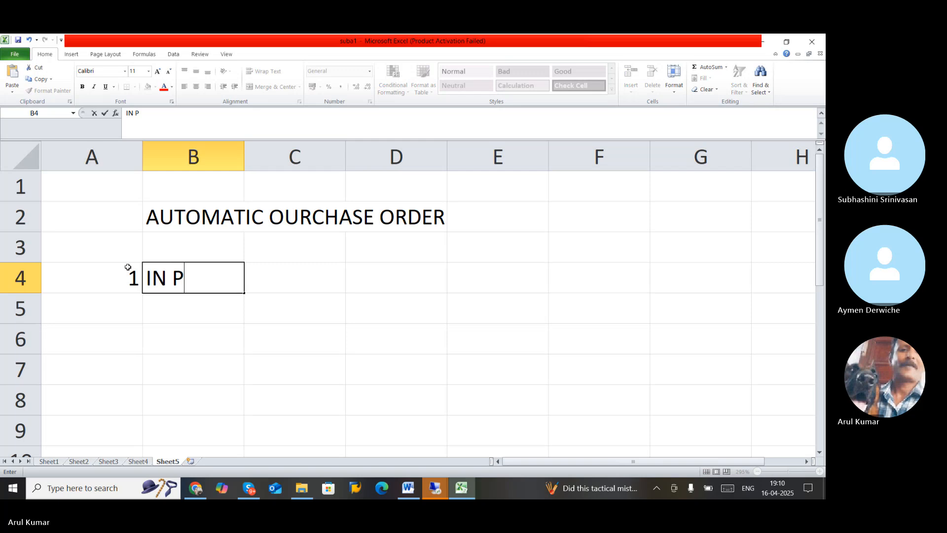
pyautogui.write('URCHASE ')
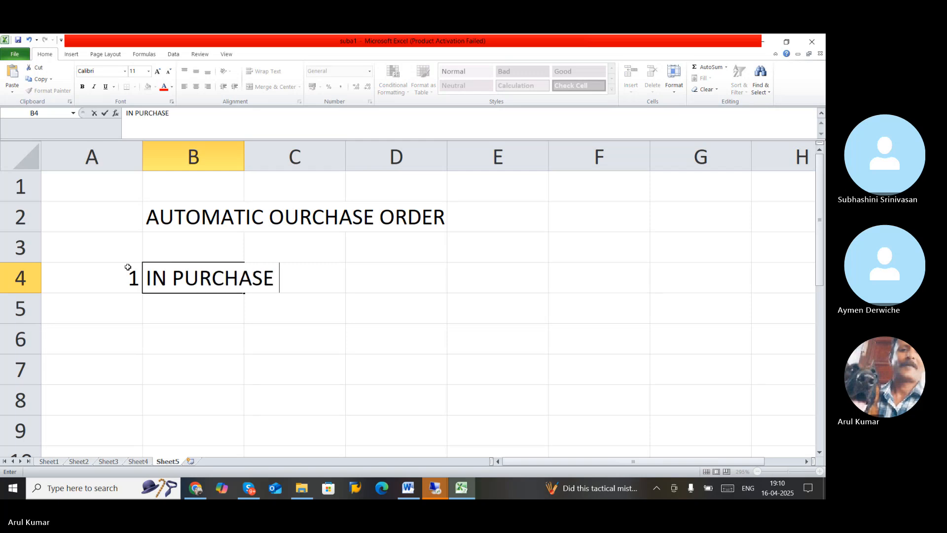
pyautogui.write('REQUI')
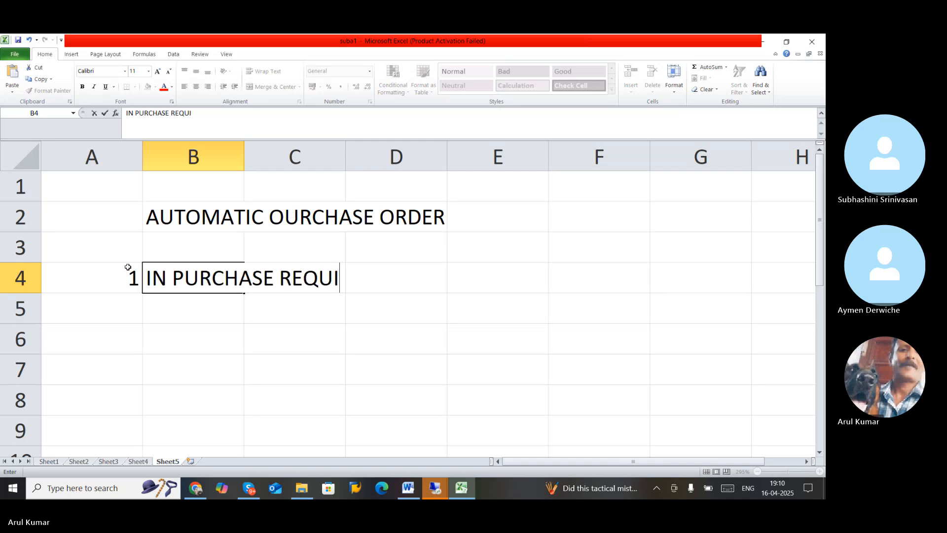
pyautogui.write('SITION')
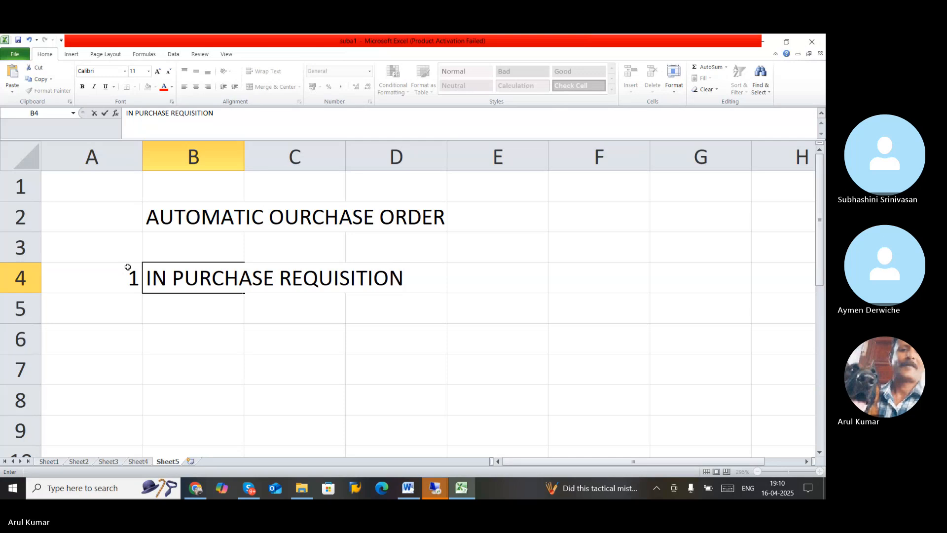
# Add the note "WE'VE DETERMINE THE SOURCE" in cell C5 under the purchase requisition item
pyautogui.click(292, 305)
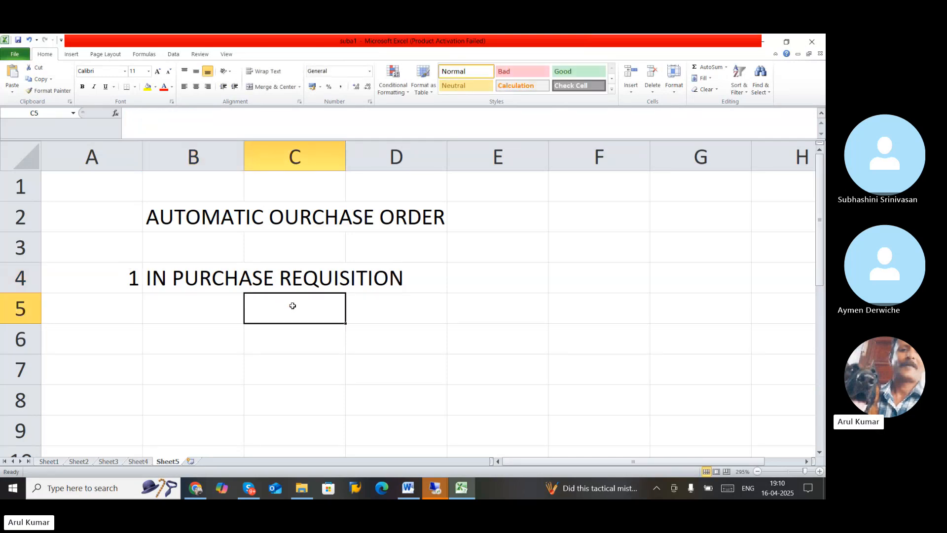
pyautogui.write('WE')
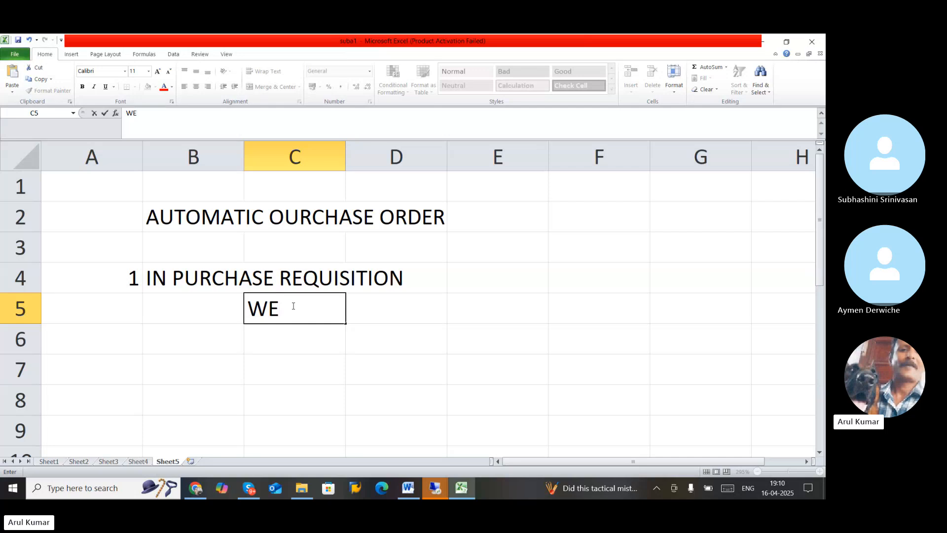
pyautogui.write("'VE D")
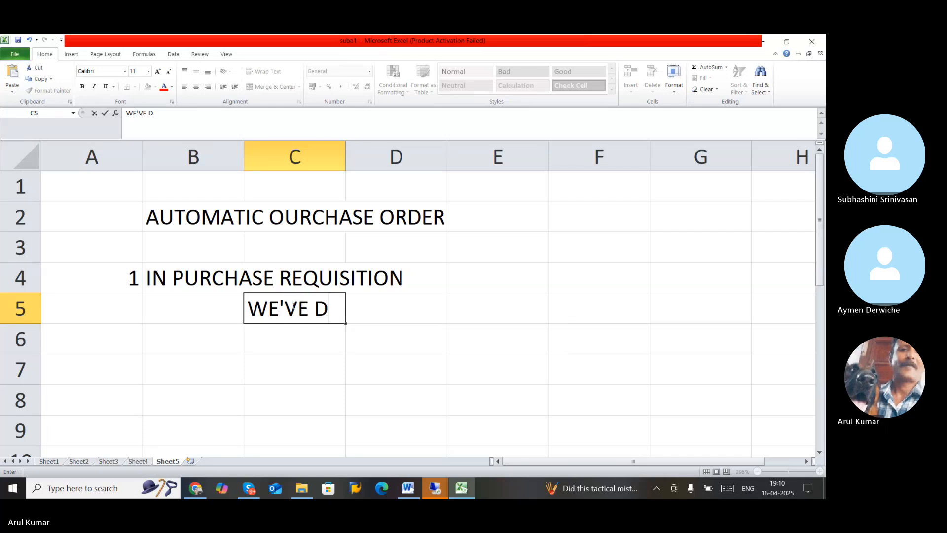
pyautogui.write('ETERMINE')
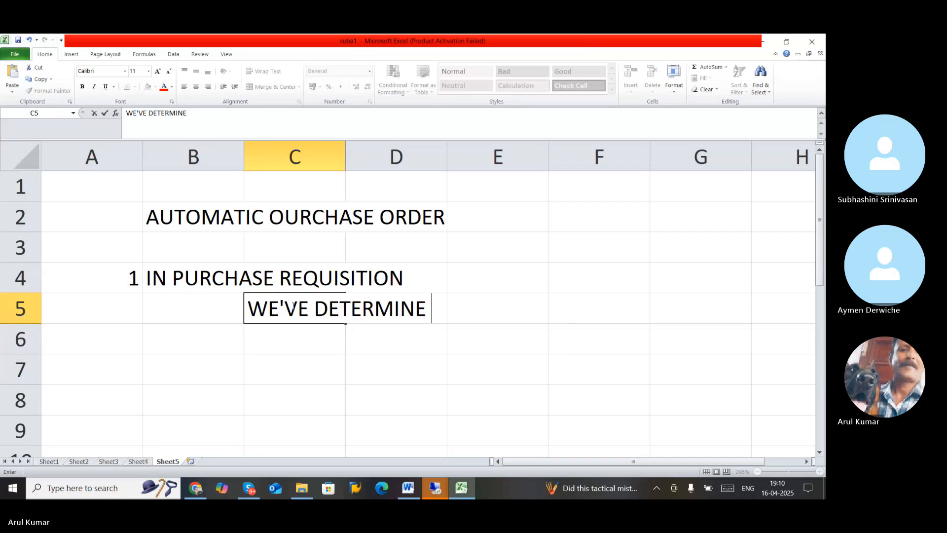
pyautogui.write(' THE SOURCE')
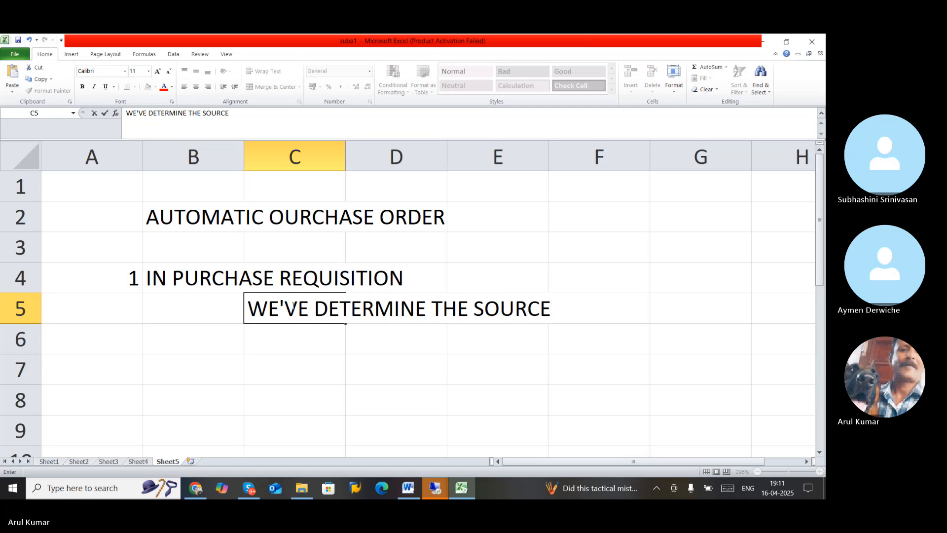
pyautogui.click(338, 373)
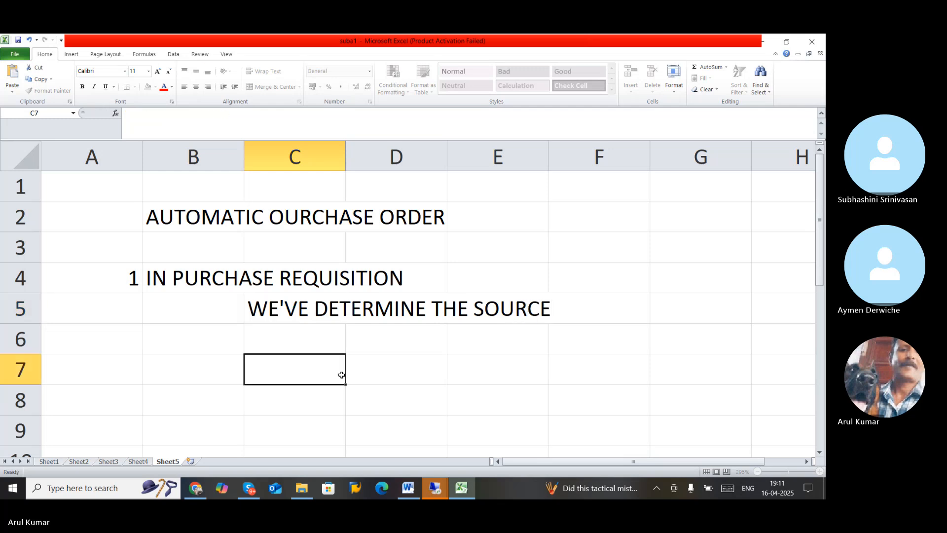
# Enter item number 2 in cell A7 and "MATERIAL MASTER" in cell B7
pyautogui.click(117, 356)
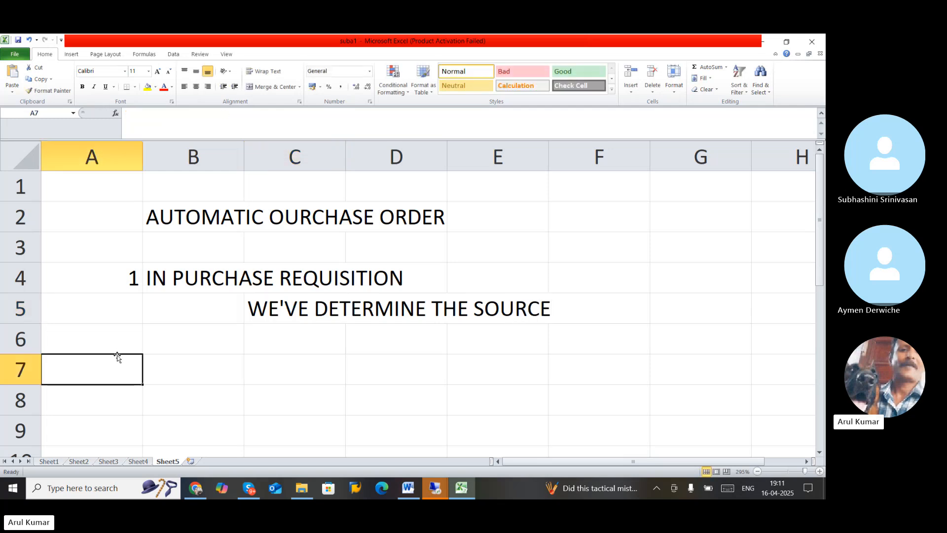
pyautogui.write('2')
pyautogui.press('Tab')
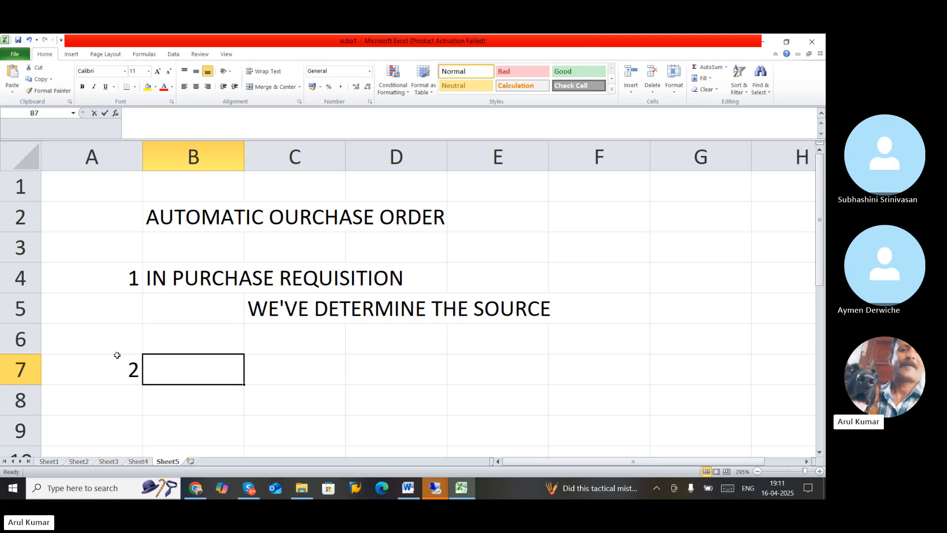
pyautogui.write('MATERIAL MASTER')
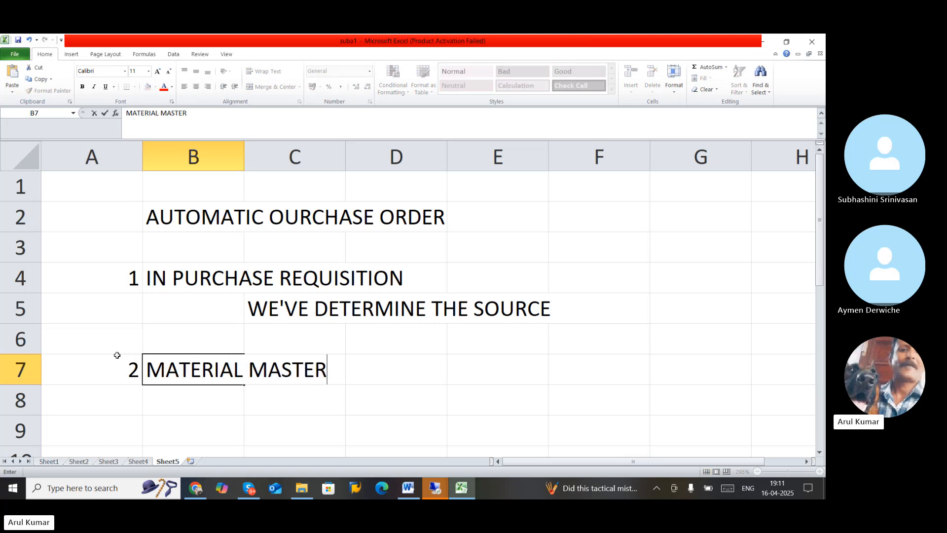
# Add the note "AUTO PO SHOULD BE ENABLED" in cell C8 under the material master item
pyautogui.click(296, 412)
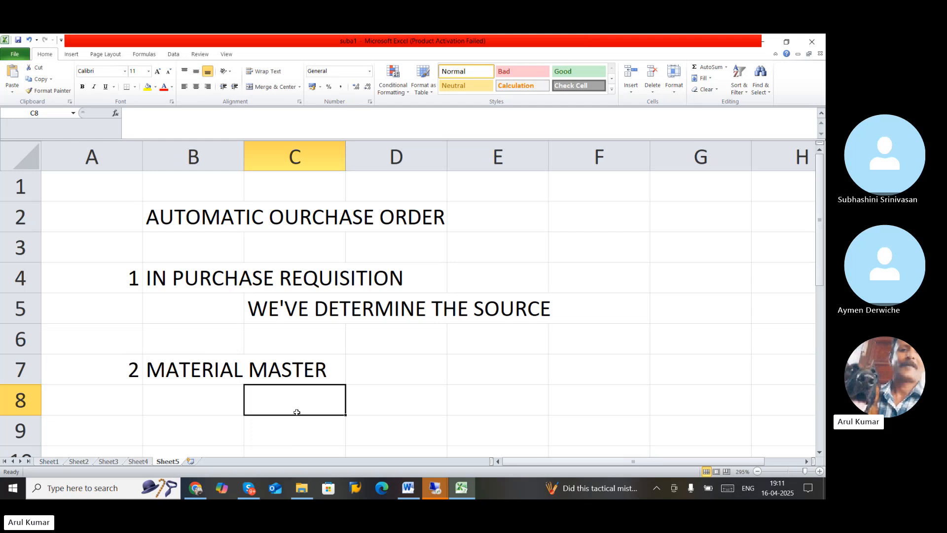
pyautogui.write('AU')
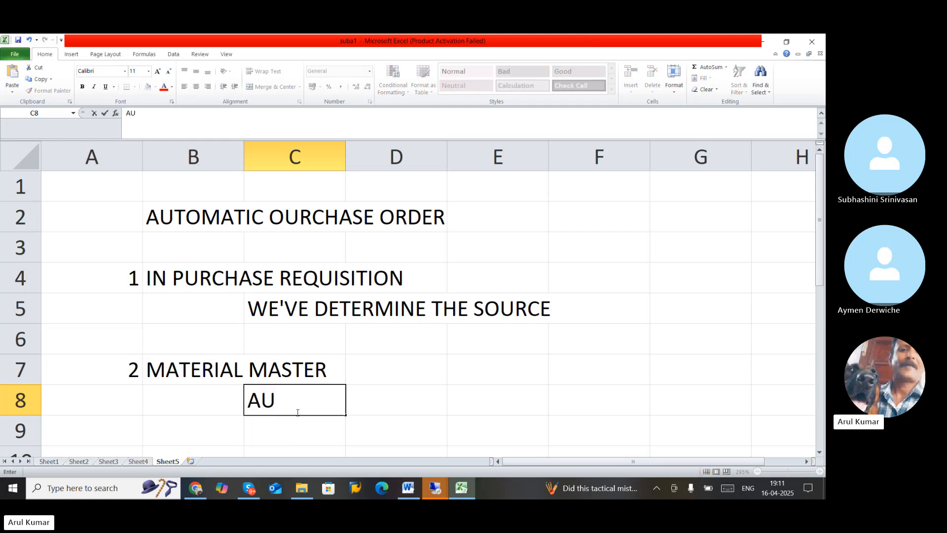
pyautogui.write('TO')
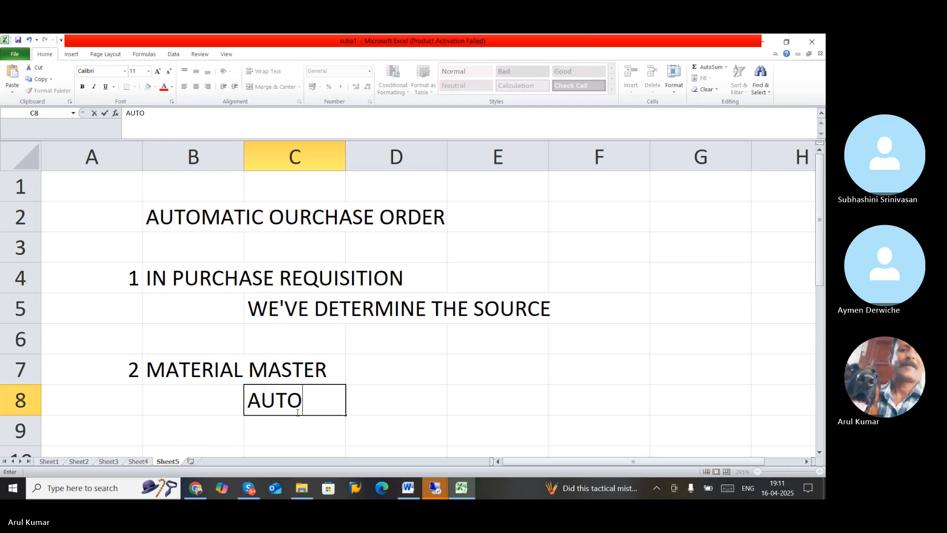
pyautogui.write(' PO SHOULS')
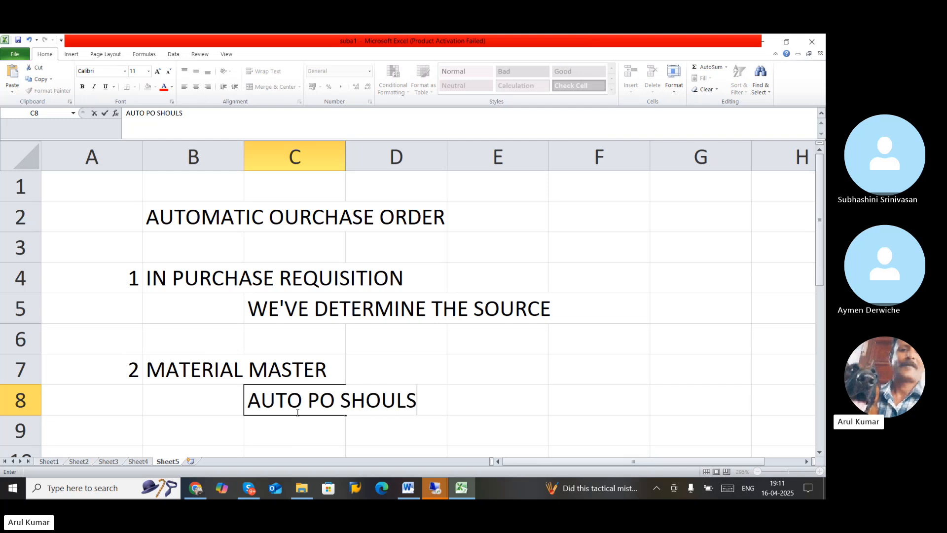
pyautogui.press('BackSpace')
pyautogui.write('D B')
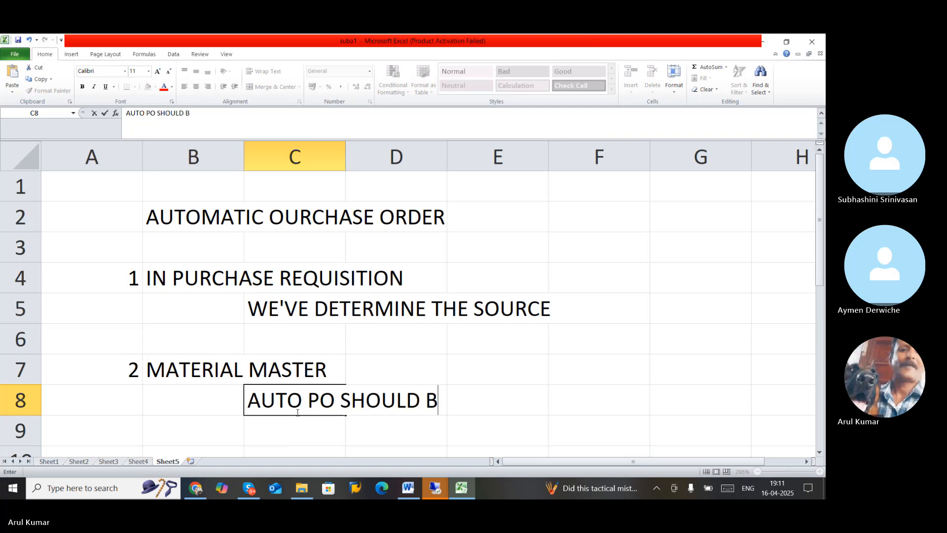
pyautogui.write('E ENABLED')
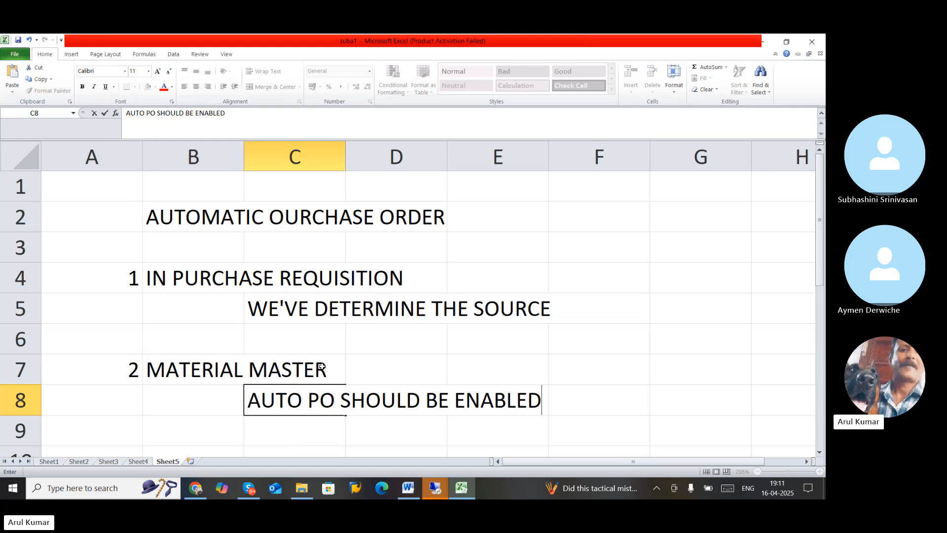
pyautogui.scroll(-2, 323, 365)
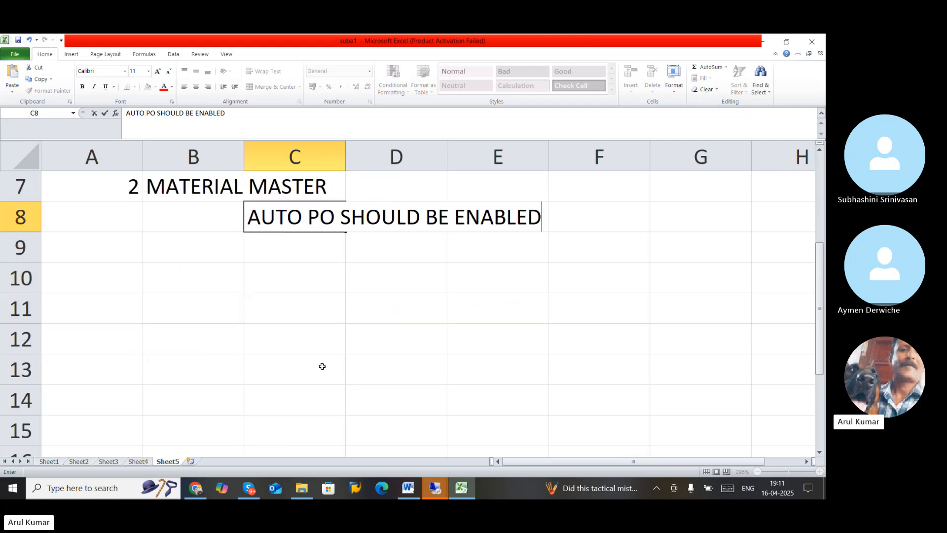
pyautogui.scroll(1, 322, 365)
pyautogui.click(323, 366)
# Enter item number 3 in cell A10 and "VENDOR MASTER" in cell B10
pyautogui.keyDown('ctrl'); pyautogui.scroll(-4, 325, 365); pyautogui.keyUp('ctrl')
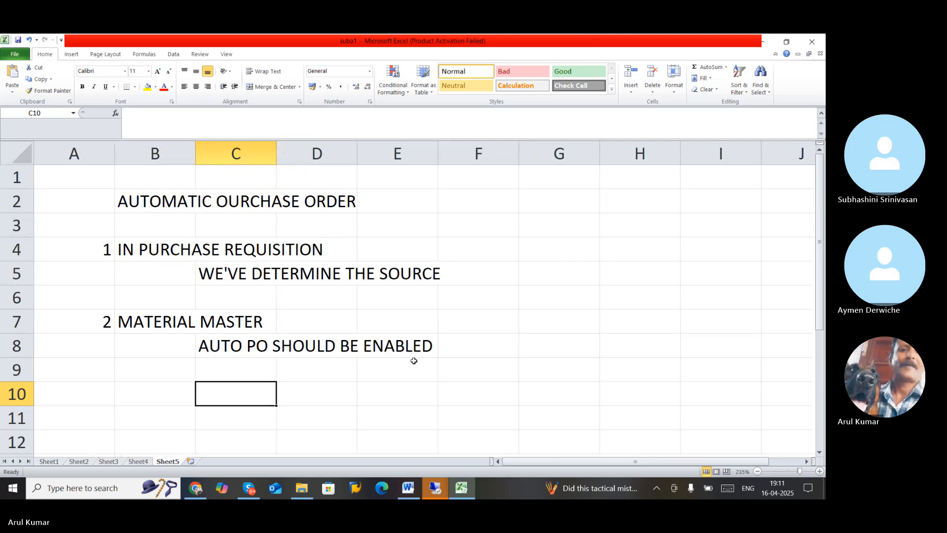
pyautogui.scroll(-1, 412, 360)
pyautogui.click(88, 327)
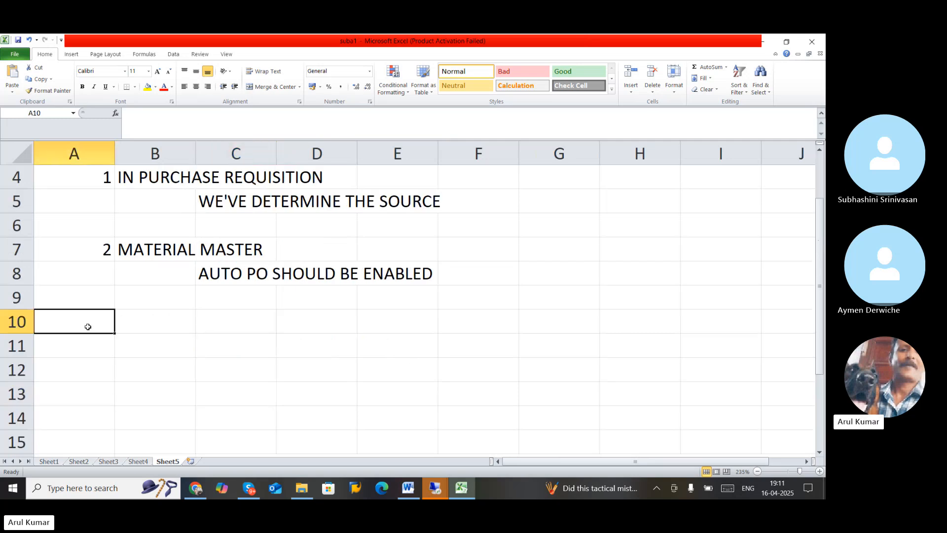
pyautogui.write('3')
pyautogui.press('Tab')
pyautogui.write('VE')
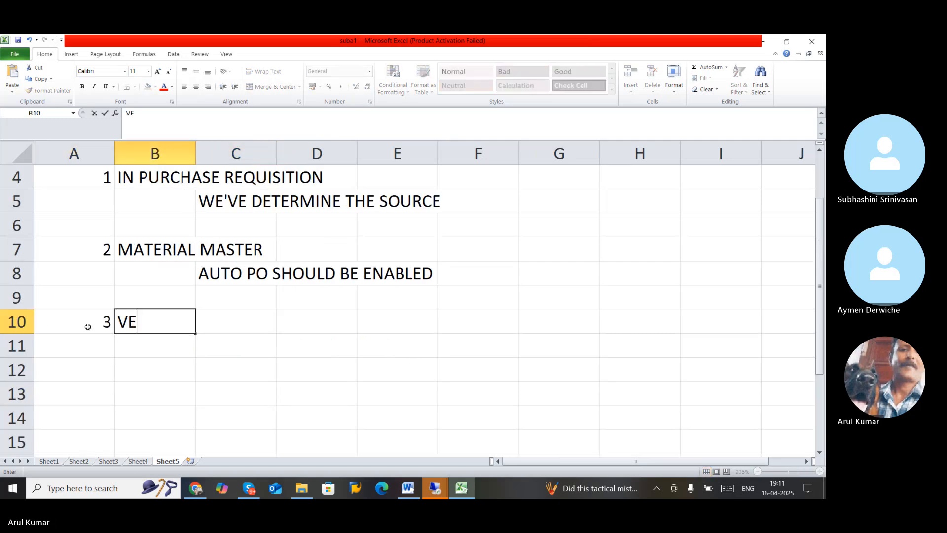
pyautogui.write('NDOR MASTER')
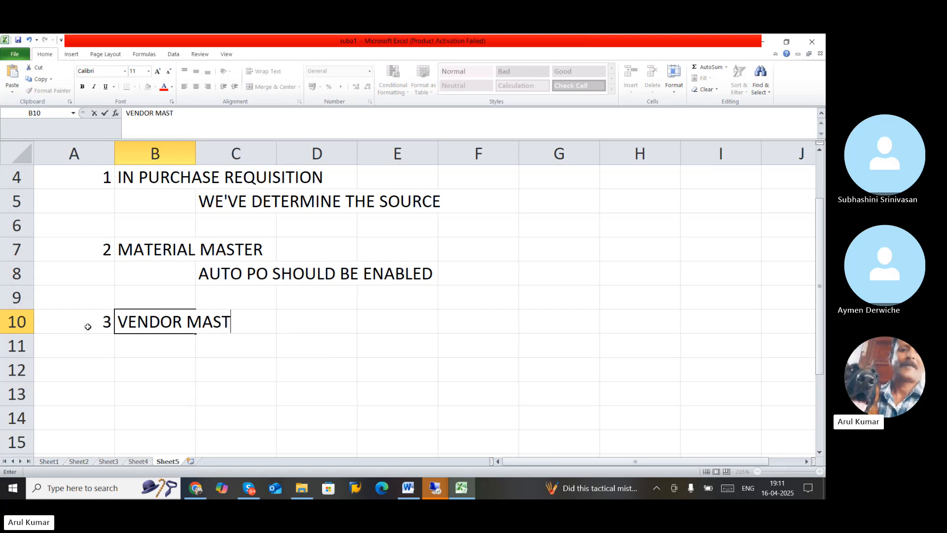
# Copy the "AUTO PO SHOULD BE ENABLED" note from C8 to cell C11 under the vendor master item
pyautogui.click(203, 272)
pyautogui.hotkey('ctrl', 'c')
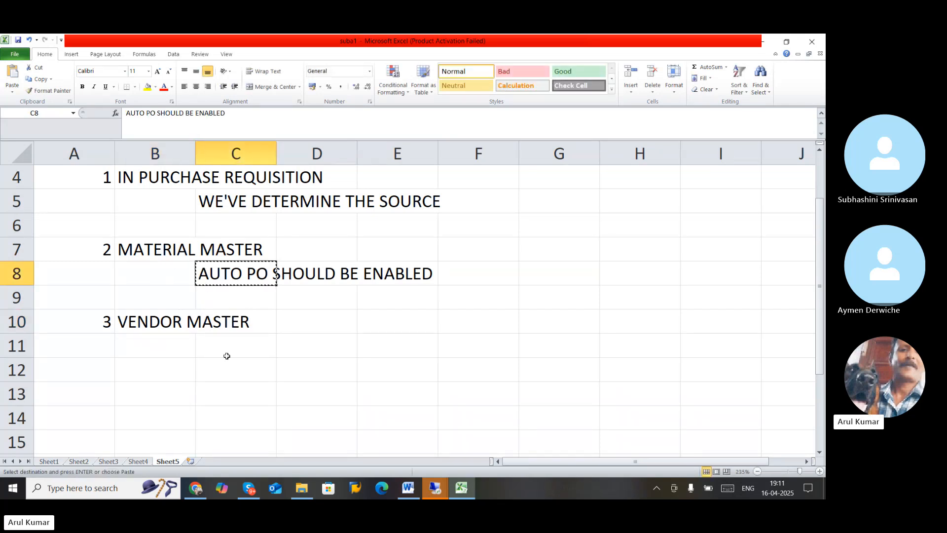
pyautogui.click(231, 345)
pyautogui.hotkey('ctrl', 'v')
pyautogui.press('Down')
pyautogui.press('Down')
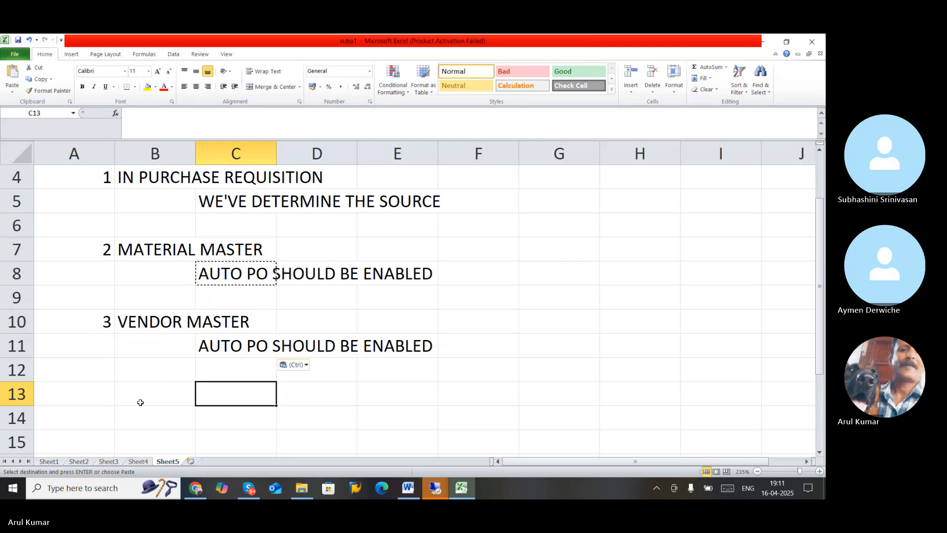
# Enter item number 4 in cell A13, "PIR" in B13 and "PRICE" in D13
pyautogui.click(82, 390)
pyautogui.write('4')
pyautogui.press('Tab')
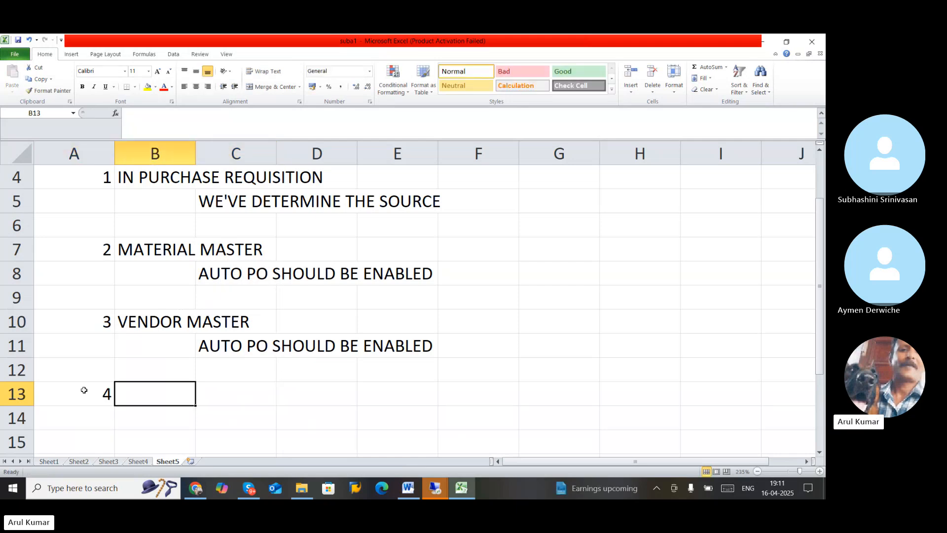
pyautogui.write('PIR')
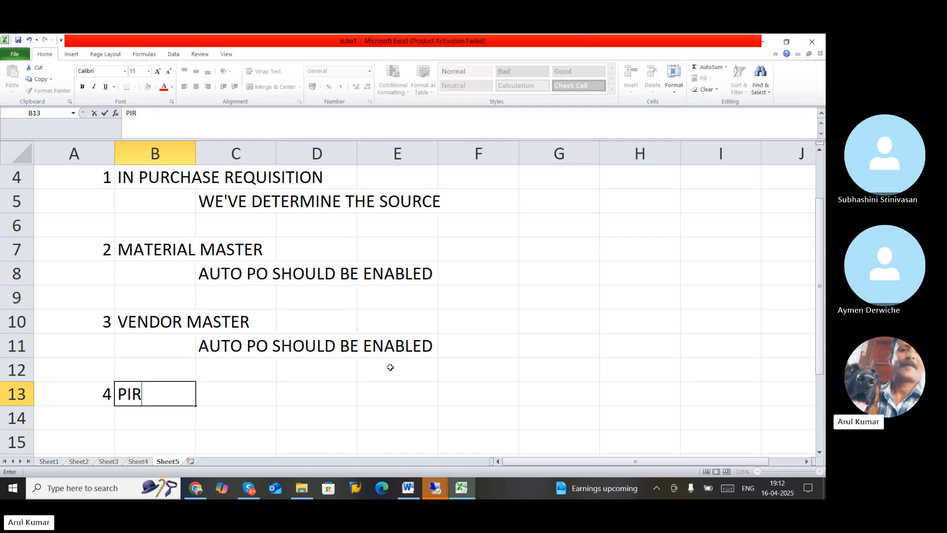
pyautogui.click(298, 398)
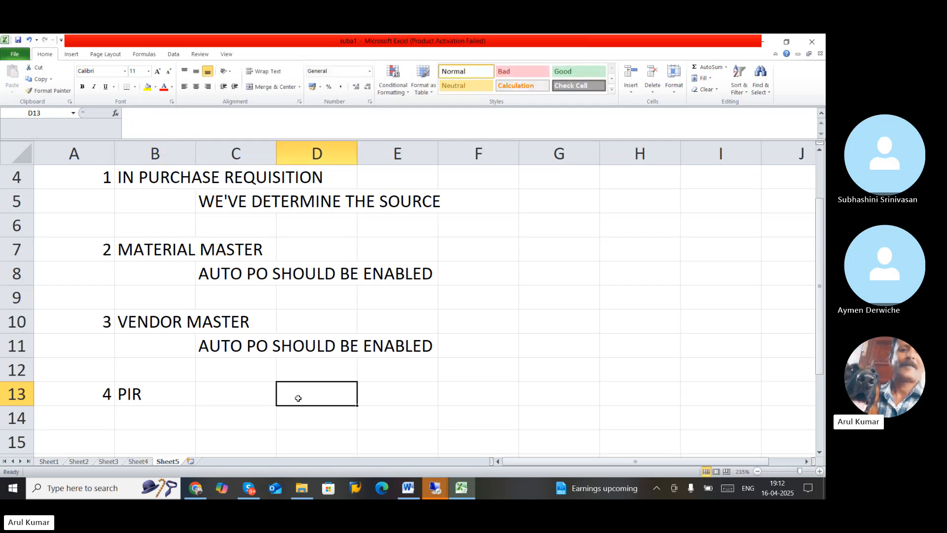
pyautogui.write('PRICE')
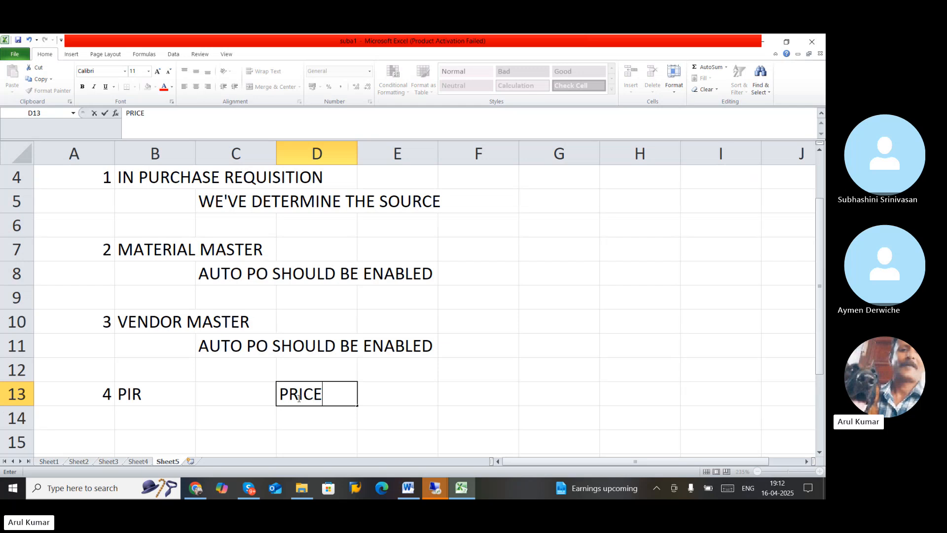
pyautogui.click(469, 387)
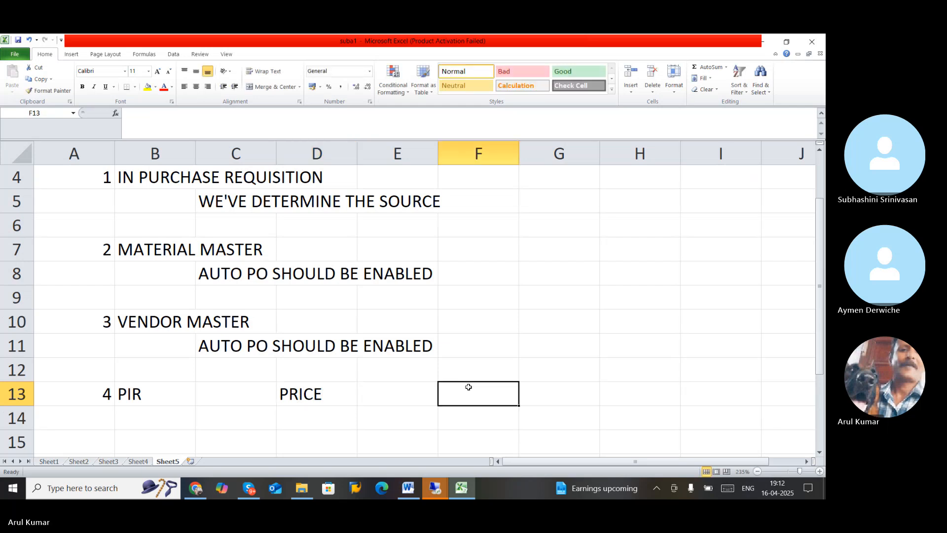
pyautogui.click(492, 363)
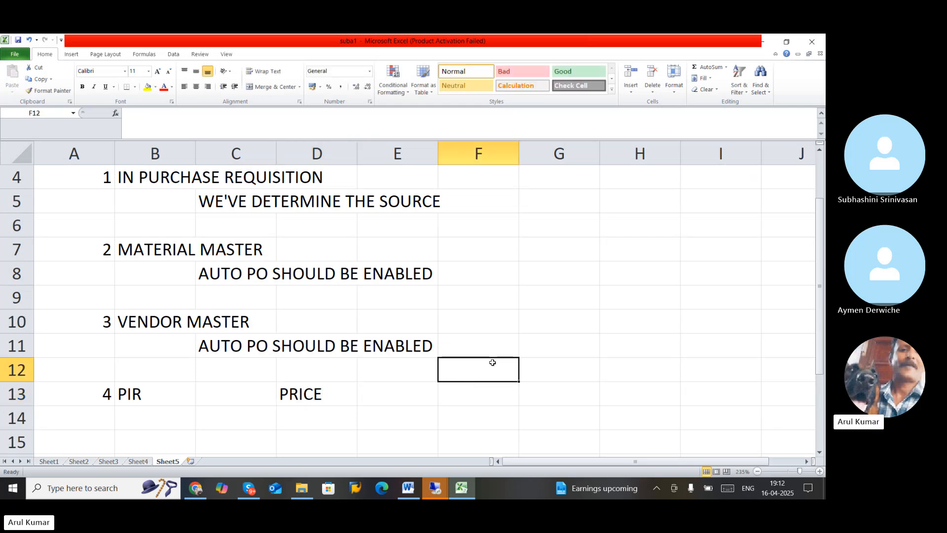
pyautogui.click(317, 389)
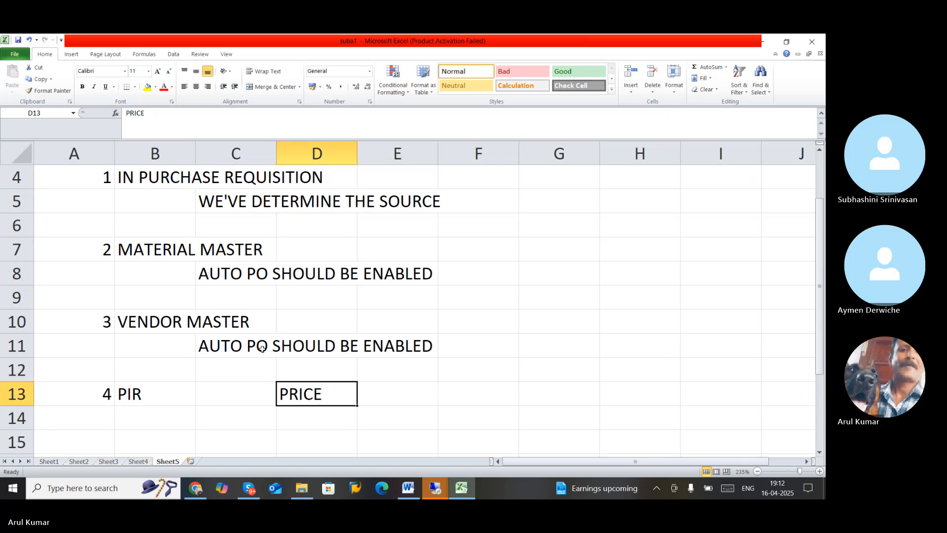
# Enter "VENDOR" in cell G5, beside the note on determining the source
pyautogui.scroll(1, 227, 362)
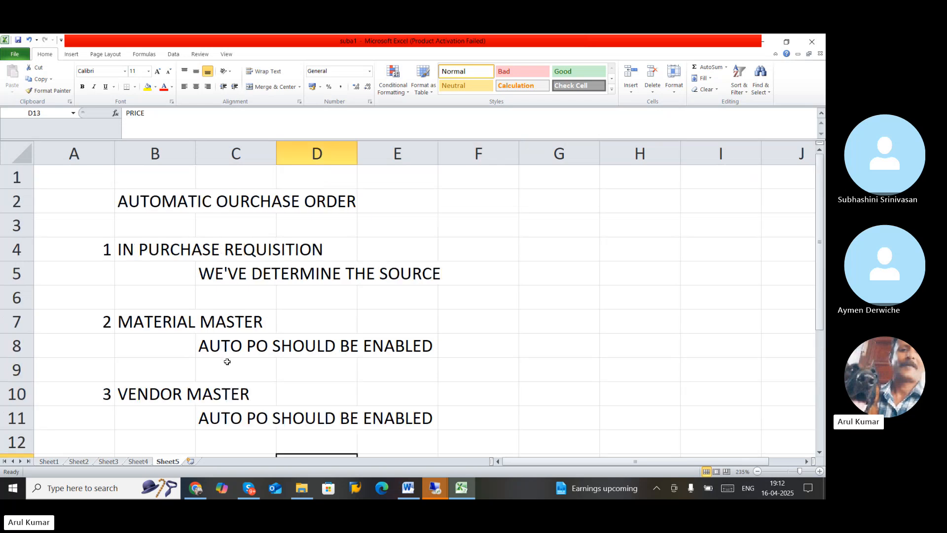
pyautogui.click(542, 270)
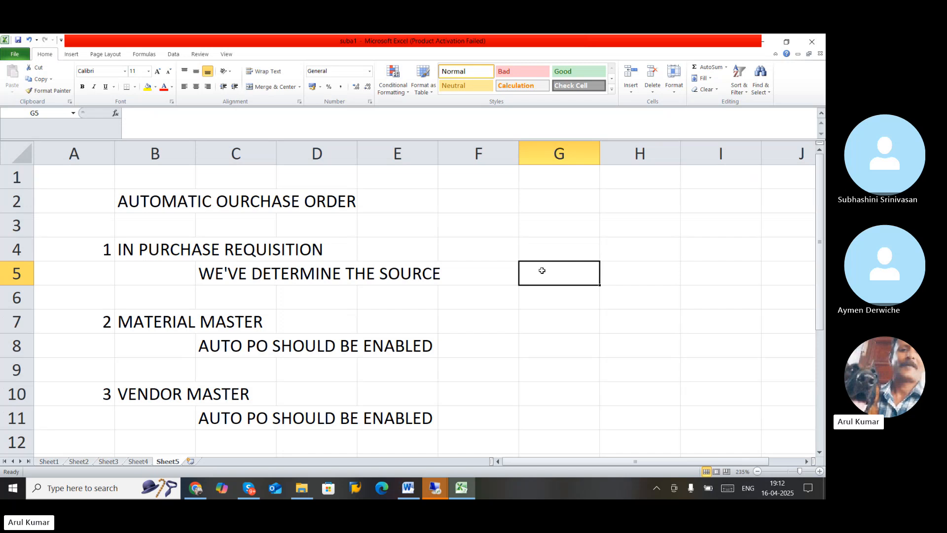
pyautogui.write('VENDOR')
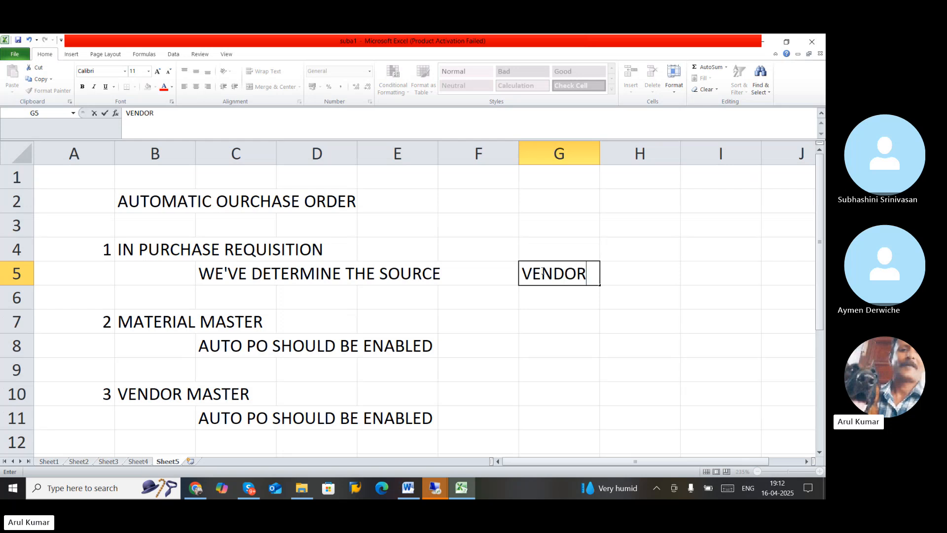
pyautogui.click(566, 328)
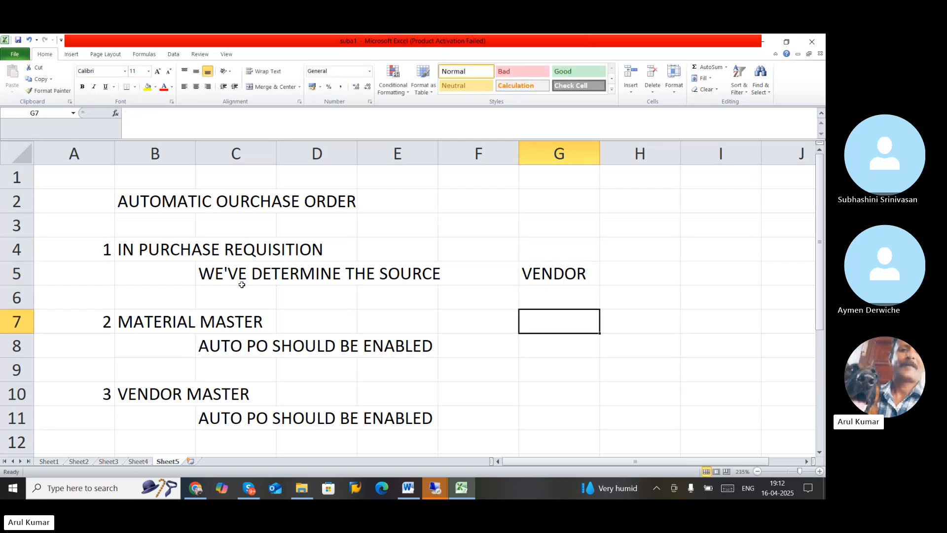
# Highlight the "VENDOR" cell G5 and the "PRICE" cell D13 with a yellow fill
pyautogui.click(147, 252)
pyautogui.click(545, 270)
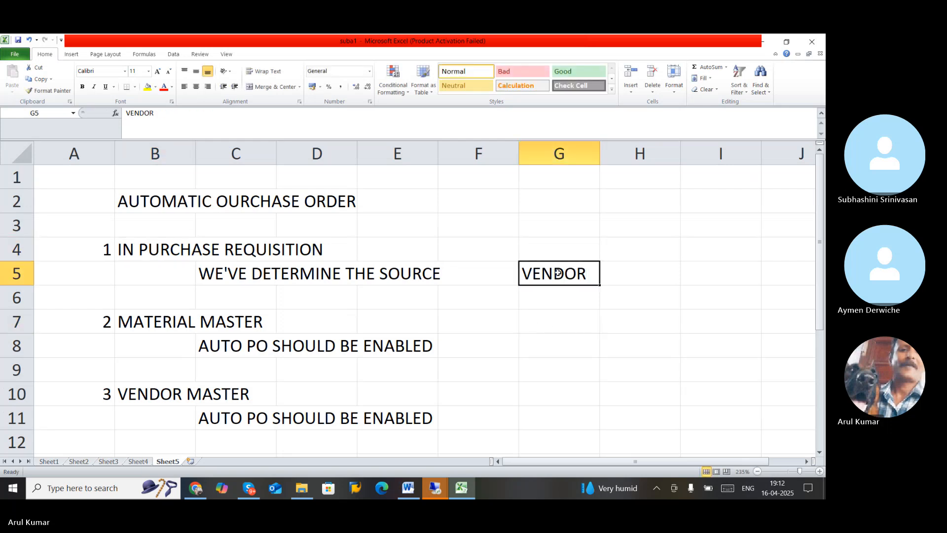
pyautogui.click(284, 275)
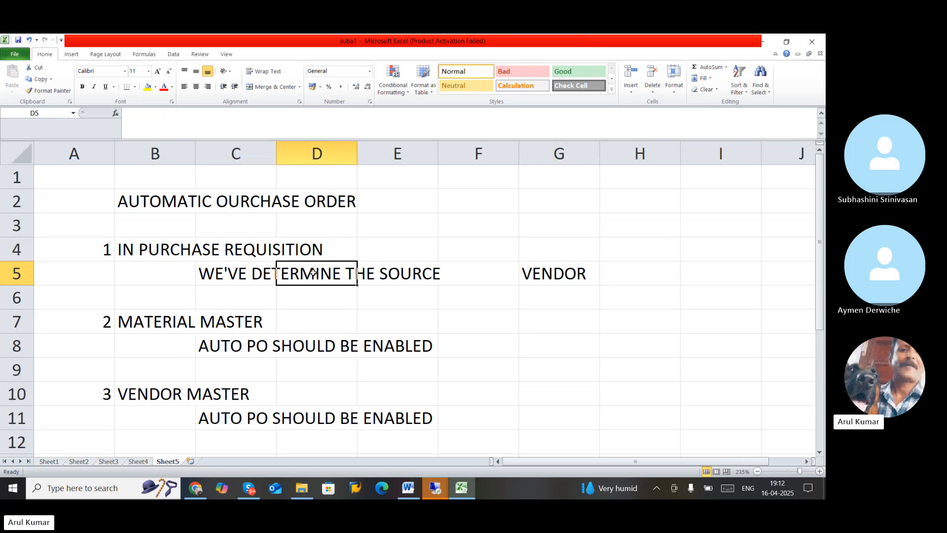
pyautogui.click(542, 270)
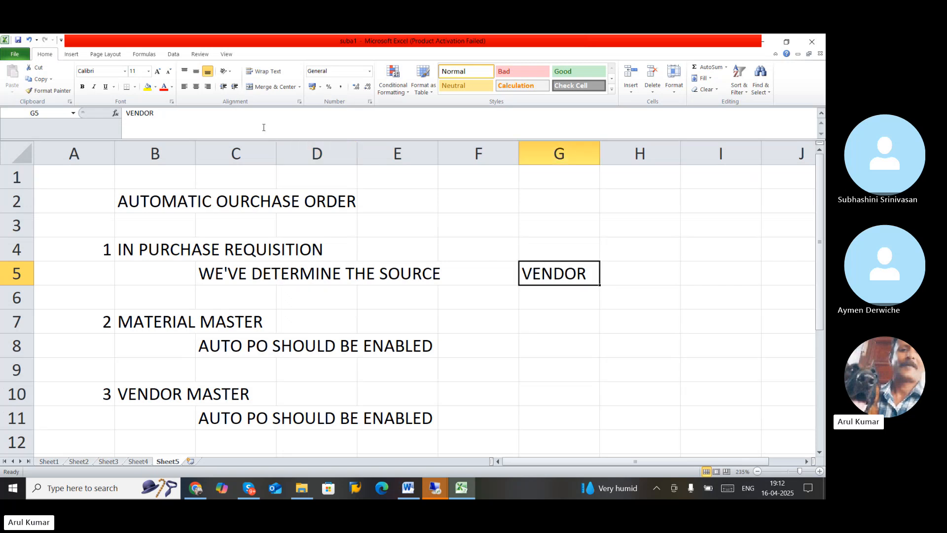
pyautogui.click(148, 87)
pyautogui.scroll(-1, 537, 334)
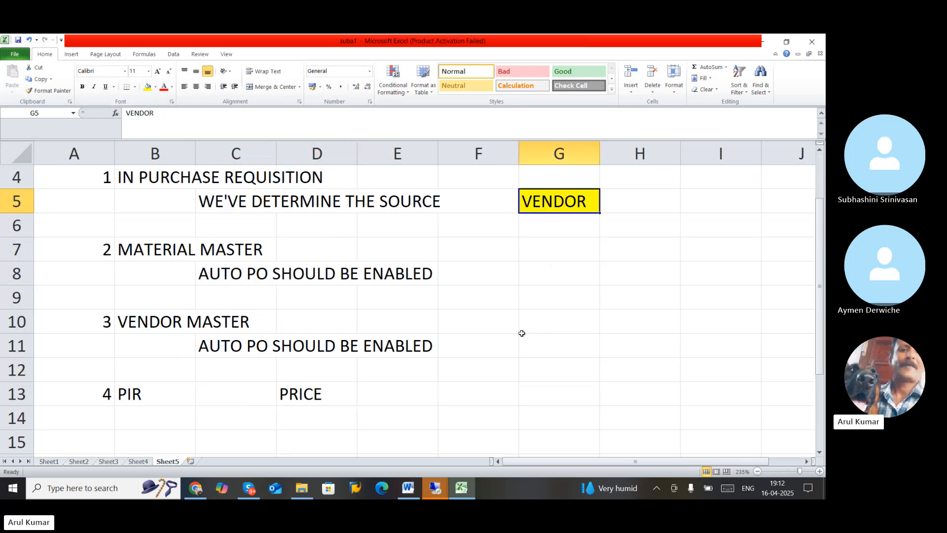
pyautogui.click(316, 391)
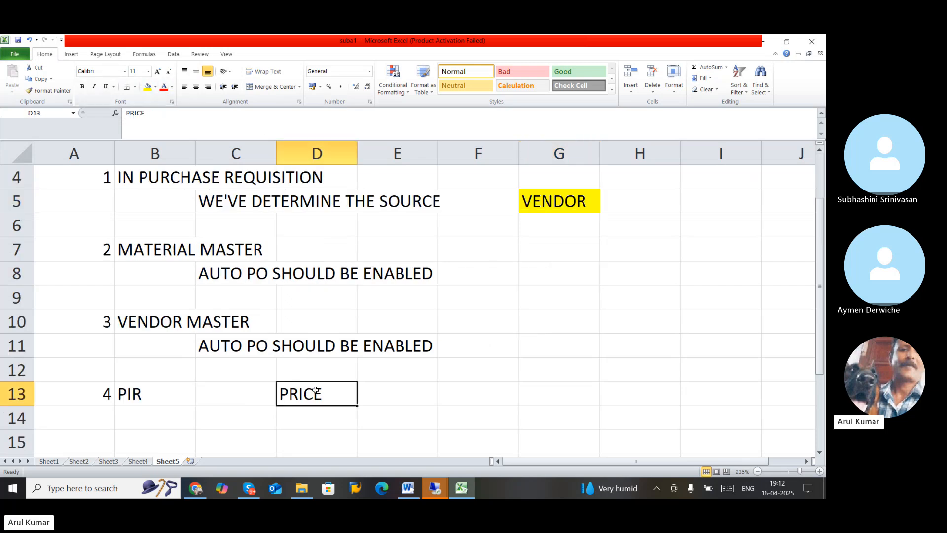
pyautogui.click(148, 87)
# Enter item number 5 in cell A15 and "SOURCE LIST" in cell B15
pyautogui.scroll(-1, 131, 434)
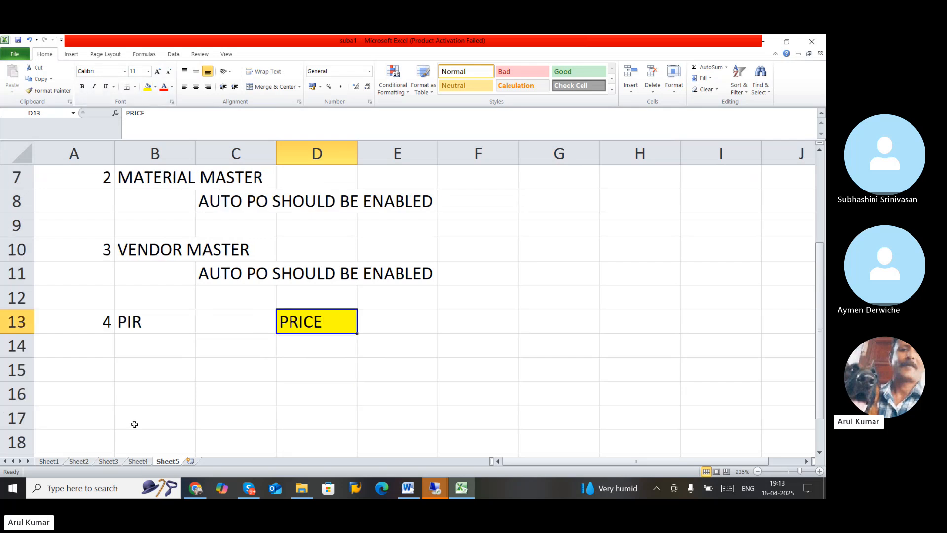
pyautogui.click(99, 363)
pyautogui.write('5')
pyautogui.press('Tab')
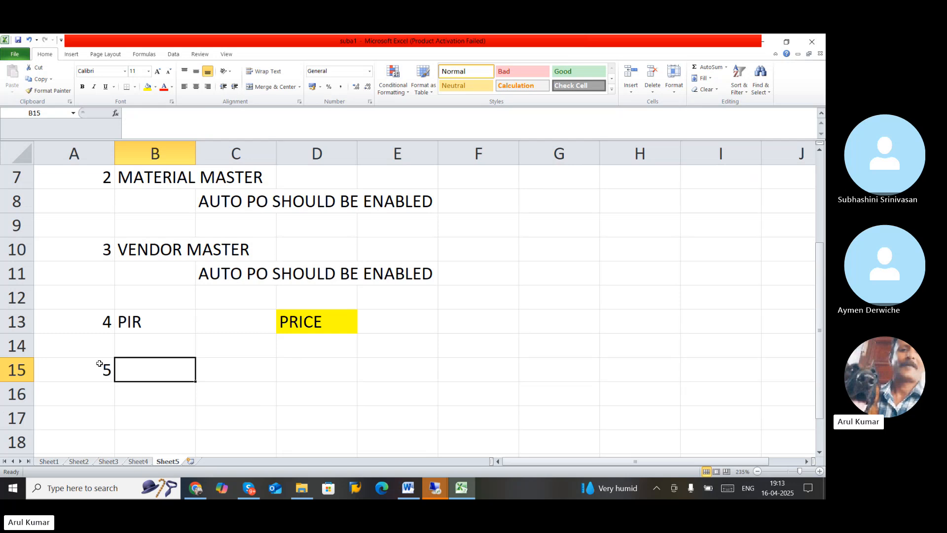
pyautogui.write('SOUR')
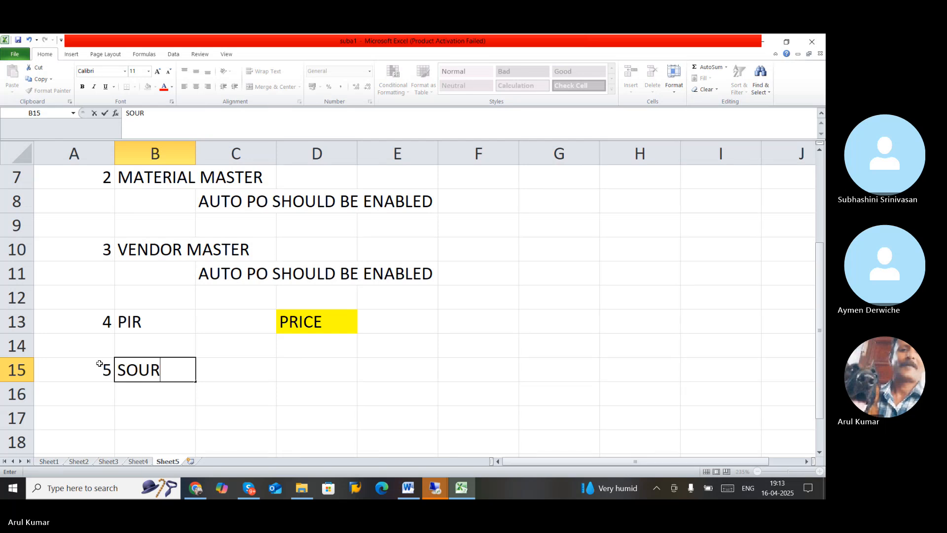
pyautogui.write('CE LIST')
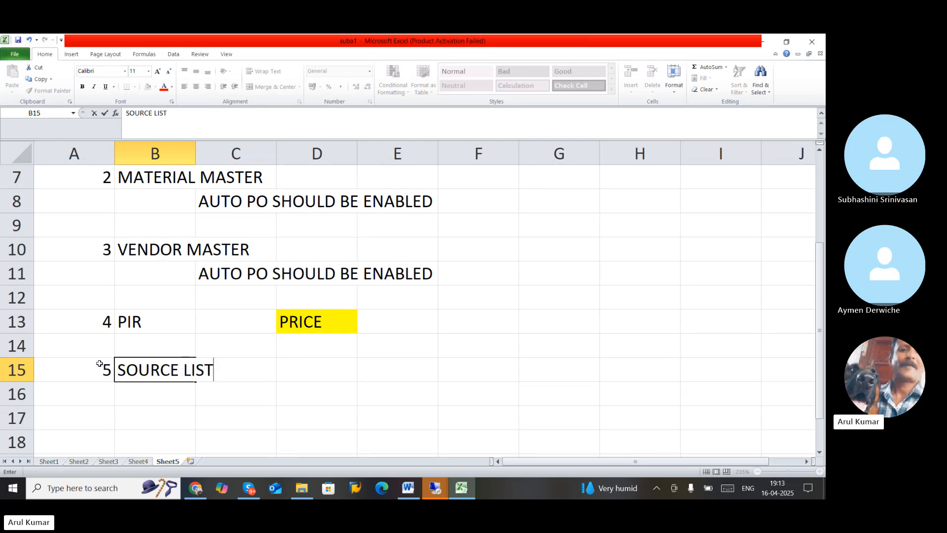
pyautogui.click(223, 419)
# Add the note "IT WILL DETERMINE THE VENDOR" in cell C16 under the source list item
pyautogui.scroll(2, 223, 418)
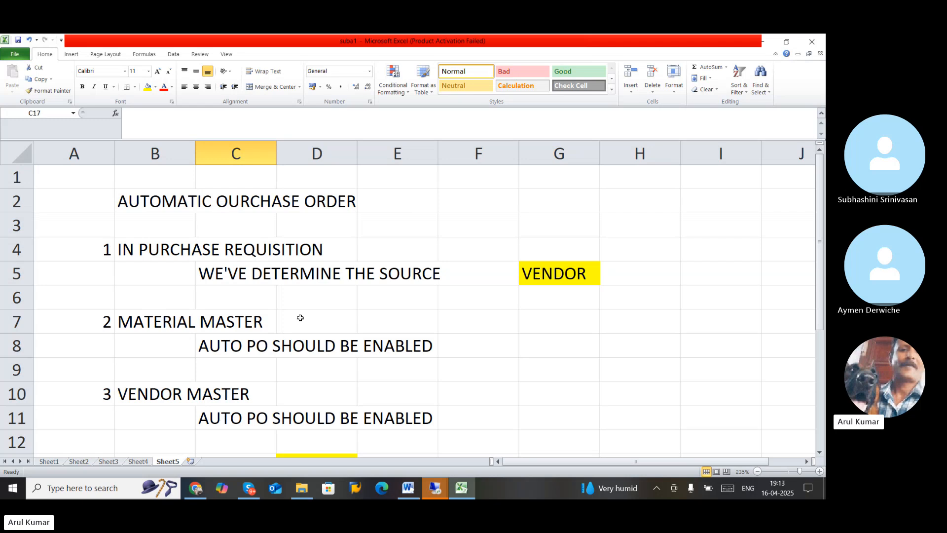
pyautogui.click(268, 275)
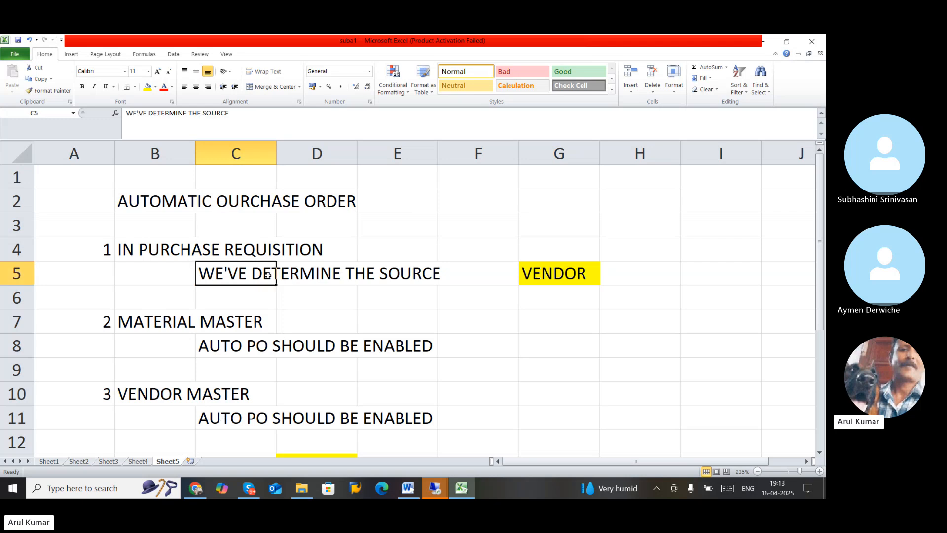
pyautogui.scroll(-4, 267, 275)
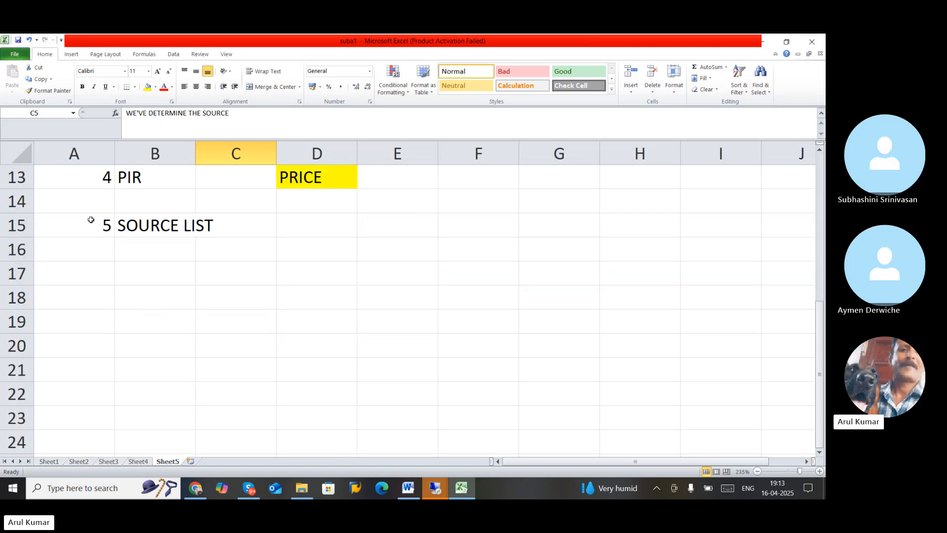
pyautogui.click(151, 226)
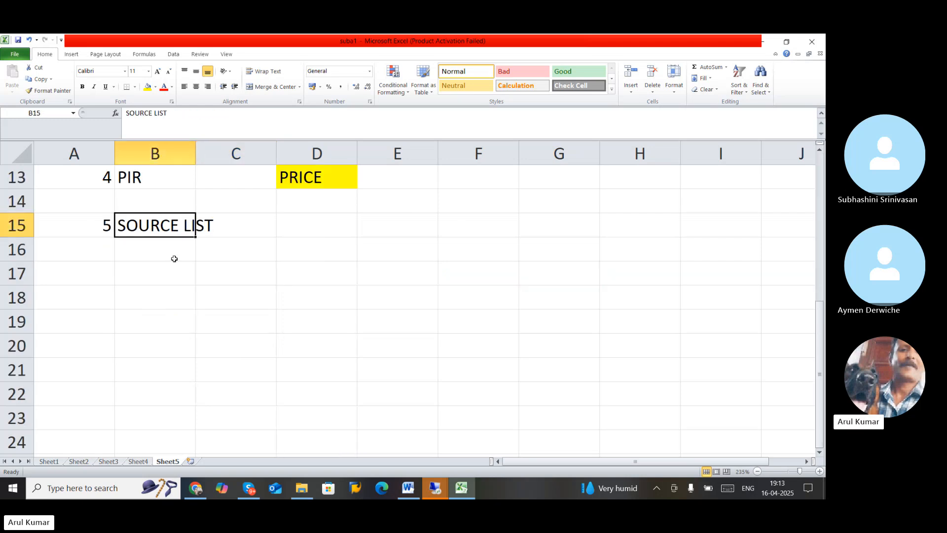
pyautogui.click(213, 247)
pyautogui.write('I')
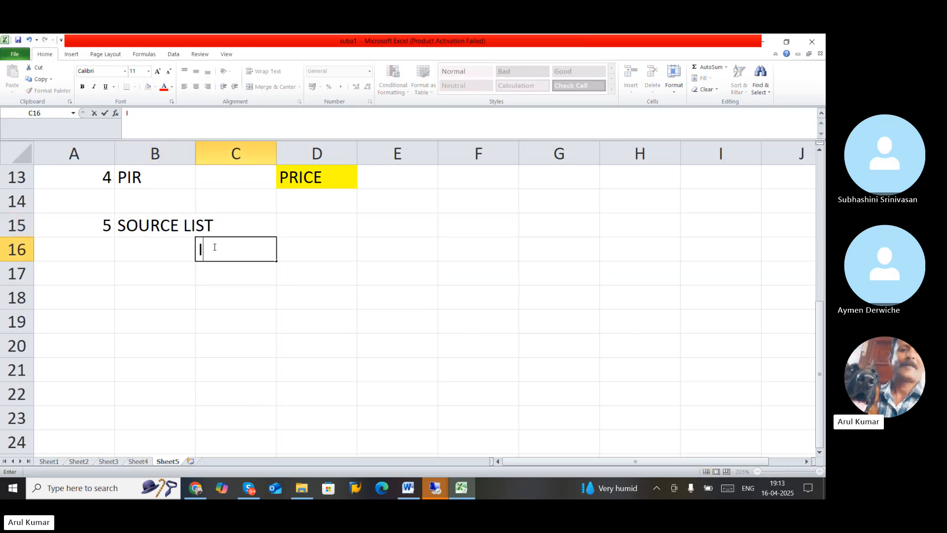
pyautogui.write('T WILL DETER')
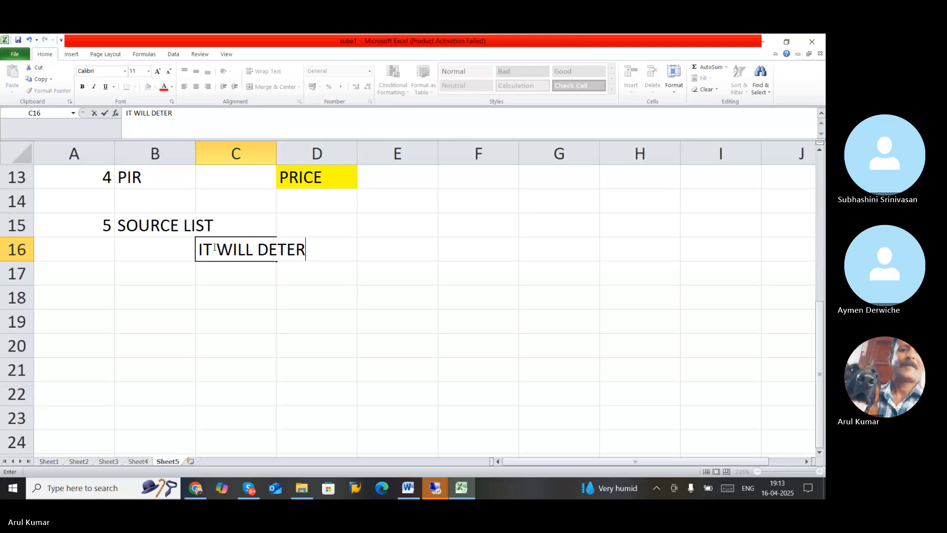
pyautogui.write('MINE THE VENDOR')
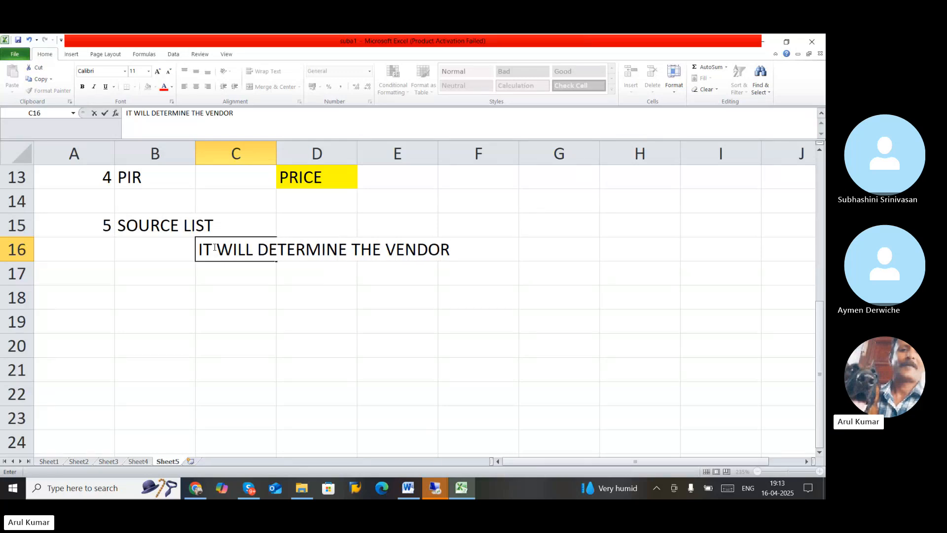
pyautogui.click(217, 313)
pyautogui.keyDown('ctrl'); pyautogui.scroll(1, 217, 314); pyautogui.keyUp('ctrl')
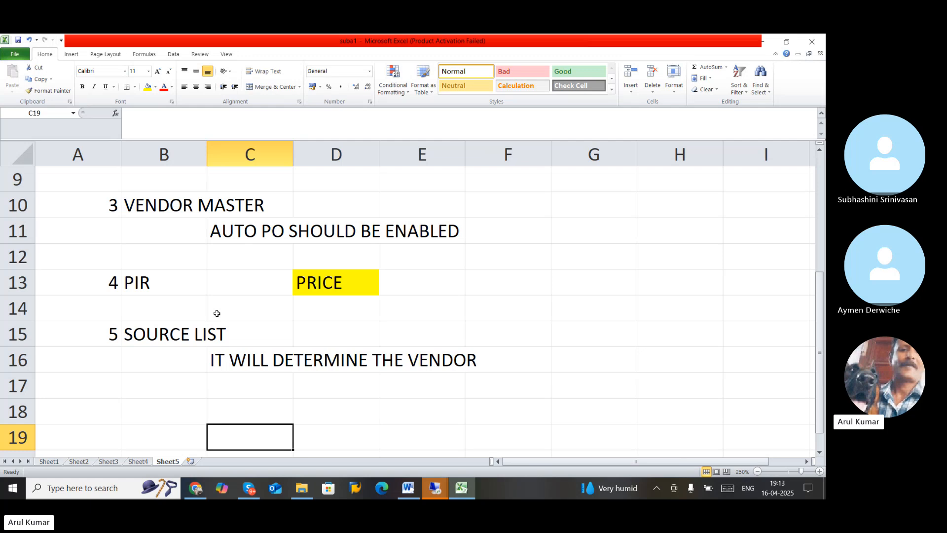
pyautogui.keyDown('ctrl'); pyautogui.scroll(-1, 217, 313); pyautogui.keyUp('ctrl')
pyautogui.scroll(2, 217, 313)
pyautogui.scroll(-2, 221, 315)
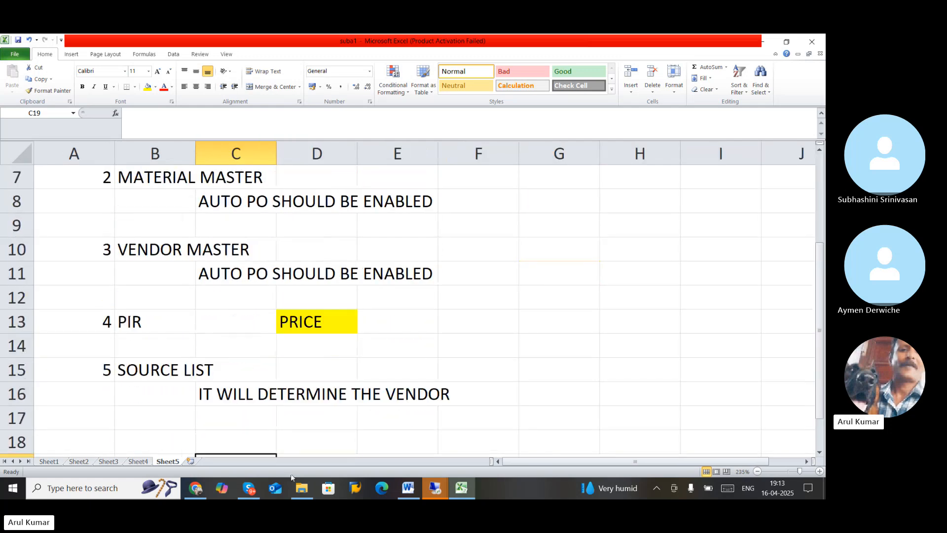
# Switch to the "AUTOMATIC PO CREATION 1" Word document and review the table of automatic purchase order steps and their transaction codes
pyautogui.click(408, 488)
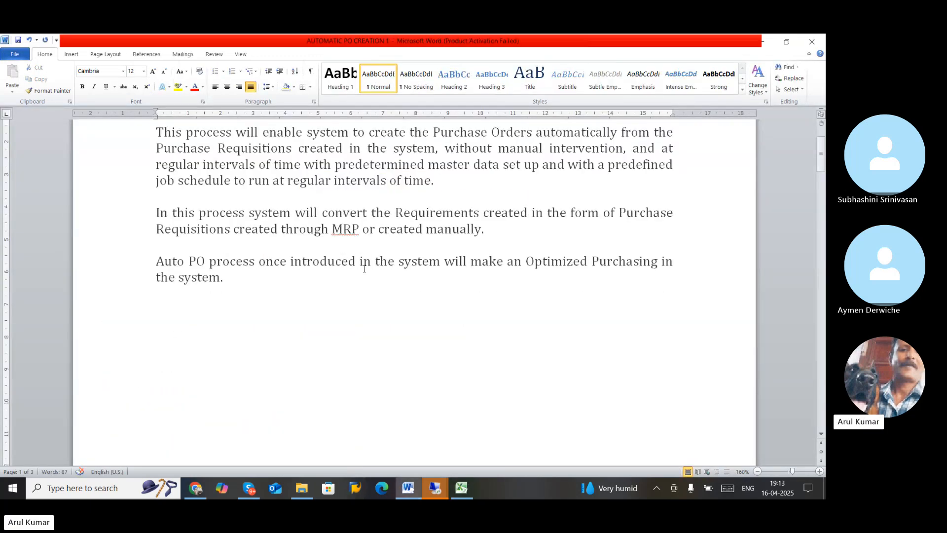
pyautogui.scroll(-15, 364, 269)
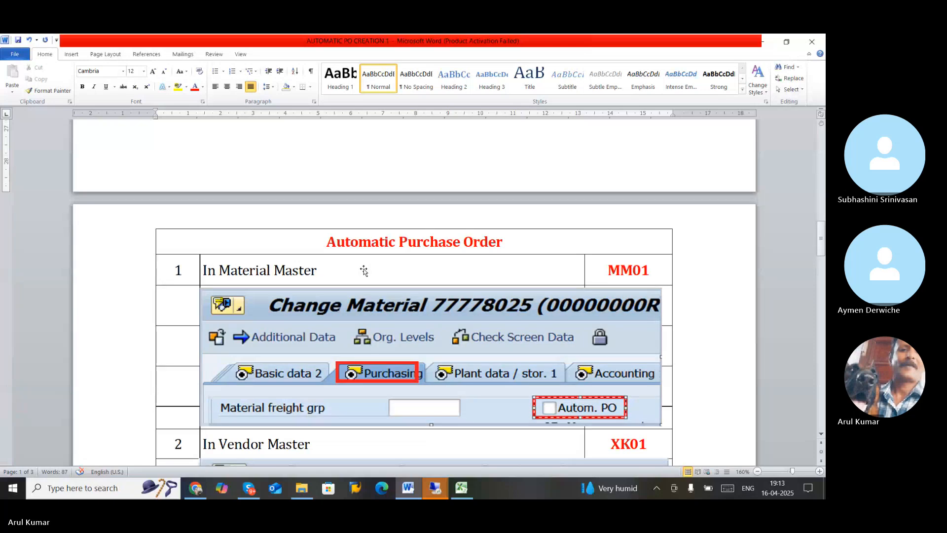
pyautogui.scroll(-3, 281, 281)
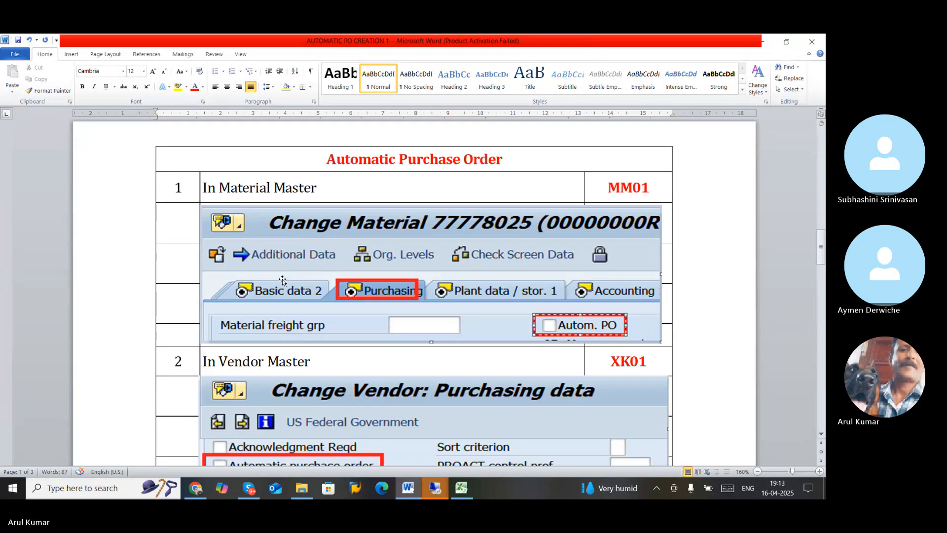
pyautogui.scroll(-2, 381, 293)
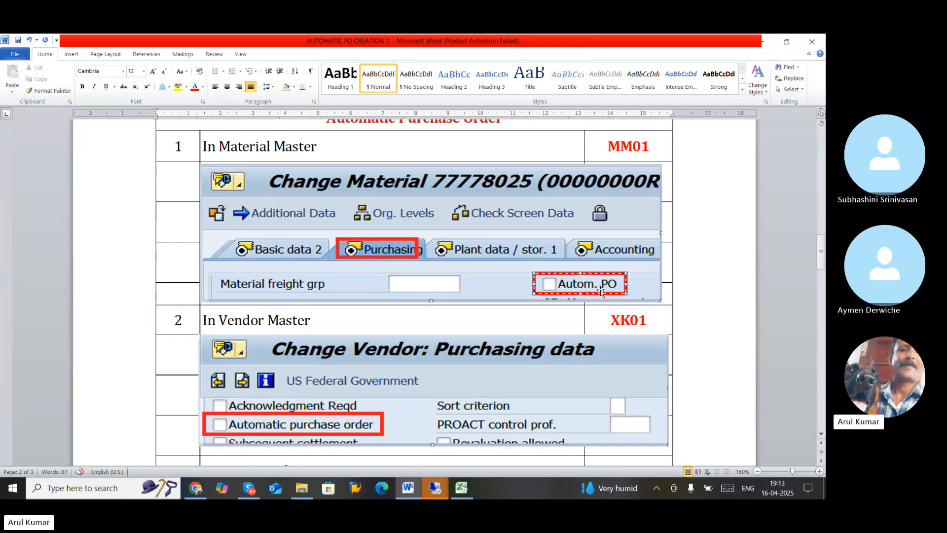
pyautogui.scroll(-2, 575, 285)
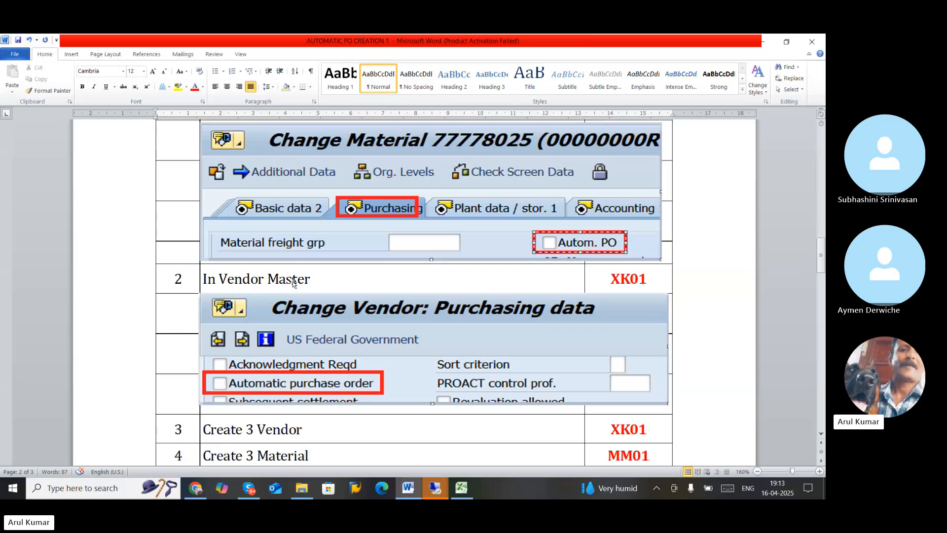
pyautogui.scroll(-2, 314, 350)
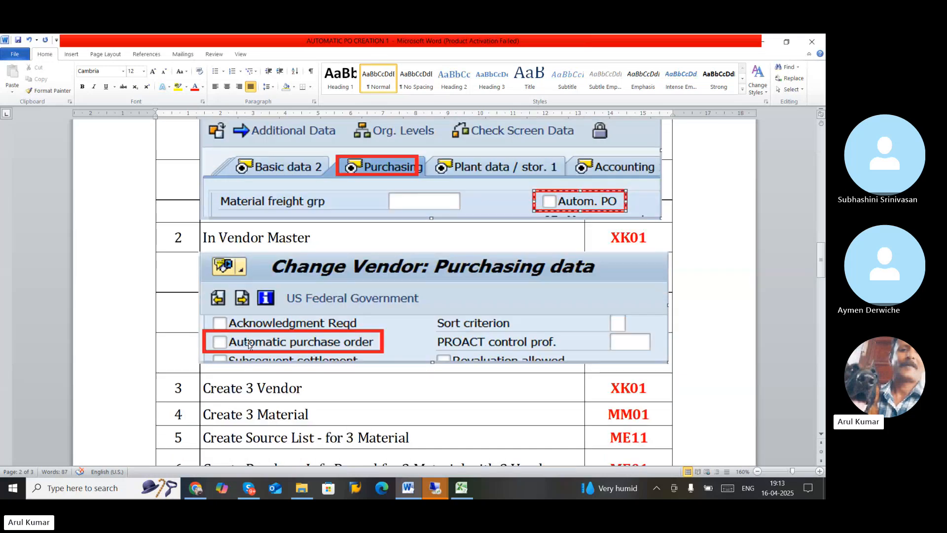
pyautogui.scroll(-4, 277, 345)
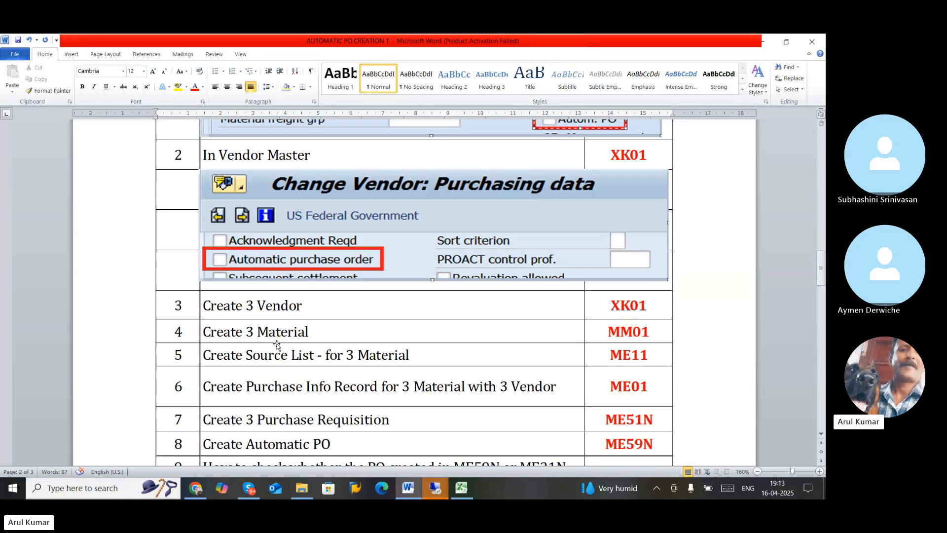
pyautogui.scroll(-2, 277, 345)
pyautogui.click(243, 302)
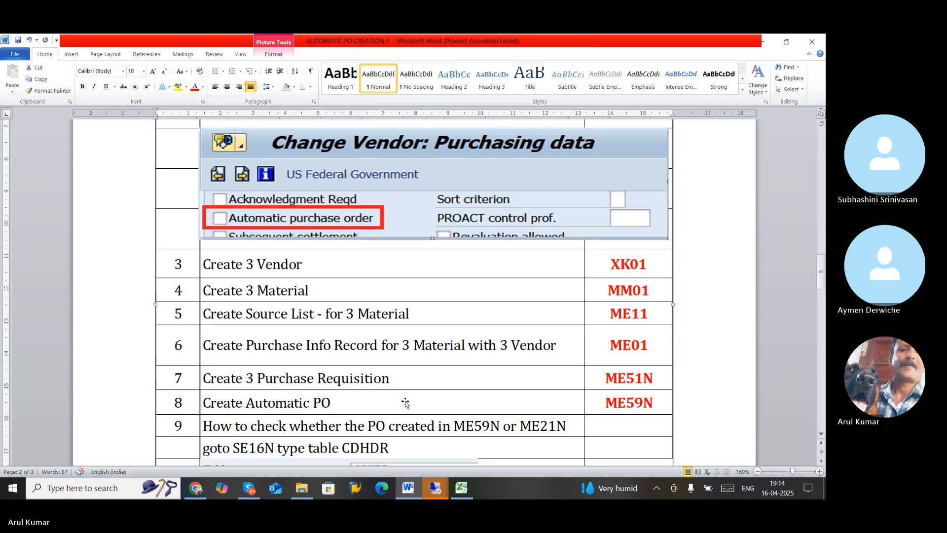
# Switch to the remote desktop session, open the s4hana connection in SAP Logon, and fill in the logon user name
pyautogui.moveTo(435, 488)
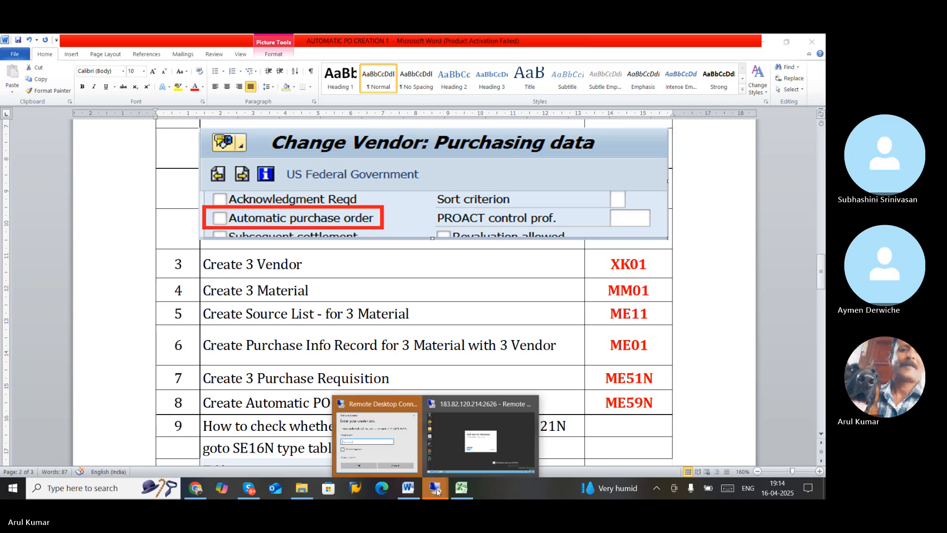
pyautogui.click(449, 433)
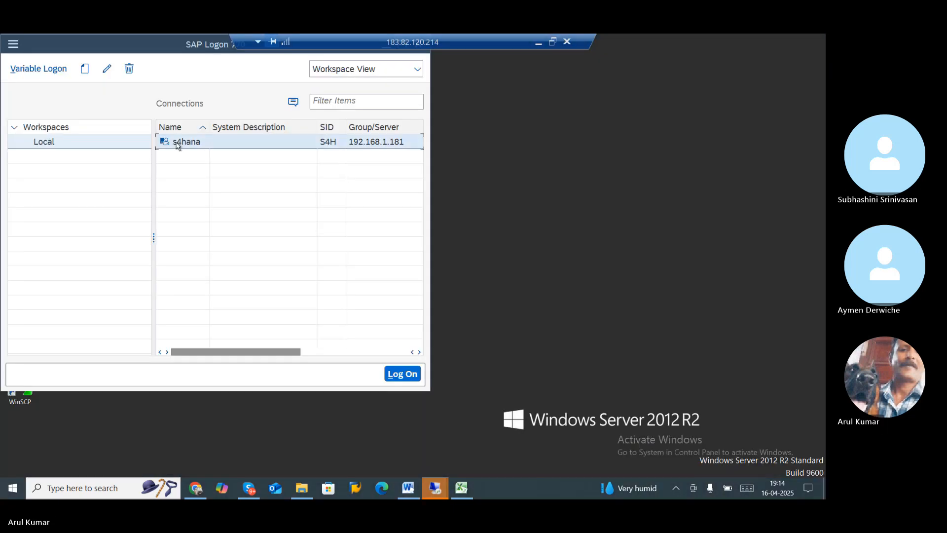
pyautogui.doubleClick(165, 153)
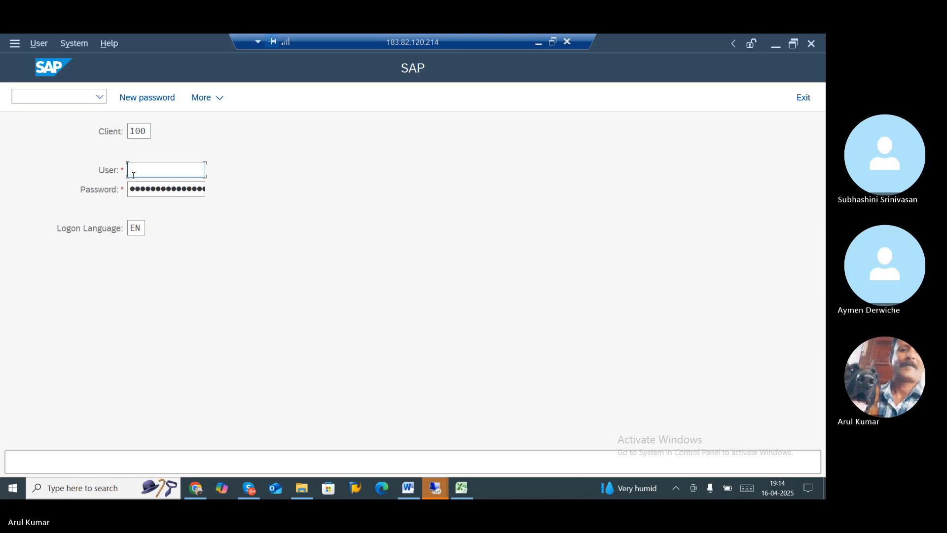
pyautogui.write('2')
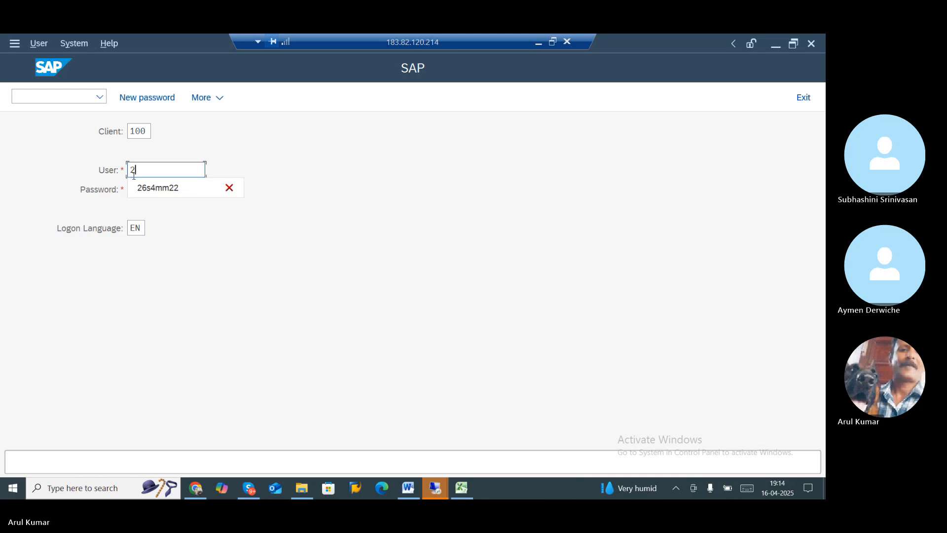
pyautogui.click(148, 188)
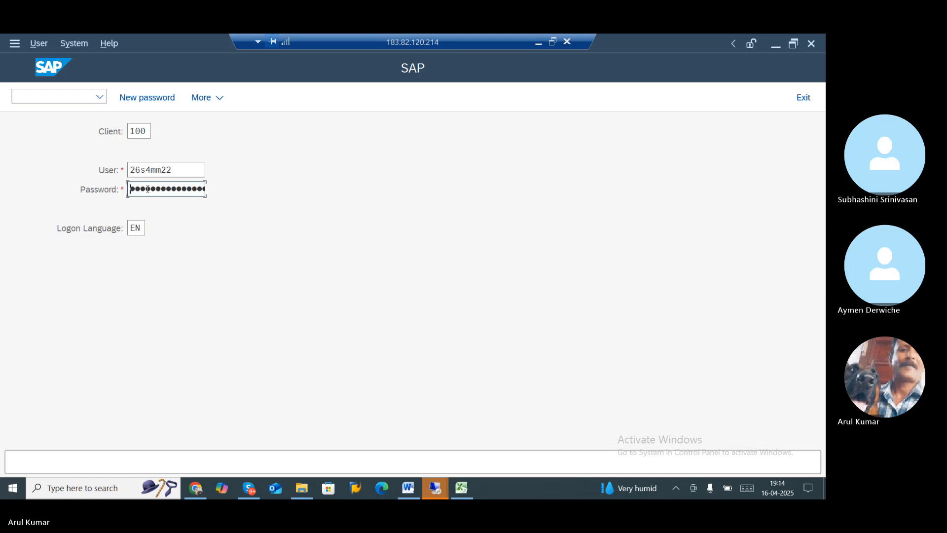
# Get the account password from the WhatsApp chat and log on to SAP with it in the remote session
pyautogui.click(539, 43)
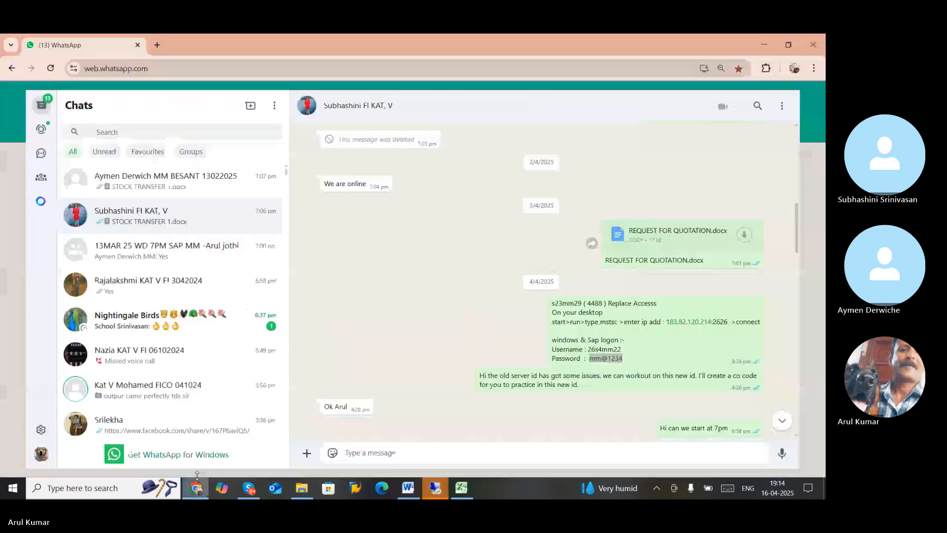
pyautogui.click(196, 487)
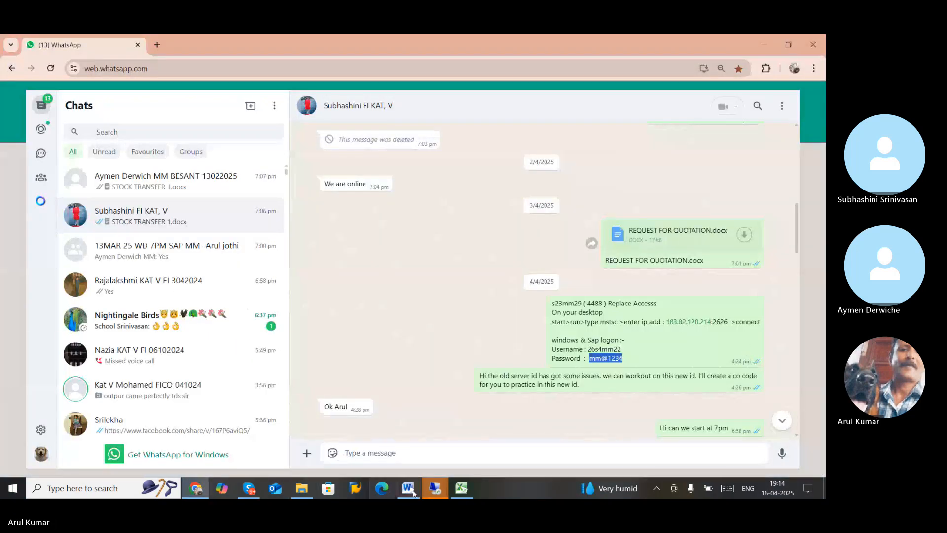
pyautogui.moveTo(434, 490)
pyautogui.click(368, 432)
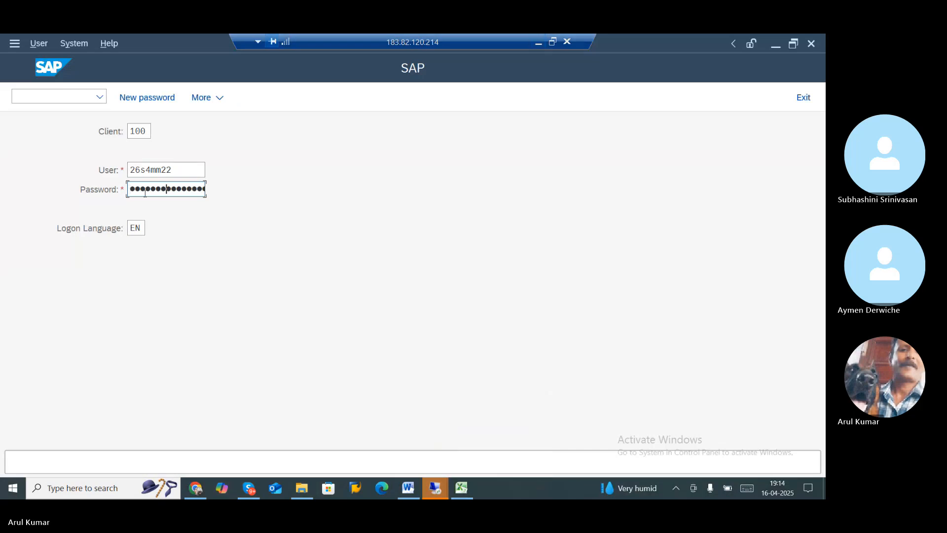
pyautogui.press('Return')
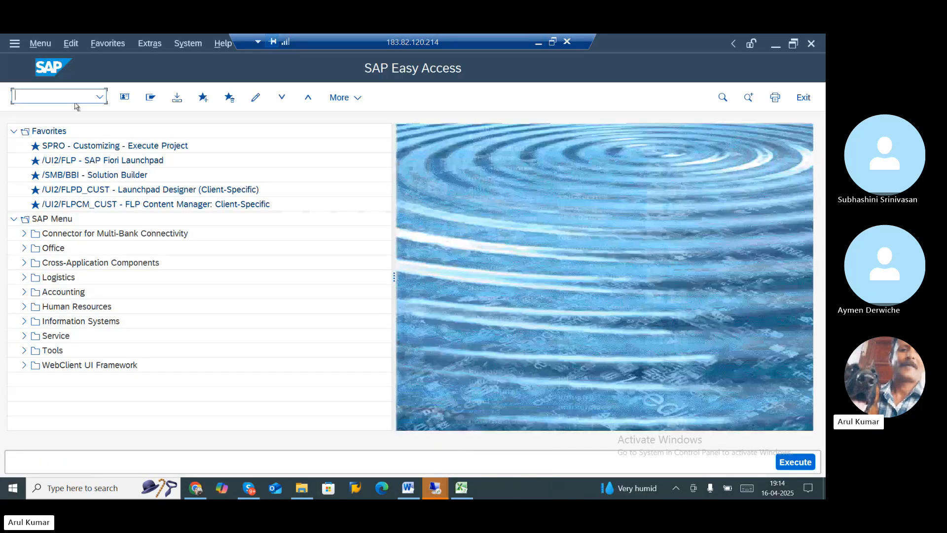
# Run transaction BP and start creating a business partner as an organization
pyautogui.write('/NBP')
pyautogui.press('Return')
pyautogui.click(230, 98)
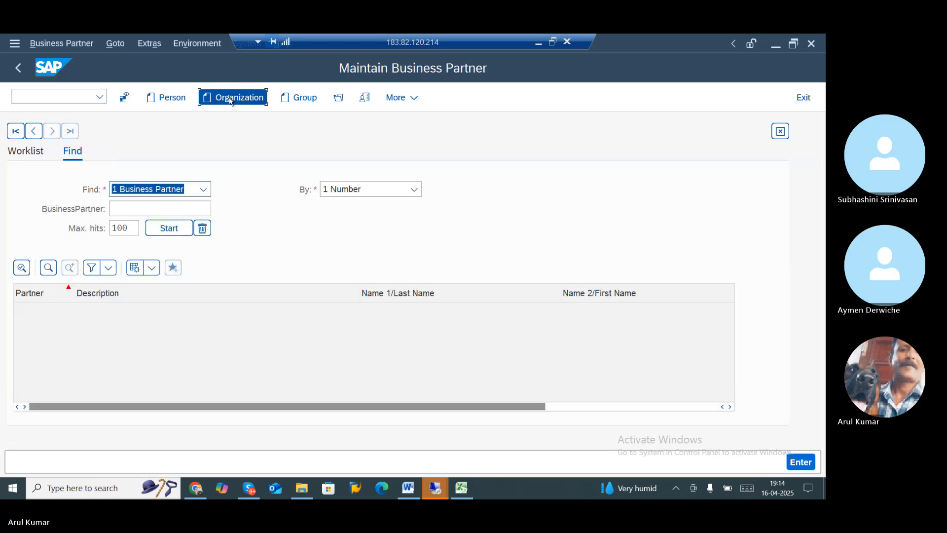
# Set the business partner role to ZJ01VNX "ZJ01 BP ROLE GRP VENDOR" and confirm the role change in create mode
pyautogui.click(246, 153)
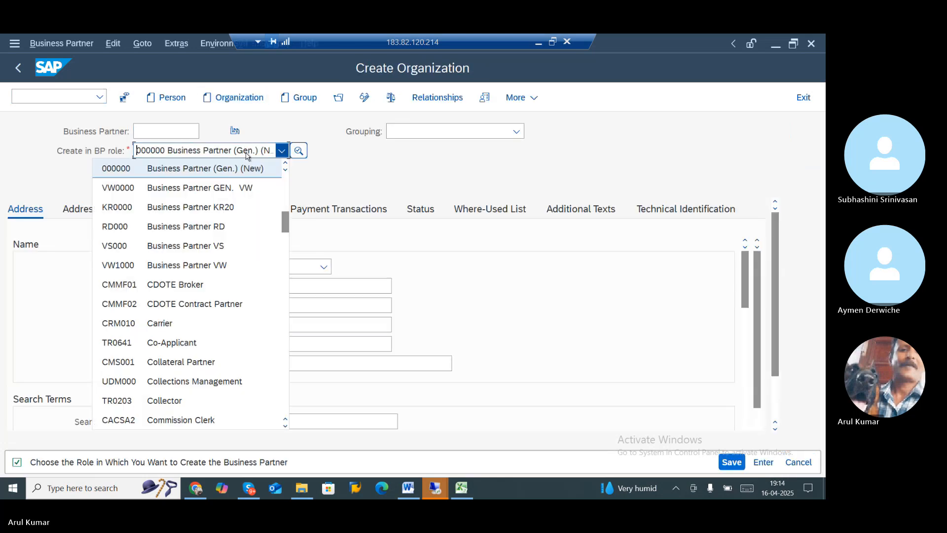
pyautogui.press('z')
pyautogui.press('z')
pyautogui.press('z')
pyautogui.press('z')
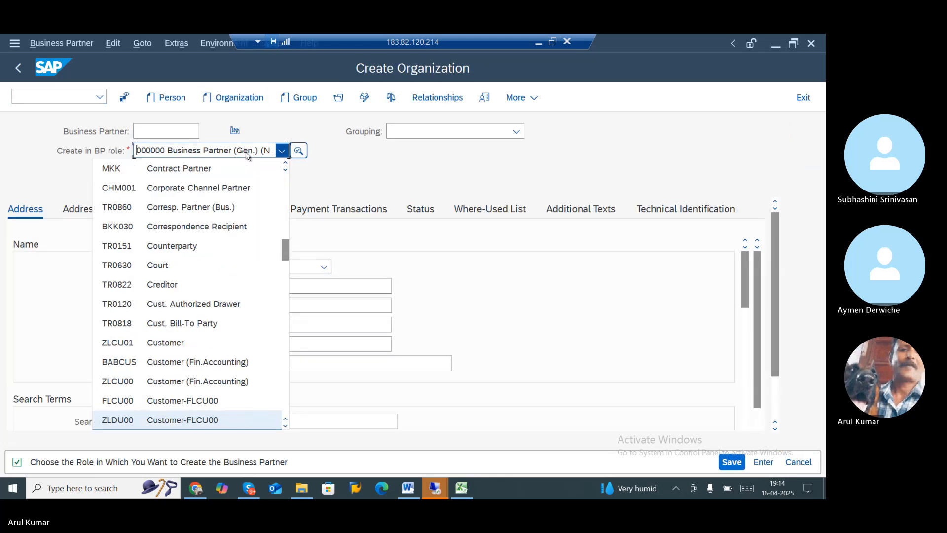
pyautogui.press('z')
pyautogui.press('z')
pyautogui.press('z')
pyautogui.press('z')
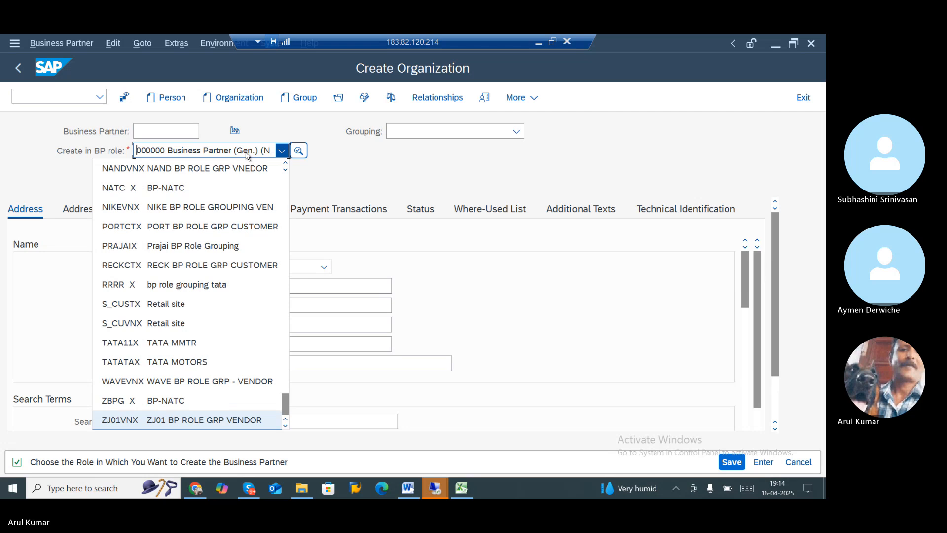
pyautogui.click(169, 400)
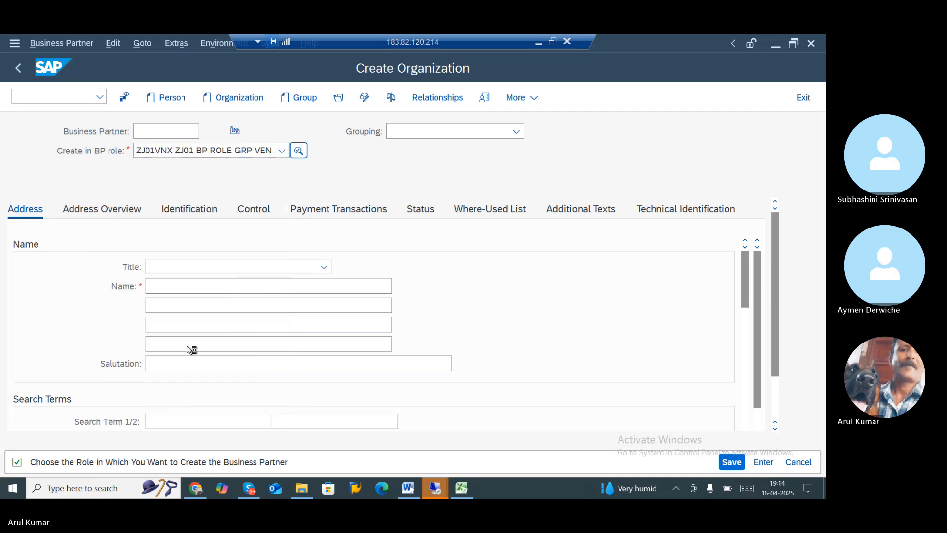
pyautogui.click(340, 402)
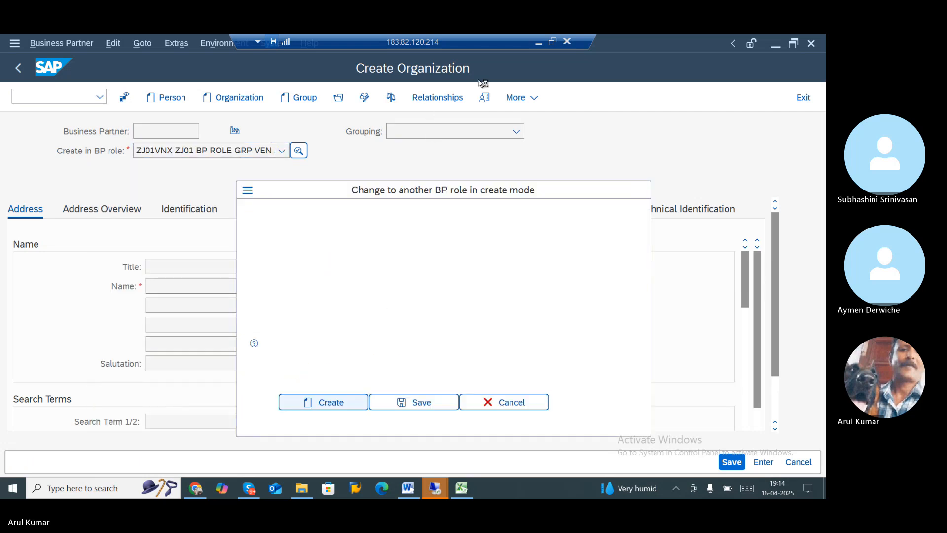
# Set the business partner grouping to ZJ01 "ZJ01 BP VENDOR GROUP"
pyautogui.click(477, 132)
pyautogui.press('z')
pyautogui.press('z')
pyautogui.press('z')
pyautogui.press('z')
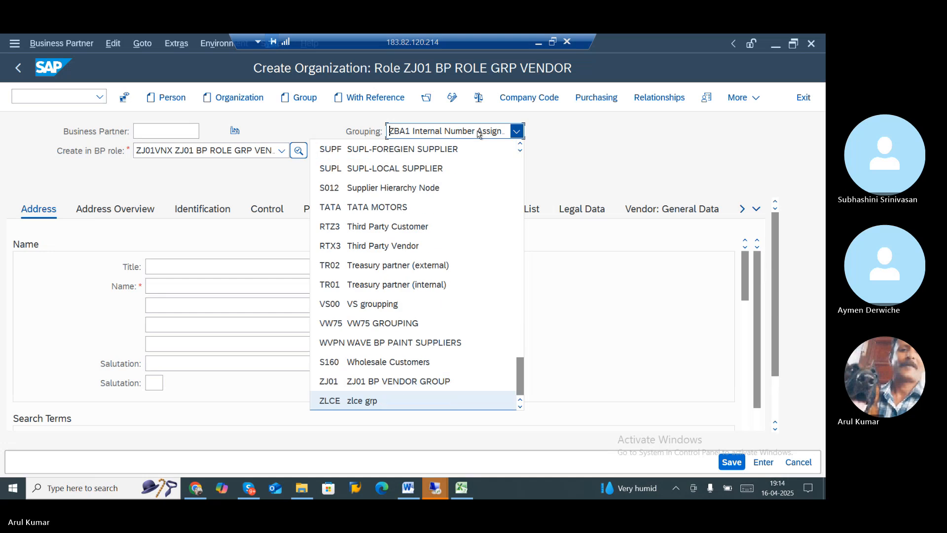
pyautogui.press('z')
pyautogui.press('z')
pyautogui.press('z')
pyautogui.press('z')
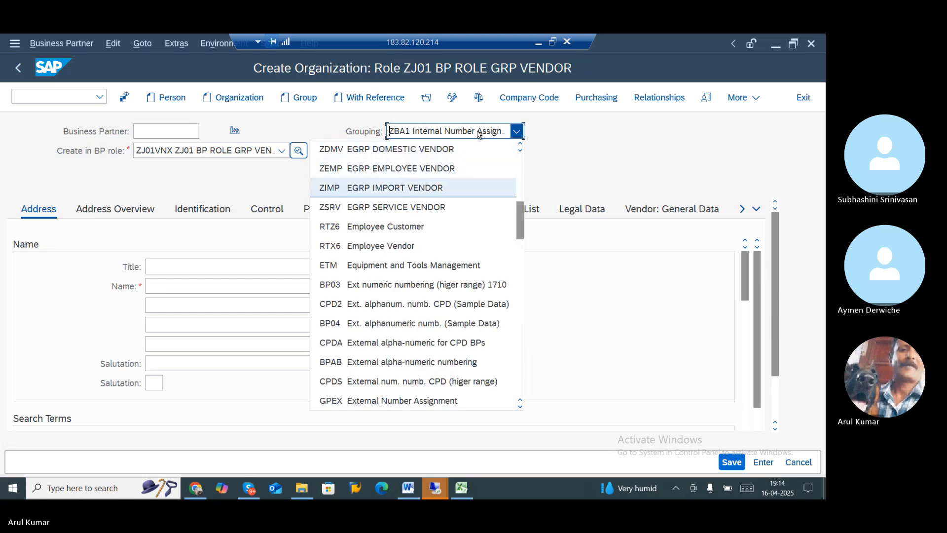
pyautogui.press('z')
pyautogui.press('z')
pyautogui.press('z')
pyautogui.press('z')
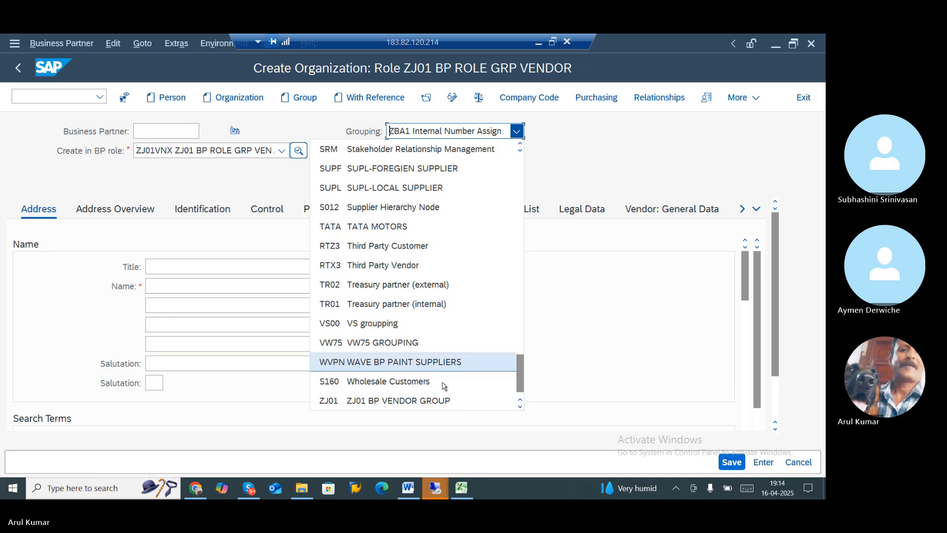
pyautogui.click(390, 400)
# Set the vendor's title to 0003 Company and its name to "BHARATH PETROLIUM"
pyautogui.click(288, 266)
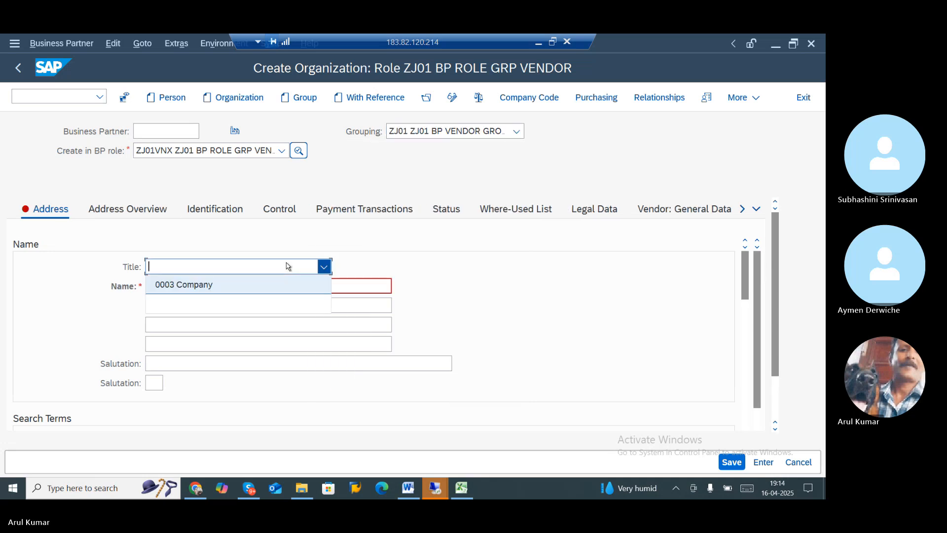
pyautogui.click(192, 284)
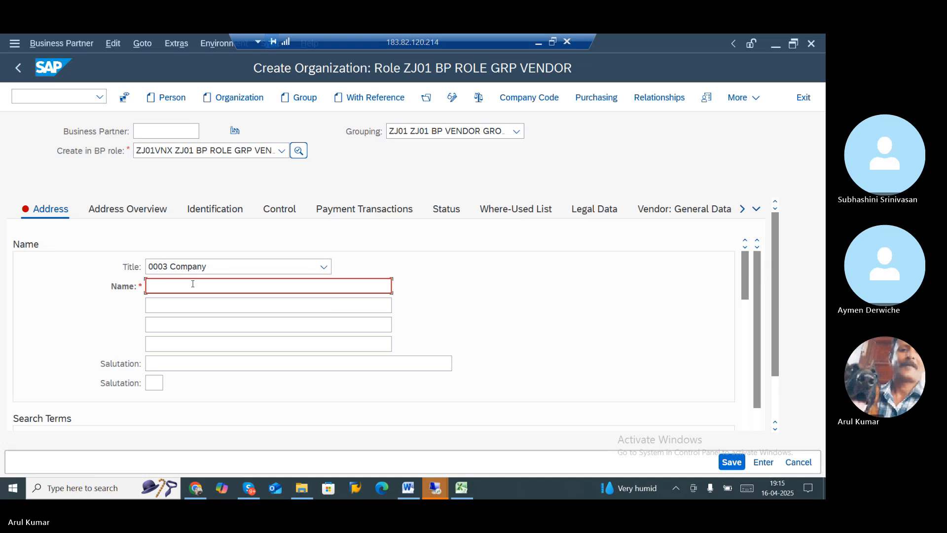
pyautogui.write('A')
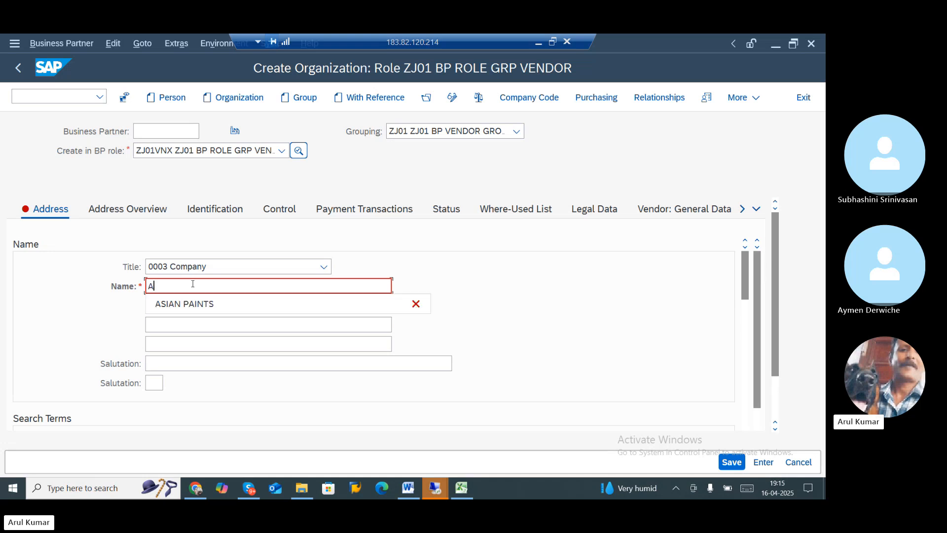
pyautogui.press('BackSpace')
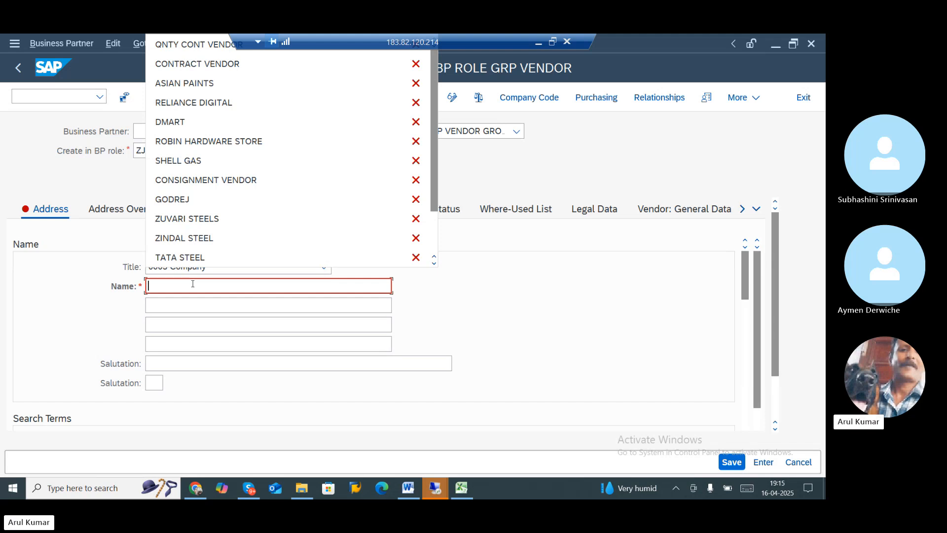
pyautogui.write('I')
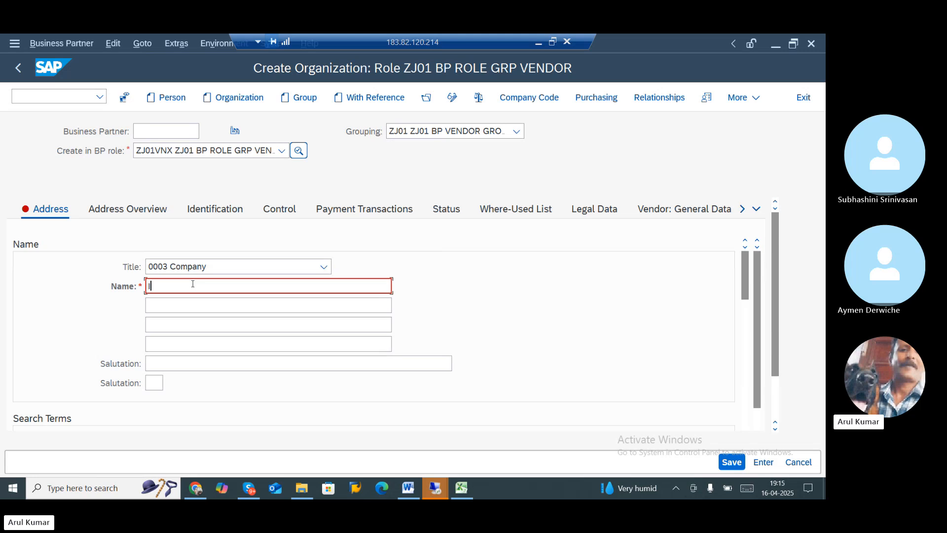
pyautogui.write('BHARATH PET')
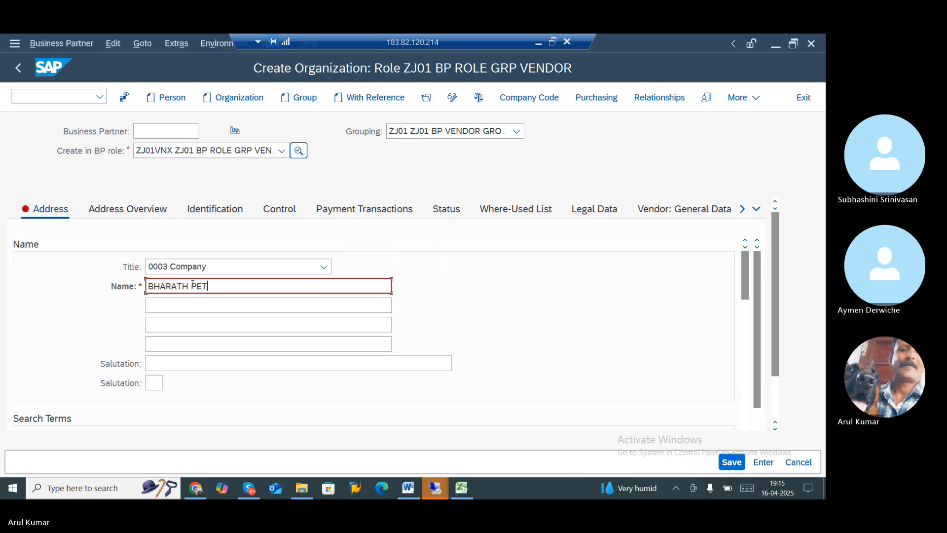
pyautogui.write('ROLIUM')
# Set the vendor's address country to IN and its communication language to EN English
pyautogui.scroll(-10, 215, 348)
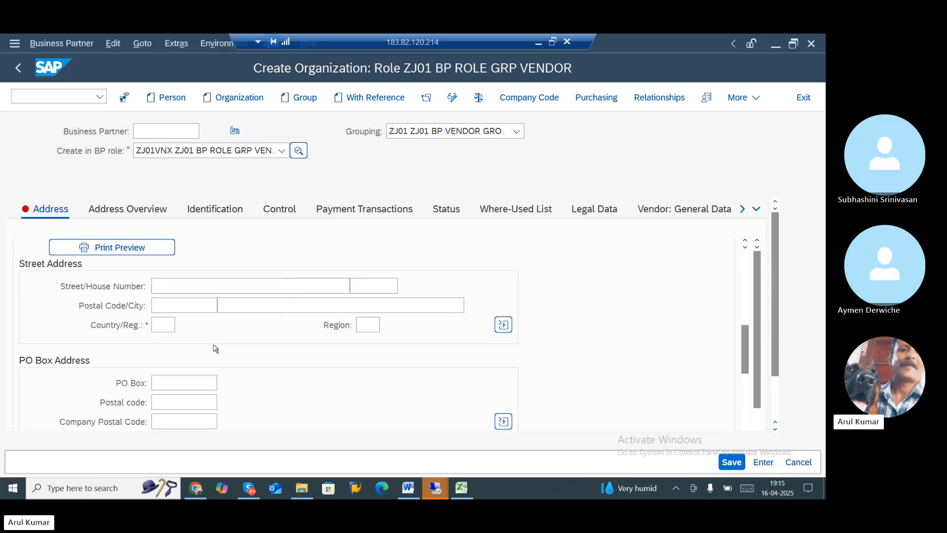
pyautogui.click(167, 328)
pyautogui.write('IN')
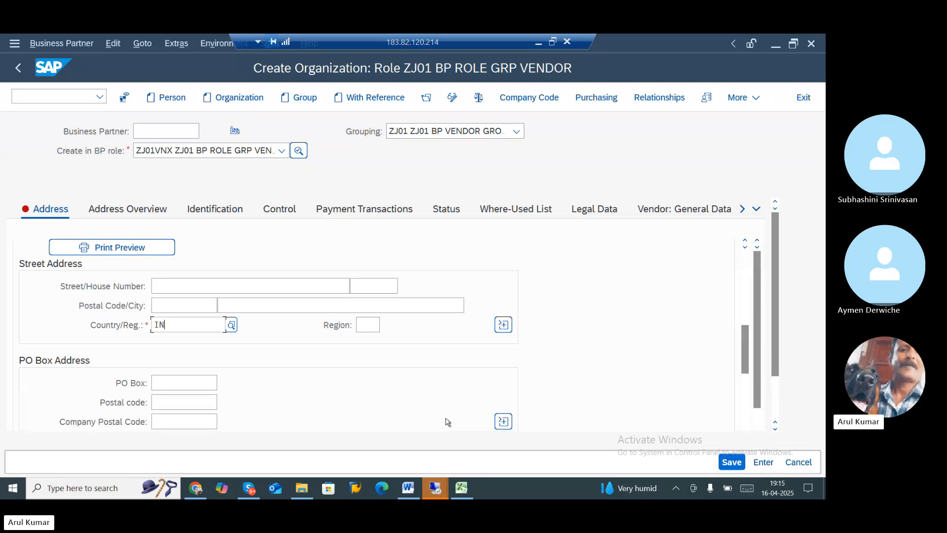
pyautogui.press('Return')
pyautogui.scroll(-3, 380, 405)
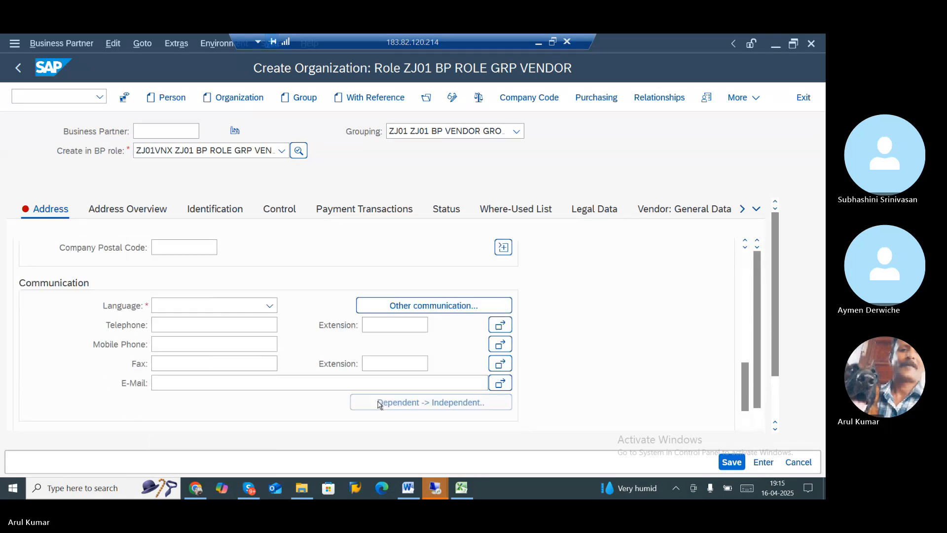
pyautogui.click(206, 309)
pyautogui.scroll(-2, 213, 380)
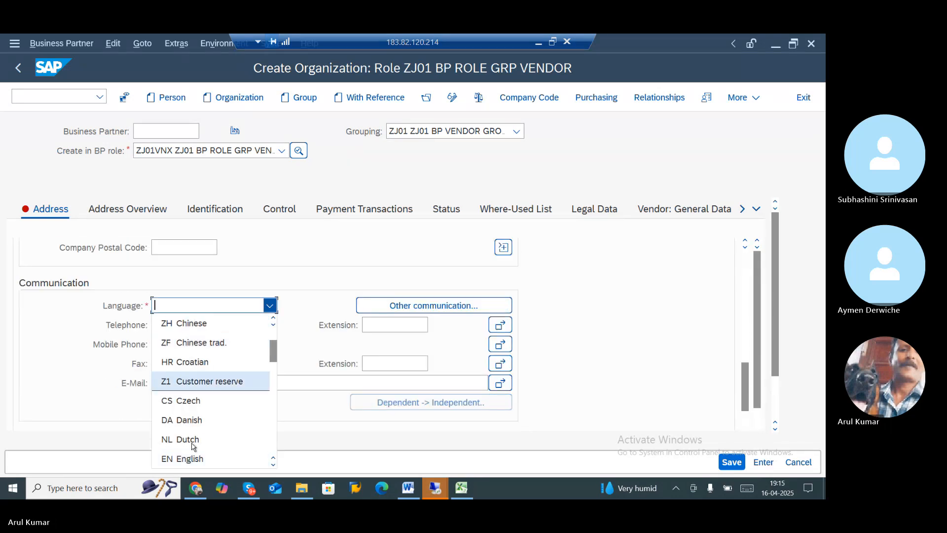
pyautogui.click(197, 457)
pyautogui.click(743, 99)
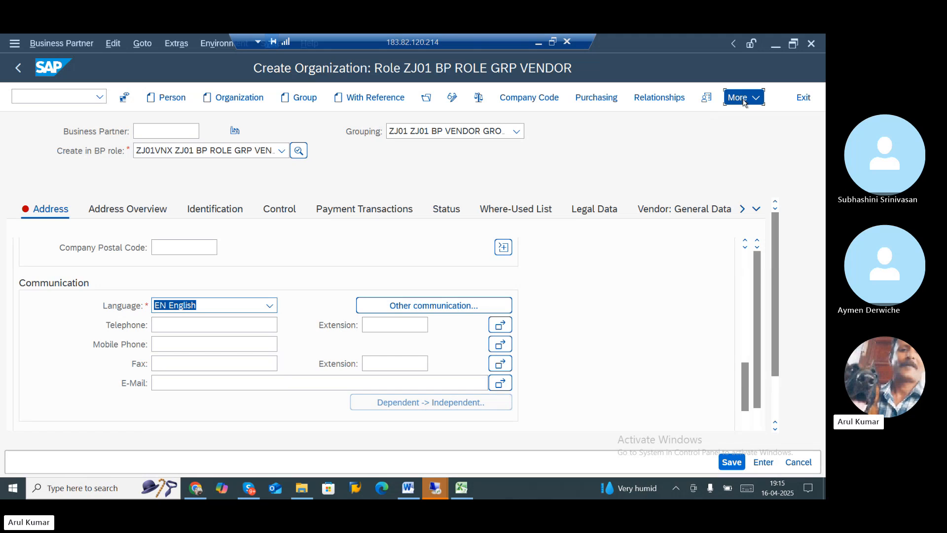
pyautogui.click(572, 179)
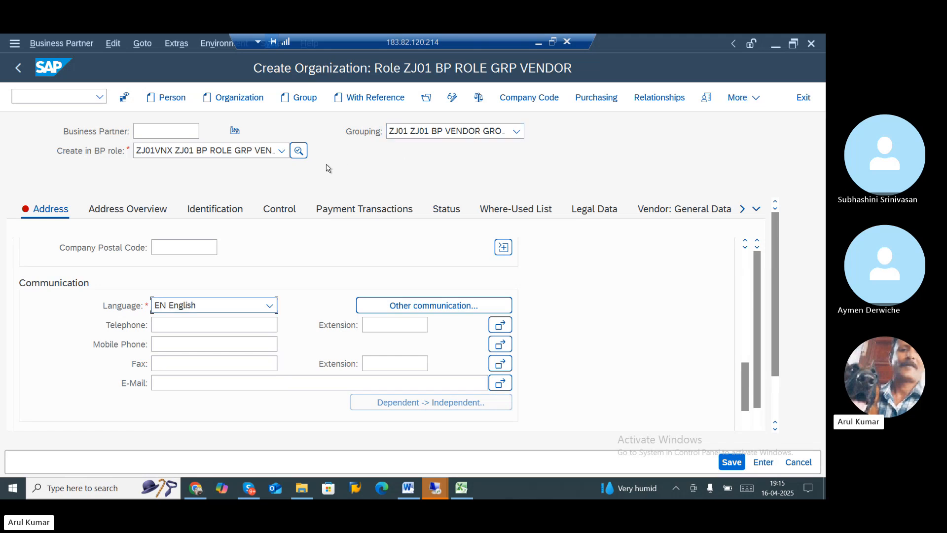
# Assign company code ZJ01 to the vendor and set its reconciliation account to 21100000
pyautogui.click(517, 100)
pyautogui.write('ZJ')
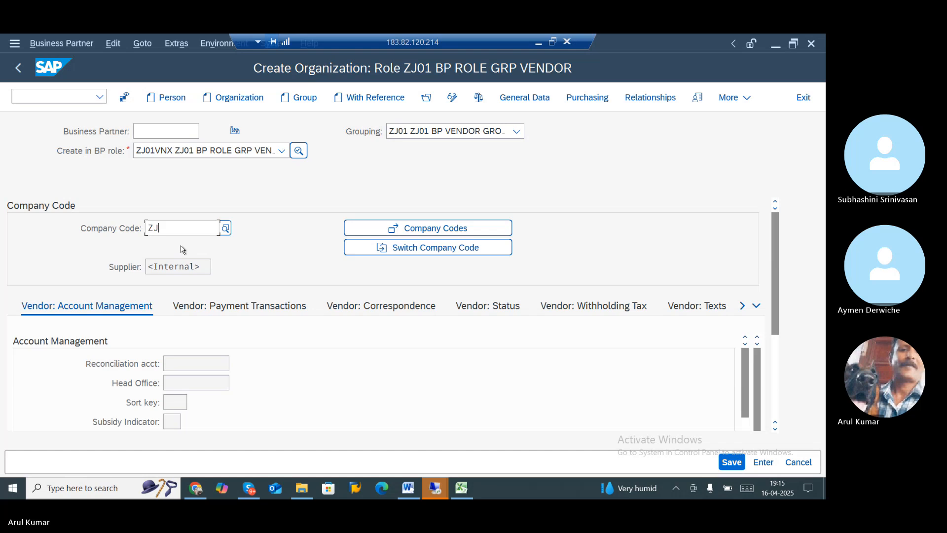
pyautogui.write('01')
pyautogui.press('Return')
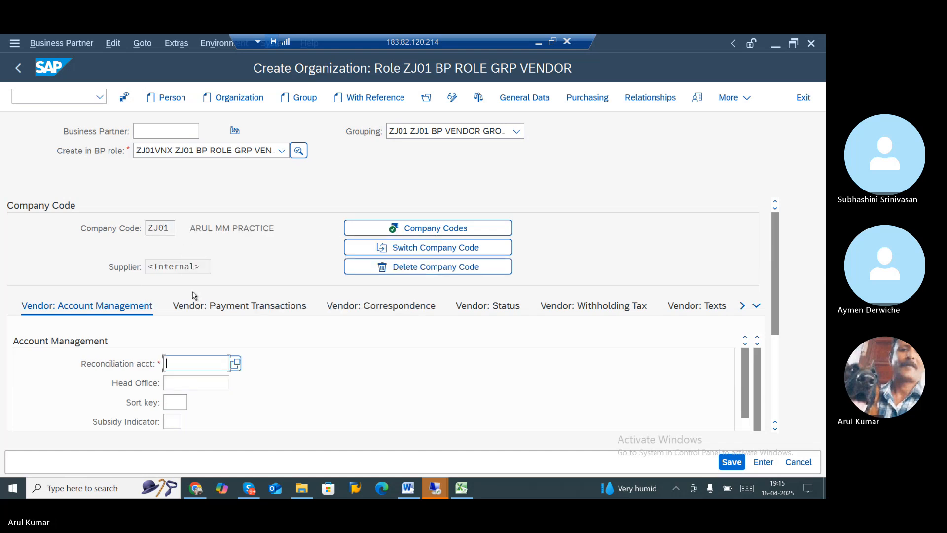
pyautogui.write('2')
pyautogui.click(194, 381)
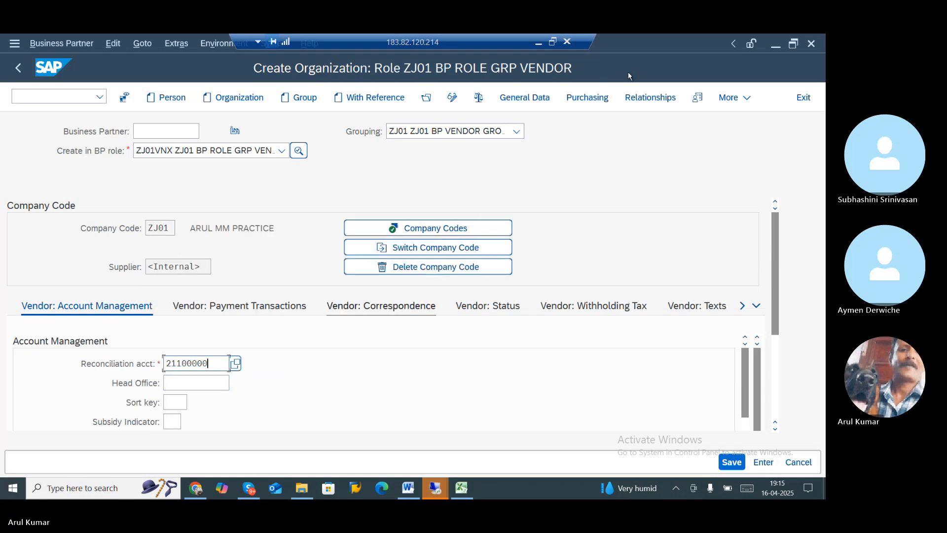
# Assign purchasing organization ZJ01 to the vendor and set its order currency to INR
pyautogui.click(587, 97)
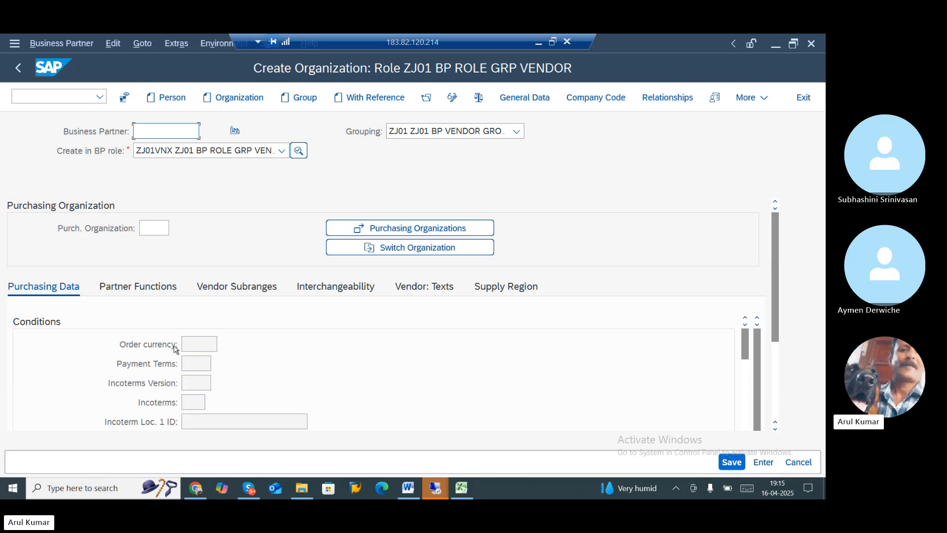
pyautogui.click(156, 227)
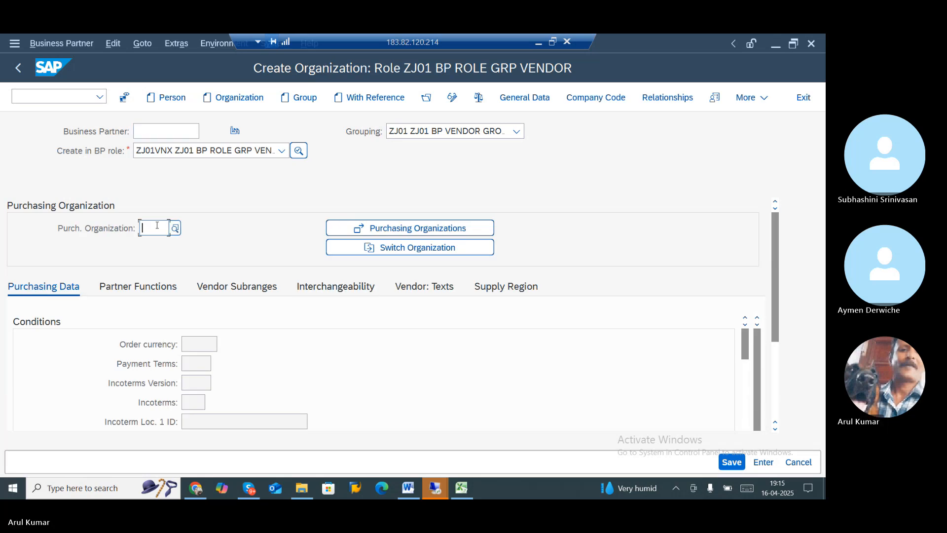
pyautogui.write('ZJ01')
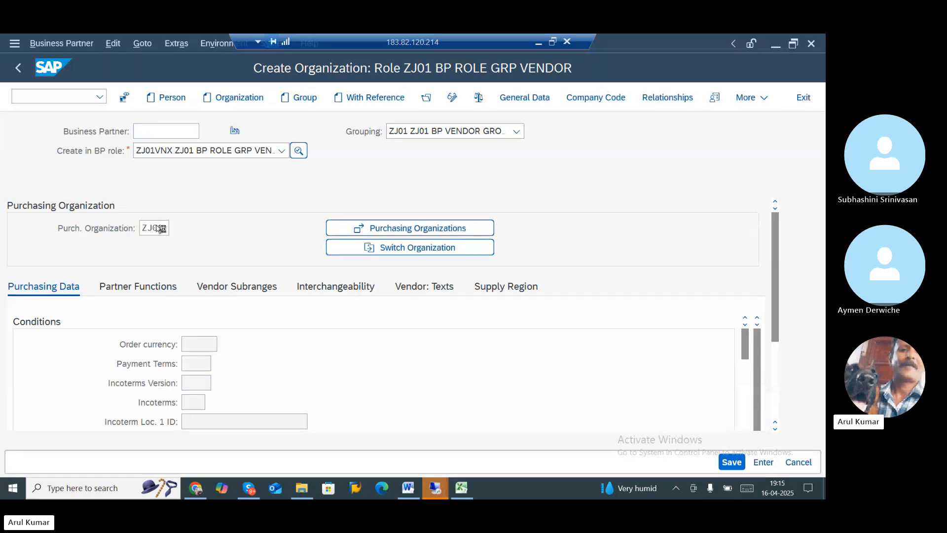
pyautogui.press('Return')
pyautogui.click(200, 364)
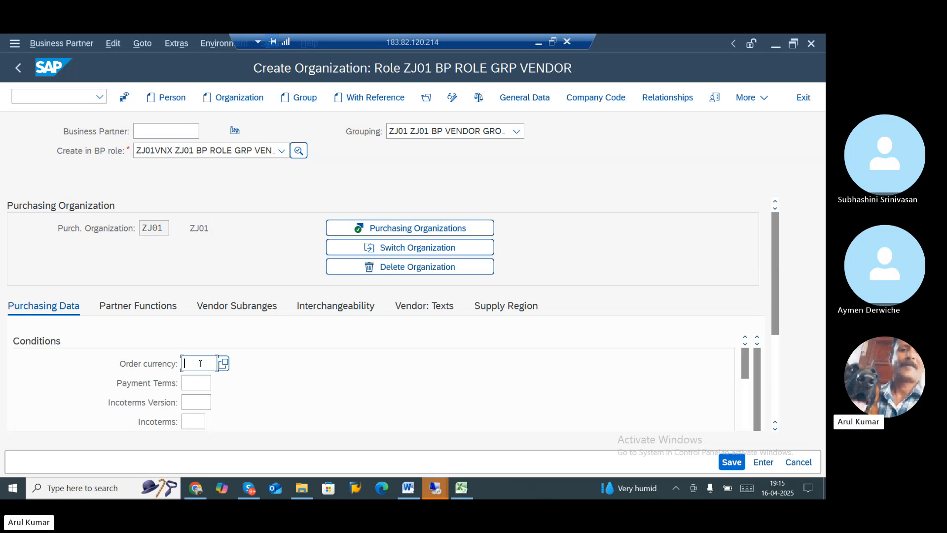
pyautogui.write('INR')
# Enable Automatic Purchase Order in the vendor's additional purchasing data
pyautogui.press('Tab')
pyautogui.press('Tab')
pyautogui.press('Tab')
pyautogui.press('Tab')
pyautogui.press('Tab')
pyautogui.press('Tab')
pyautogui.press('Tab')
pyautogui.press('Tab')
pyautogui.press('Tab')
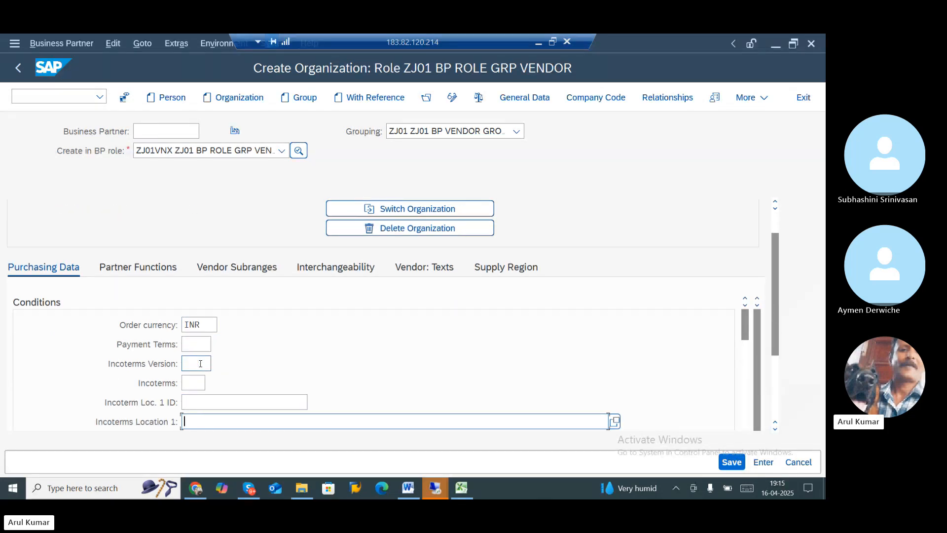
pyautogui.press('Tab')
pyautogui.press('Tab')
pyautogui.press('Tab')
pyautogui.press('Tab')
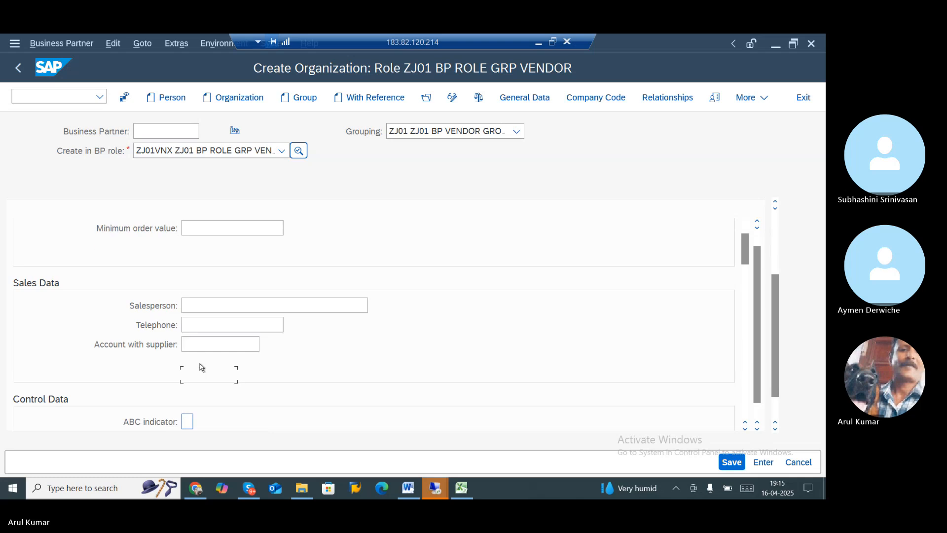
pyautogui.press('Tab')
pyautogui.press('Tab')
pyautogui.press('Tab')
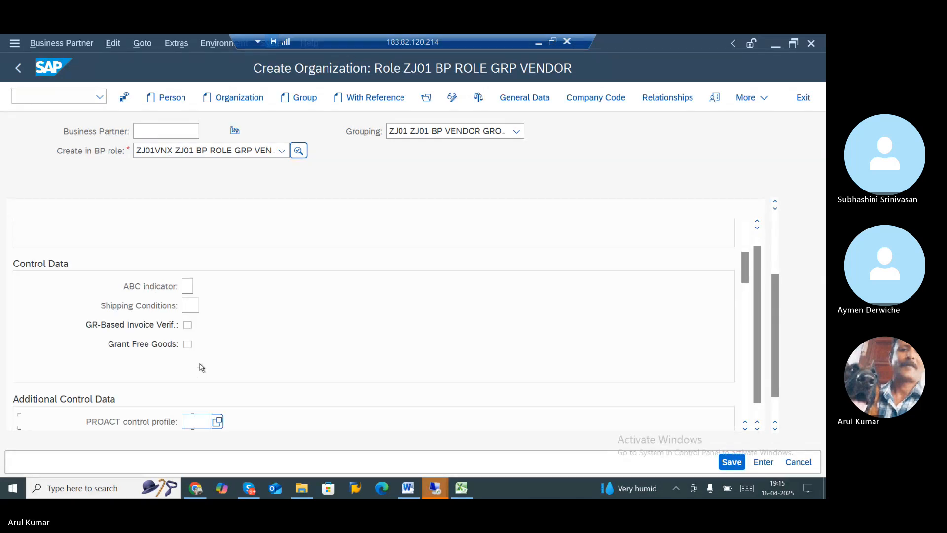
pyautogui.press('Tab')
pyautogui.press('Tab')
pyautogui.press('Tab')
pyautogui.press('Tab')
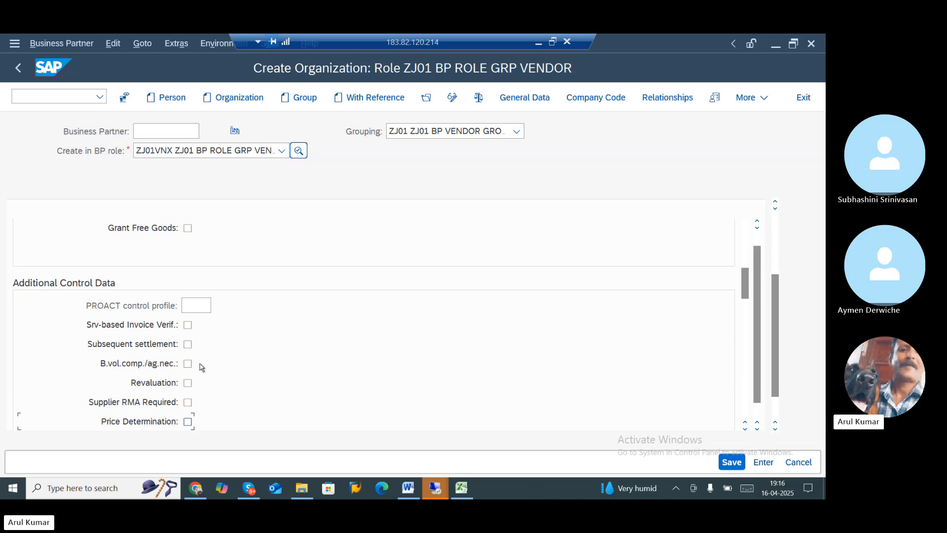
pyautogui.press('Tab')
pyautogui.press('Tab')
pyautogui.press('Tab')
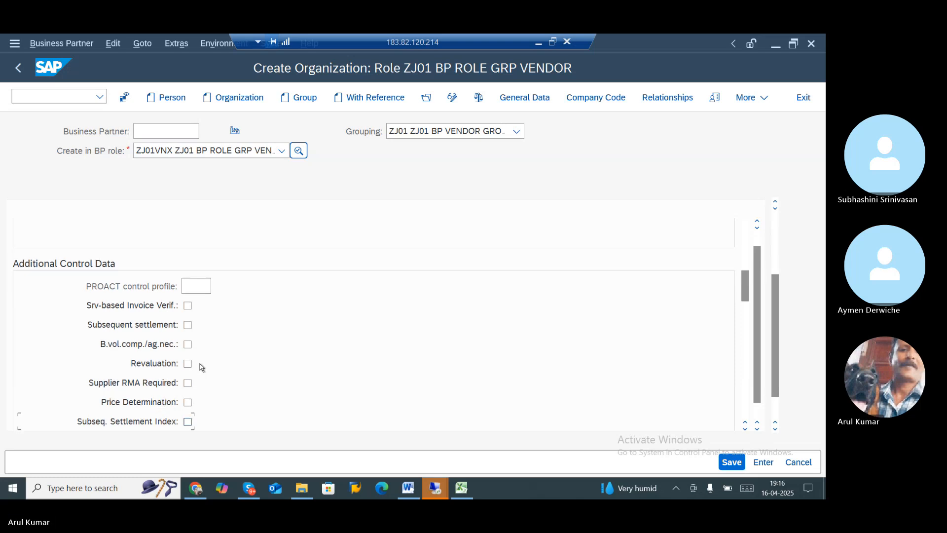
pyautogui.press('Tab')
pyautogui.press('Tab')
pyautogui.press('Tab')
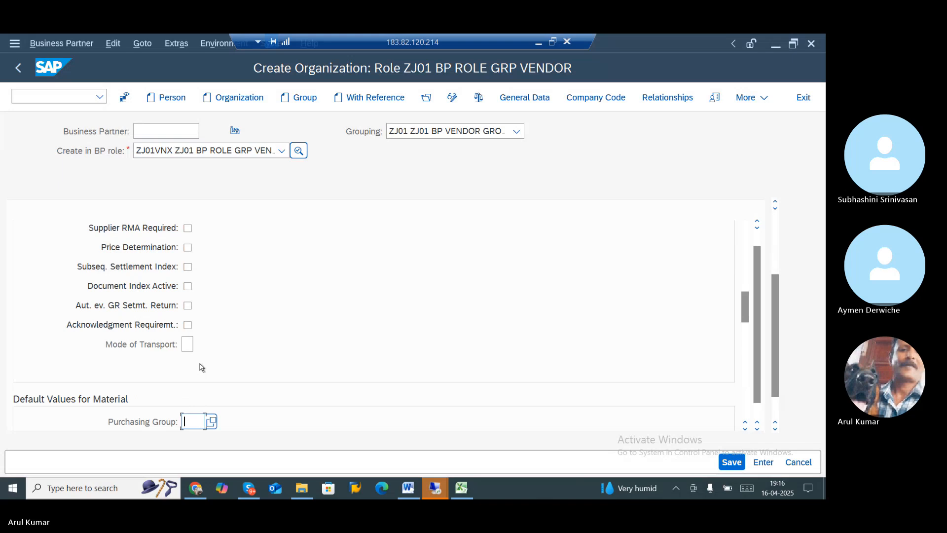
pyautogui.press('Tab')
pyautogui.press('Tab')
pyautogui.press('Tab')
pyautogui.press('Tab')
pyautogui.press('Tab')
pyautogui.press('Tab')
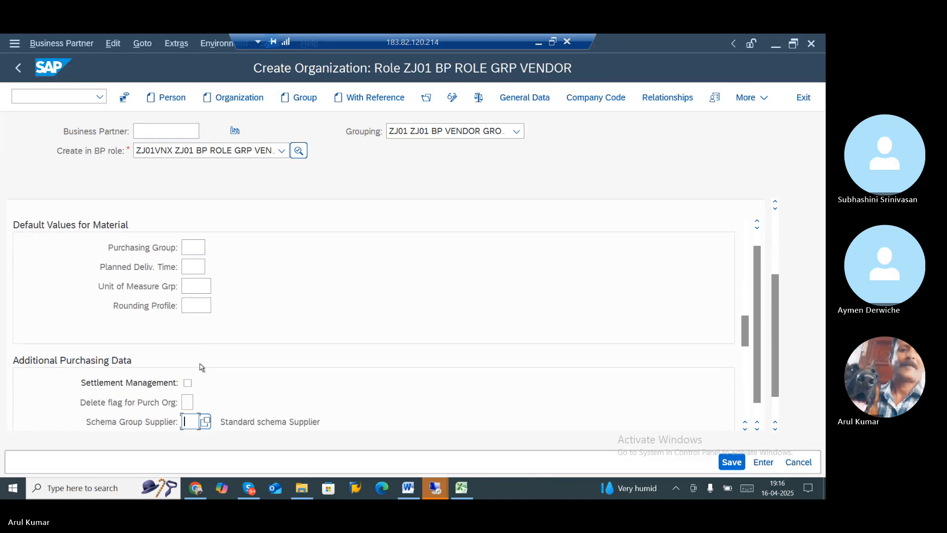
pyautogui.press('Tab')
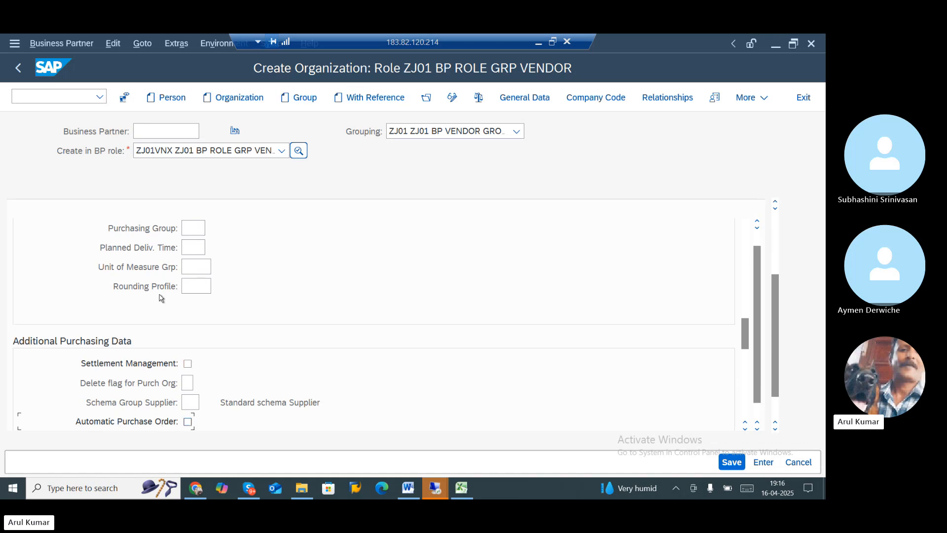
pyautogui.click(188, 422)
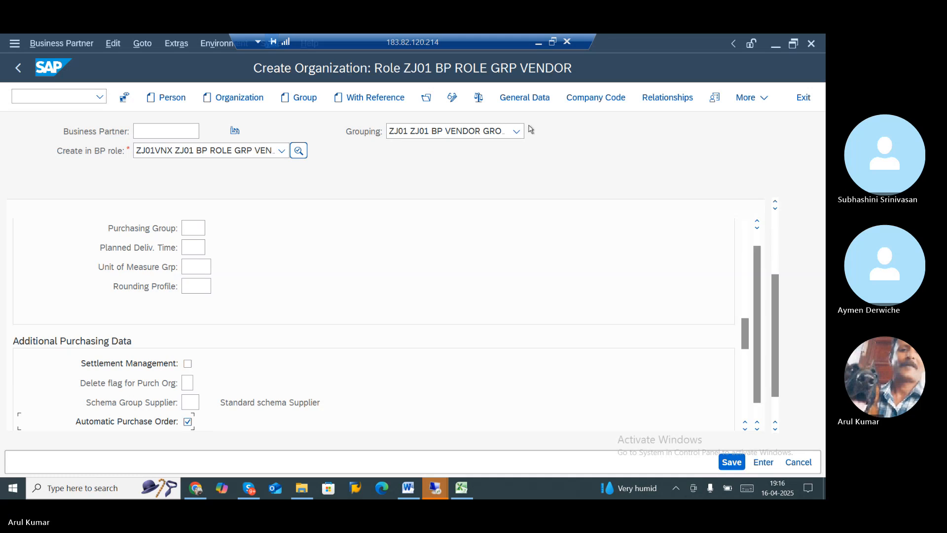
# Display the vendor's partner functions and save the new business partner
pyautogui.scroll(15, 565, 357)
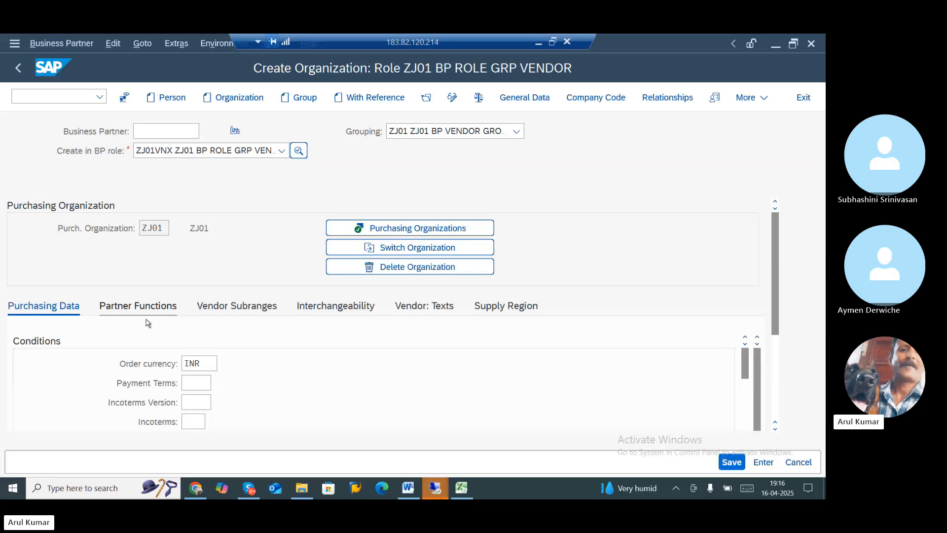
pyautogui.click(147, 310)
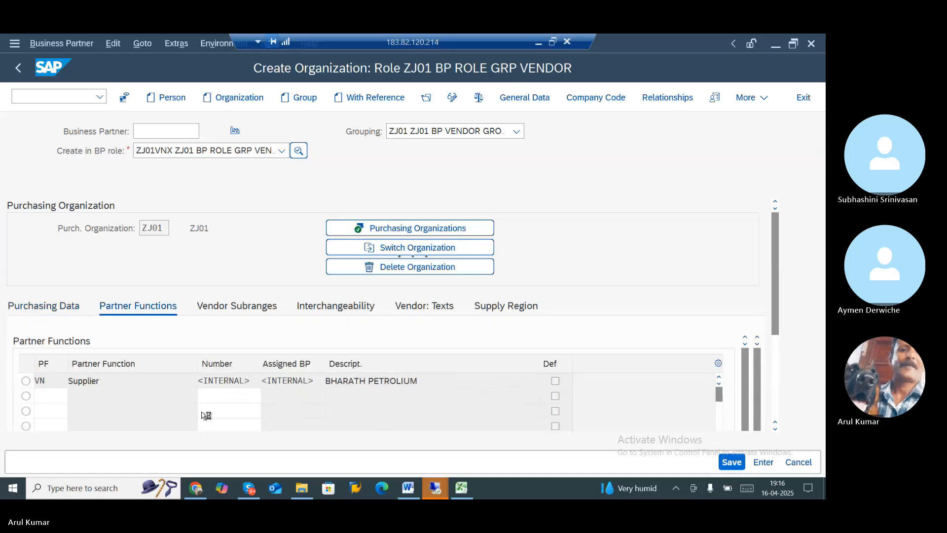
pyautogui.hotkey('ctrl', 's')
# Copy the new supplier number from the partner functions into cell C19 of the Excel notes sheet and enter "V" in B19
pyautogui.moveTo(223, 363); pyautogui.dragTo(154, 362)
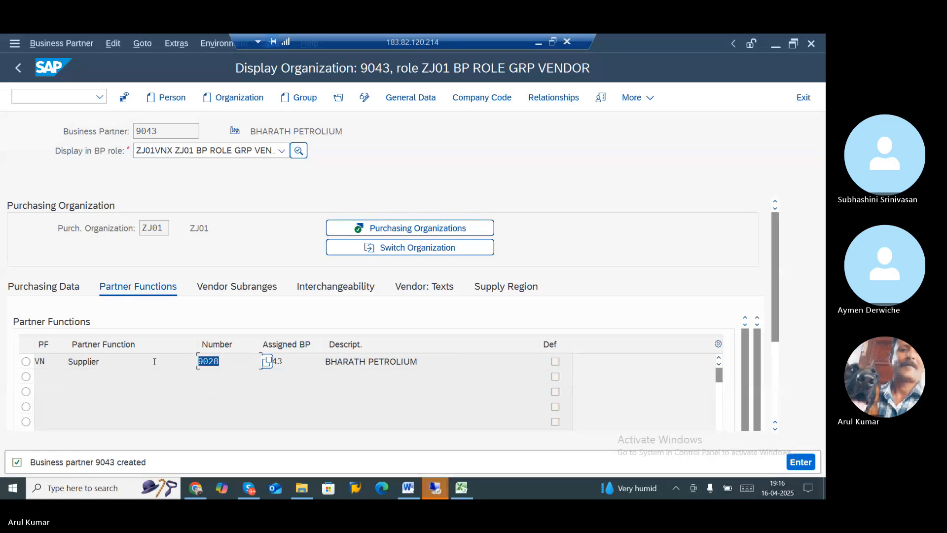
pyautogui.hotkey('ctrl', 'c')
pyautogui.click(538, 43)
pyautogui.scroll(-2, 448, 342)
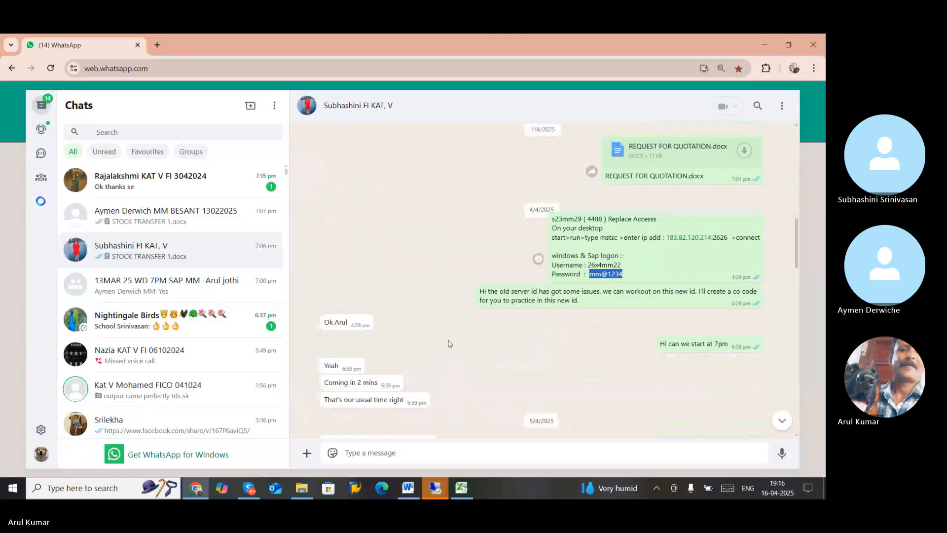
pyautogui.click(467, 488)
pyautogui.scroll(-3, 186, 266)
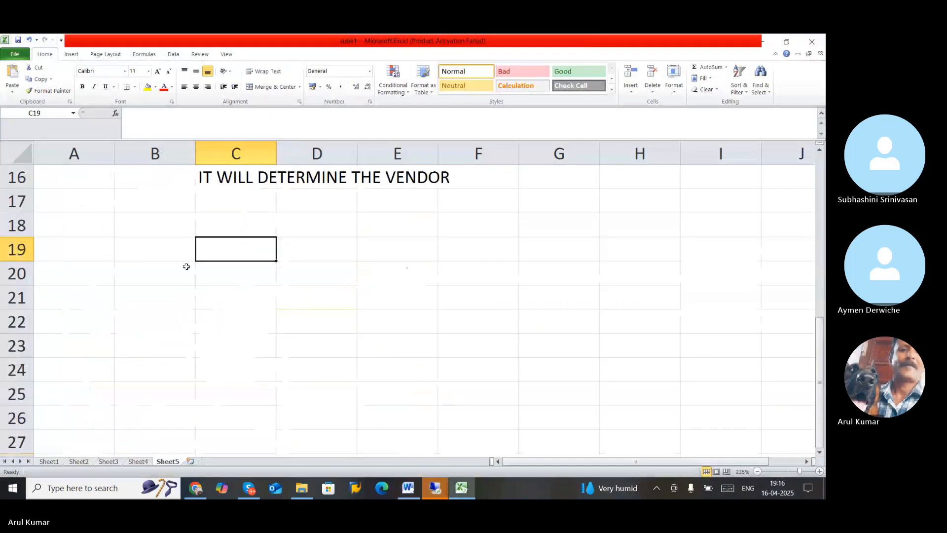
pyautogui.hotkey('ctrl', 'v')
pyautogui.click(150, 251)
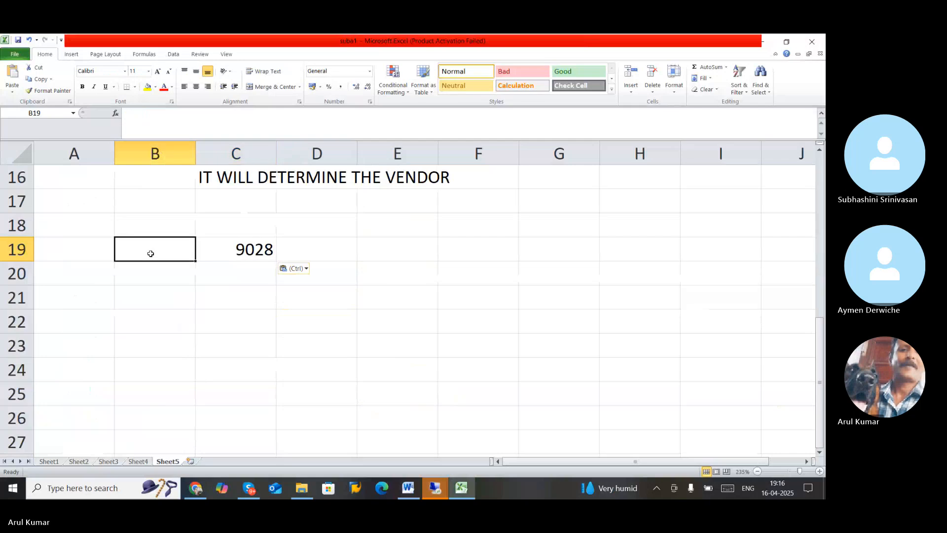
pyautogui.write('V')
pyautogui.click(275, 316)
# Switch back to the remote SAP session and start a new organization in BP role ZJ01VNX "ZJ01 BP ROLE GRP VENDOR"
pyautogui.hotkey('alt', 'Tab')
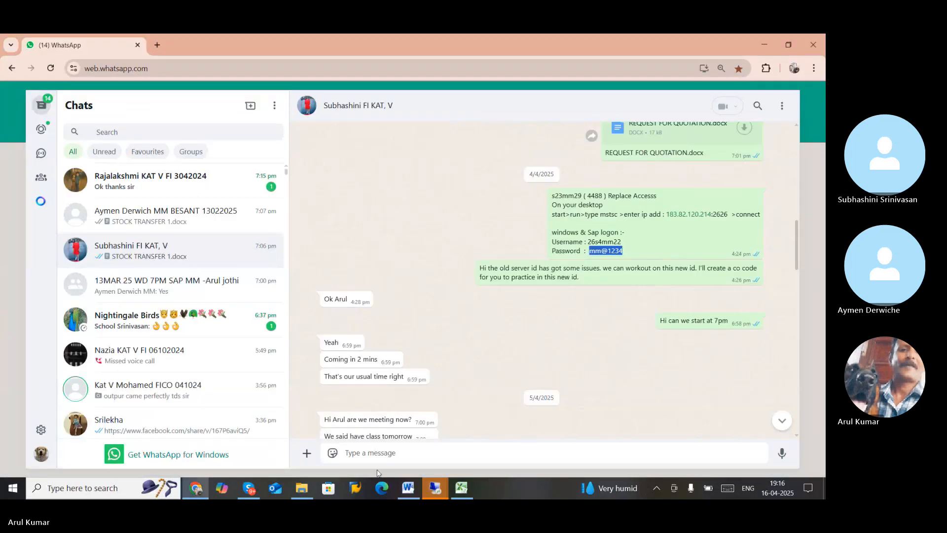
pyautogui.moveTo(437, 488)
pyautogui.click(462, 442)
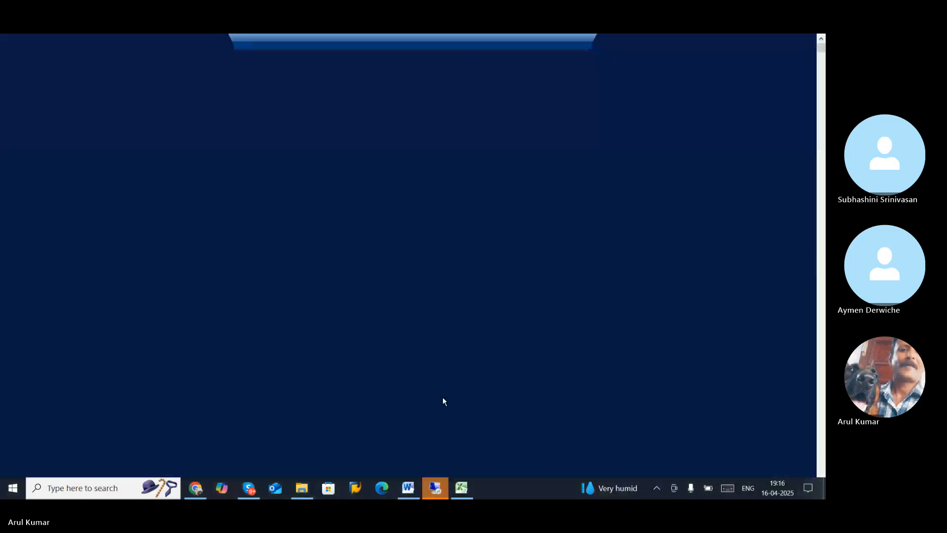
pyautogui.click(234, 97)
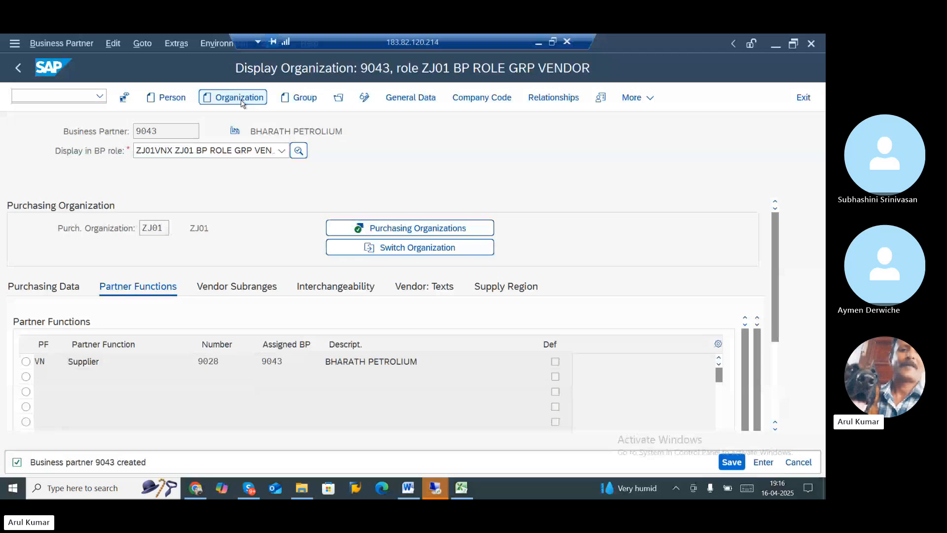
pyautogui.click(281, 153)
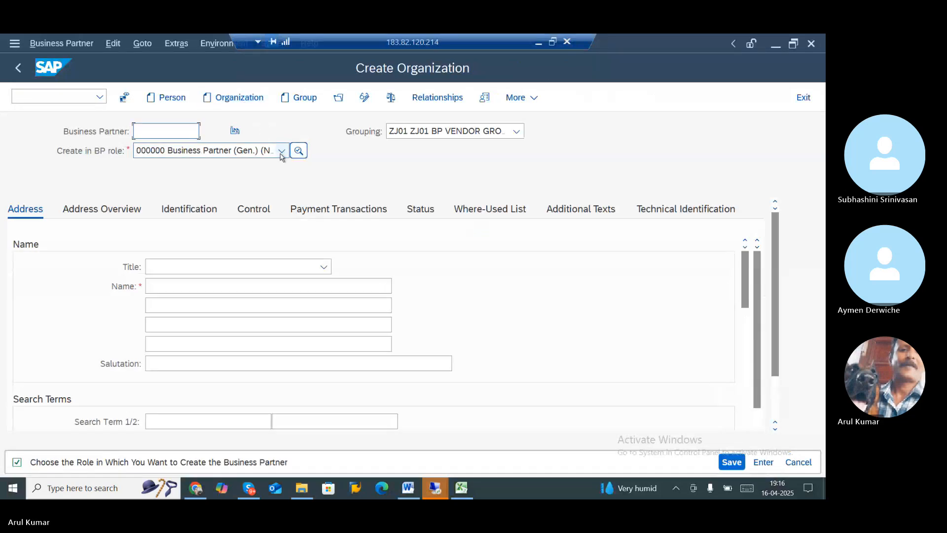
pyautogui.press('Down')
pyautogui.press('Down')
pyautogui.press('Down')
pyautogui.press('Down')
pyautogui.press('Down')
pyautogui.press('Down')
pyautogui.press('Down')
pyautogui.press('Down')
pyautogui.press('Down')
pyautogui.press('Down')
pyautogui.press('Down')
pyautogui.press('Down')
pyautogui.press('Down')
pyautogui.press('Down')
pyautogui.press('Down')
pyautogui.press('Down')
pyautogui.press('Down')
pyautogui.press('Down')
pyautogui.press('Down')
pyautogui.press('Down')
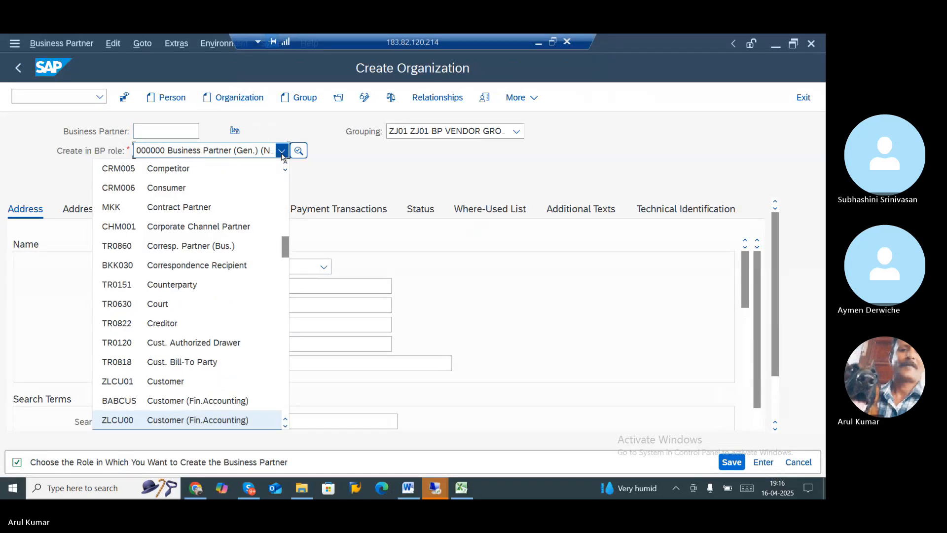
pyautogui.press('Down')
pyautogui.press('Down')
pyautogui.press('Down')
pyautogui.press('Down')
pyautogui.press('Down')
pyautogui.press('Down')
pyautogui.press('Down')
pyautogui.press('Down')
pyautogui.press('Down')
pyautogui.press('Down')
pyautogui.press('Down')
pyautogui.press('Down')
pyautogui.press('Down')
pyautogui.press('Down')
pyautogui.press('Down')
pyautogui.press('Down')
pyautogui.press('Down')
pyautogui.press('Down')
pyautogui.press('Down')
pyautogui.press('Down')
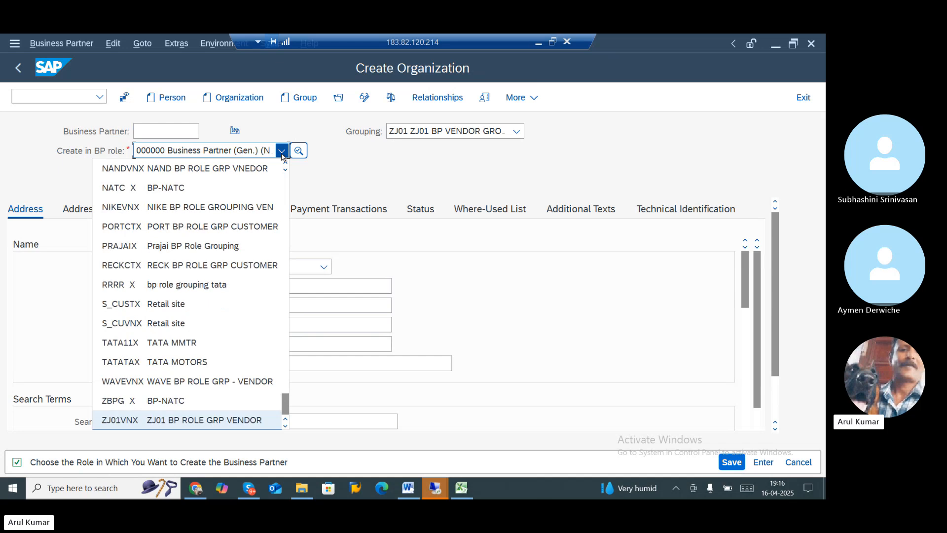
pyautogui.click(229, 420)
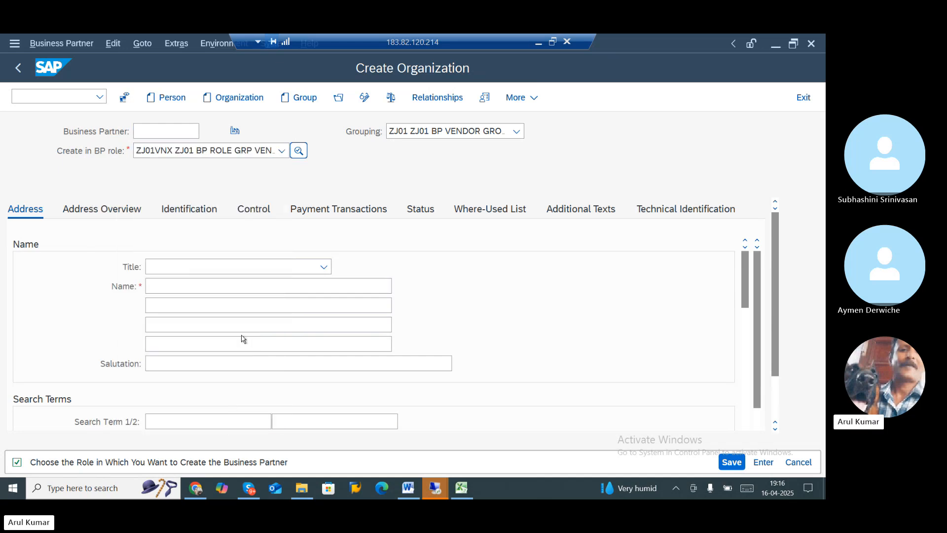
pyautogui.click(349, 402)
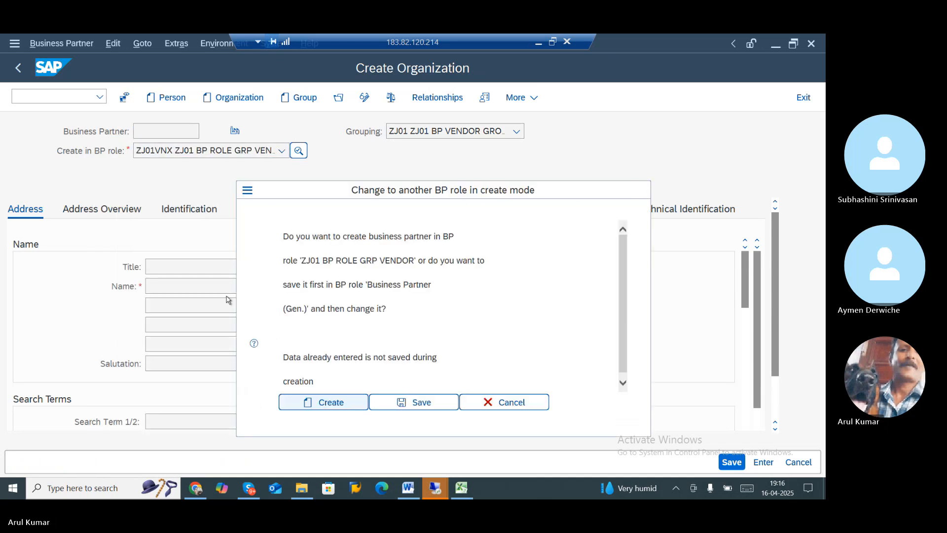
# Set the second vendor's title to 0003 Company and its name to "HP OILS"
pyautogui.click(205, 268)
pyautogui.click(199, 282)
pyautogui.click(200, 282)
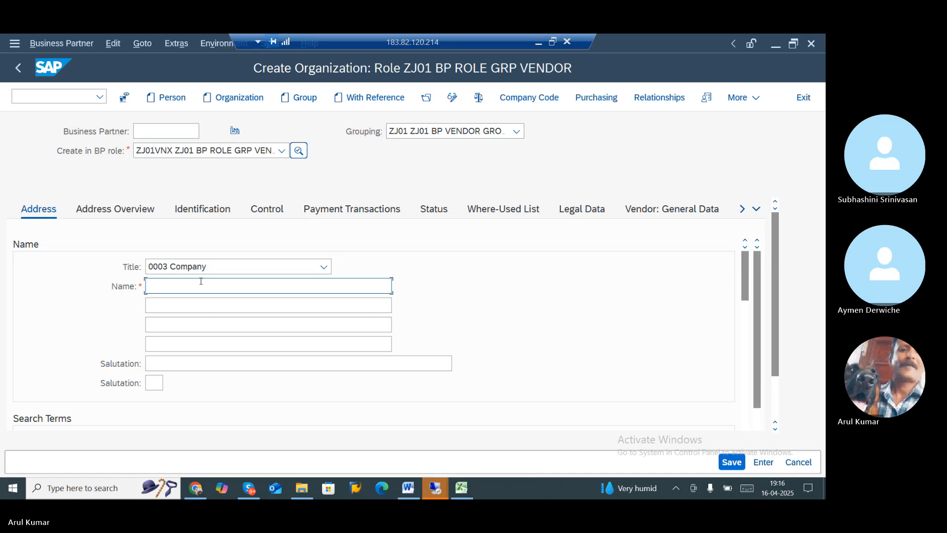
pyautogui.write('H')
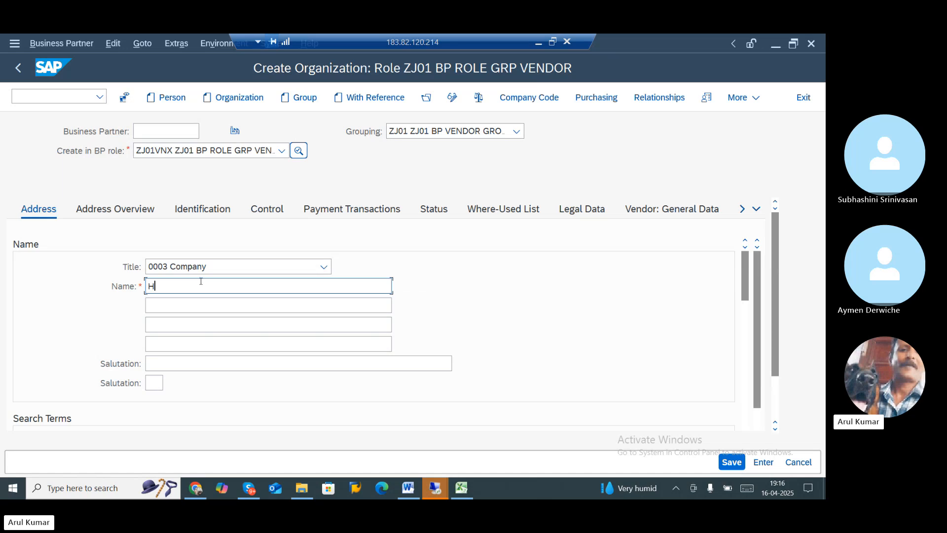
pyautogui.write('P OILS')
# Set the HP OILS vendor's address country to IN and its communication language to EN English
pyautogui.scroll(-8, 226, 356)
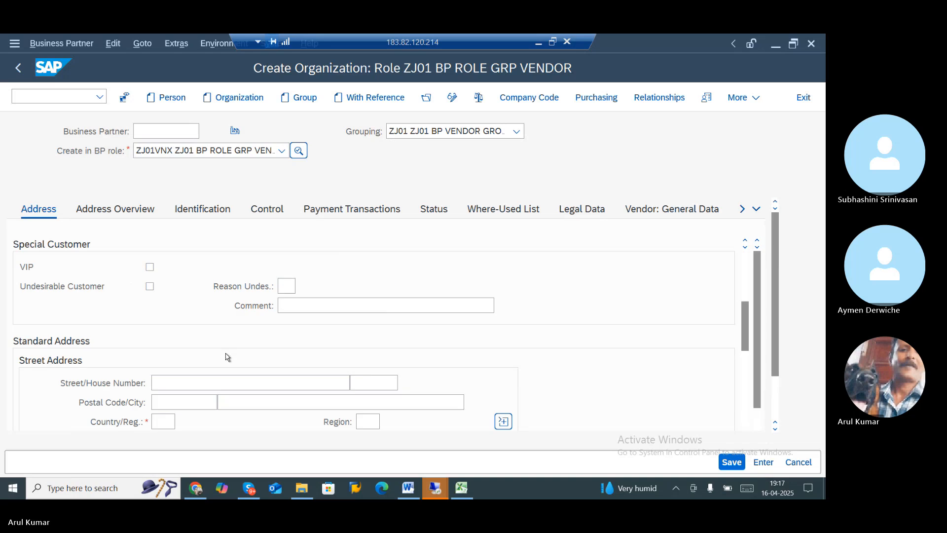
pyautogui.click(159, 308)
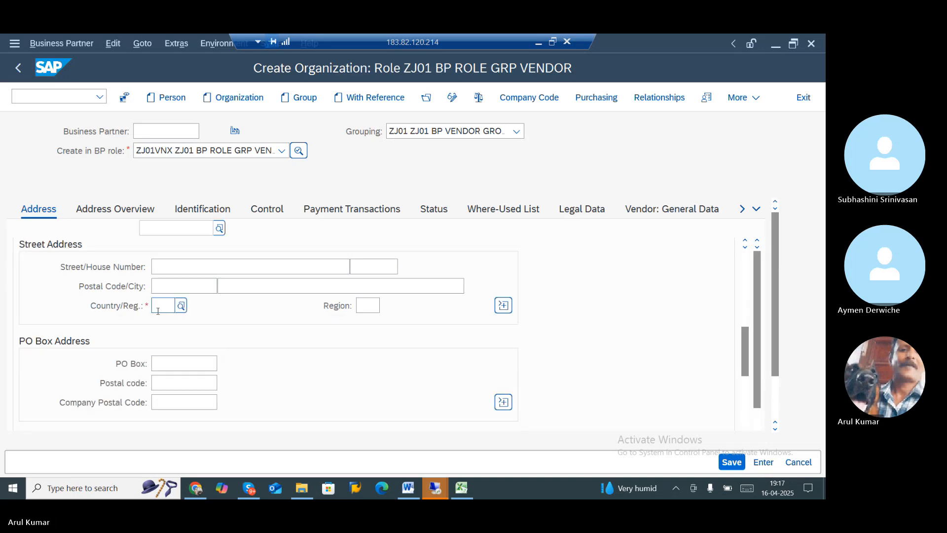
pyautogui.write('IN')
pyautogui.scroll(-3, 263, 352)
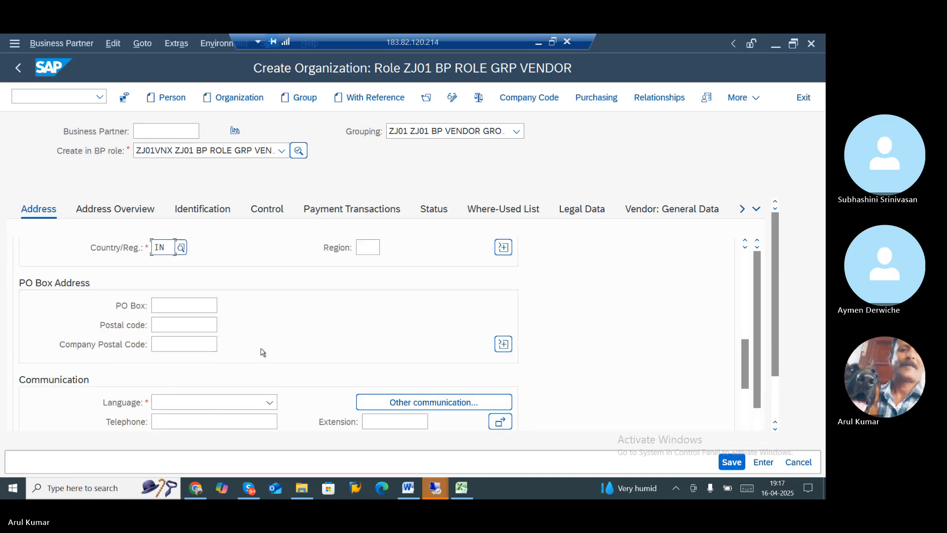
pyautogui.click(223, 402)
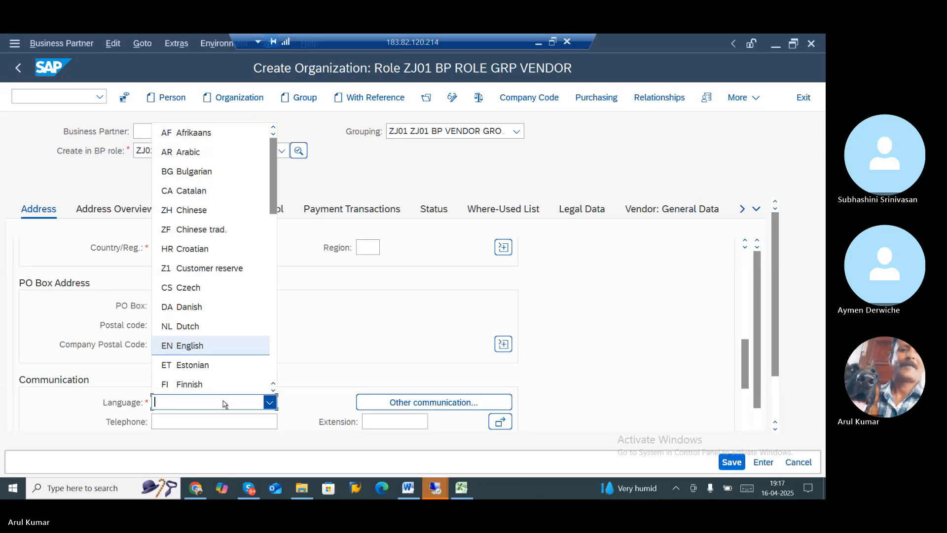
pyautogui.click(210, 352)
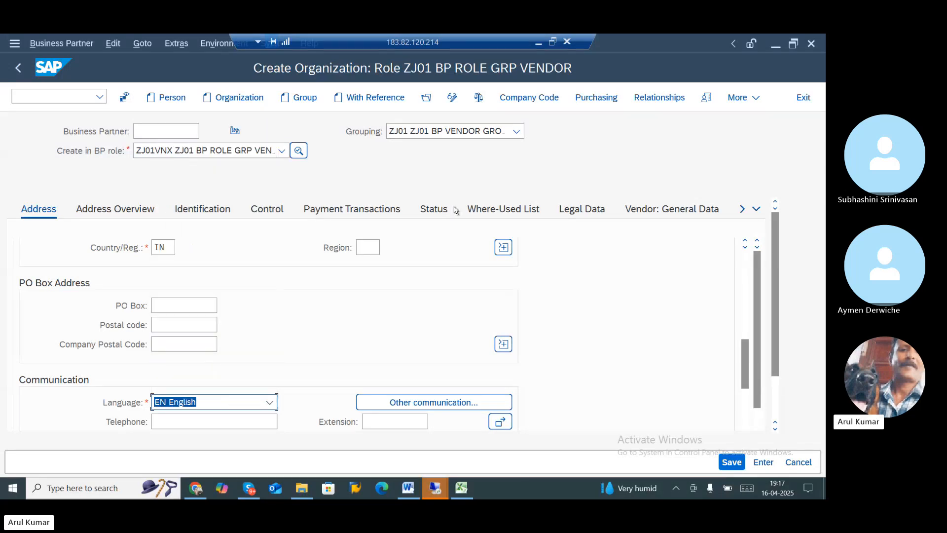
# Assign the HP OILS vendor to purchasing organization ZJ01 and set its order currency to INR
pyautogui.click(597, 97)
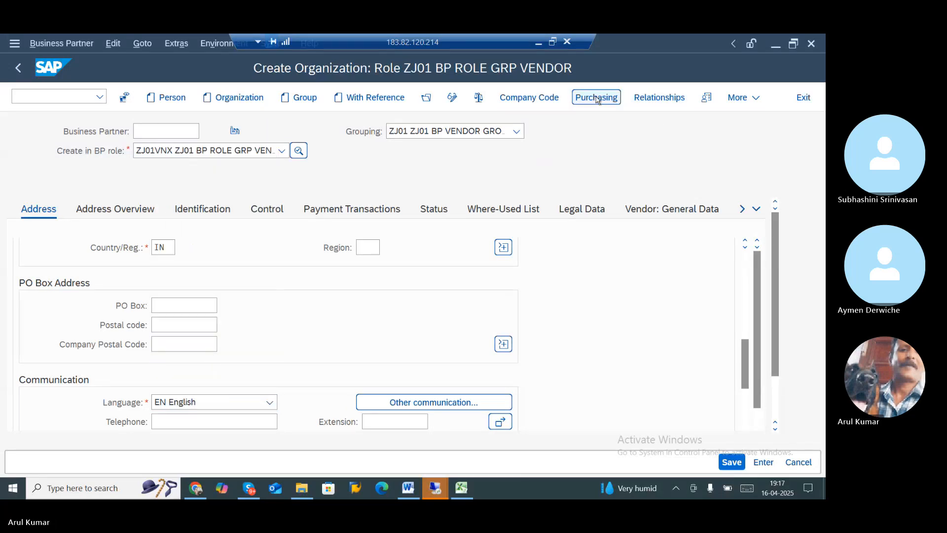
pyautogui.click(163, 228)
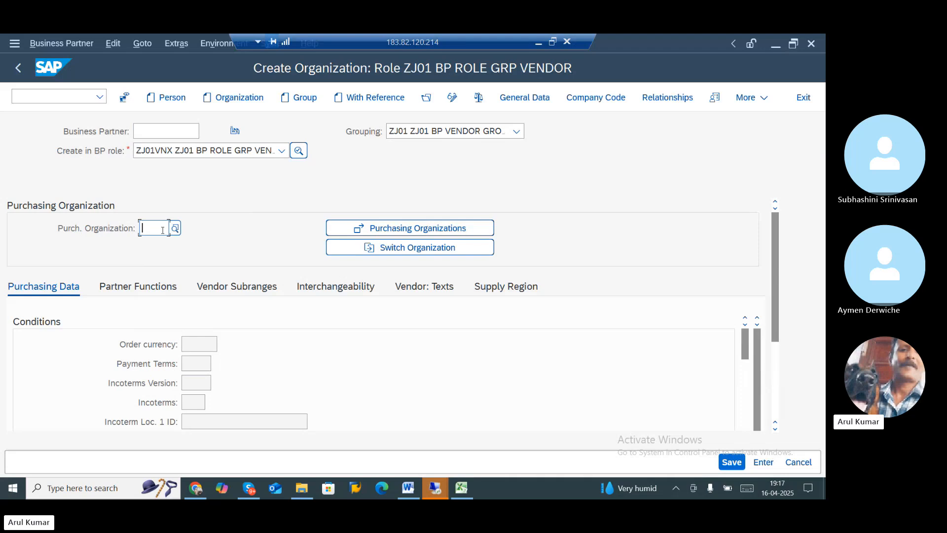
pyautogui.write('ZJ01')
pyautogui.press('Return')
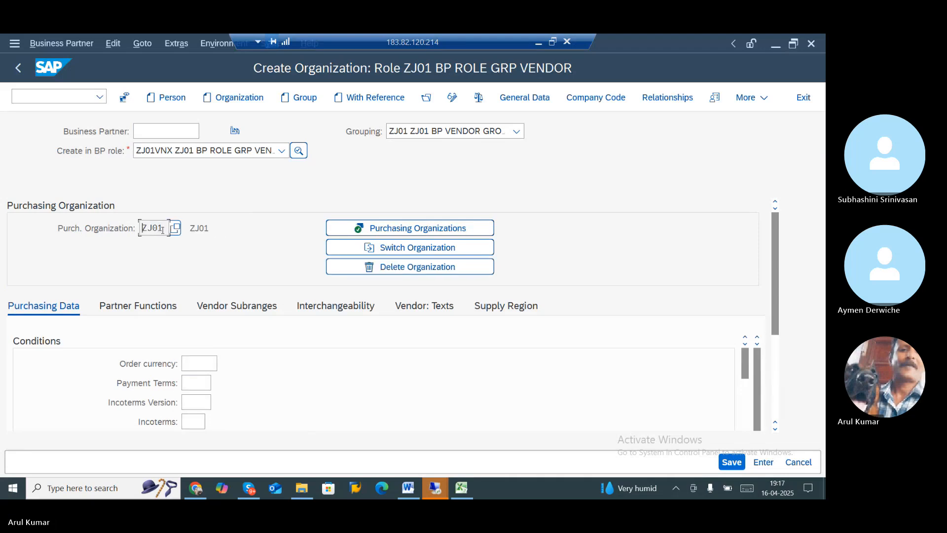
pyautogui.click(199, 362)
pyautogui.write('INR')
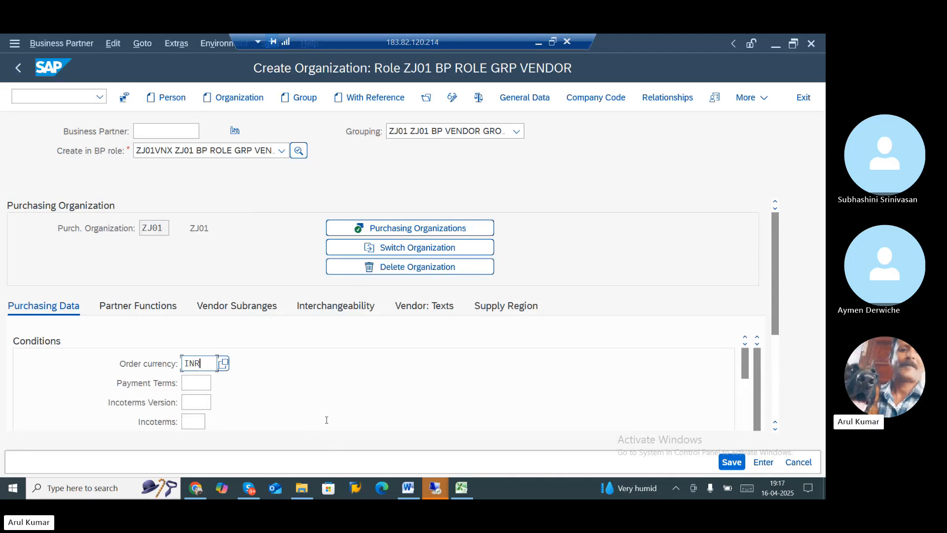
# Enable Automatic Purchase Order in the additional purchasing data of the HP OILS vendor
pyautogui.scroll(-3, 326, 419)
pyautogui.scroll(-8, 326, 420)
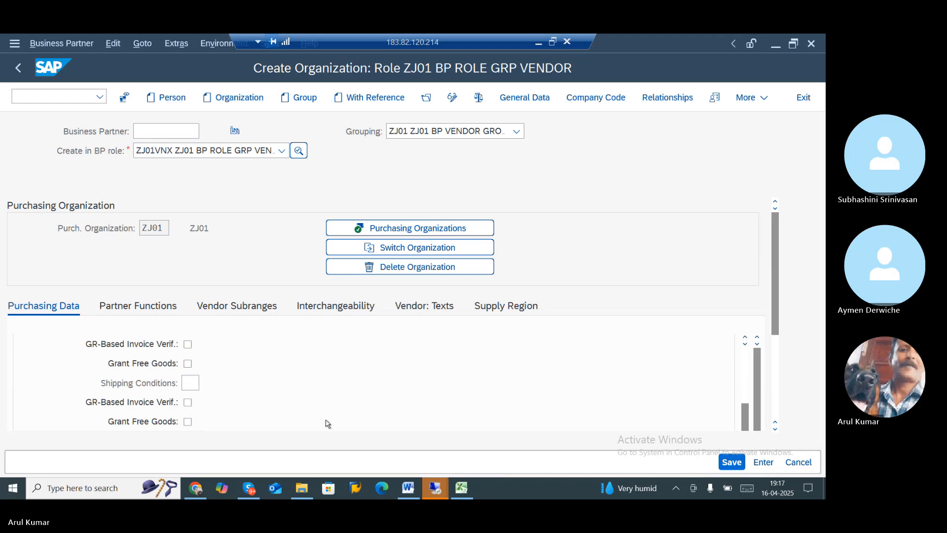
pyautogui.scroll(-5, 326, 422)
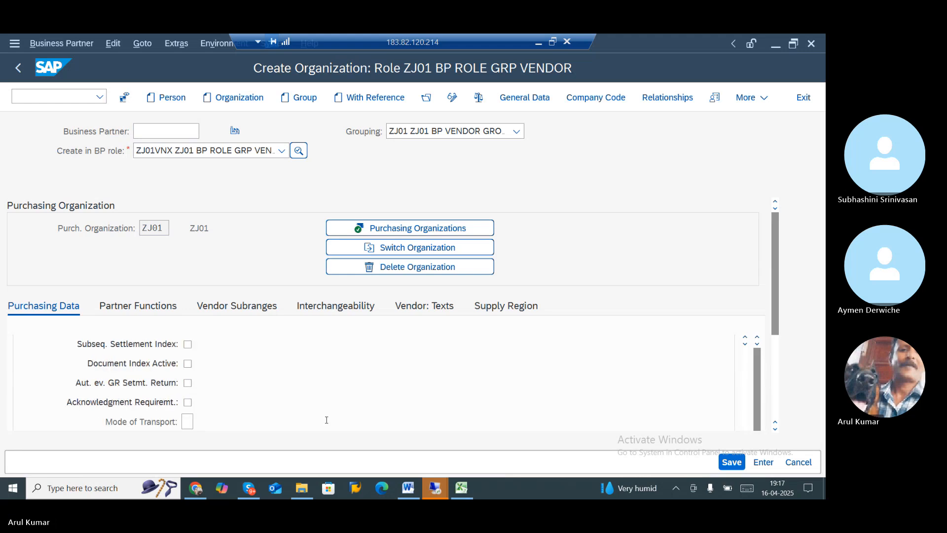
pyautogui.scroll(-6, 327, 420)
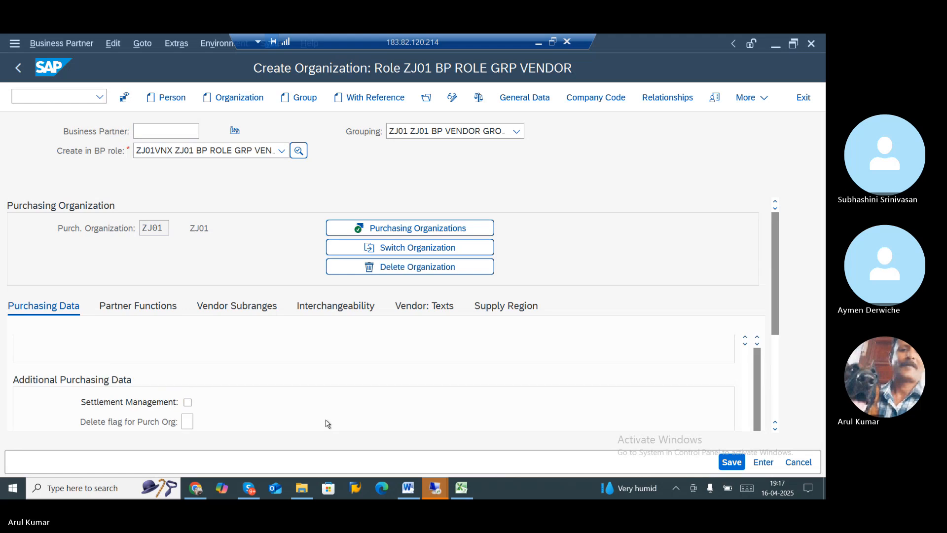
pyautogui.scroll(-2, 327, 422)
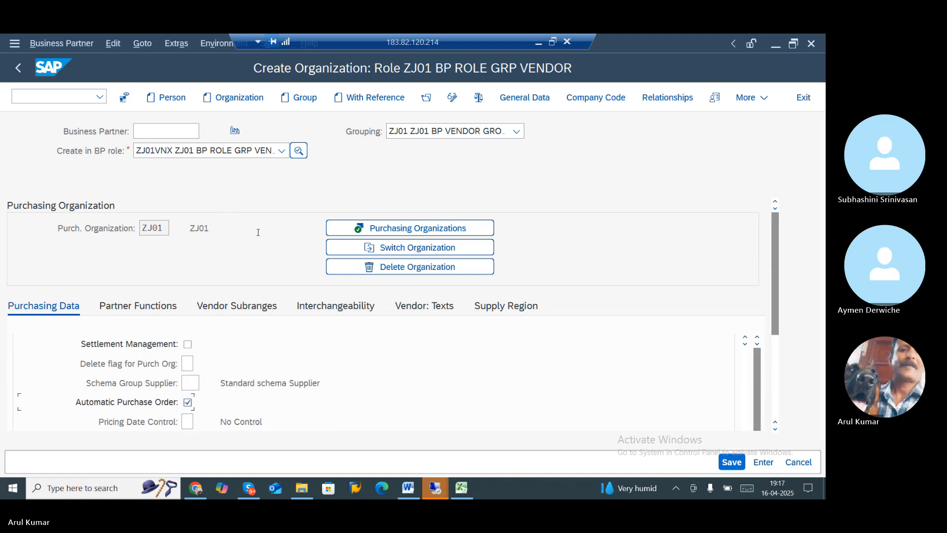
pyautogui.scroll(-5, 170, 345)
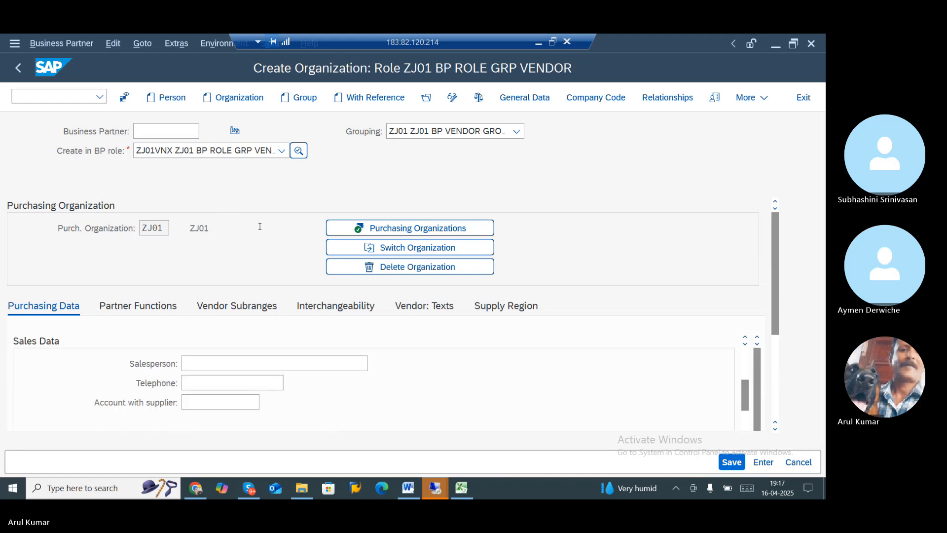
# Check the partner functions of the HP OILS vendor, save the business partner and copy its supplier number
pyautogui.click(160, 310)
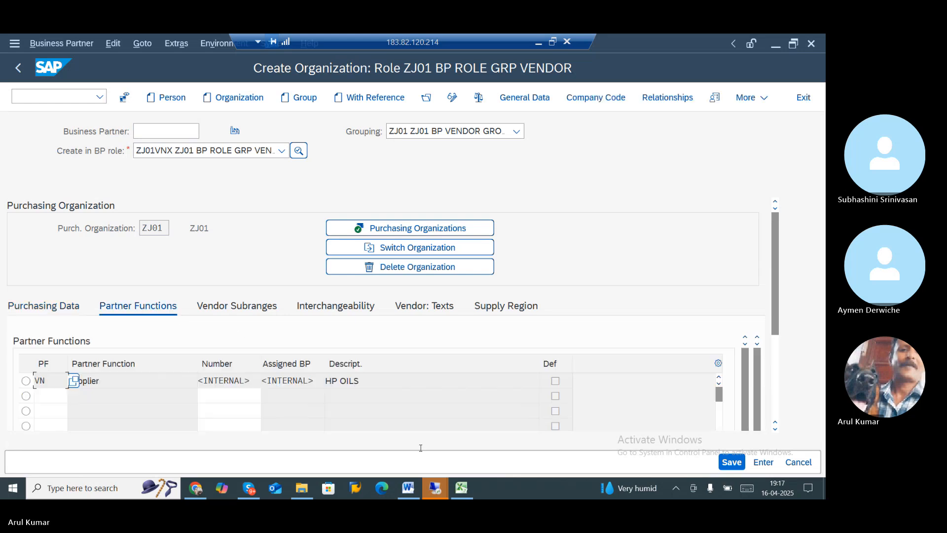
pyautogui.click(732, 462)
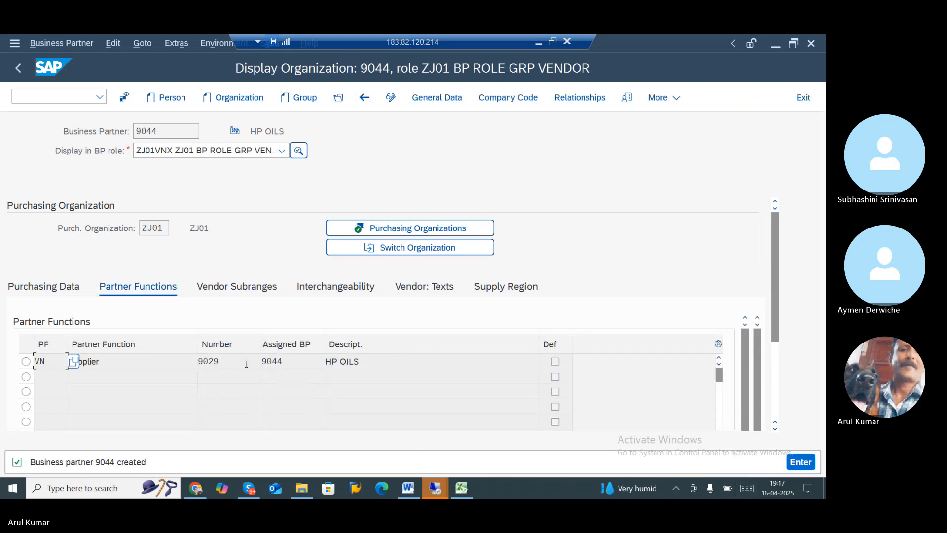
pyautogui.moveTo(246, 364); pyautogui.dragTo(182, 363)
pyautogui.hotkey('ctrl', 'c')
# Start creating another organization in BP role ZJ01VNX "ZJ01 BP ROLE GRP VENDOR"
pyautogui.click(248, 99)
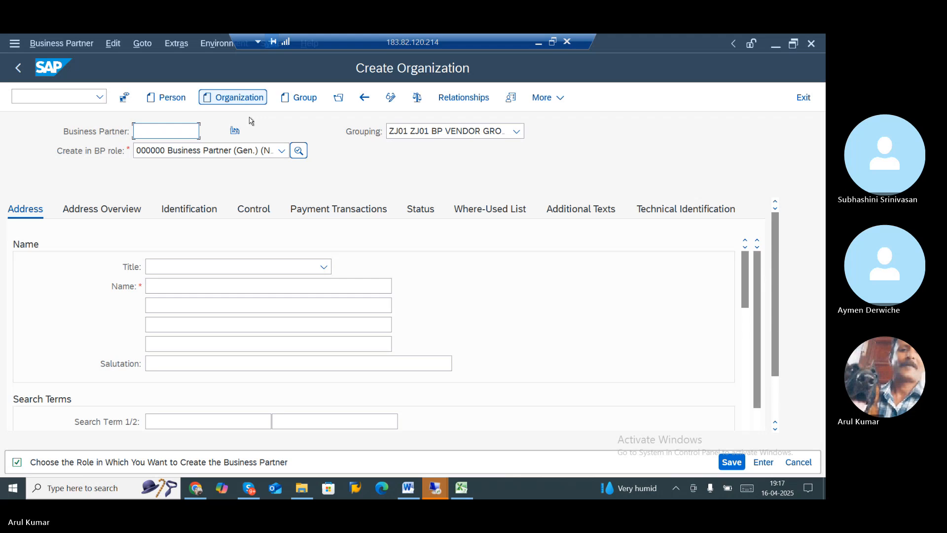
pyautogui.click(282, 150)
pyautogui.scroll(-7, 282, 152)
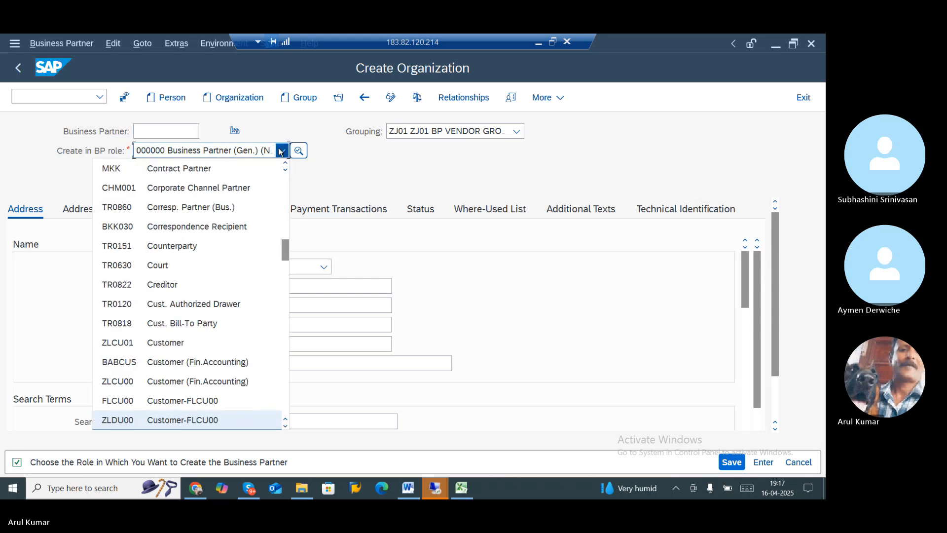
pyautogui.scroll(-15, 281, 152)
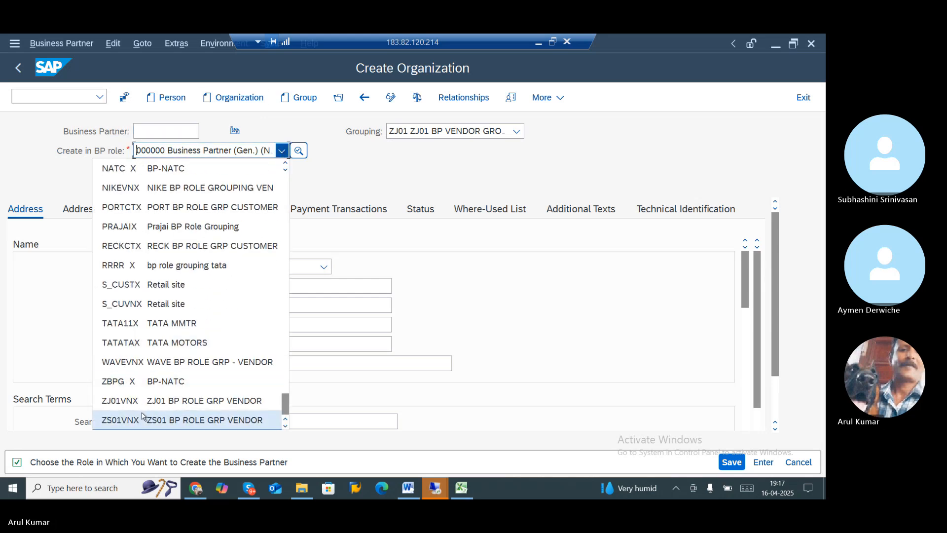
pyautogui.click(143, 401)
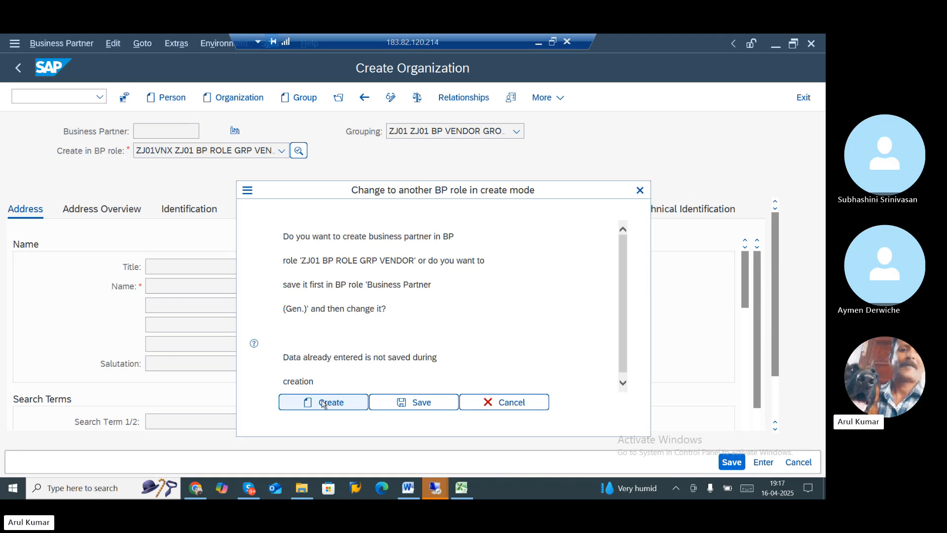
pyautogui.click(324, 403)
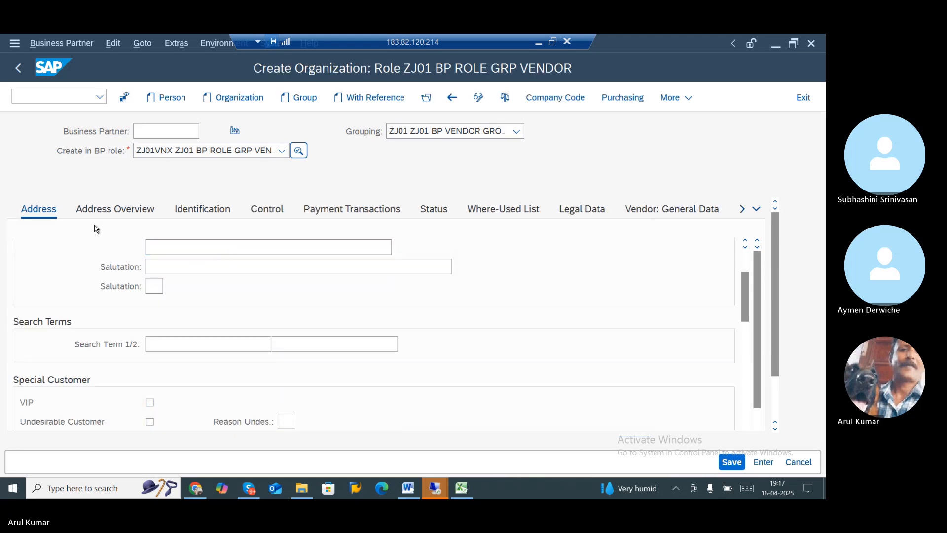
# Set the third vendor's title to 0003 Company and its name to "SHELL PETROLIUM"
pyautogui.click(324, 266)
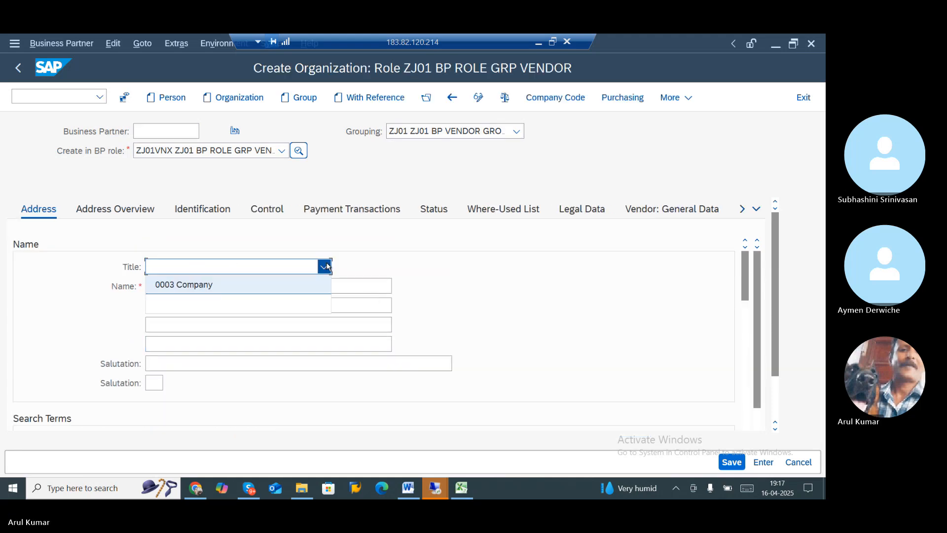
pyautogui.click(202, 285)
pyautogui.click(202, 281)
pyautogui.write('S')
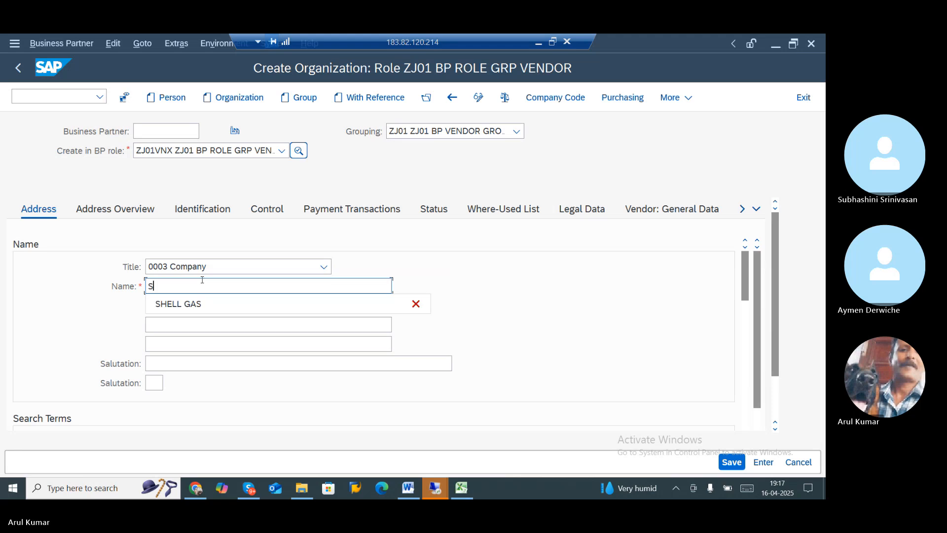
pyautogui.write('HELL PETRI')
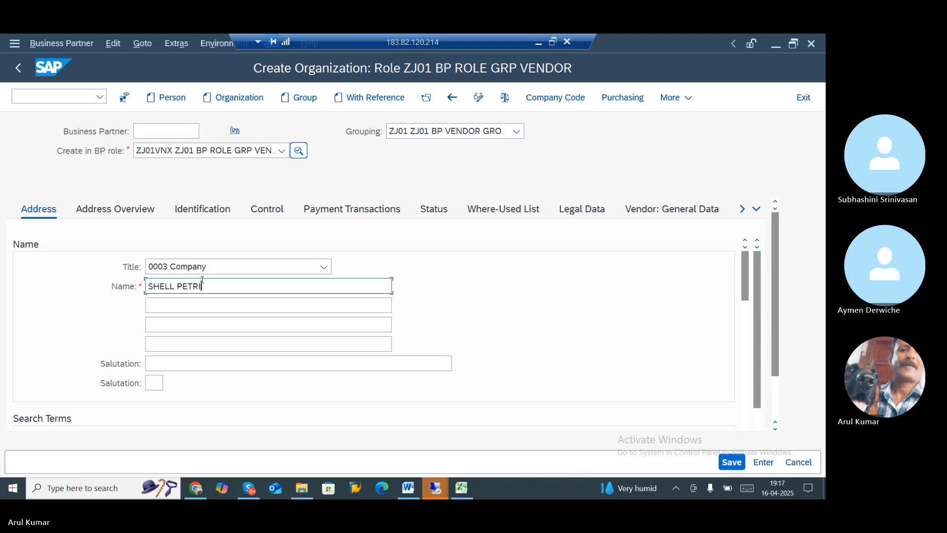
pyautogui.write('OLIUM')
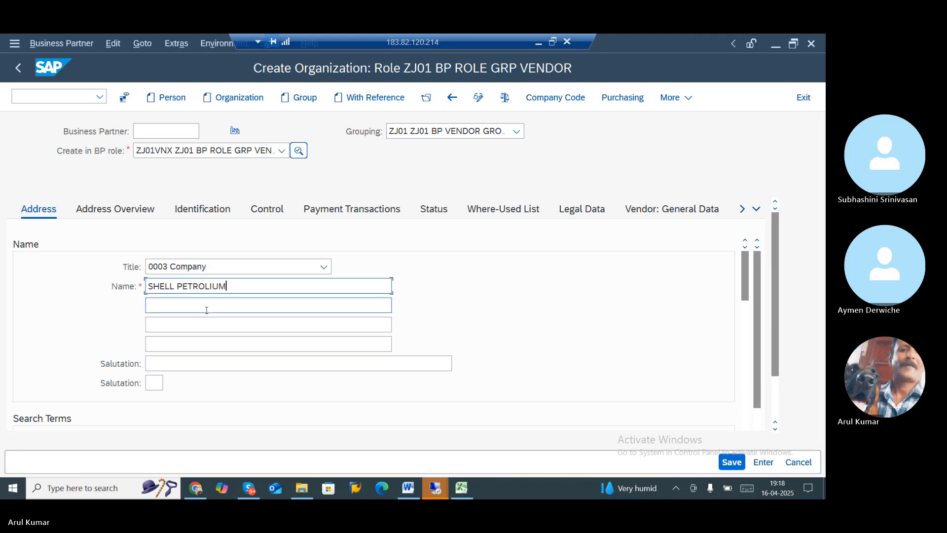
# Set the SHELL PETROLIUM vendor's address country to IN and its communication language to EN English
pyautogui.scroll(-5, 205, 312)
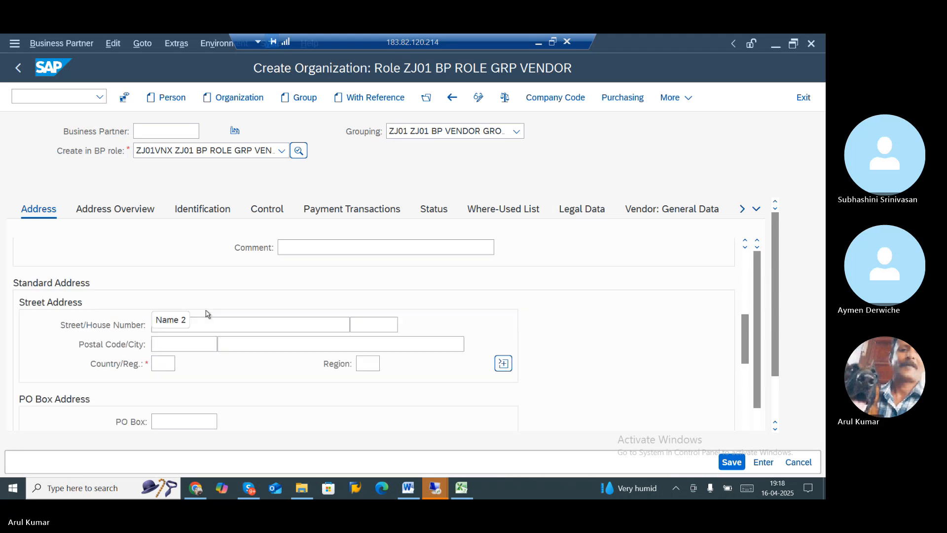
pyautogui.click(172, 358)
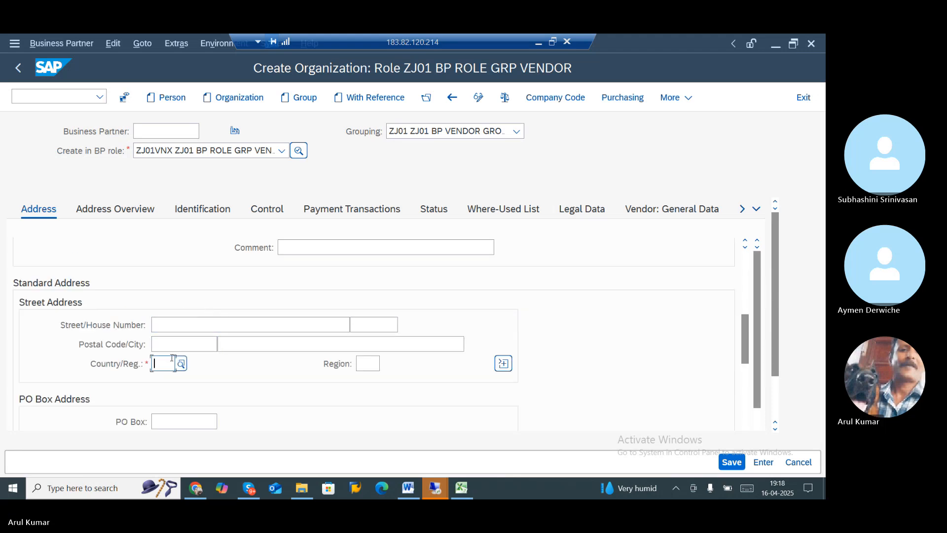
pyautogui.write('IN')
pyautogui.scroll(-5, 307, 407)
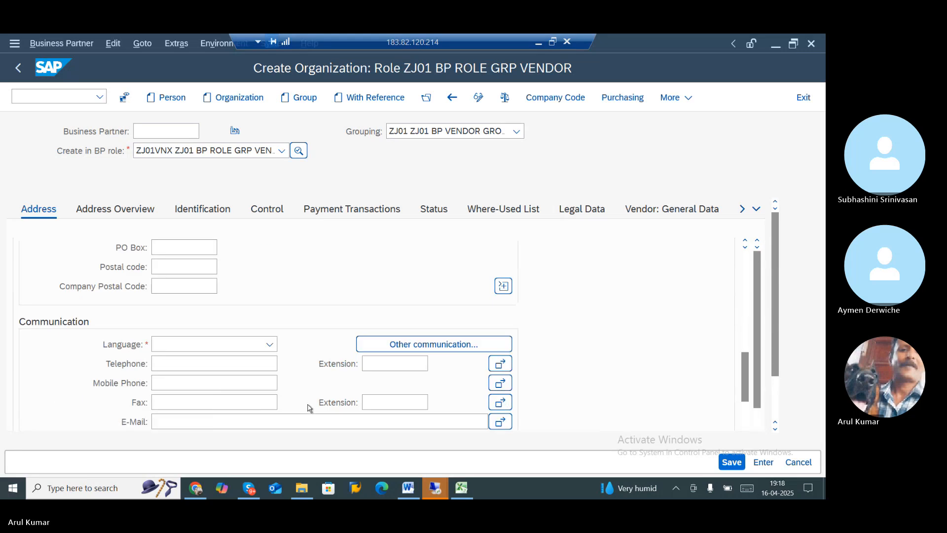
pyautogui.click(212, 344)
pyautogui.scroll(-2, 213, 343)
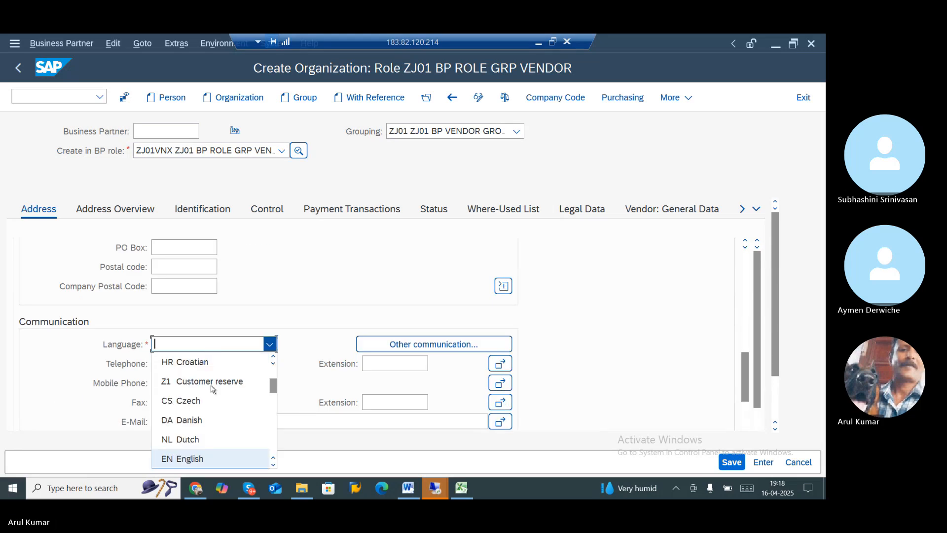
pyautogui.click(192, 458)
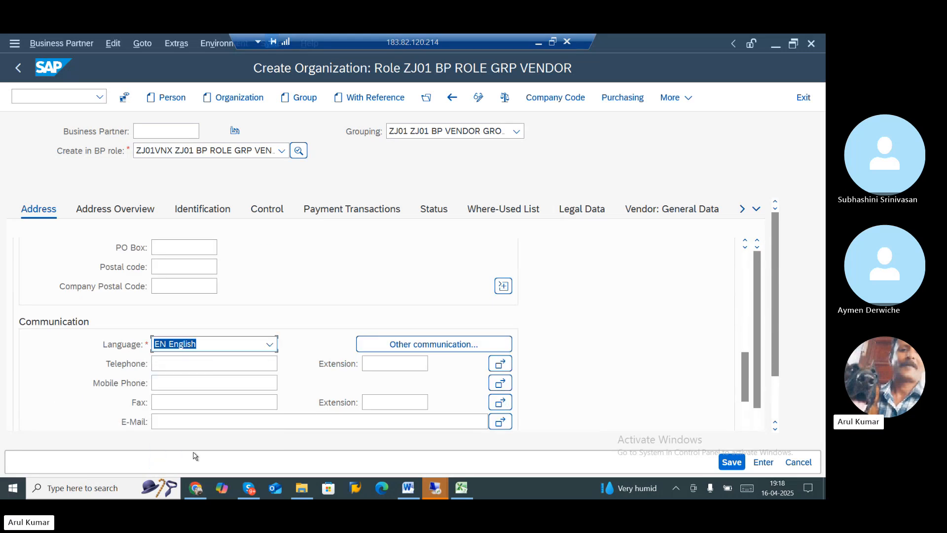
# Assign the SHELL PETROLIUM vendor to company code ZJ01 with reconciliation account 21100000
pyautogui.click(546, 99)
pyautogui.write('ZJ01')
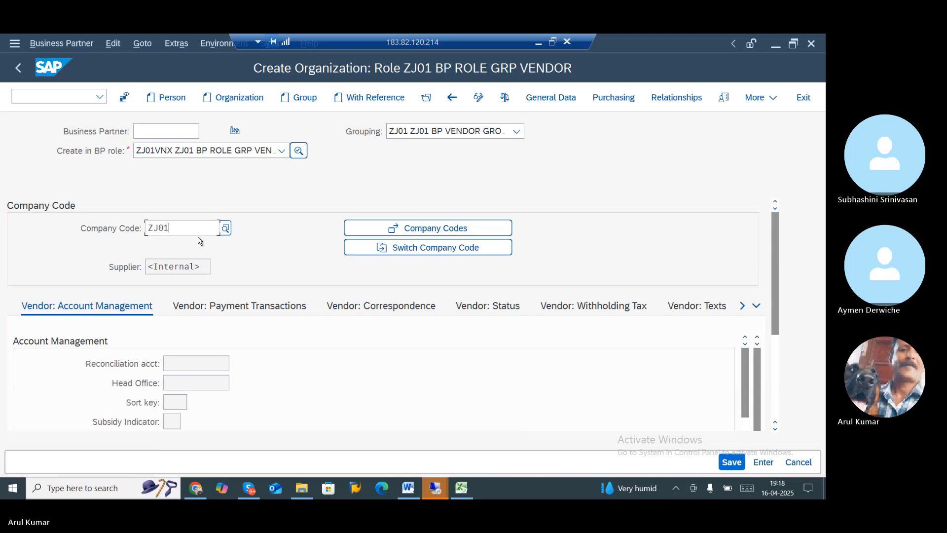
pyautogui.press('Return')
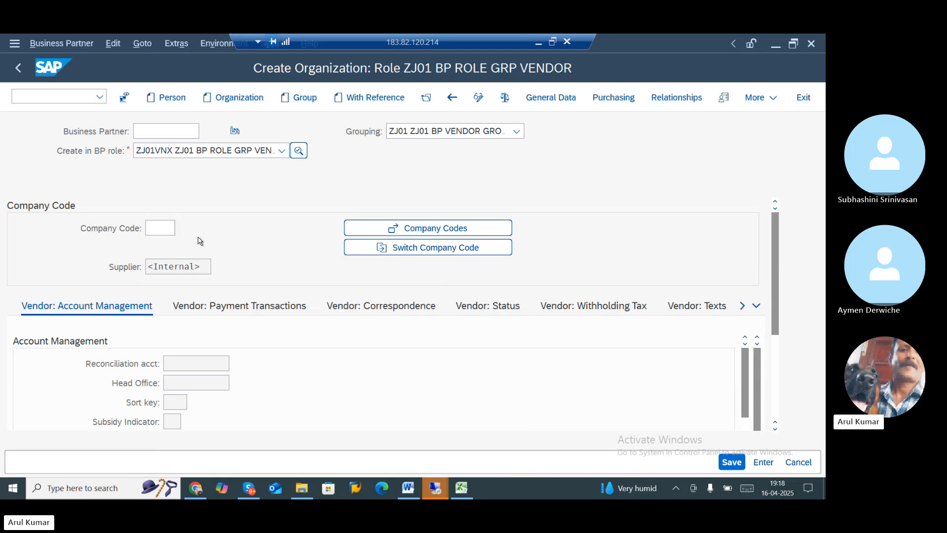
pyautogui.write('2')
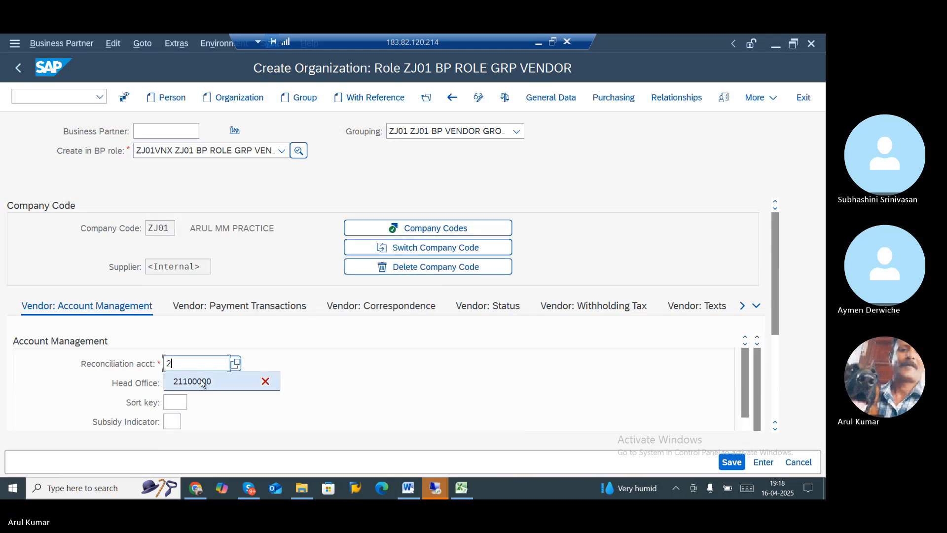
pyautogui.click(203, 385)
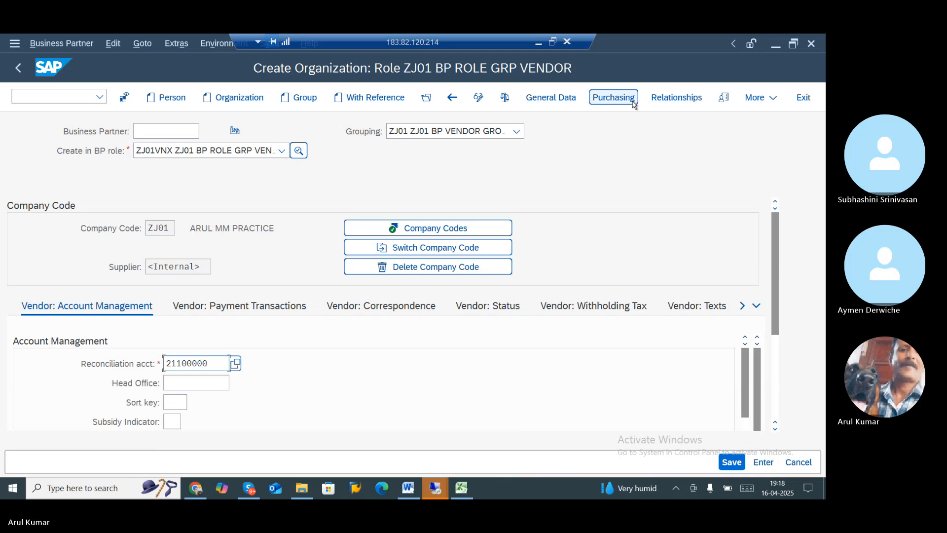
# Assign the SHELL PETROLIUM vendor to purchasing organization ZJ01 and set its order currency to INR
pyautogui.click(614, 97)
pyautogui.click(158, 230)
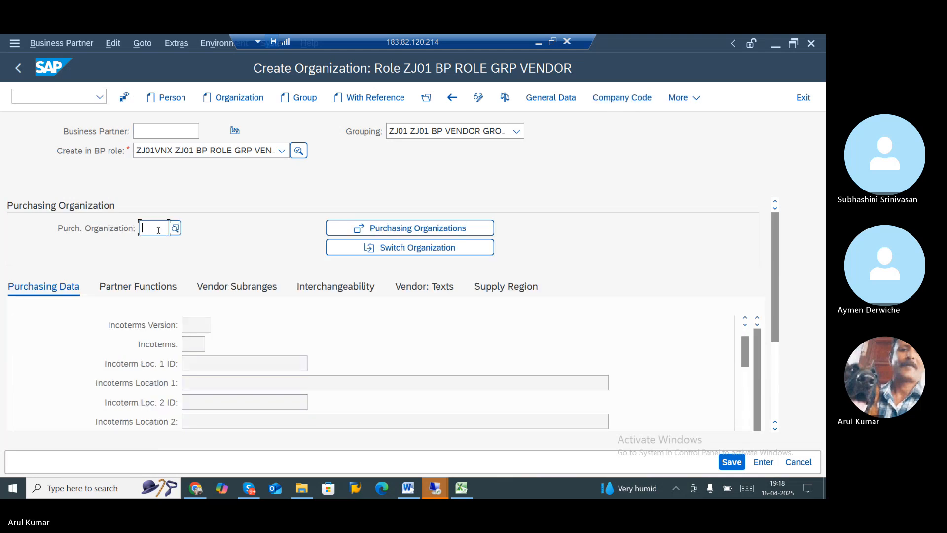
pyautogui.write('ZJ01')
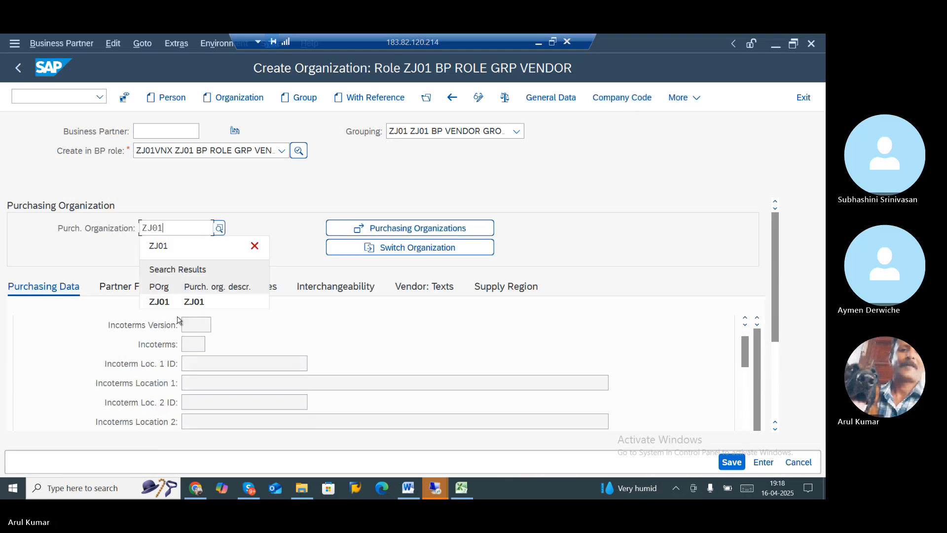
pyautogui.press('Return')
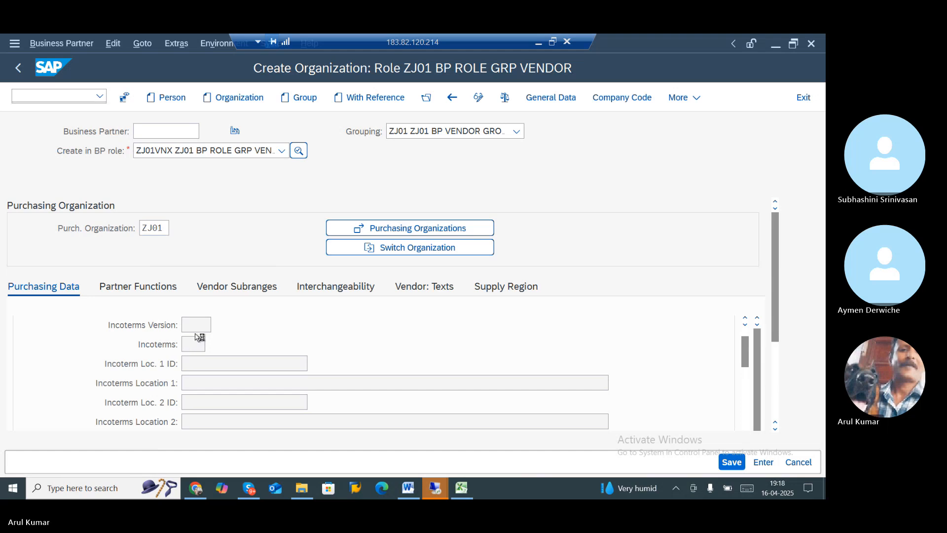
pyautogui.click(192, 344)
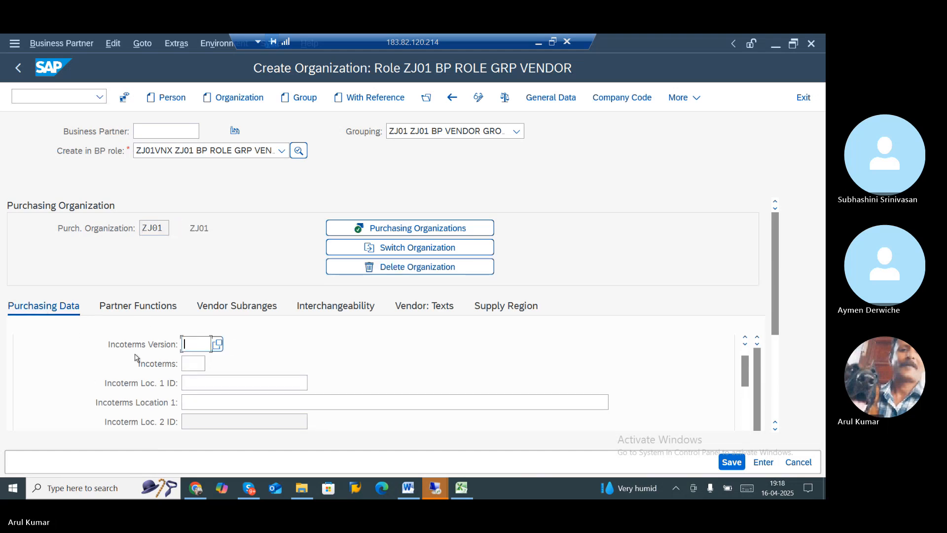
pyautogui.scroll(1, 136, 357)
pyautogui.click(191, 355)
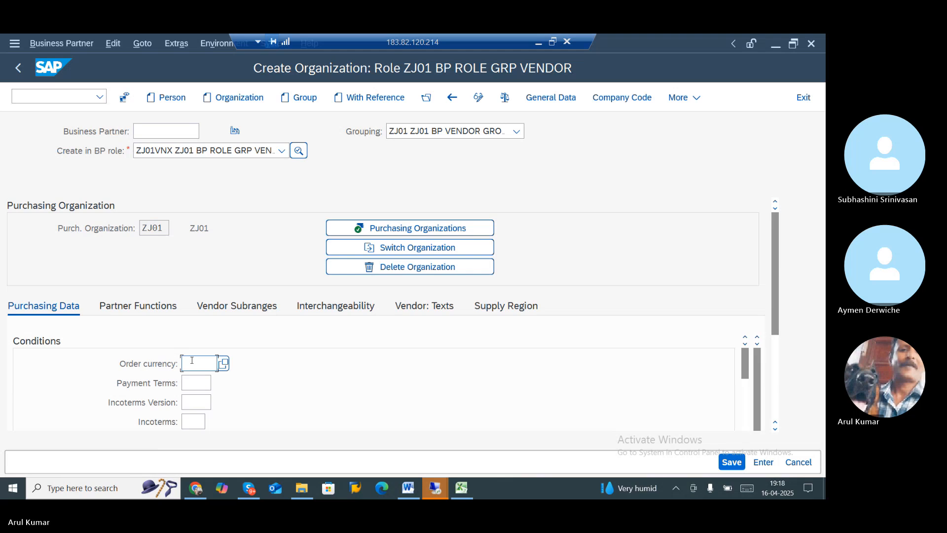
pyautogui.write('IN')
pyautogui.click(192, 378)
# Enable Automatic Purchase Order in the additional purchasing data of the SHELL PETROLIUM vendor
pyautogui.scroll(-10, 212, 397)
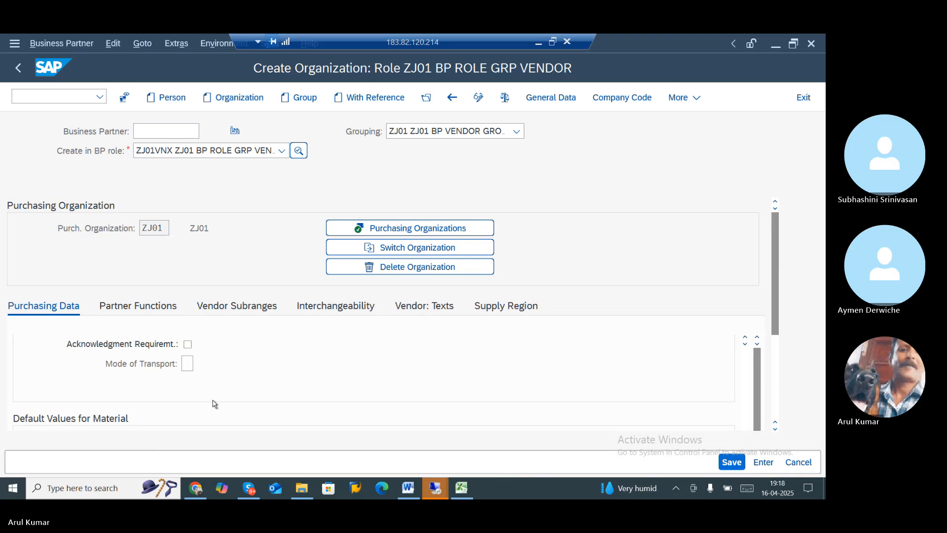
pyautogui.scroll(-3, 213, 400)
pyautogui.scroll(-5, 213, 403)
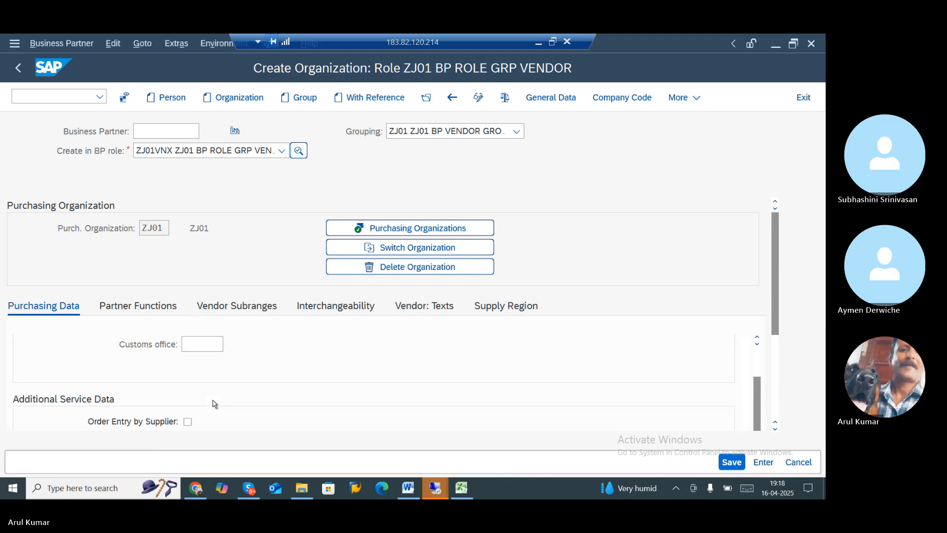
pyautogui.scroll(5, 212, 404)
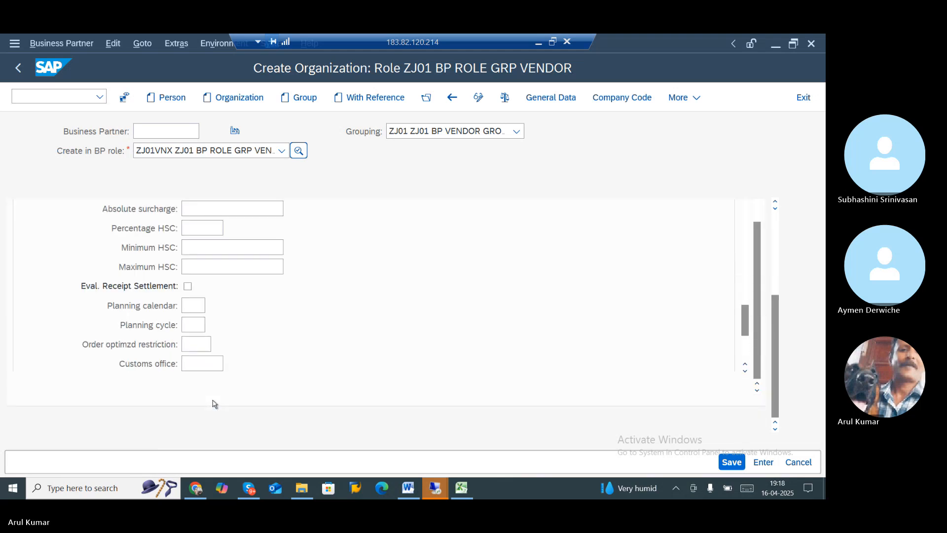
pyautogui.scroll(-5, 212, 404)
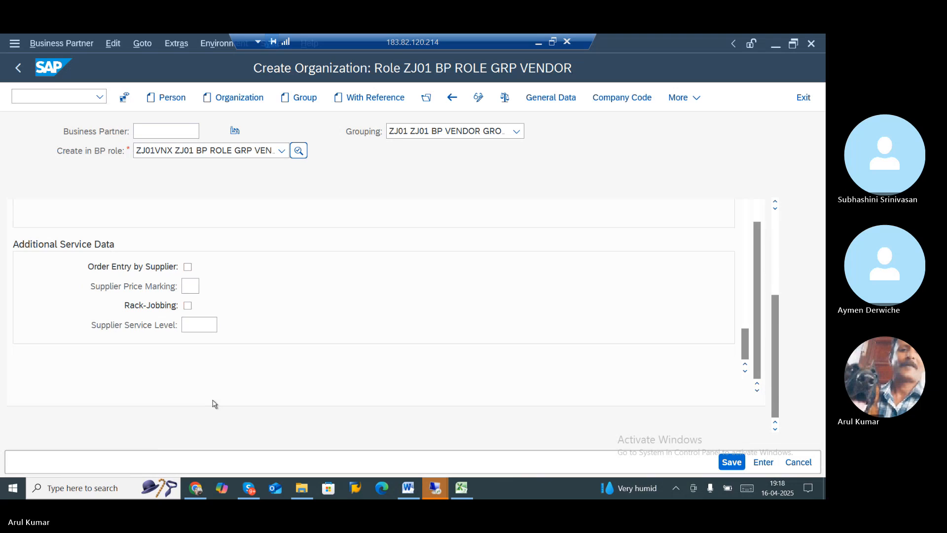
pyautogui.scroll(1, 213, 404)
pyautogui.scroll(3, 212, 403)
pyautogui.scroll(3, 213, 403)
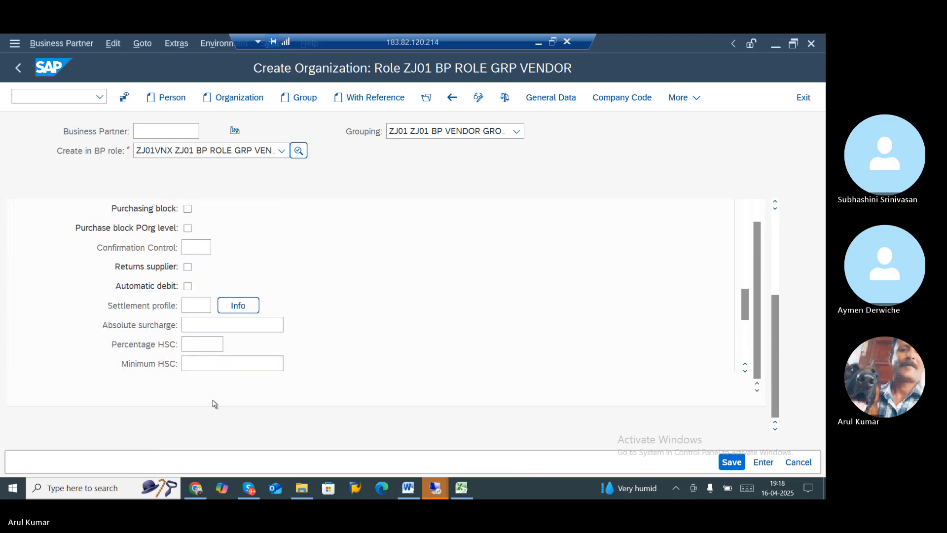
pyautogui.scroll(-3, 212, 403)
pyautogui.scroll(3, 213, 404)
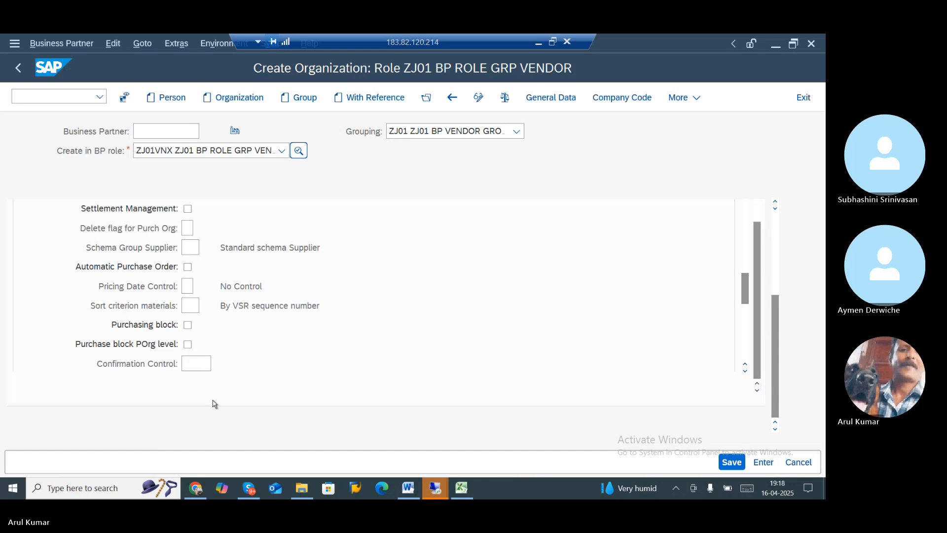
pyautogui.click(187, 266)
pyautogui.scroll(1, 242, 300)
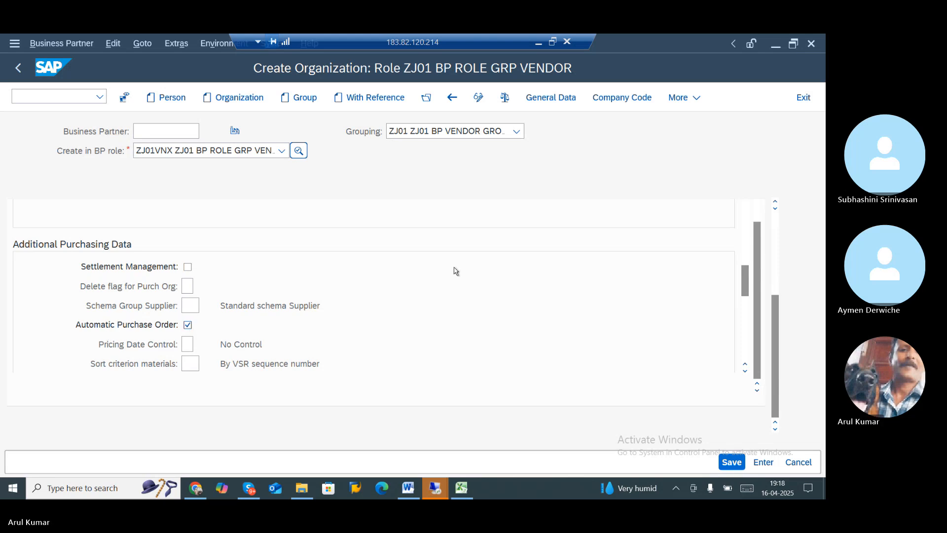
# Display the SHELL PETROLIUM vendor's partner functions and save the new business partner
pyautogui.scroll(10, 454, 271)
pyautogui.scroll(5, 234, 203)
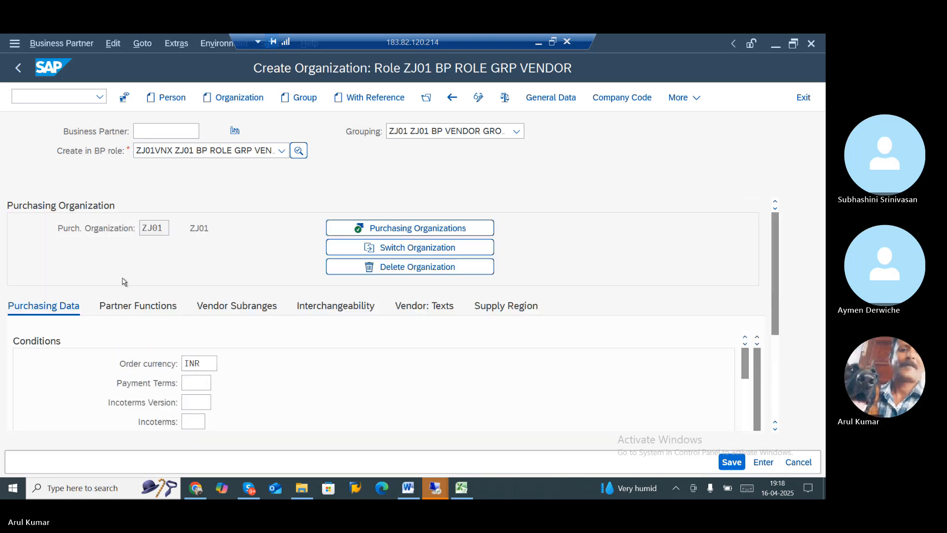
pyautogui.click(155, 306)
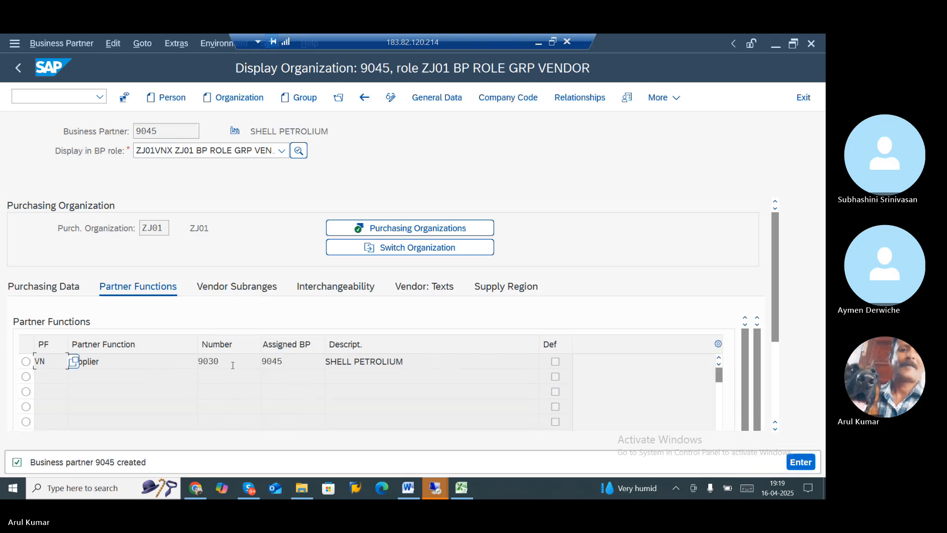
# Copy the SHELL PETROLIUM supplier number and paste it into cell C21 of Sheet5 in the Excel workbook
pyautogui.press('Tab')
pyautogui.hotkey('ctrl', 'c')
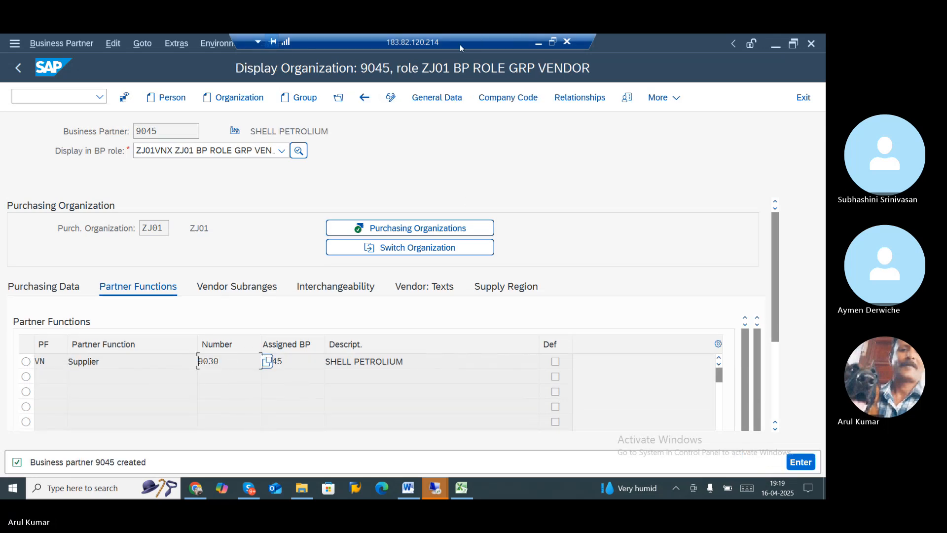
pyautogui.click(538, 45)
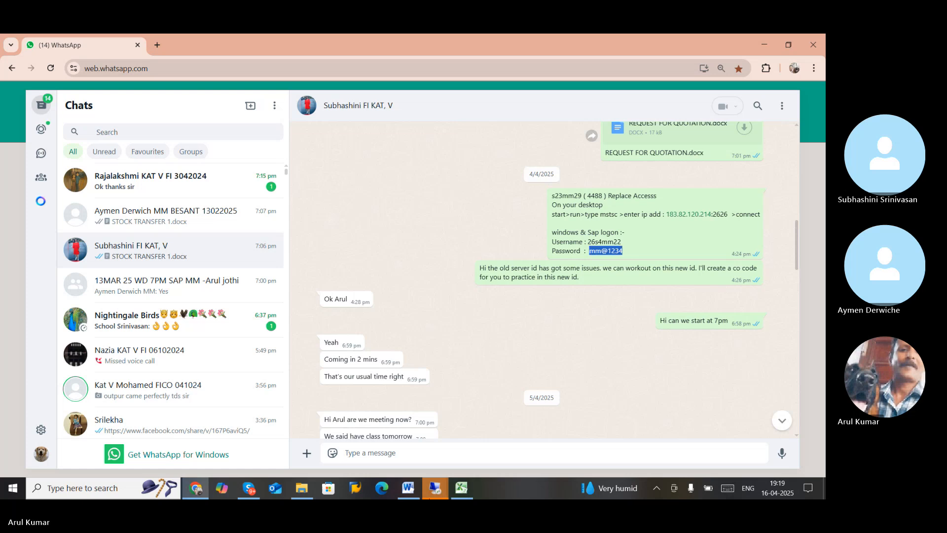
pyautogui.click(452, 495)
pyautogui.click(251, 304)
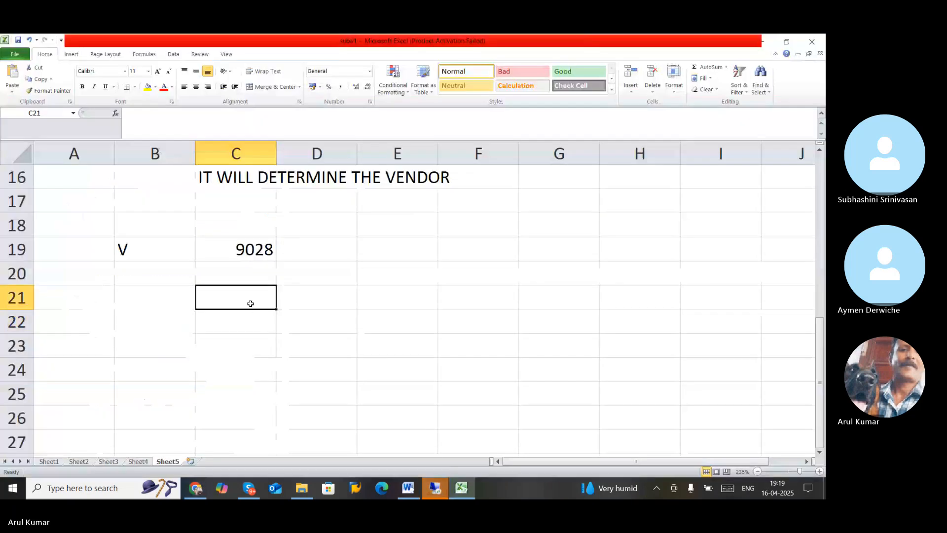
pyautogui.hotkey('ctrl', 'v')
# Enter the second vendor's supplier number in cell C20 and the label "M" in cell B22
pyautogui.click(254, 276)
pyautogui.write('9029')
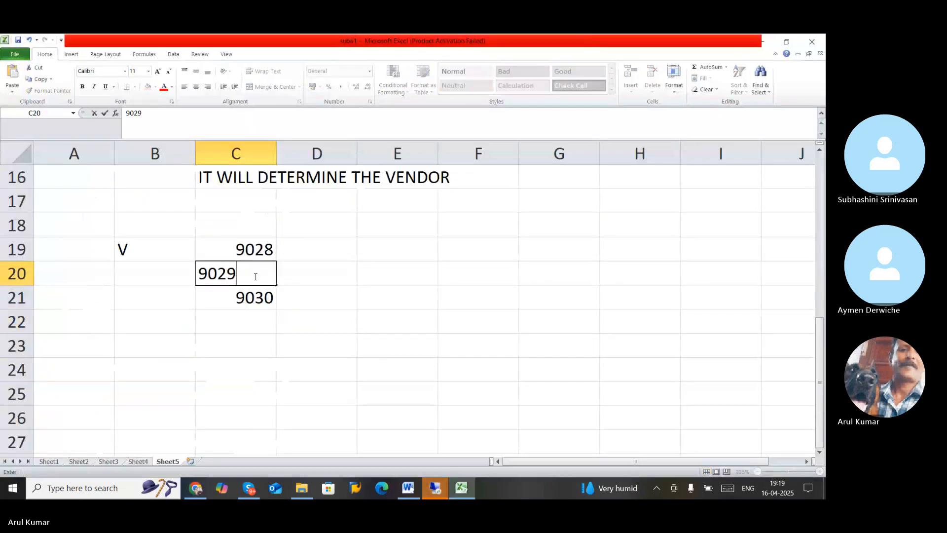
pyautogui.press('Return')
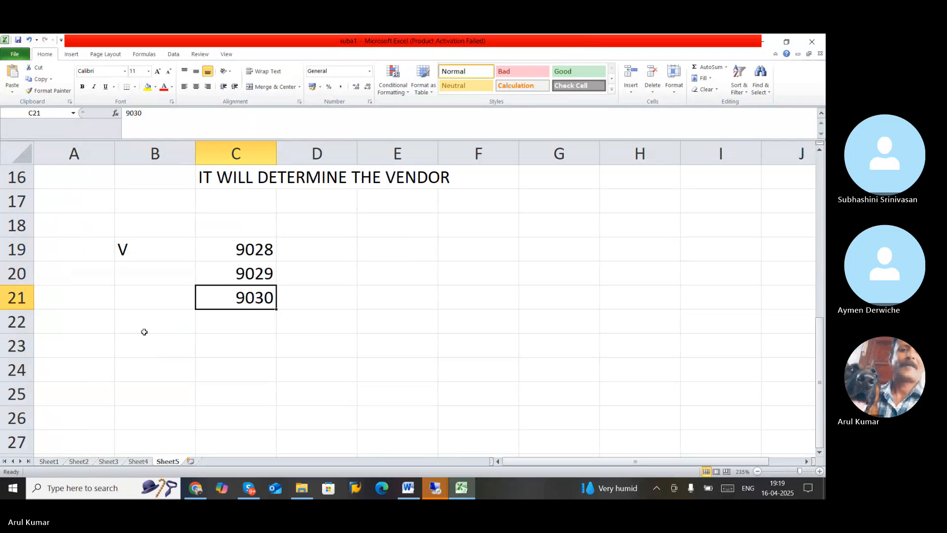
pyautogui.click(132, 322)
pyautogui.write('M')
pyautogui.click(413, 361)
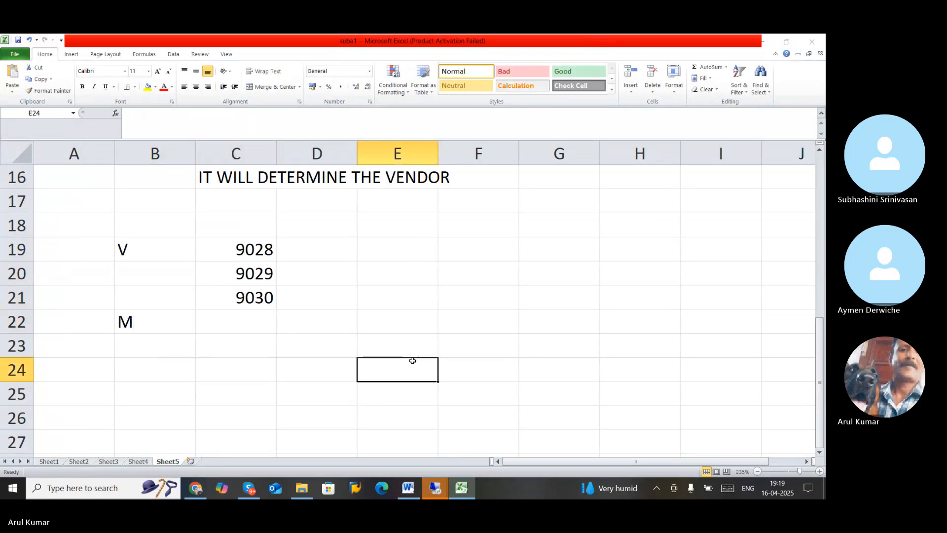
# Switch back to the SAP remote session and start transaction MM01 to create a material
pyautogui.hotkey('alt', 'Tab')
pyautogui.moveTo(435, 488)
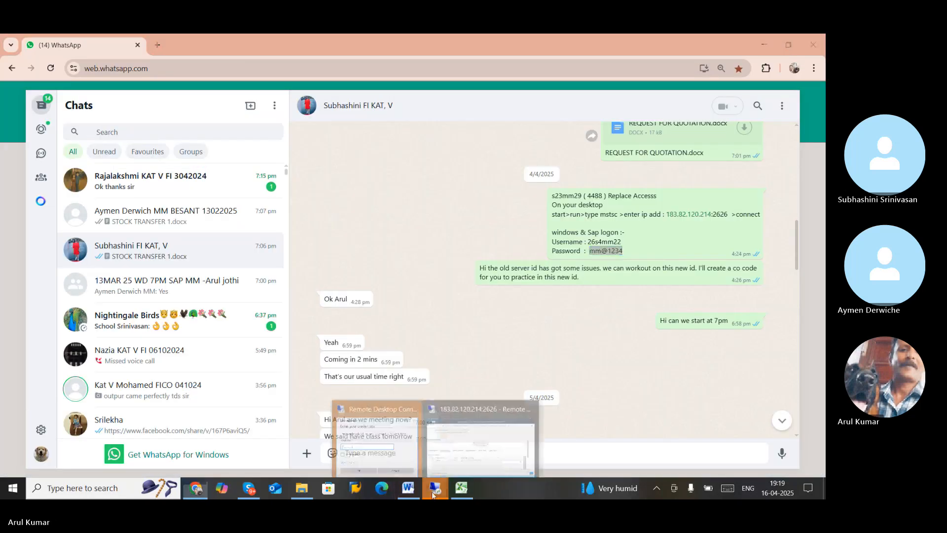
pyautogui.click(466, 439)
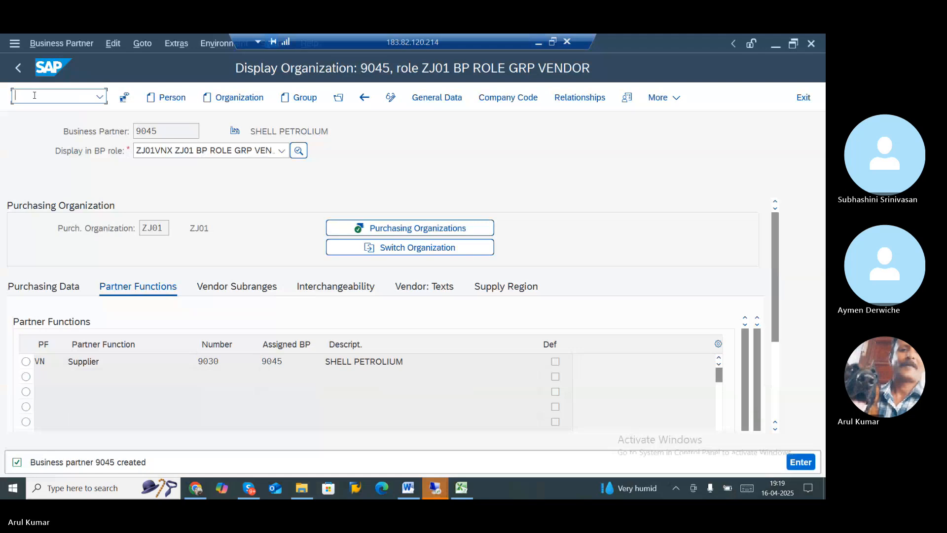
pyautogui.write('/NMM')
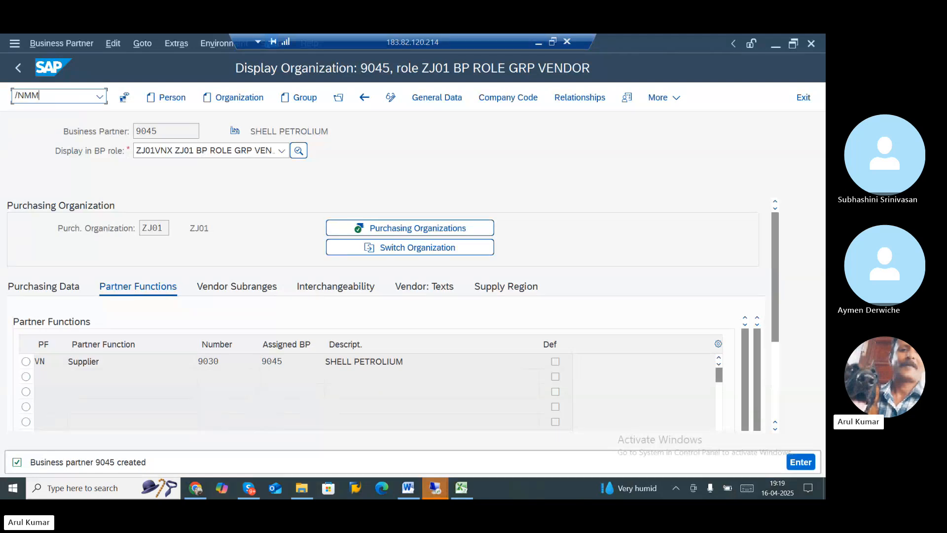
pyautogui.write('01')
pyautogui.press('Return')
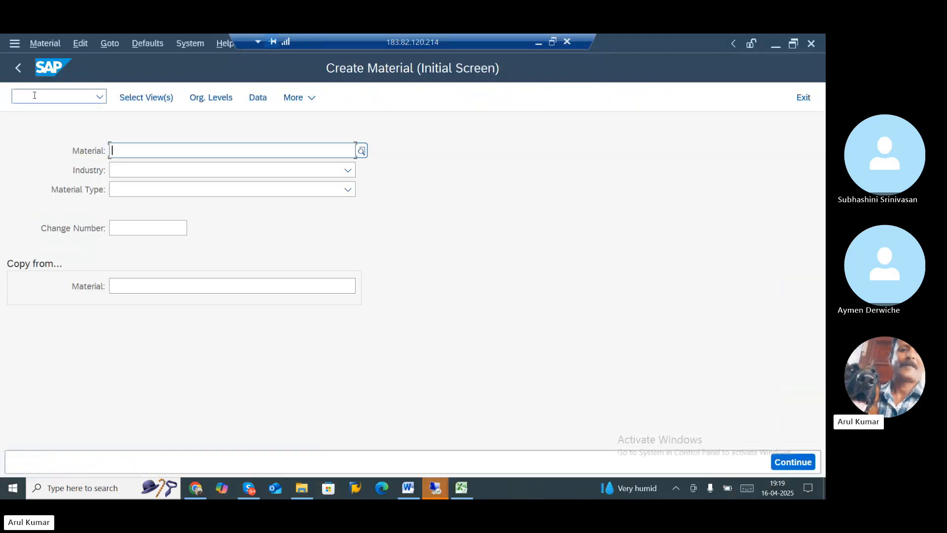
# Set the new material's type to ZSRM Raw materials ZS01 and its industry to M Mechanical engineering
pyautogui.click(142, 189)
pyautogui.press('Down')
pyautogui.press('Down')
pyautogui.press('Down')
pyautogui.press('Down')
pyautogui.press('Down')
pyautogui.press('Down')
pyautogui.press('Down')
pyautogui.press('Down')
pyautogui.press('Down')
pyautogui.press('Down')
pyautogui.press('Down')
pyautogui.press('Down')
pyautogui.press('Down')
pyautogui.press('Down')
pyautogui.press('Down')
pyautogui.press('Down')
pyautogui.press('Down')
pyautogui.press('Down')
pyautogui.press('Down')
pyautogui.press('Down')
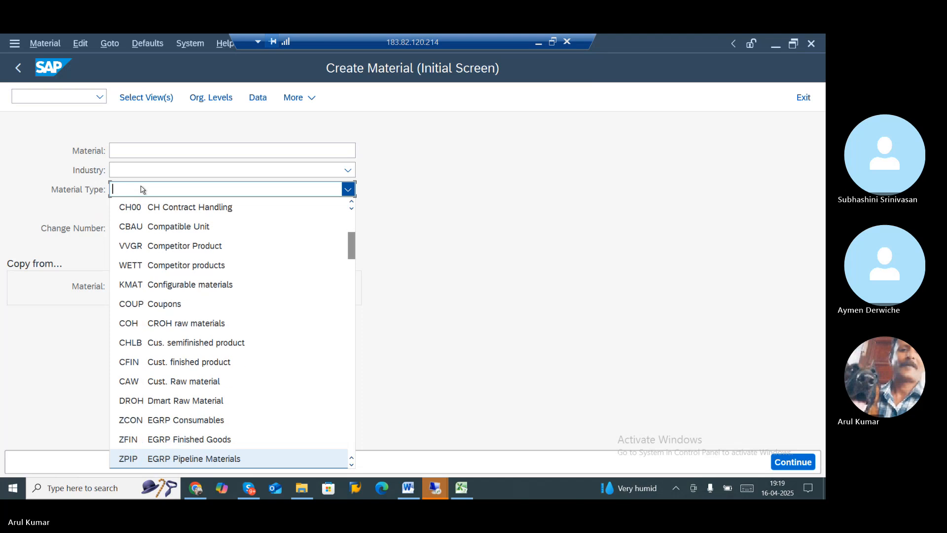
pyautogui.press('Down')
pyautogui.press('Down')
pyautogui.press('Down')
pyautogui.press('Down')
pyautogui.press('Down')
pyautogui.press('Down')
pyautogui.press('Down')
pyautogui.press('Down')
pyautogui.press('Down')
pyautogui.press('Down')
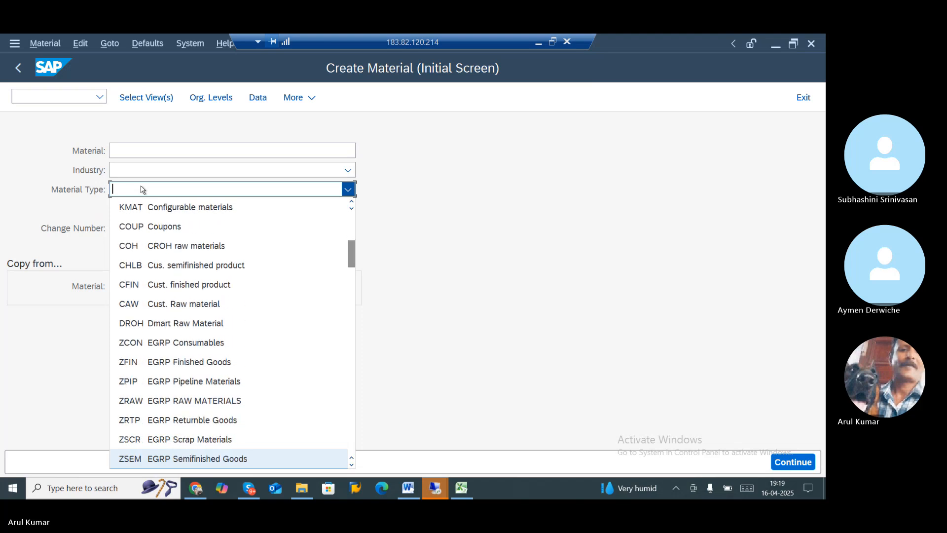
pyautogui.press('Down')
pyautogui.press('Down')
pyautogui.press('Down')
pyautogui.press('Down')
pyautogui.press('Down')
pyautogui.press('Down')
pyautogui.press('Down')
pyautogui.press('Down')
pyautogui.press('Down')
pyautogui.press('Down')
pyautogui.press('Down')
pyautogui.press('Down')
pyautogui.press('Down')
pyautogui.press('Down')
pyautogui.press('Down')
pyautogui.press('Down')
pyautogui.press('Down')
pyautogui.press('Down')
pyautogui.press('Down')
pyautogui.press('Down')
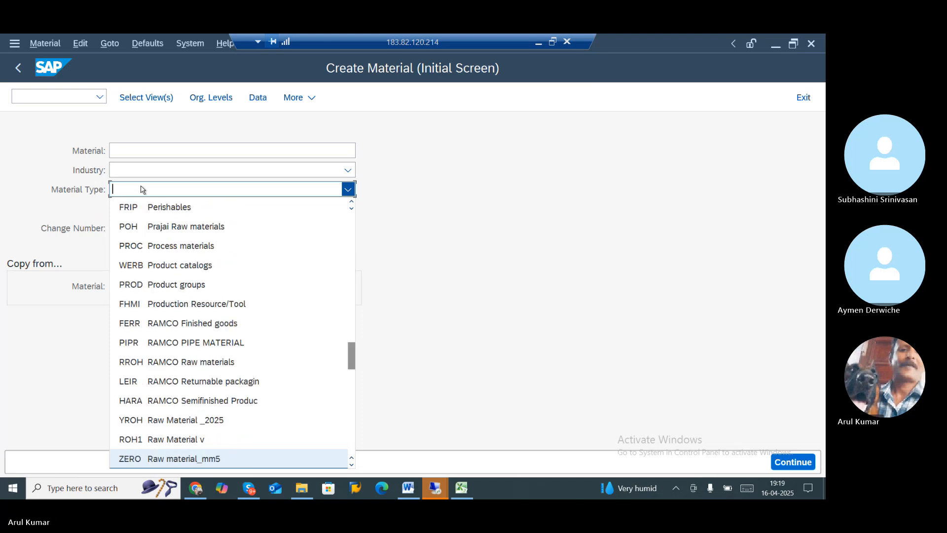
pyautogui.press('Down')
pyautogui.press('Down')
pyautogui.press('Down')
pyautogui.press('Down')
pyautogui.press('Down')
pyautogui.press('Down')
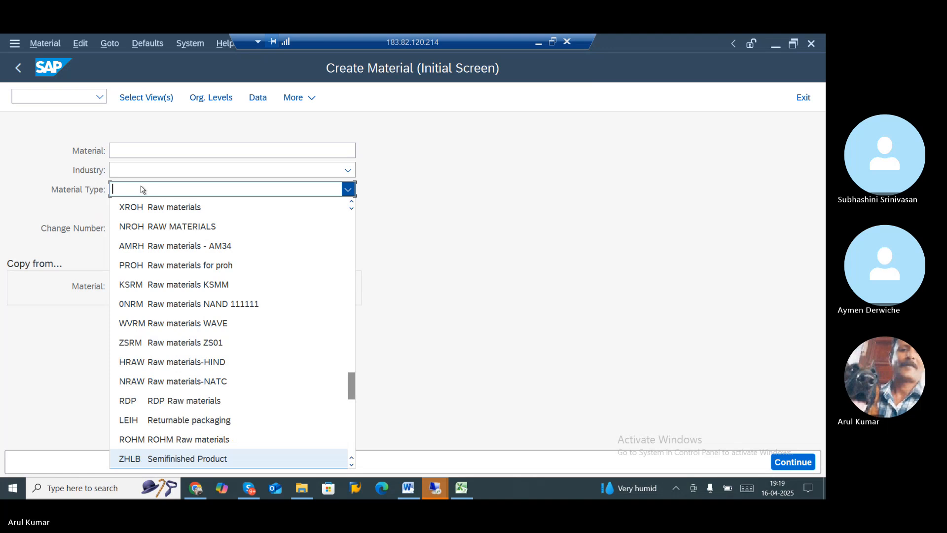
pyautogui.click(170, 342)
pyautogui.click(181, 170)
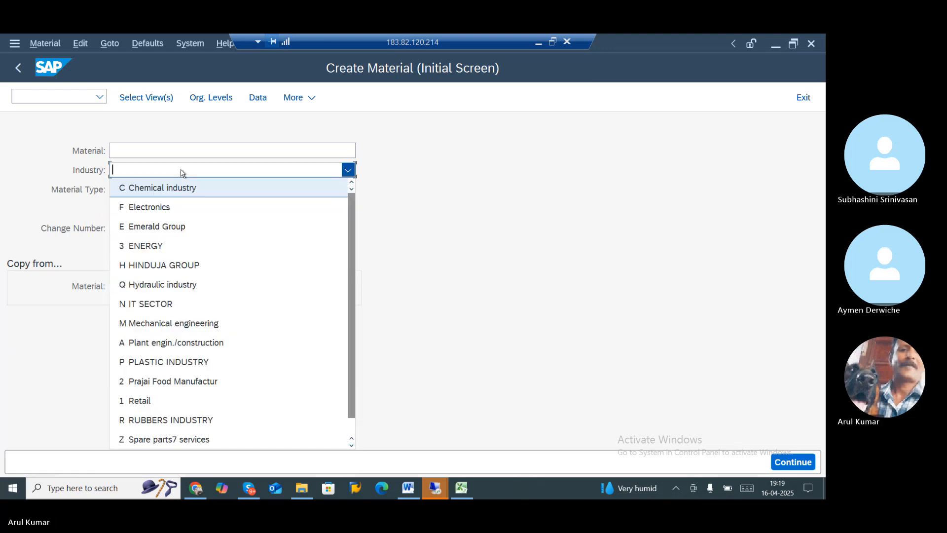
pyautogui.click(178, 323)
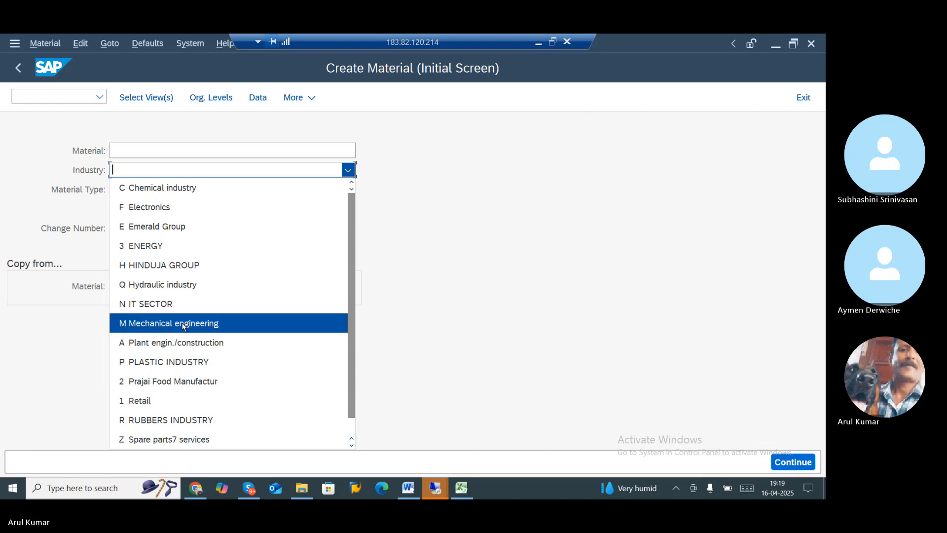
# Open the material view selection and include Basic Data 1 and Basic Data 2
pyautogui.click(148, 98)
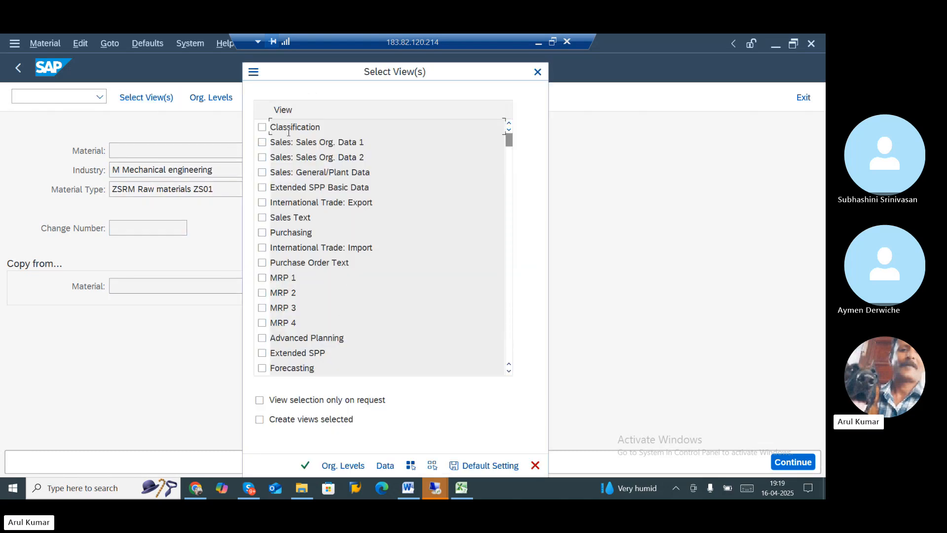
pyautogui.scroll(-7, 350, 265)
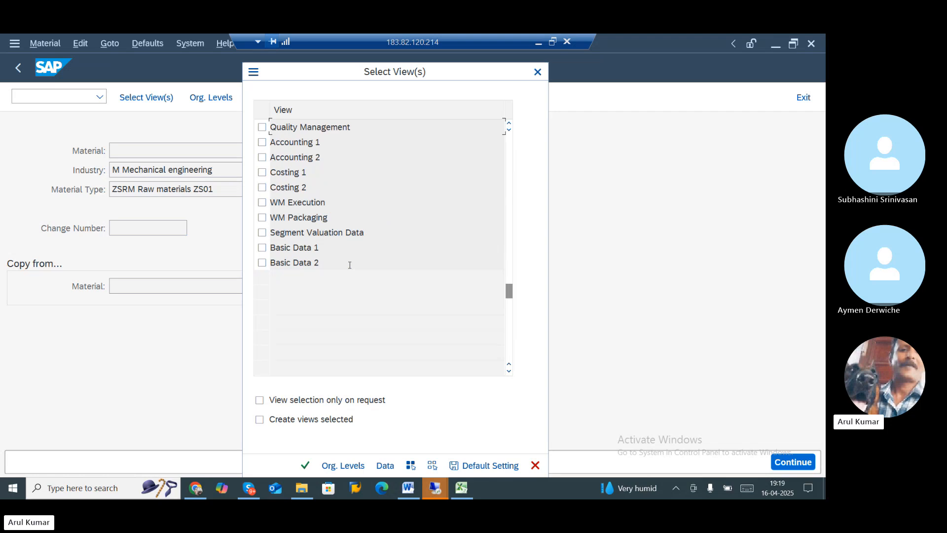
pyautogui.click(262, 263)
pyautogui.click(262, 247)
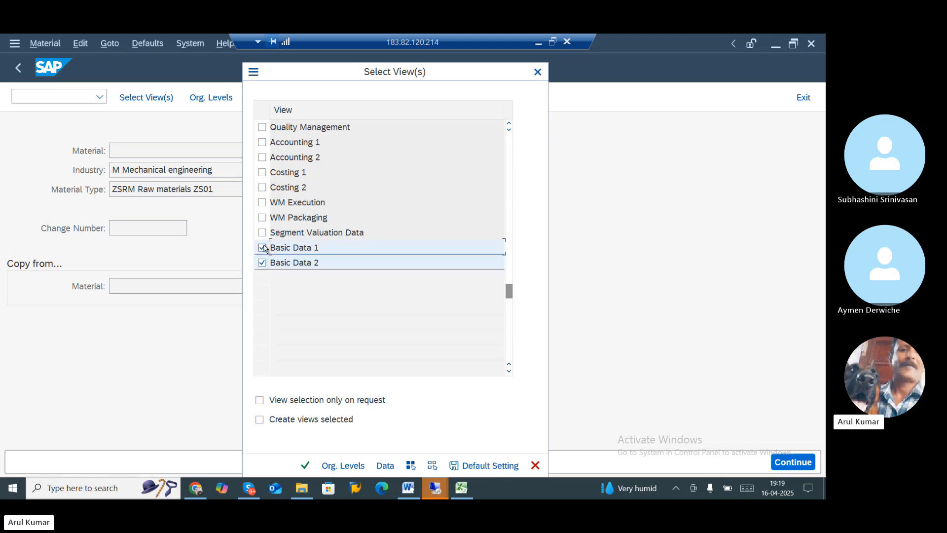
# Add the Classification, Purchasing, General Plant Data / Storage 1 and 2, and Warehouse Management 2 views, and continue to the organizational levels
pyautogui.scroll(4, 372, 308)
pyautogui.scroll(3, 372, 306)
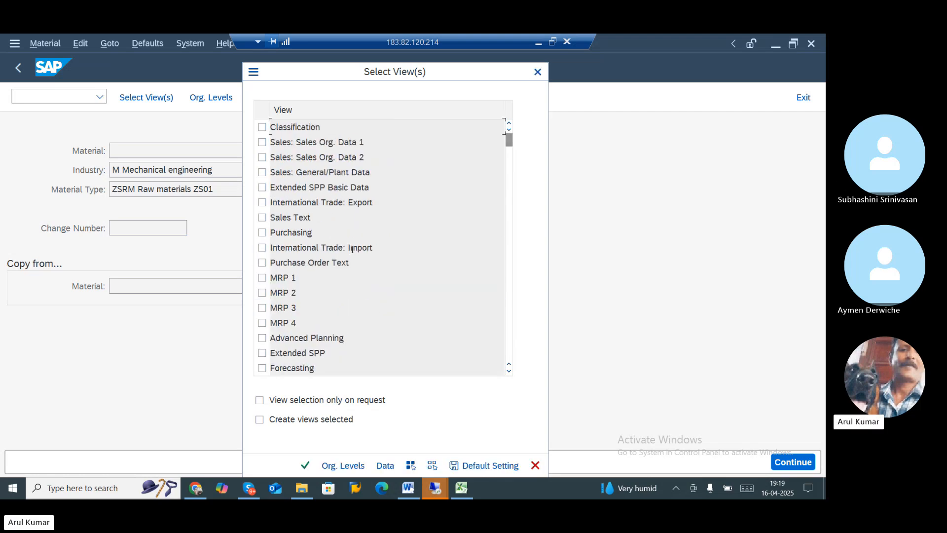
pyautogui.click(263, 127)
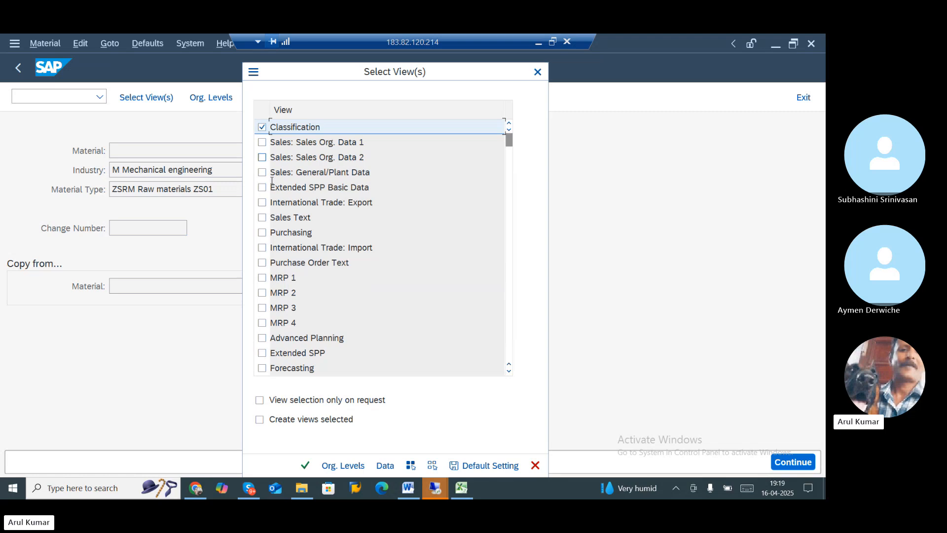
pyautogui.click(263, 233)
pyautogui.scroll(-2, 465, 292)
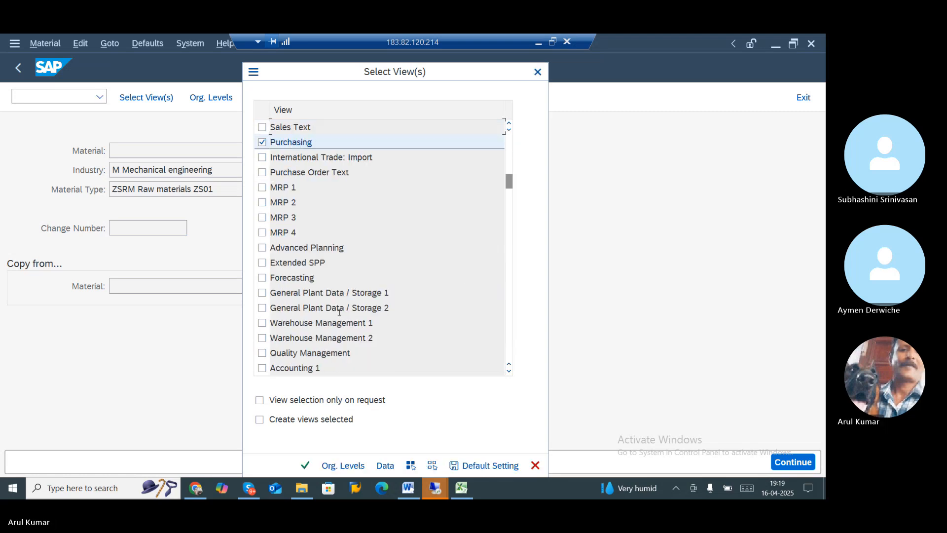
pyautogui.click(263, 294)
pyautogui.click(262, 307)
pyautogui.scroll(-1, 280, 301)
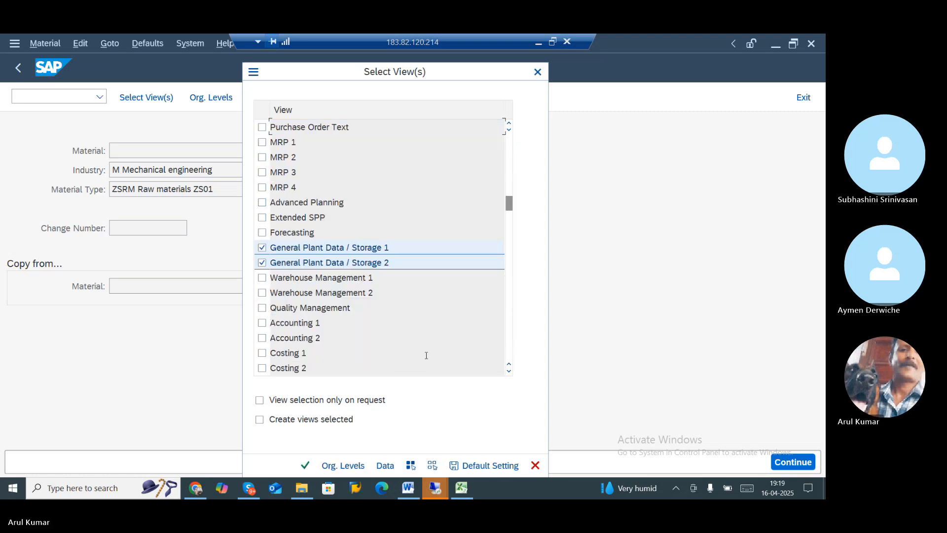
pyautogui.click(262, 308)
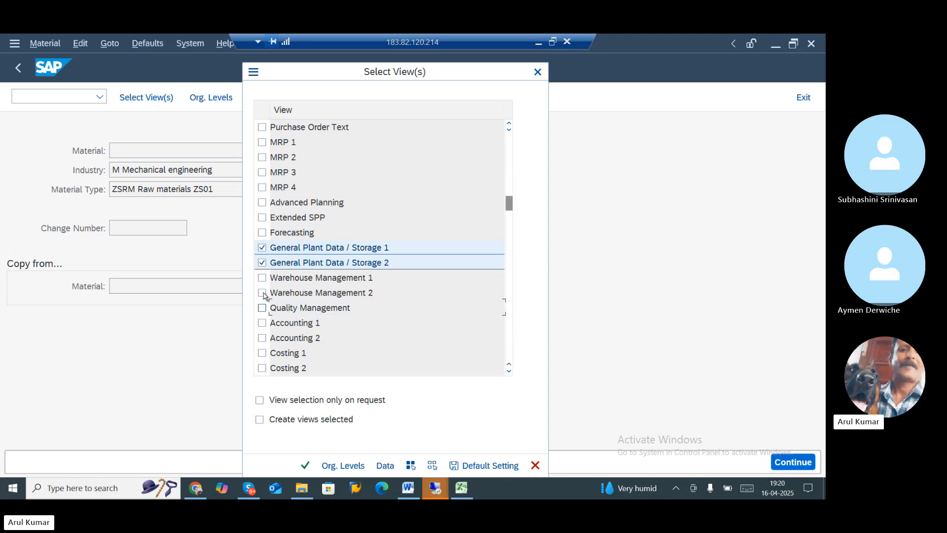
pyautogui.click(262, 292)
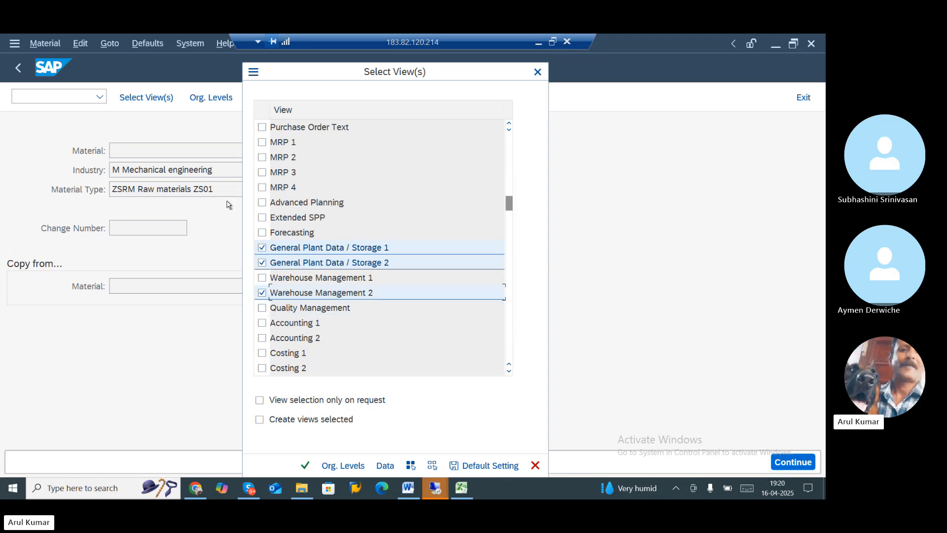
pyautogui.click(325, 465)
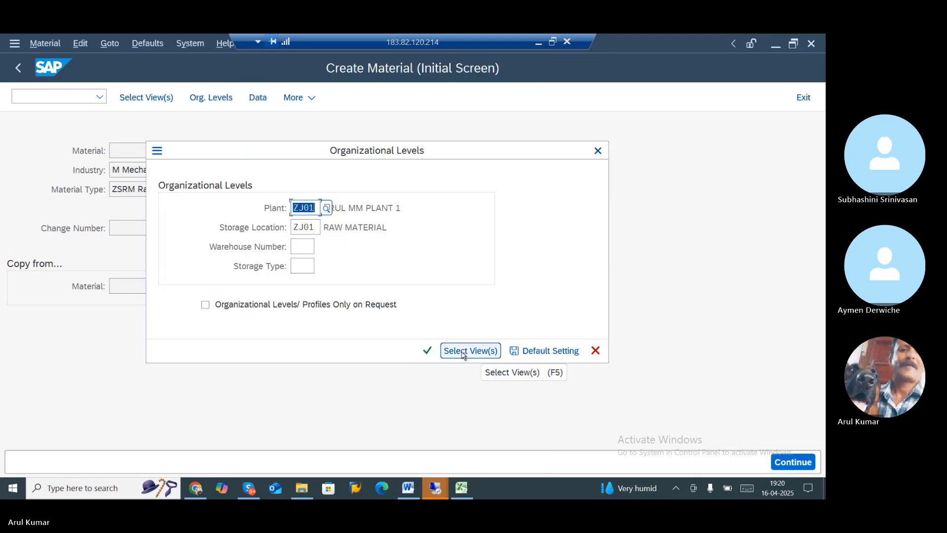
# Confirm plant ZJ01 and storage location ZJ01 as the new material's organizational levels
pyautogui.click(425, 350)
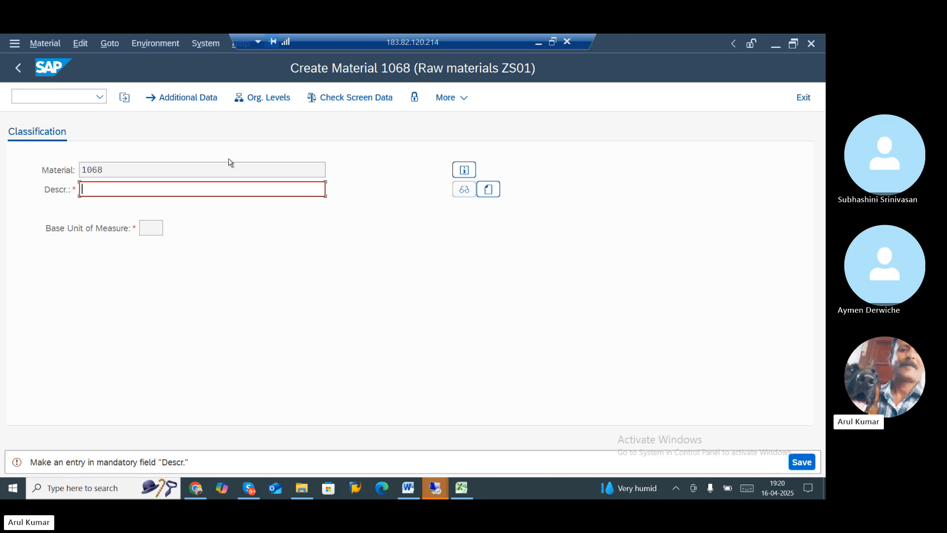
# Switch to Chrome, open Gmail and change to the mail account that holds the support conversations
pyautogui.click(200, 495)
pyautogui.click(153, 45)
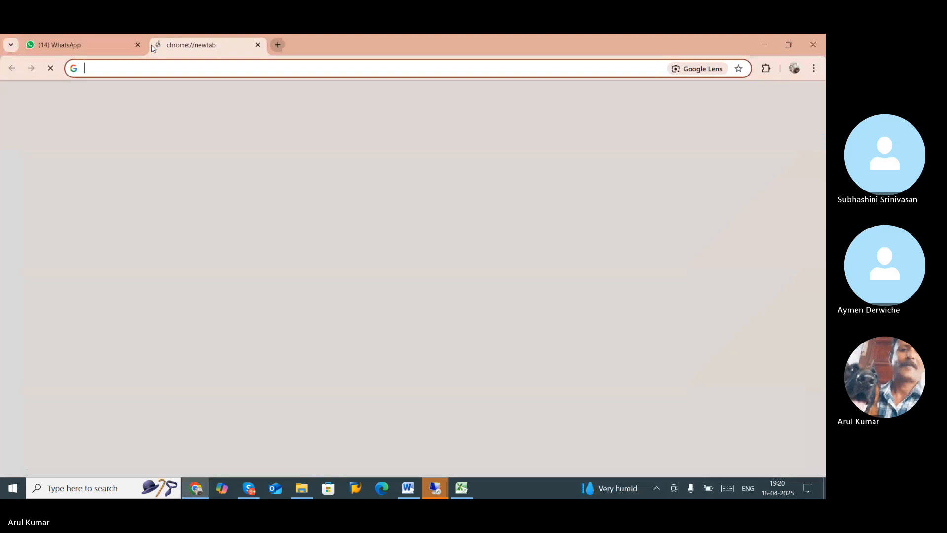
pyautogui.write('Mail.google.com/mail/u/1/#inbox')
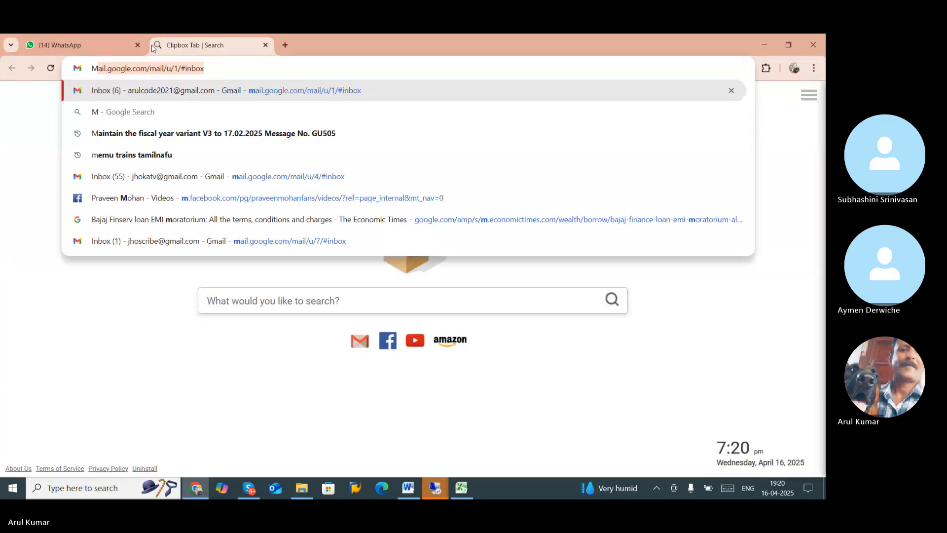
pyautogui.press('Return')
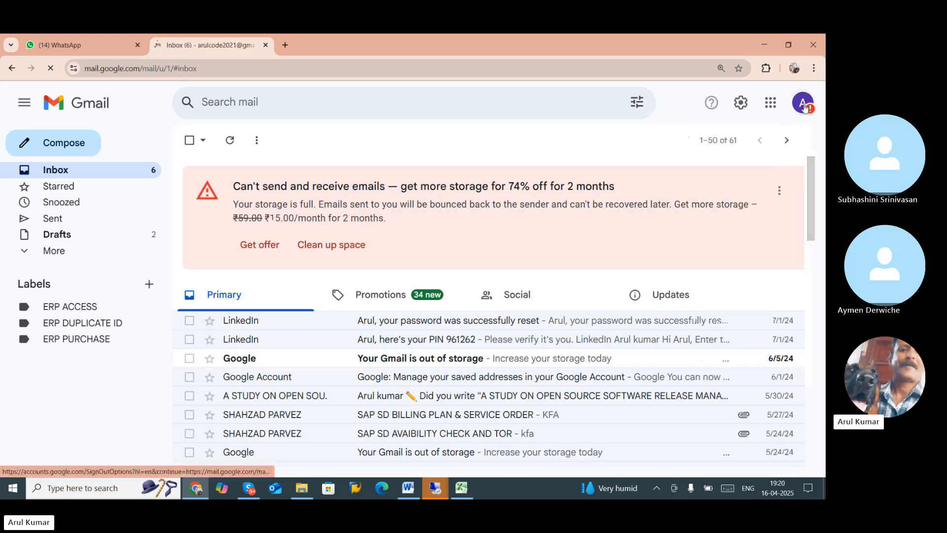
pyautogui.click(802, 102)
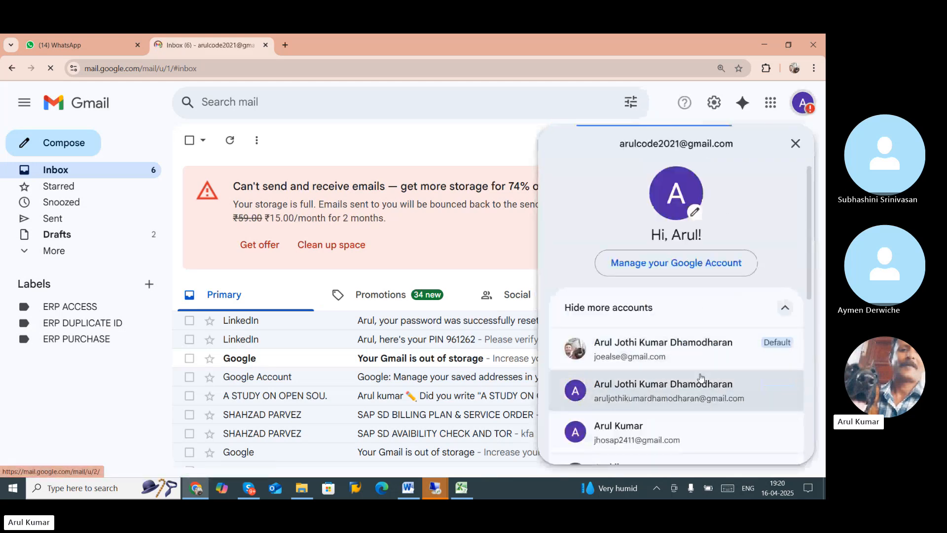
pyautogui.scroll(-3, 701, 378)
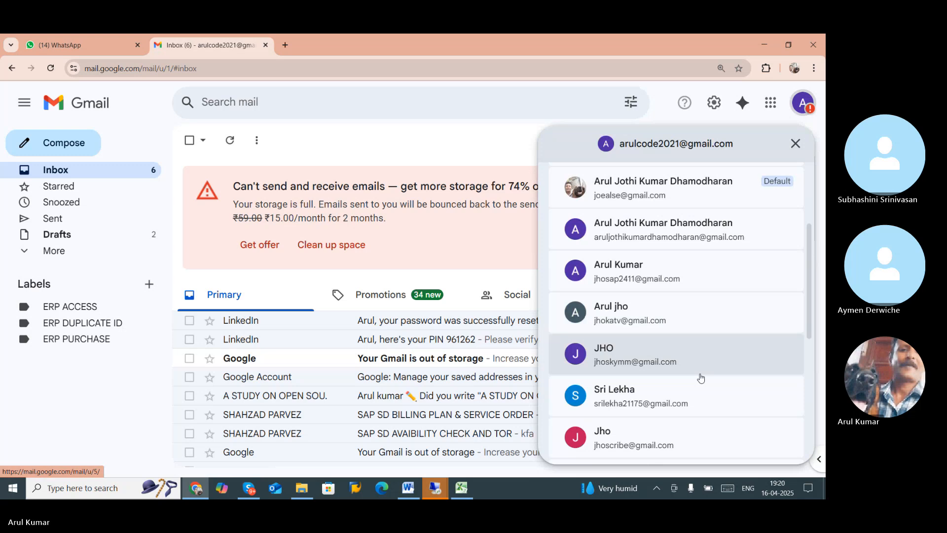
pyautogui.click(655, 453)
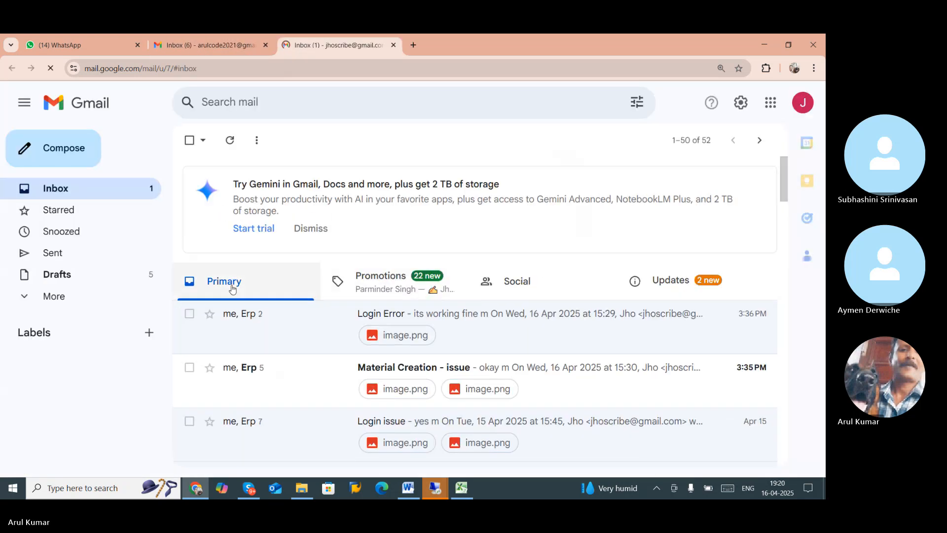
# Open the "Material Creation - issue" conversation and examine the screenshots of the missing material views in its first message
pyautogui.click(266, 326)
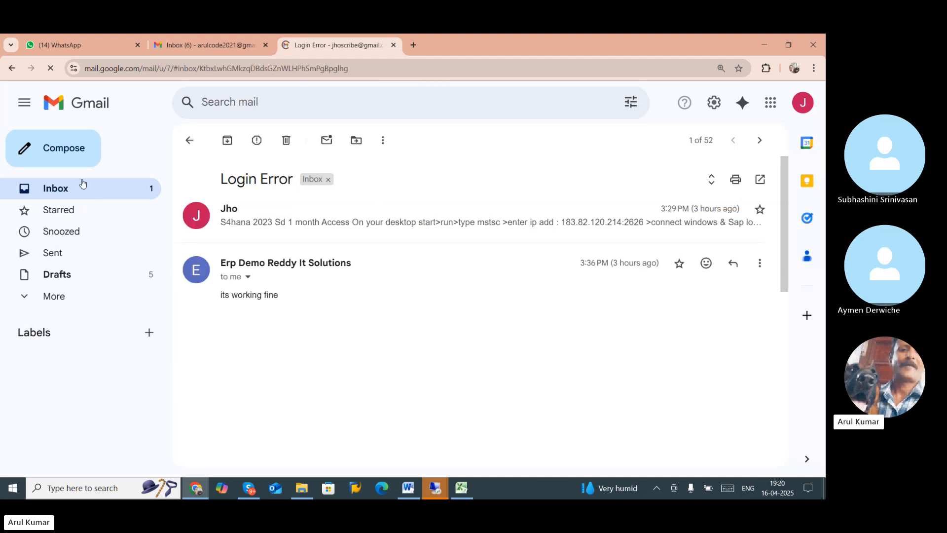
pyautogui.click(81, 188)
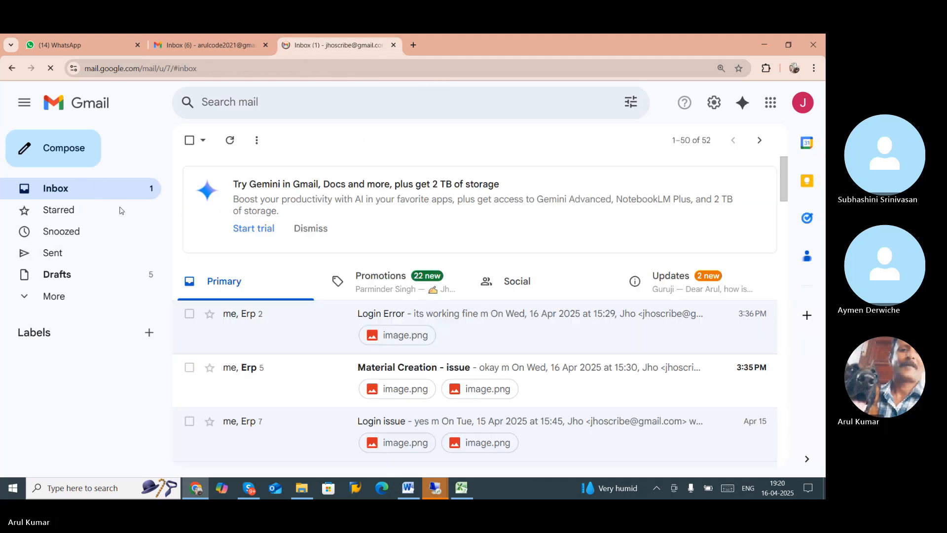
pyautogui.click(264, 376)
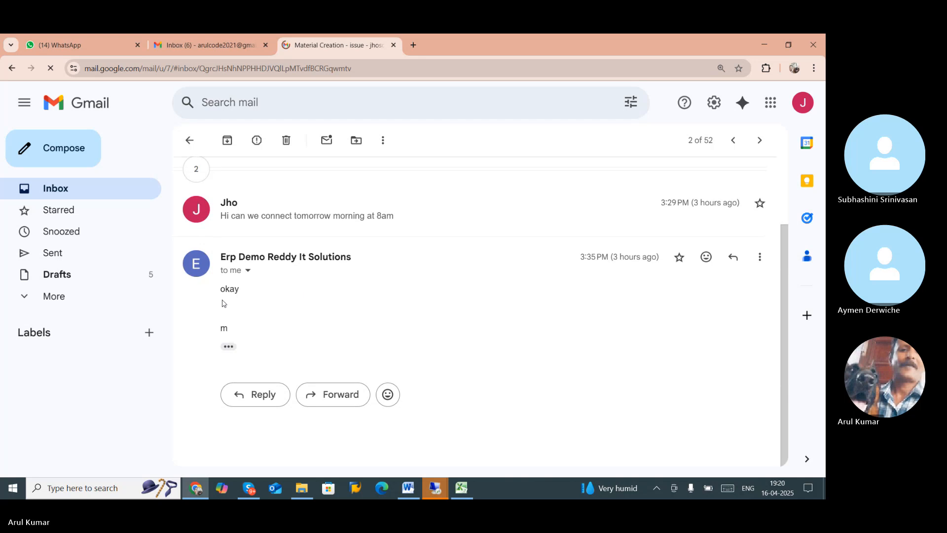
pyautogui.moveTo(240, 291); pyautogui.dragTo(205, 292)
pyautogui.click(282, 298)
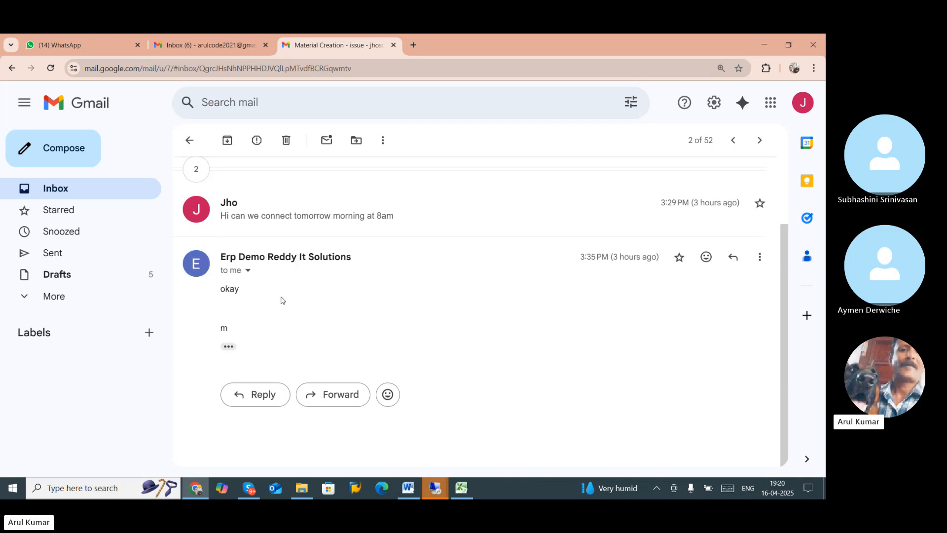
pyautogui.scroll(3, 283, 300)
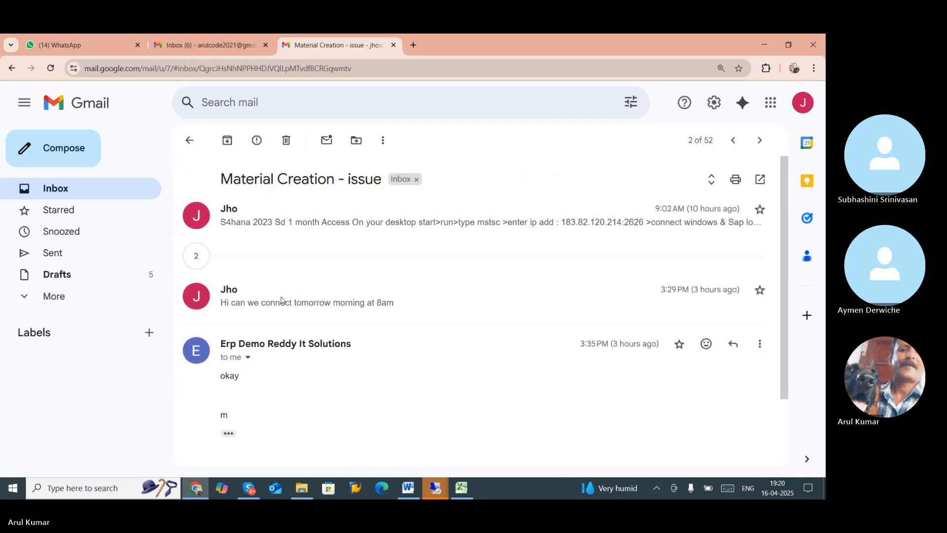
pyautogui.click(294, 221)
pyautogui.scroll(-3, 379, 347)
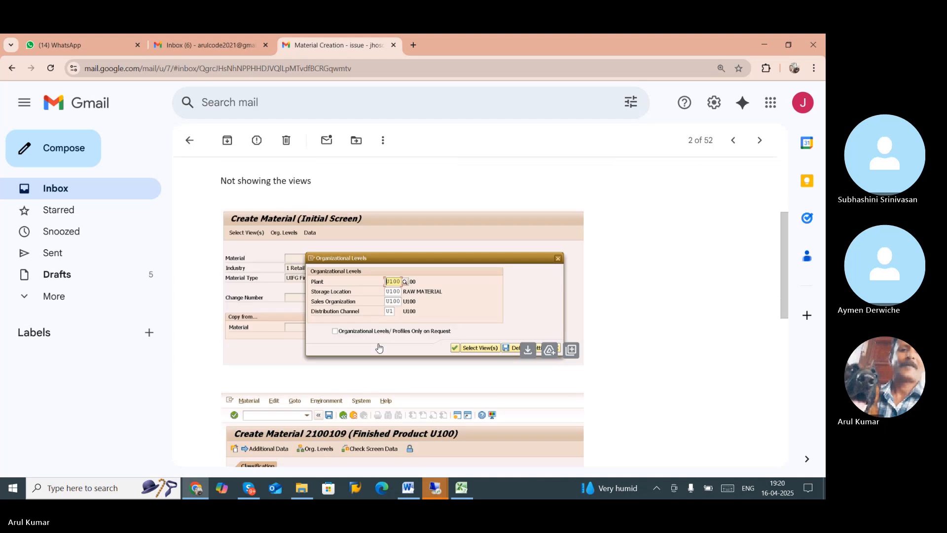
pyautogui.scroll(-3, 379, 316)
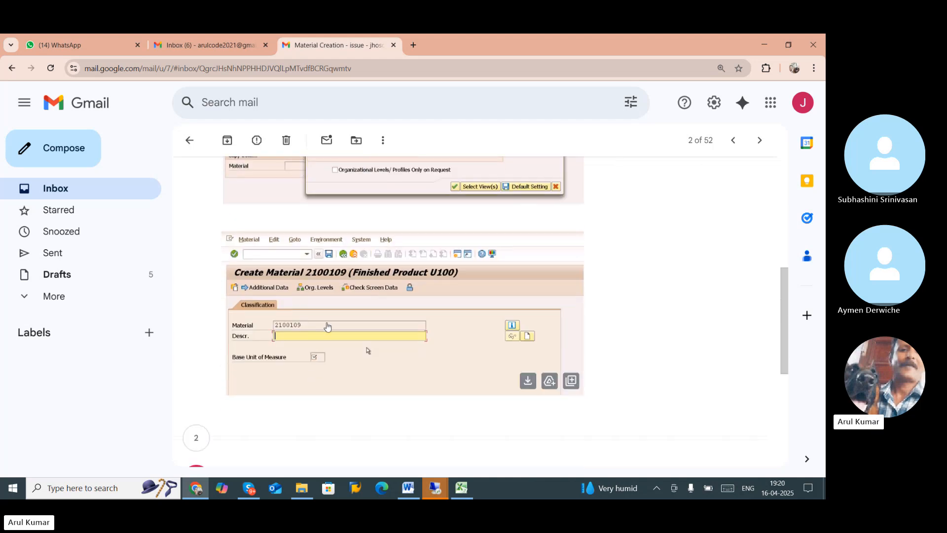
pyautogui.scroll(6, 449, 364)
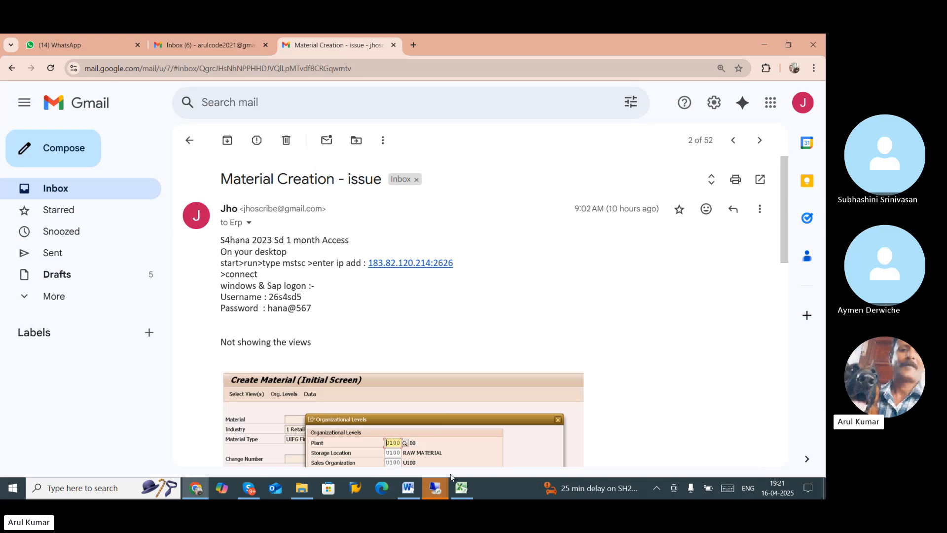
# Switch back to the SAP remote session and restart transaction MM01, abandoning the current material
pyautogui.click(441, 488)
pyautogui.click(446, 454)
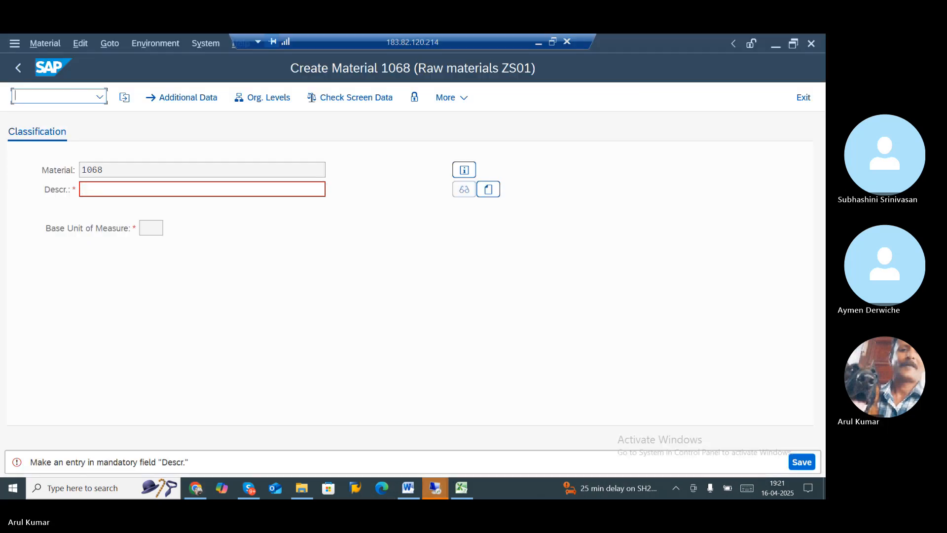
pyautogui.write('/NMM01')
pyautogui.press('Return')
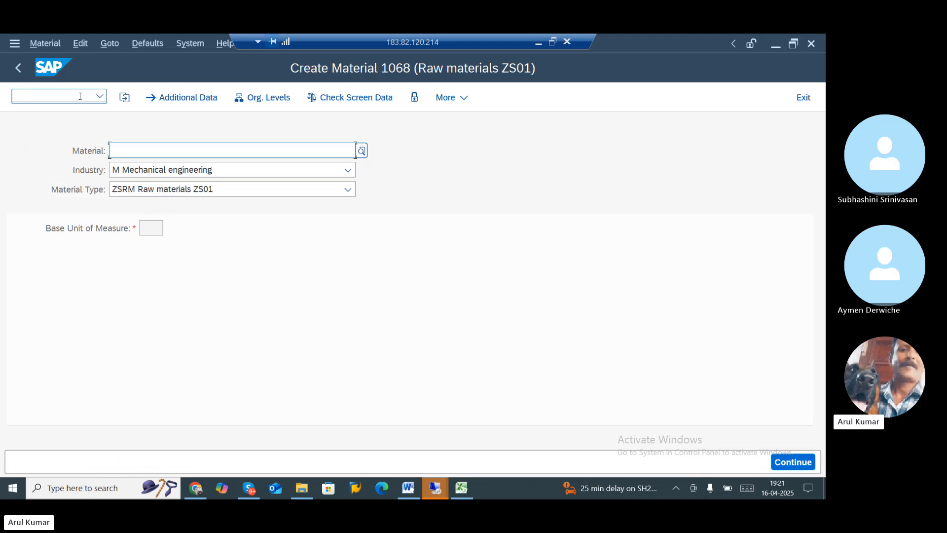
# Run the MM60 materials list for plant ZJ01 with no material restriction and examine nitrogen gas material 2100
pyautogui.click(72, 93)
pyautogui.write('/NMM')
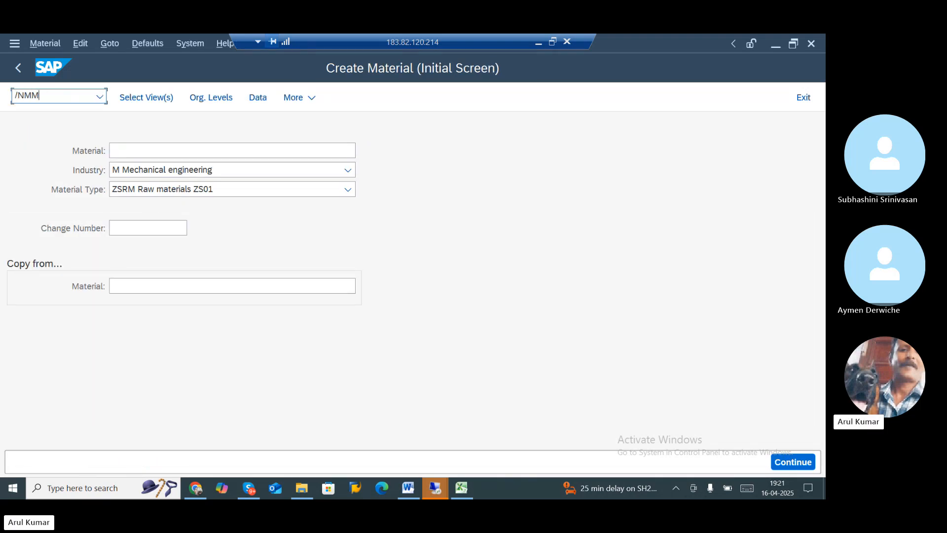
pyautogui.write('60')
pyautogui.press('Return')
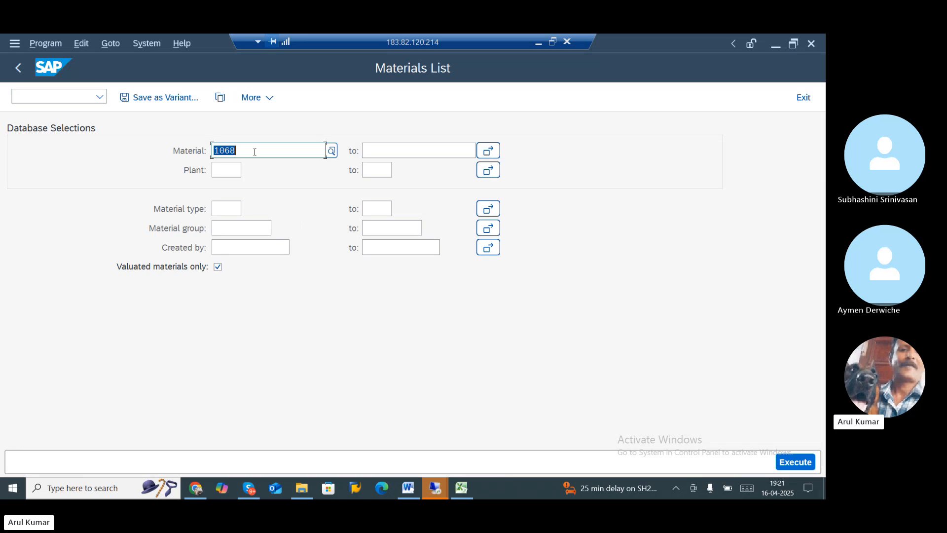
pyautogui.press('Delete')
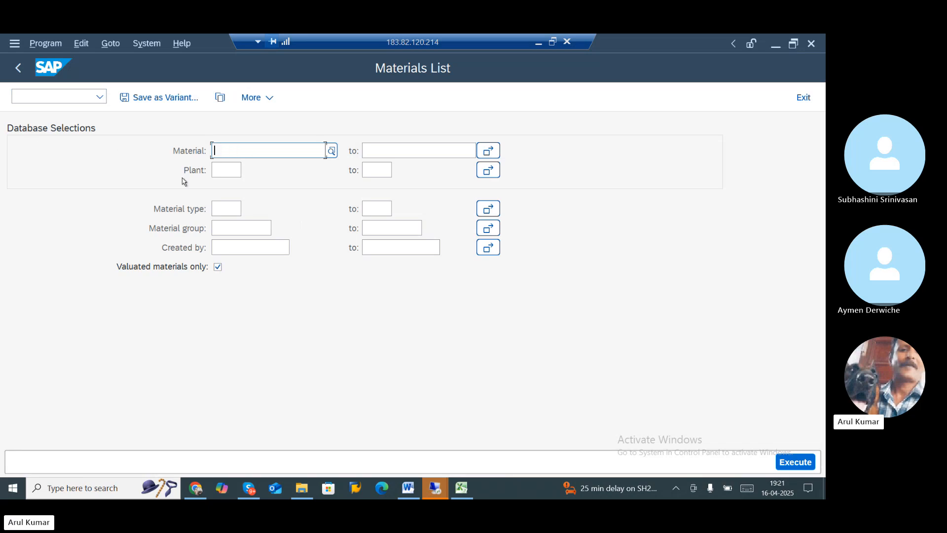
pyautogui.click(219, 173)
pyautogui.write('ZJ0')
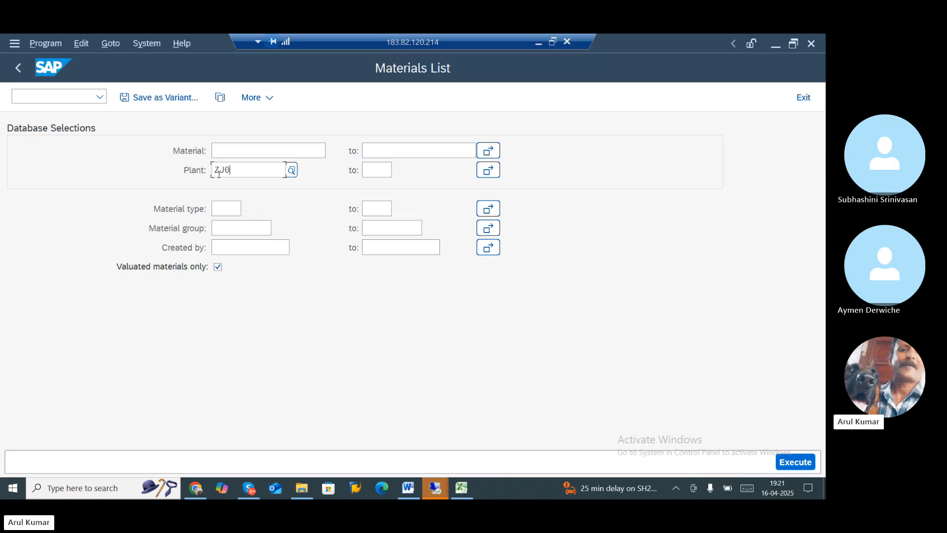
pyautogui.write('1')
pyautogui.press('Return')
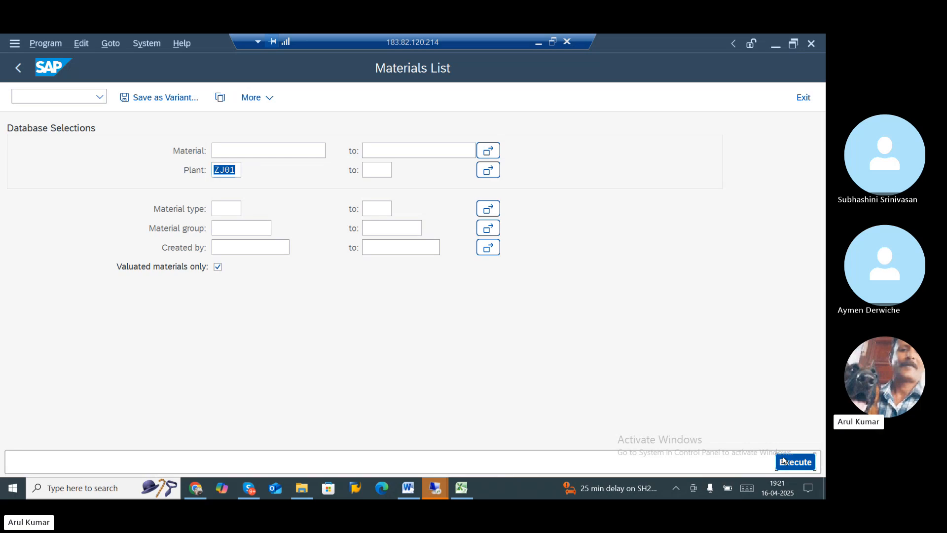
pyautogui.click(792, 462)
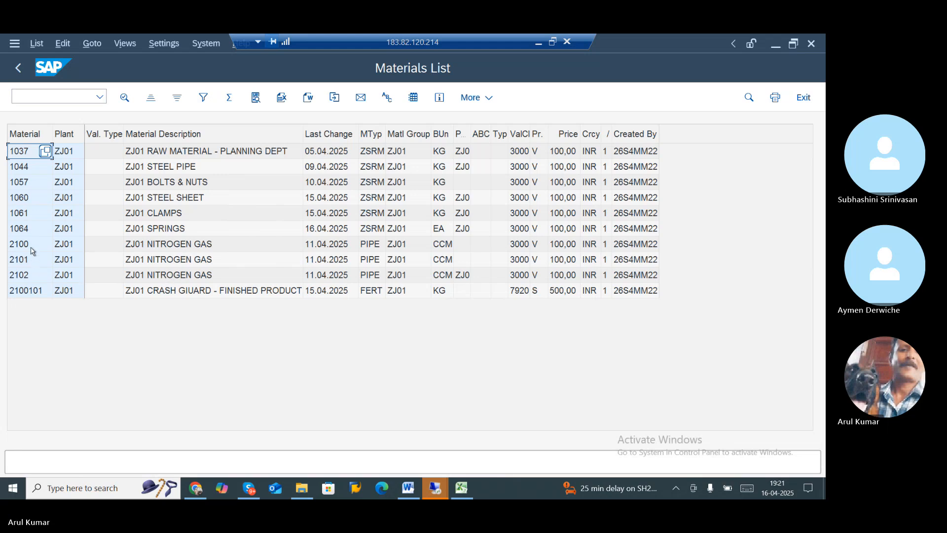
pyautogui.click(69, 244)
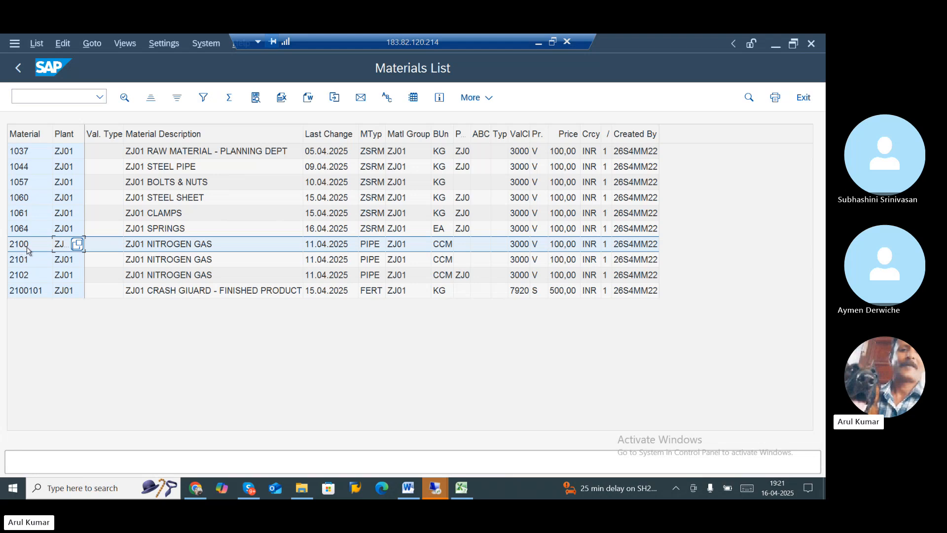
# Leave the materials list and start transaction MM02 with an empty material number
pyautogui.click(16, 71)
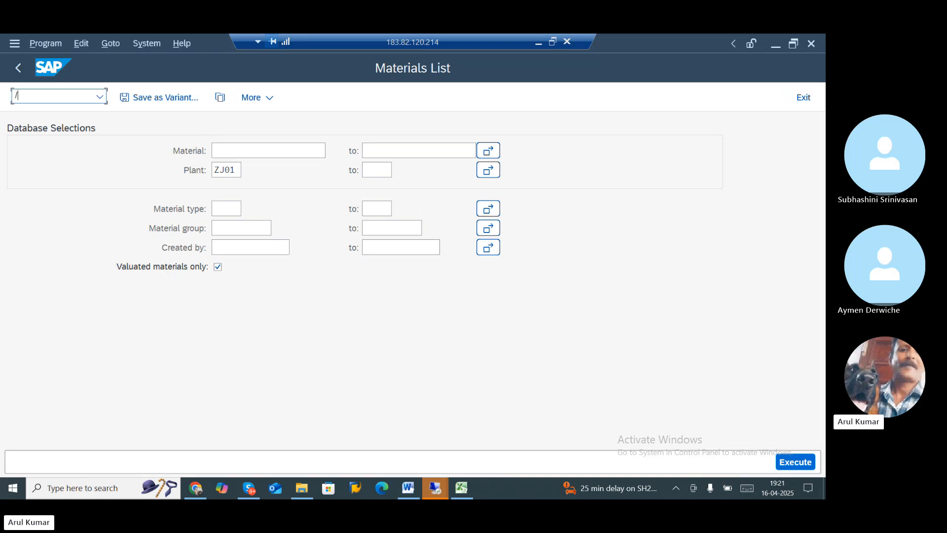
pyautogui.write('/NMM02')
pyautogui.press('Return')
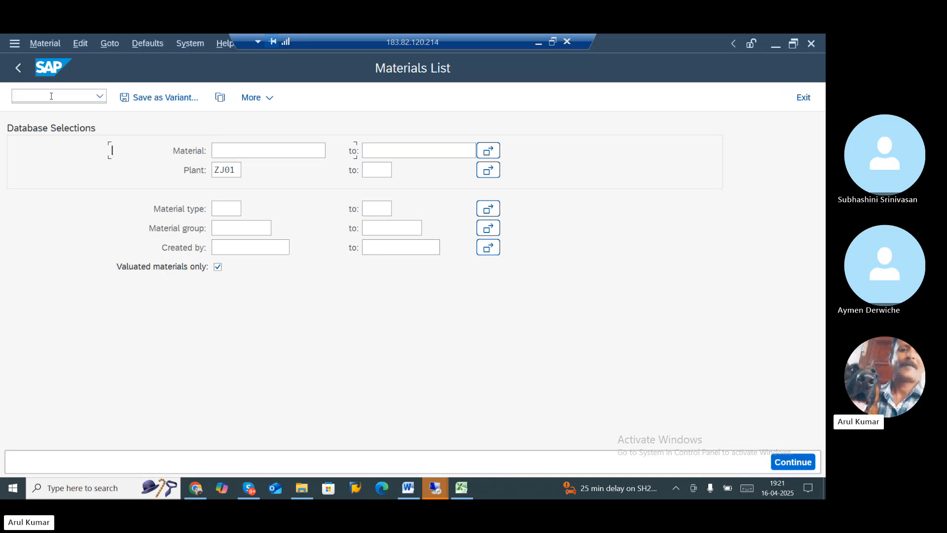
pyautogui.write('20')
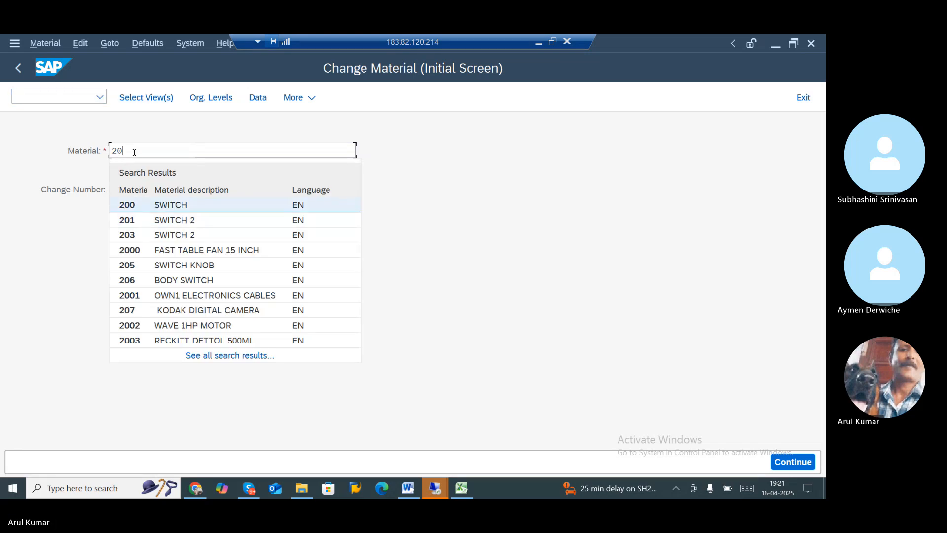
pyautogui.press('BackSpace')
pyautogui.press('BackSpace')
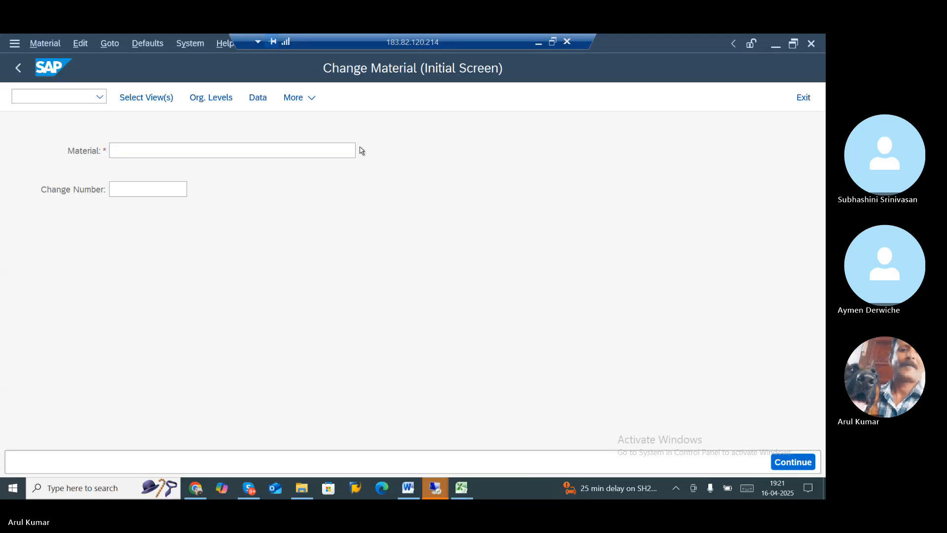
# Open the material number search help and try to find materials by the description ZJ01
pyautogui.press('F4')
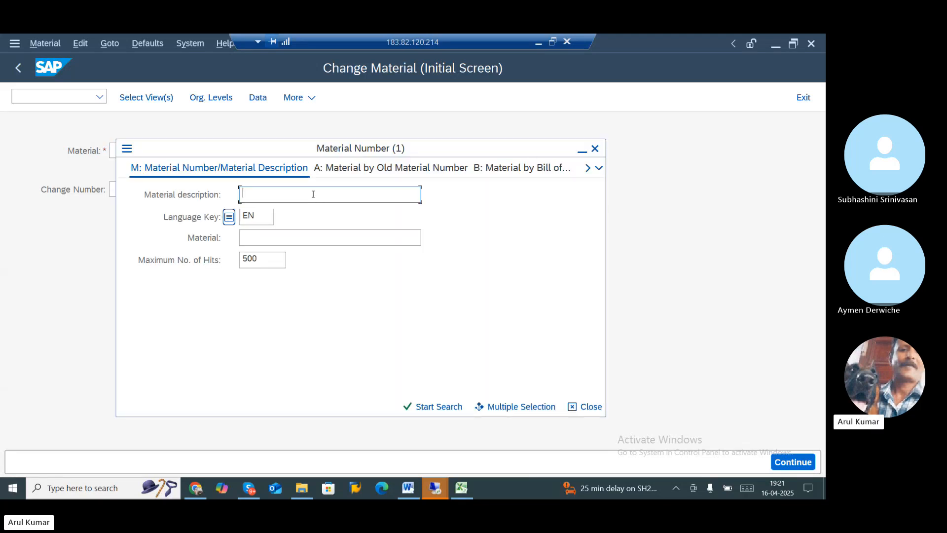
pyautogui.write('ZJ01')
pyautogui.press('Return')
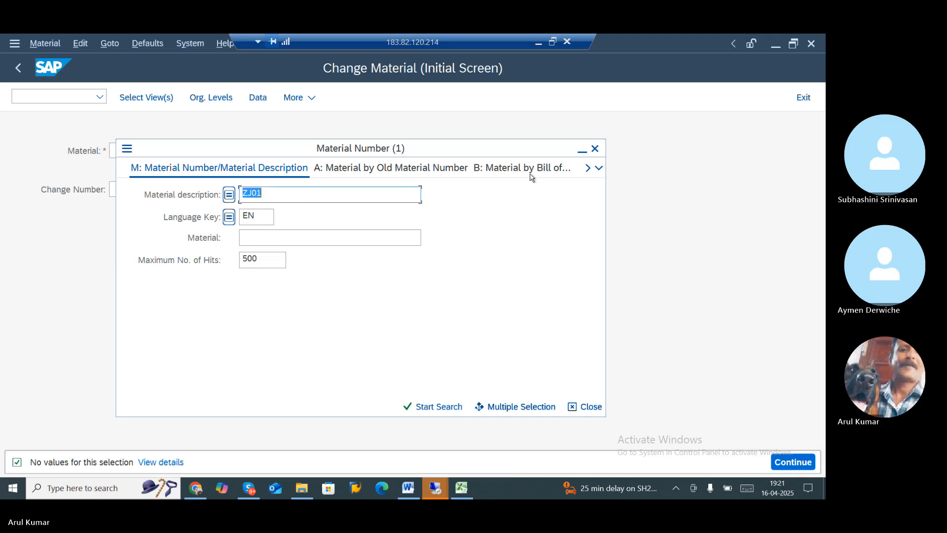
# Search for materials by material group ZJ01, choose nitrogen gas material 2100 and open its view selection
pyautogui.click(599, 171)
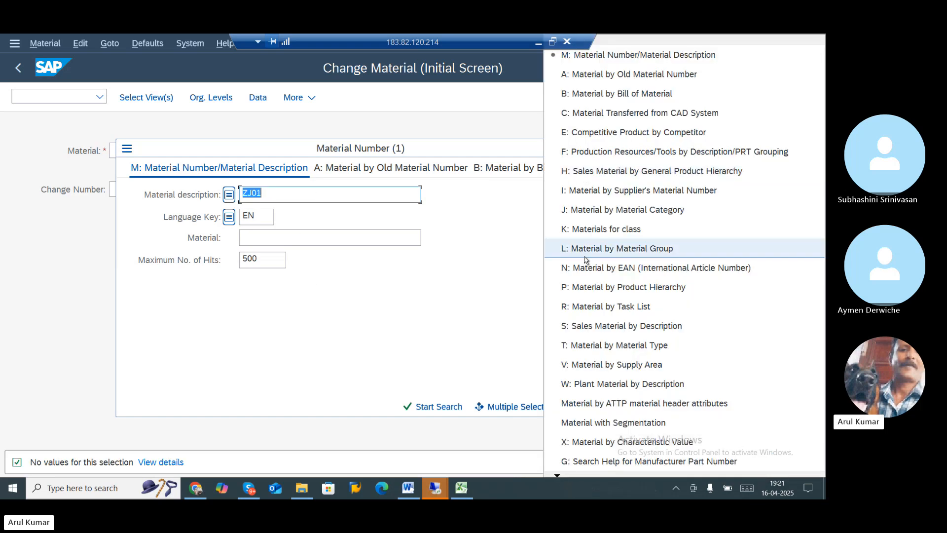
pyautogui.click(585, 250)
pyautogui.write('ZJ01')
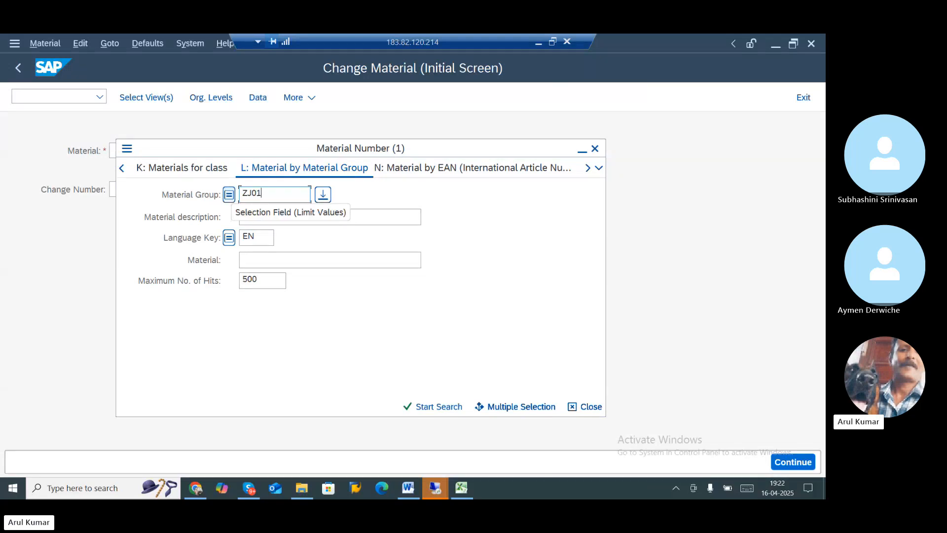
pyautogui.press('Return')
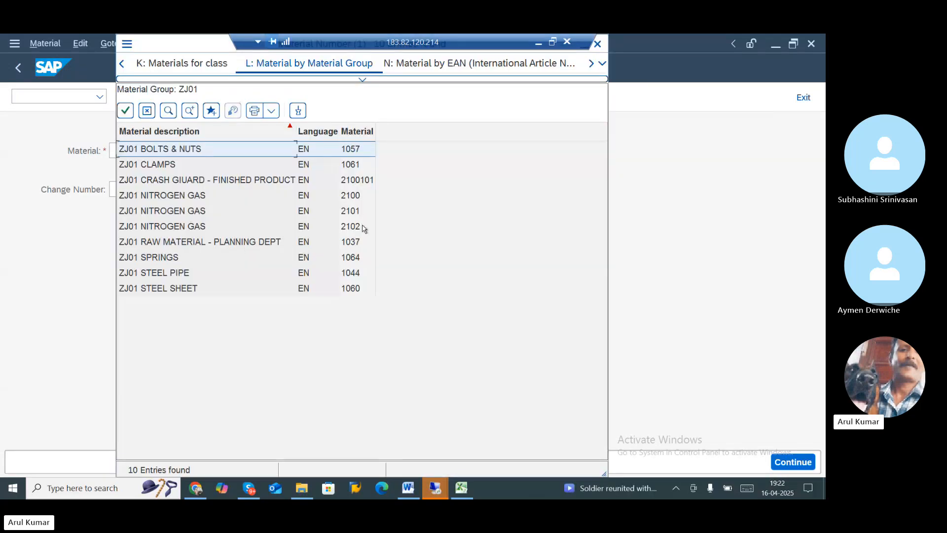
pyautogui.click(356, 199)
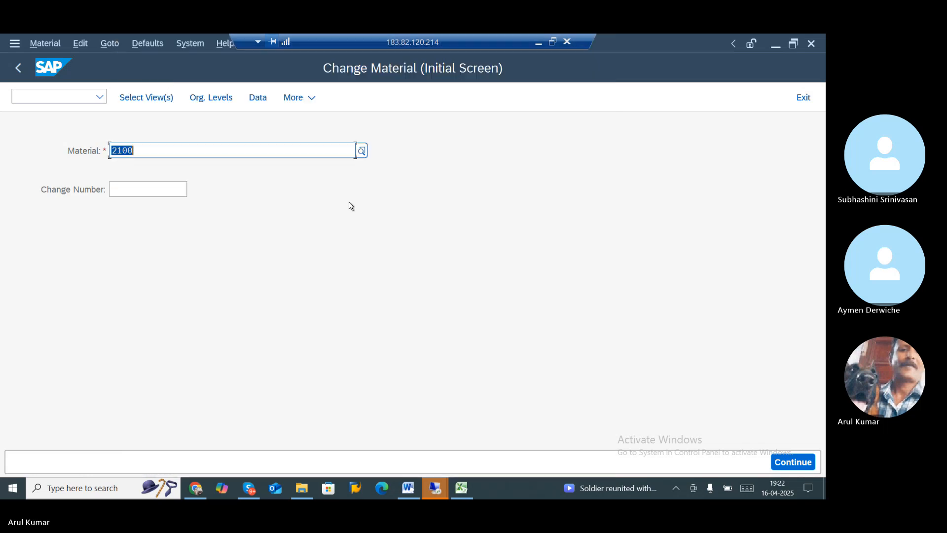
pyautogui.press('Return')
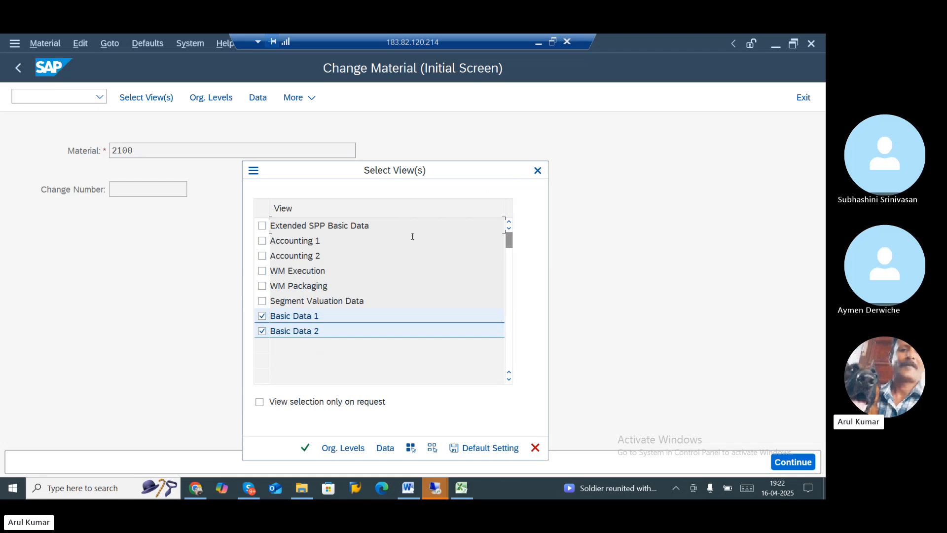
# Search materials by material group ZJ01, choose clamps material 1061 and check its available views in the view selection
pyautogui.click(538, 170)
pyautogui.click(362, 152)
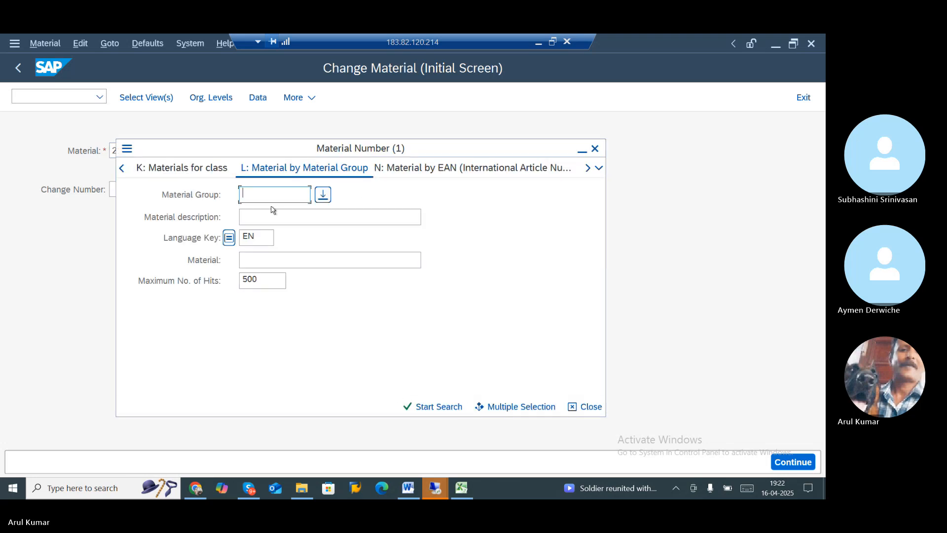
pyautogui.write('ZJ01')
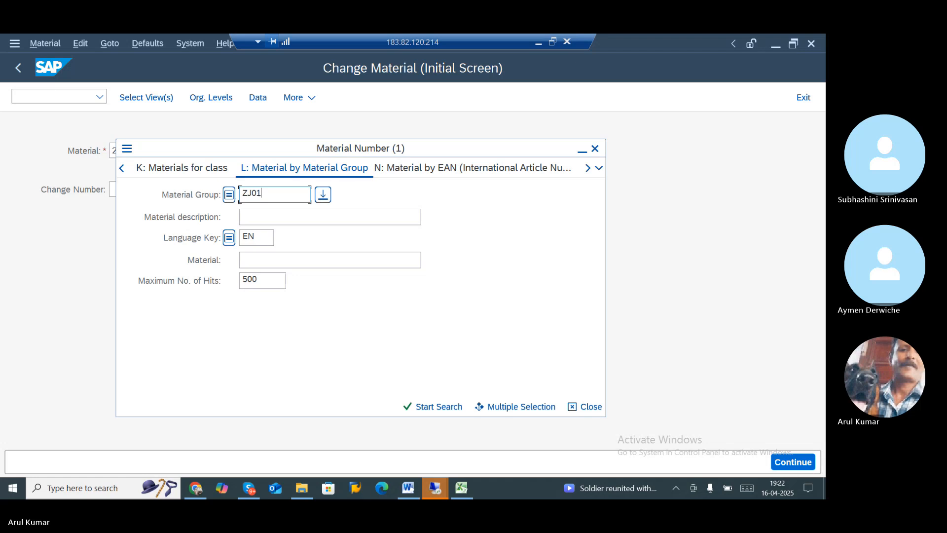
pyautogui.press('Return')
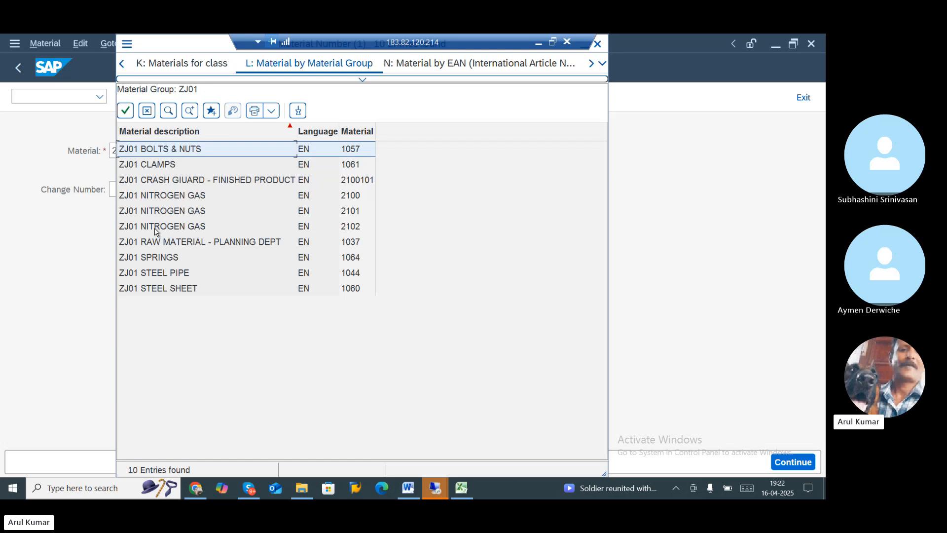
pyautogui.doubleClick(165, 170)
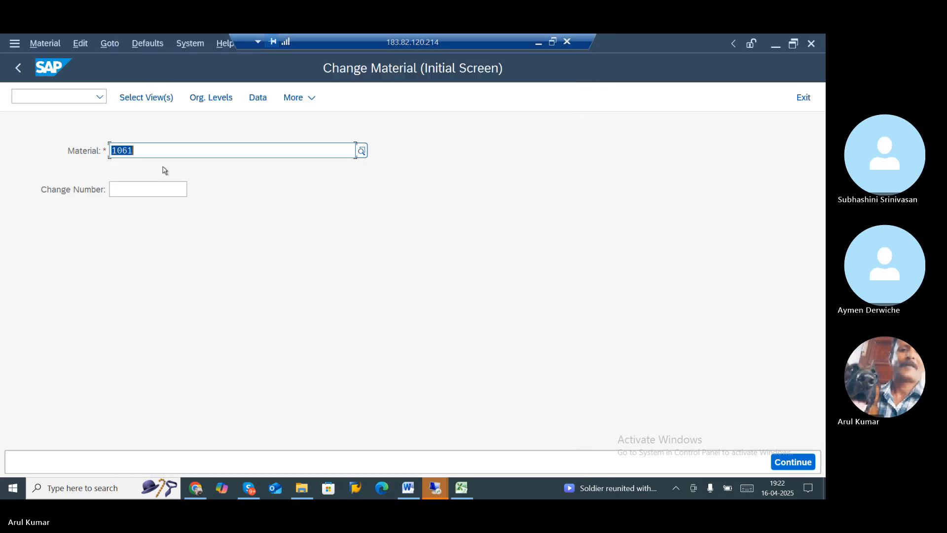
pyautogui.press('Return')
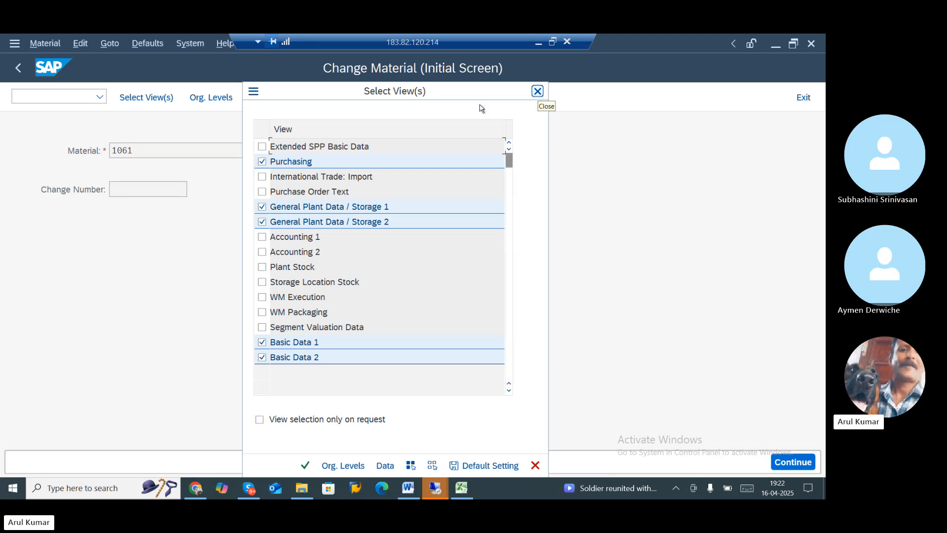
pyautogui.click(537, 92)
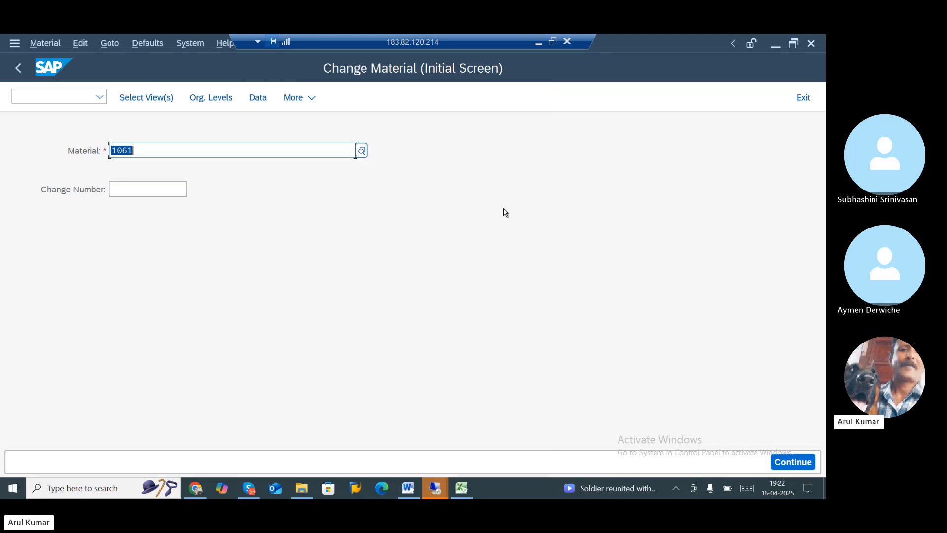
# Search materials by material group ZJ01, choose raw material 1037 and open its preselected views with the organizational levels confirmed
pyautogui.click(361, 148)
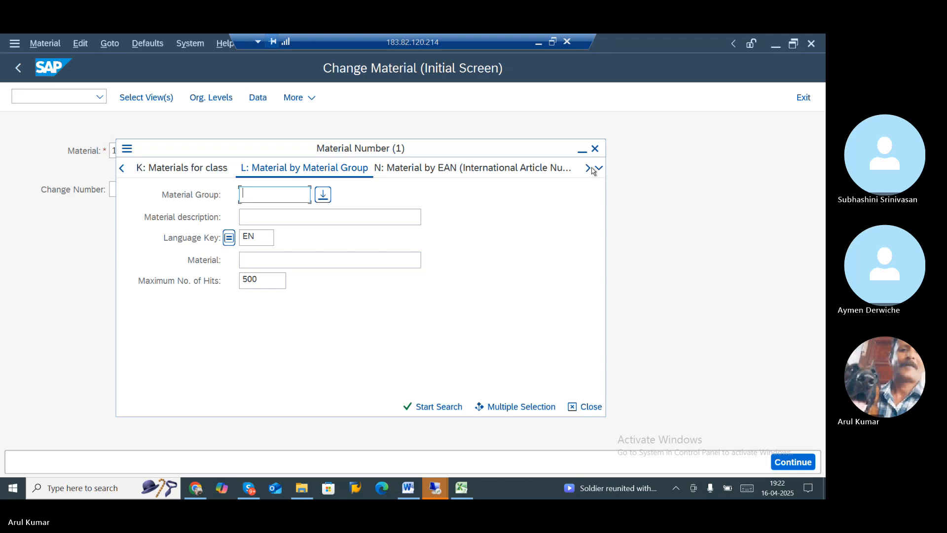
pyautogui.write('ZJ01')
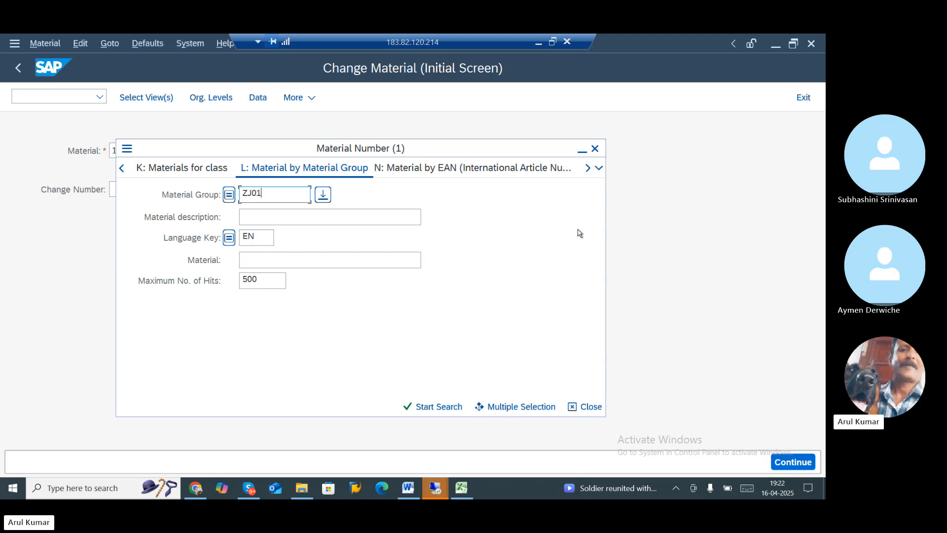
pyautogui.click(421, 407)
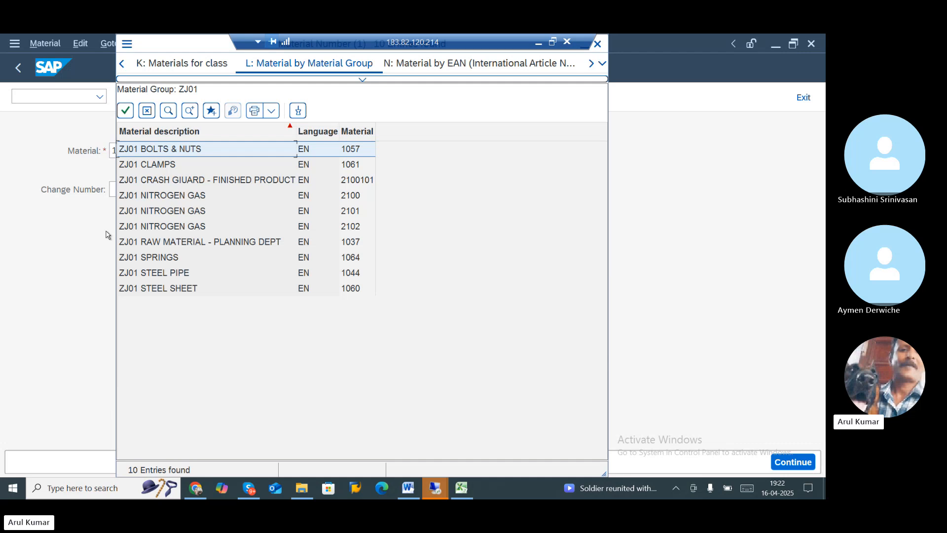
pyautogui.doubleClick(180, 241)
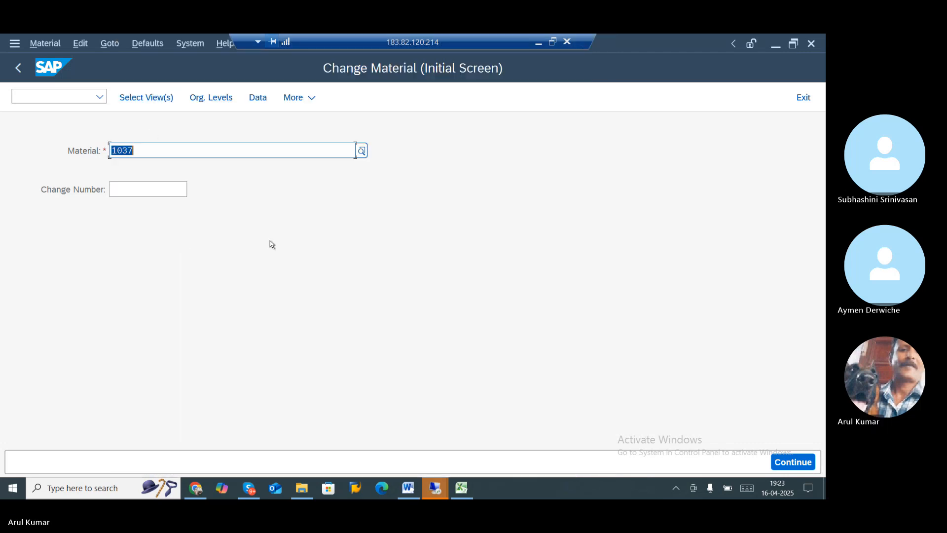
pyautogui.press('Return')
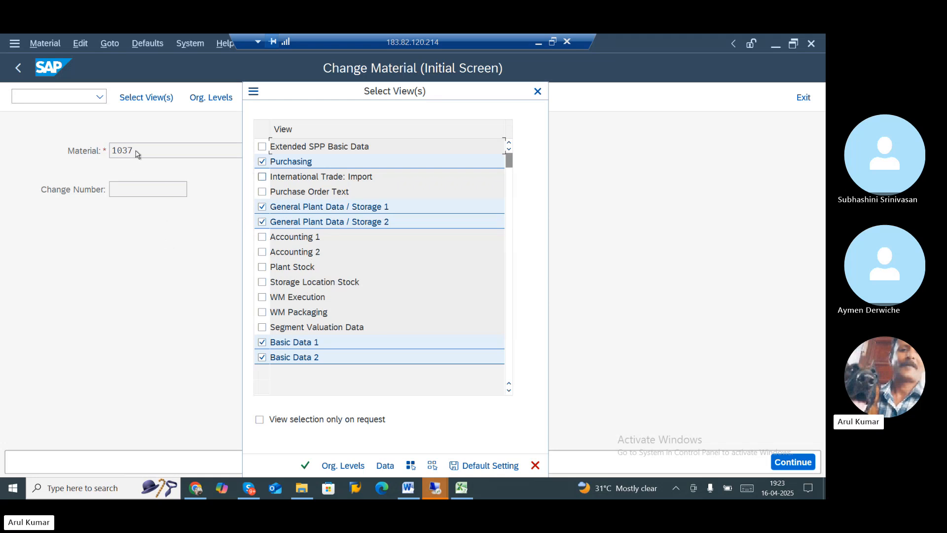
pyautogui.click(305, 465)
pyautogui.click(427, 312)
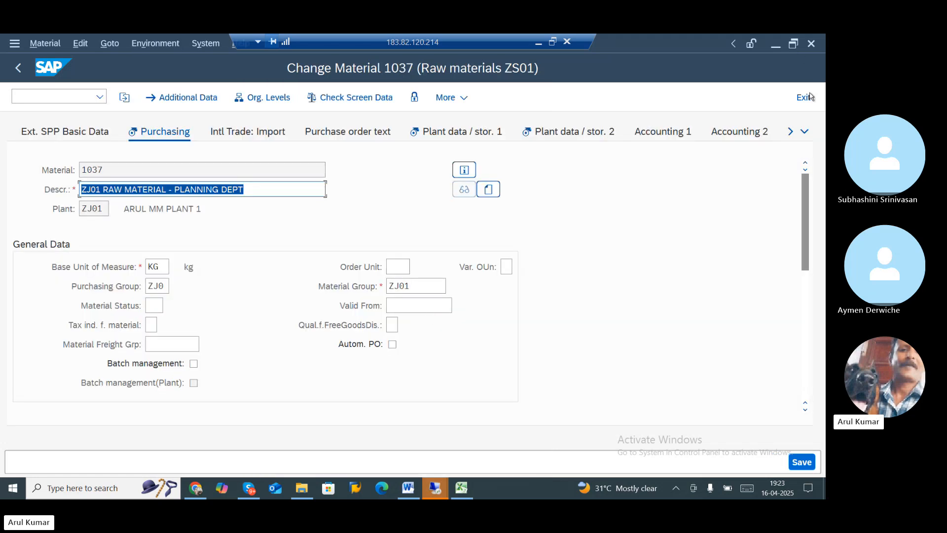
# Enable automatic PO in the Purchasing view of material 1037
pyautogui.click(807, 131)
pyautogui.click(741, 168)
pyautogui.click(392, 345)
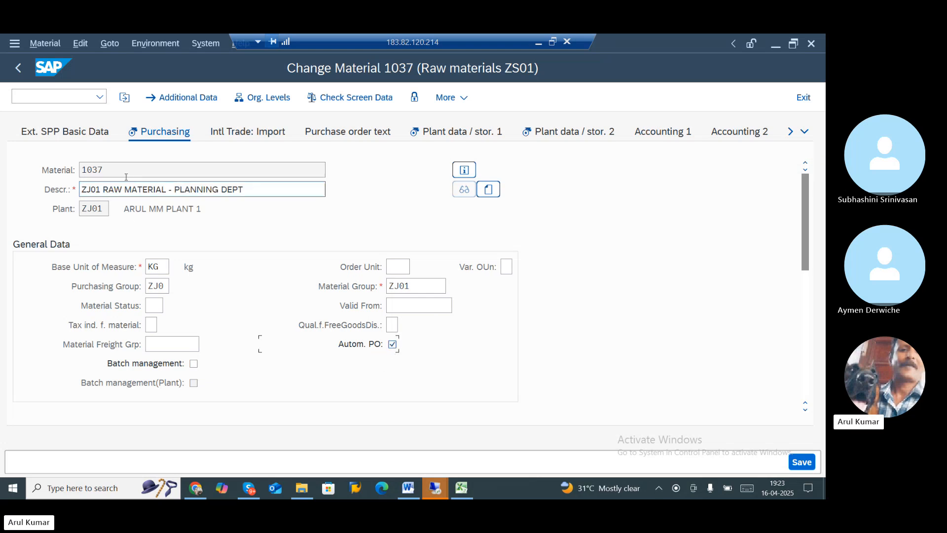
# Copy the material number 1037 and paste it into cell C22 of the suba1 workbook in Excel, beside label M
pyautogui.moveTo(123, 173); pyautogui.dragTo(10, 179)
pyautogui.hotkey('ctrl', 'c')
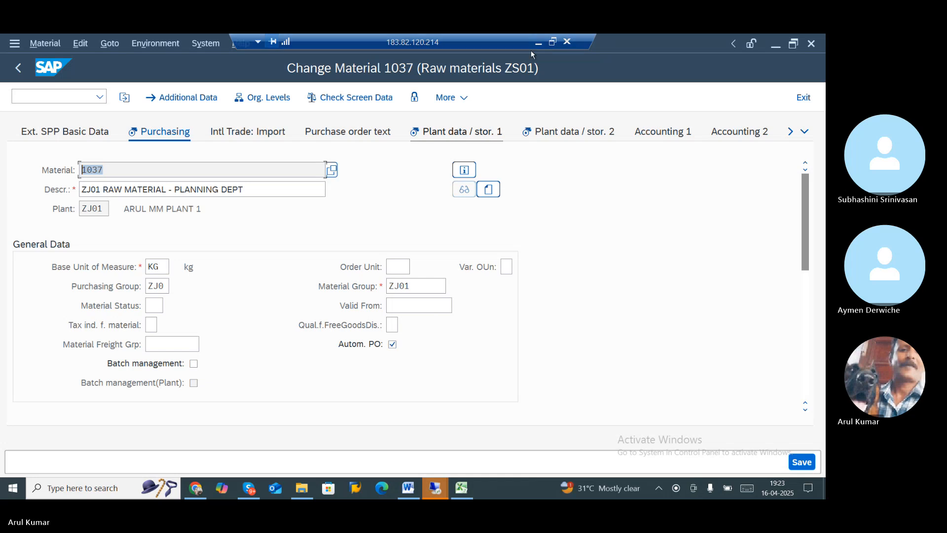
pyautogui.hotkey('alt', 'Tab')
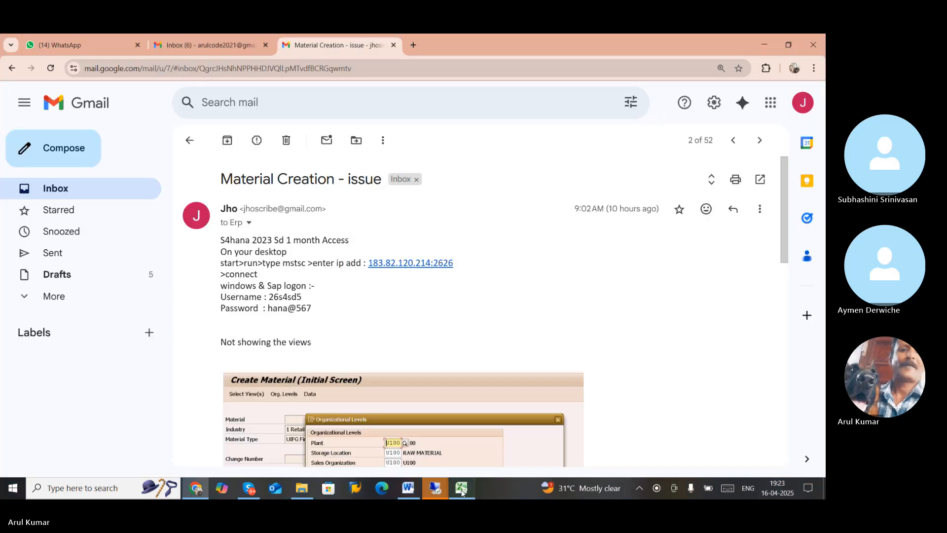
pyautogui.click(462, 490)
pyautogui.click(217, 321)
pyautogui.hotkey('ctrl', 'v')
pyautogui.click(226, 367)
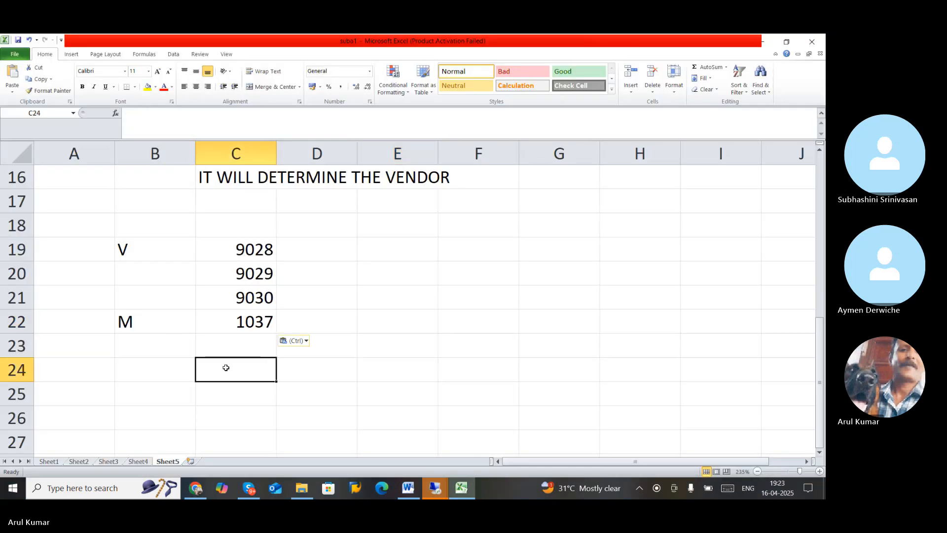
pyautogui.click(156, 367)
# Switch back to the SAP remote session and save the changes to material 1037
pyautogui.hotkey('alt', 'Tab')
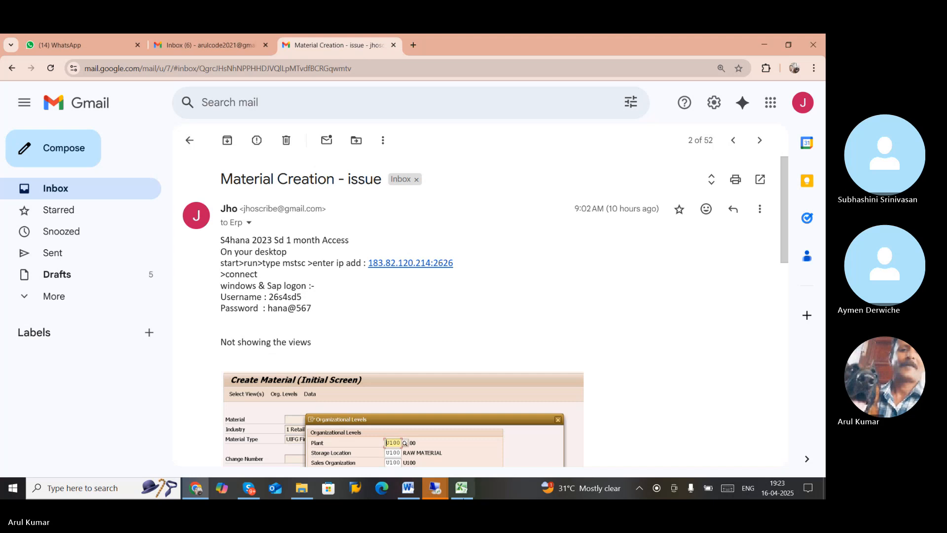
pyautogui.click(446, 490)
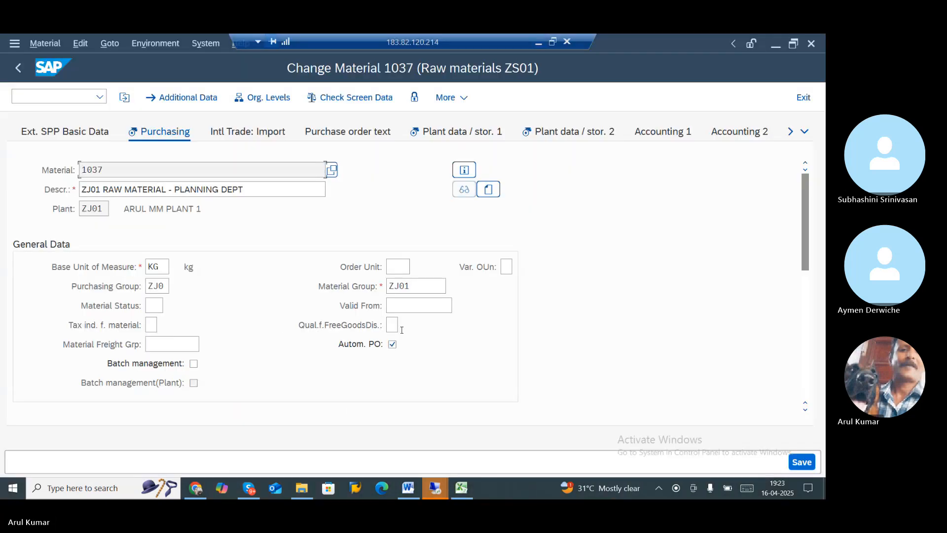
pyautogui.click(802, 462)
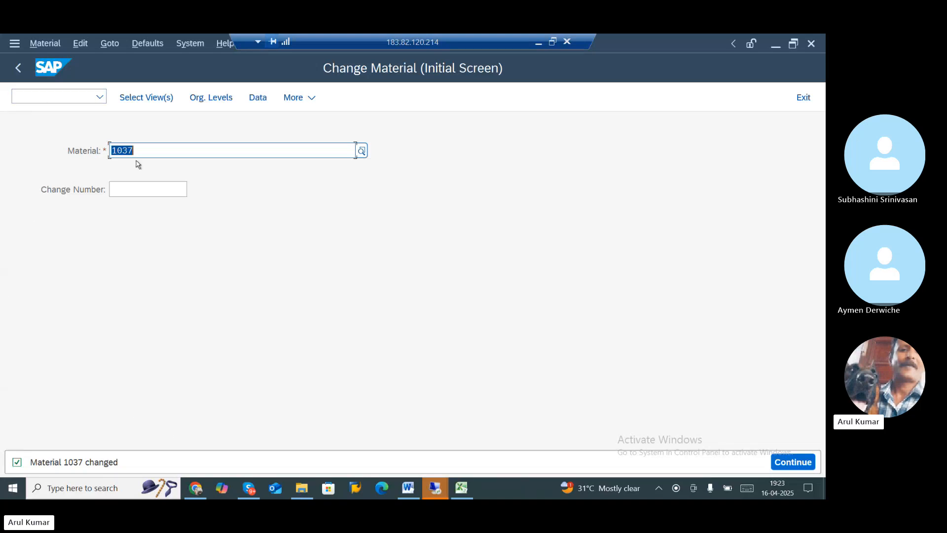
# Leave the material change and start transaction OBBG with /NOBBG
pyautogui.moveTo(137, 150); pyautogui.dragTo(105, 143)
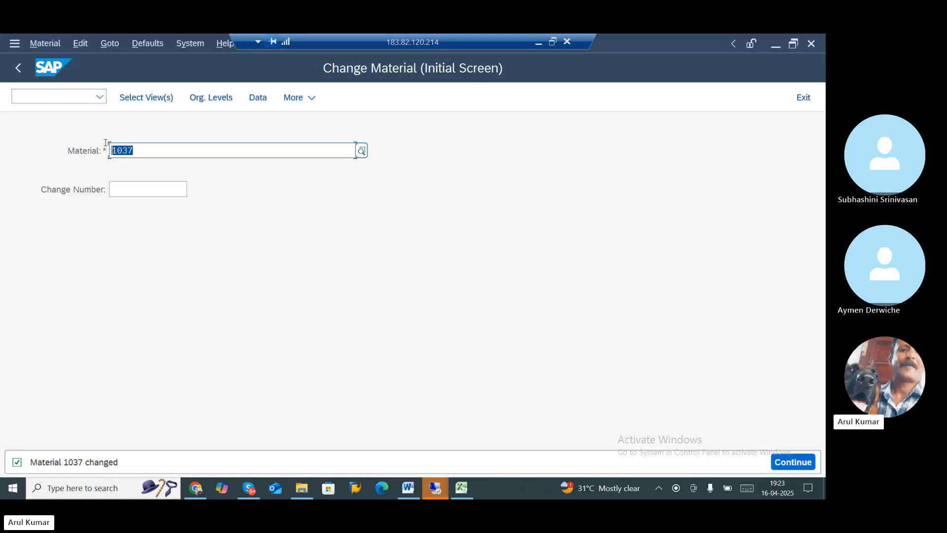
pyautogui.click(45, 98)
pyautogui.write('/')
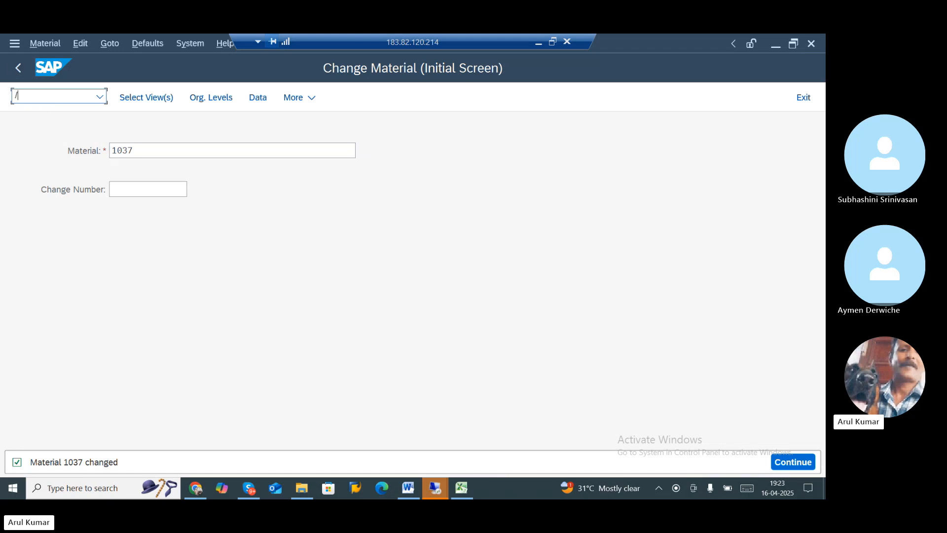
pyautogui.write('NOBBG')
pyautogui.press('Return')
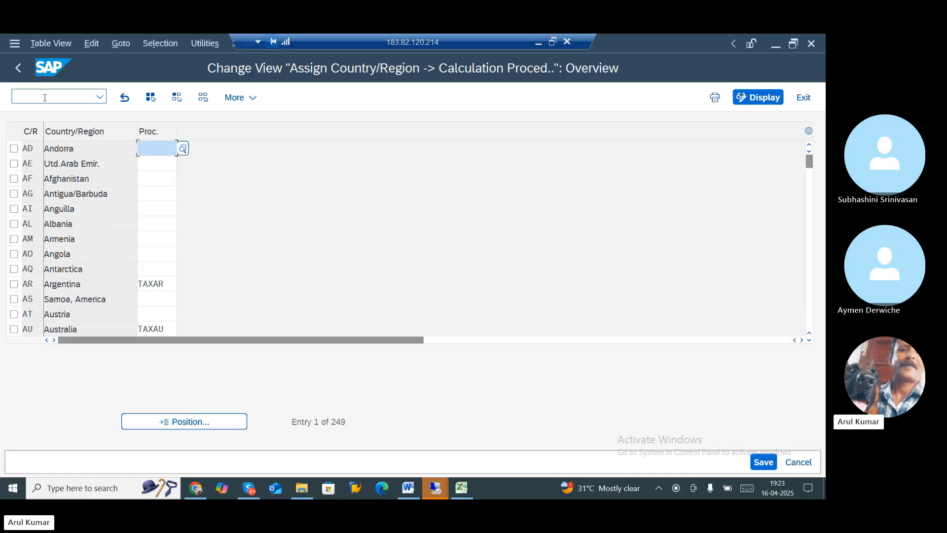
# Find country IN, assign tax procedure ZJ01TX to India and save with the proposed customizing request
pyautogui.click(182, 422)
pyautogui.write('IN')
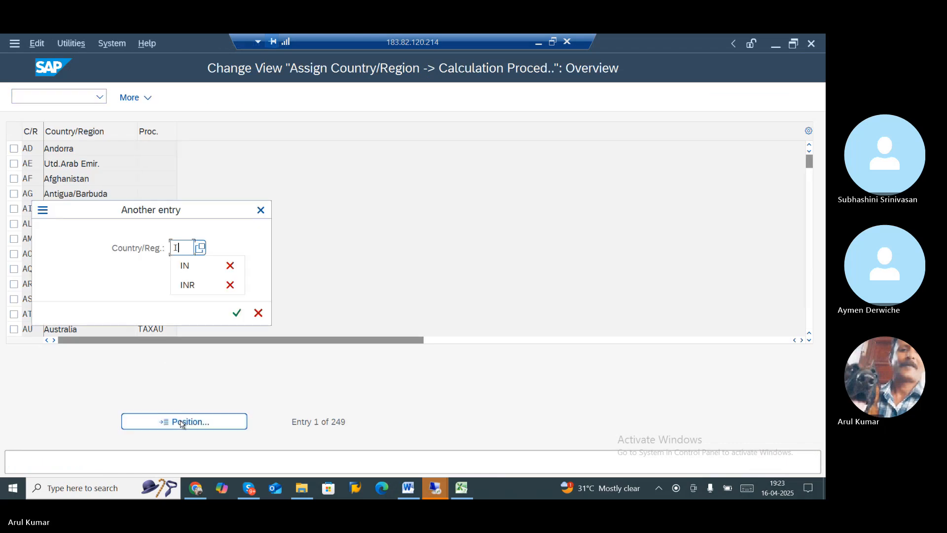
pyautogui.press('Return')
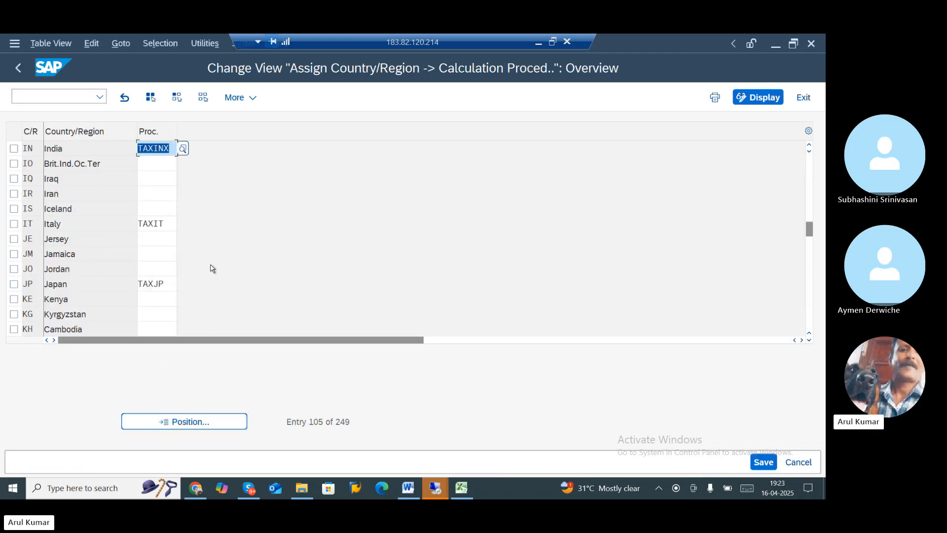
pyautogui.write('ZJ0')
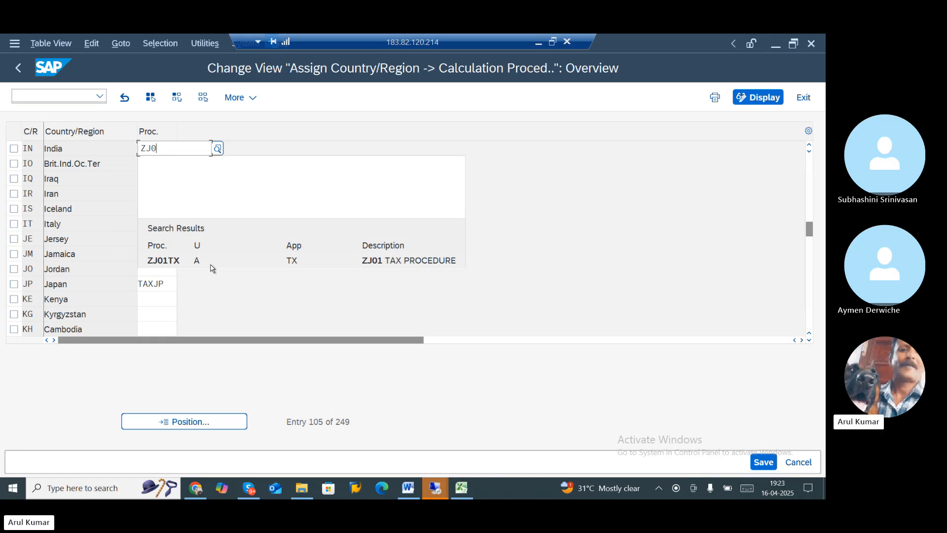
pyautogui.click(188, 241)
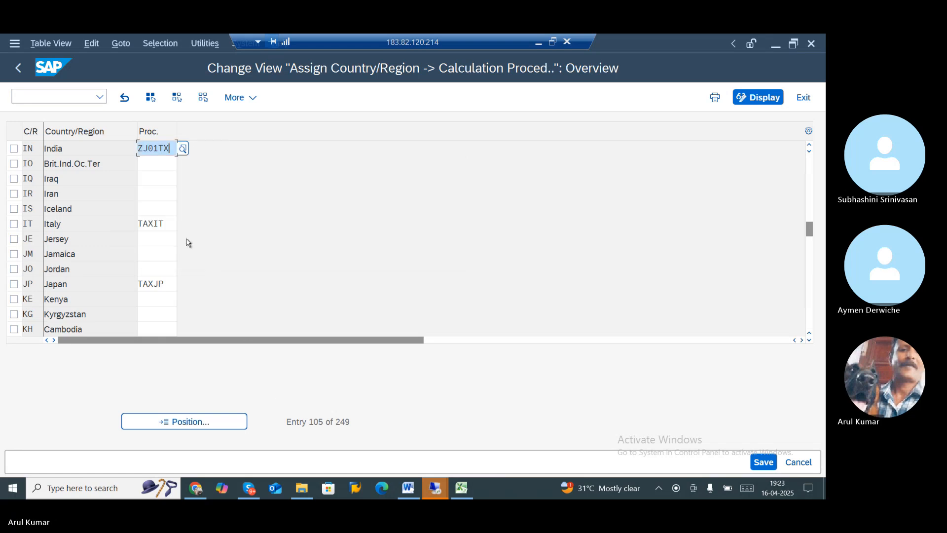
pyautogui.hotkey('ctrl', 's')
pyautogui.click(310, 312)
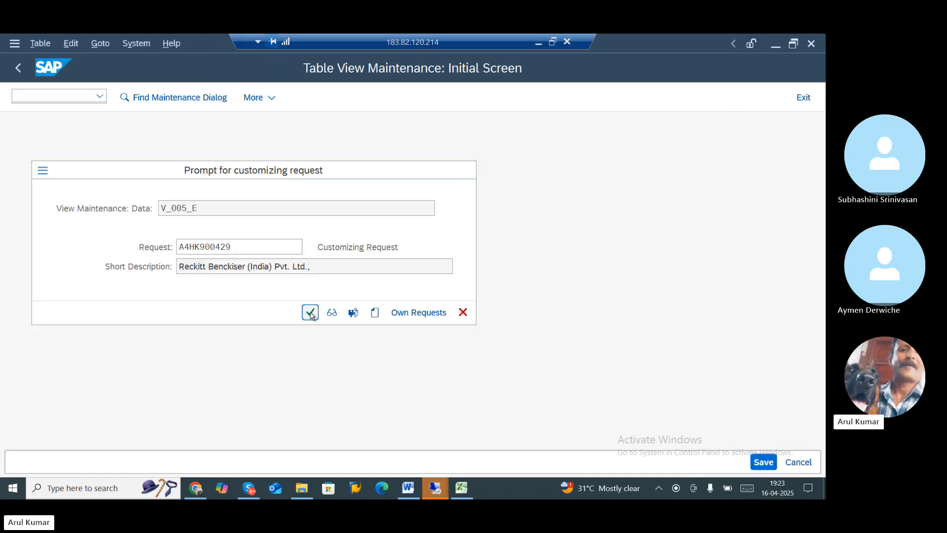
# Start transaction ME11 with /NME11 to create a purchasing info record
pyautogui.click(59, 97)
pyautogui.write('/')
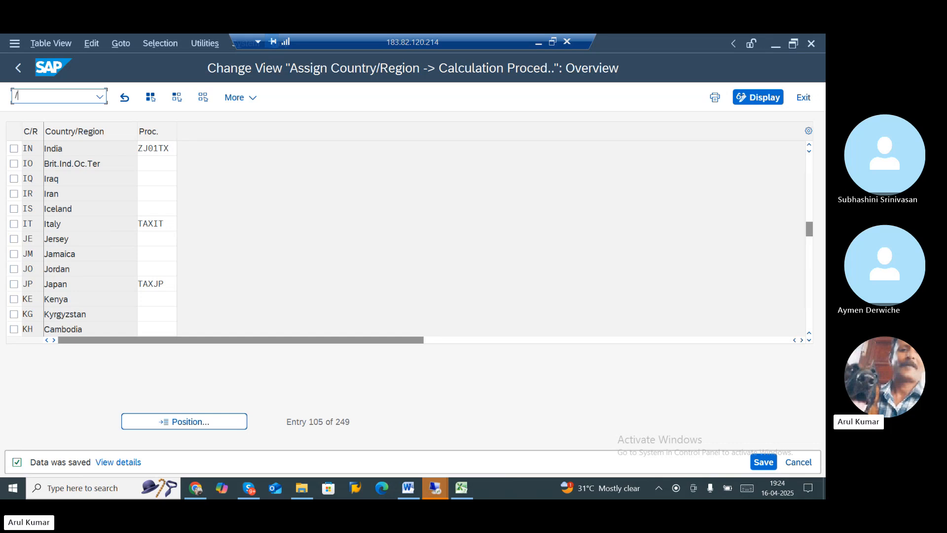
pyautogui.write('NME11')
pyautogui.press('Return')
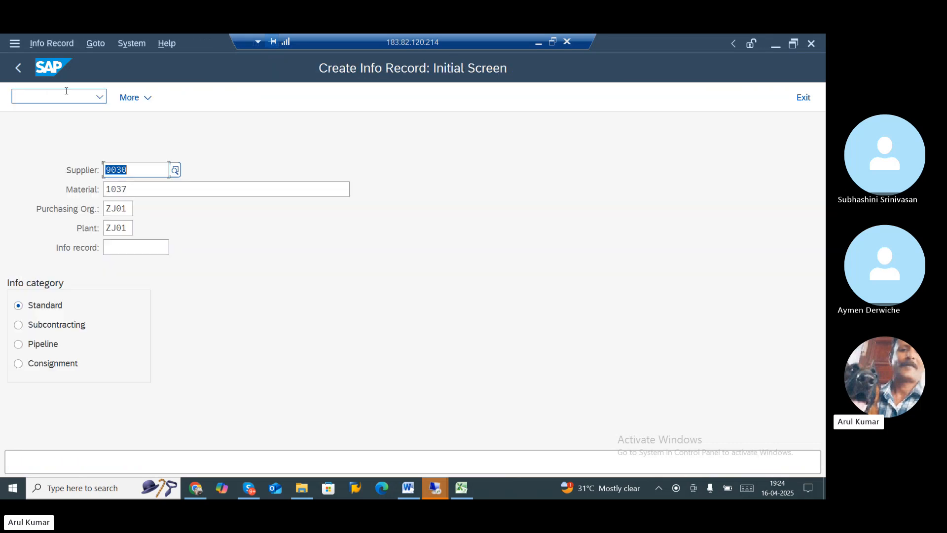
# Show the remote session in a window and check its supplier and material entries against the vendor and material list in Excel
pyautogui.hotkey('alt', 'Tab')
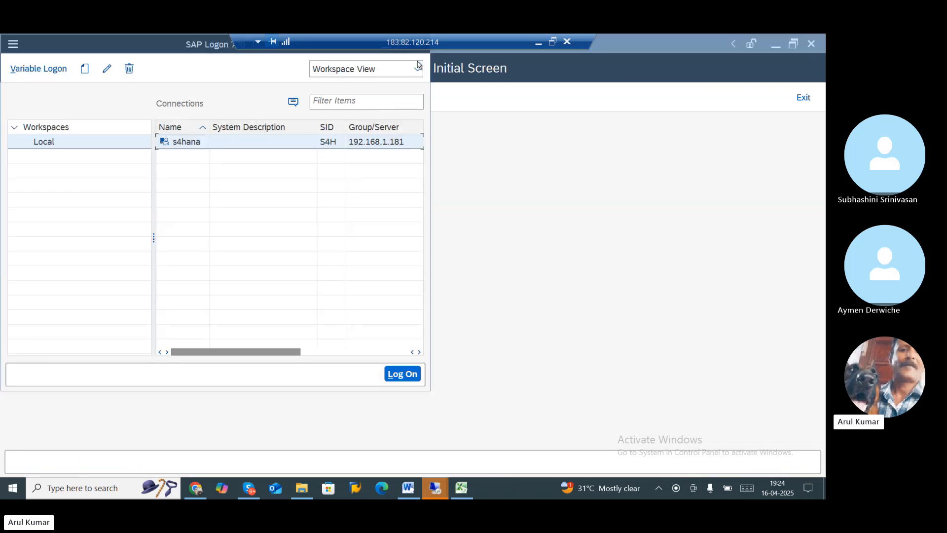
pyautogui.hotkey('alt', 'Tab')
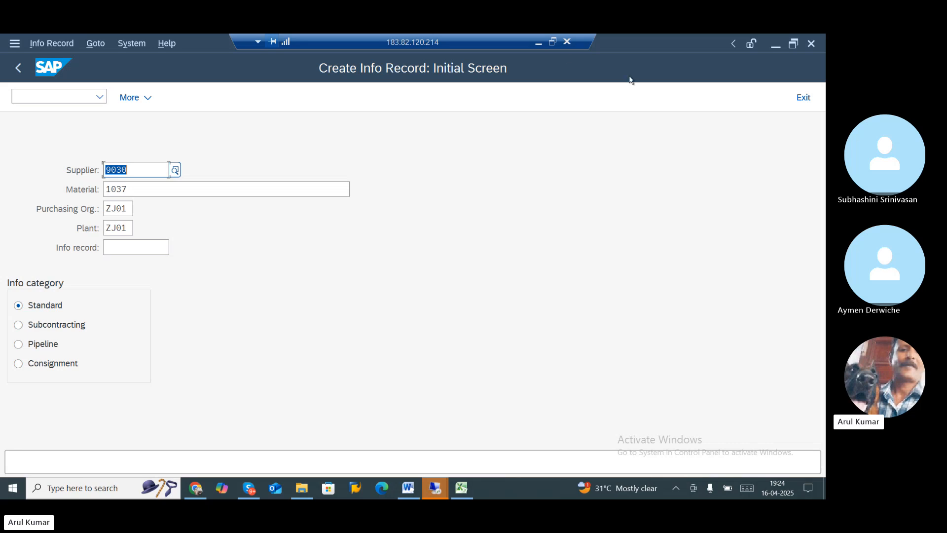
pyautogui.click(552, 42)
pyautogui.hotkey('alt', 'Tab')
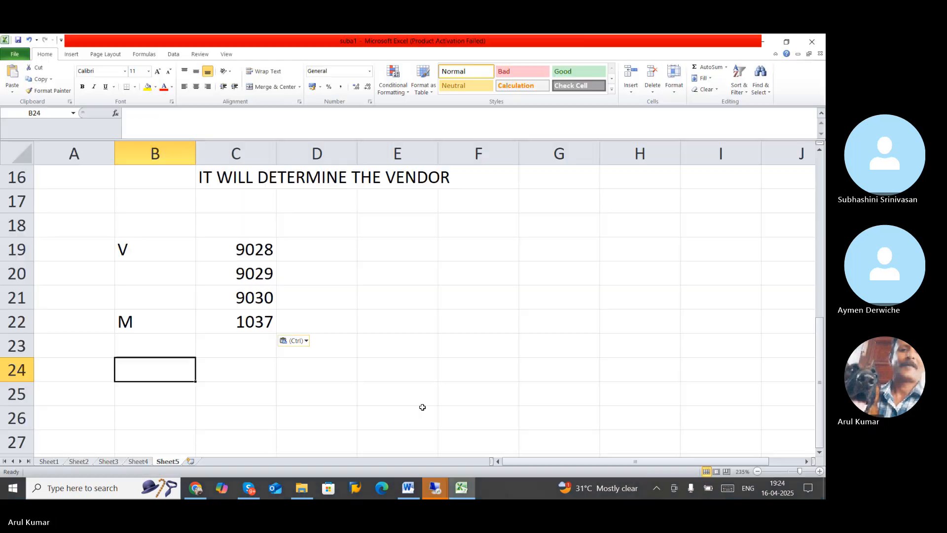
pyautogui.click(224, 321)
pyautogui.hotkey('alt', 'Tab')
pyautogui.click(143, 209)
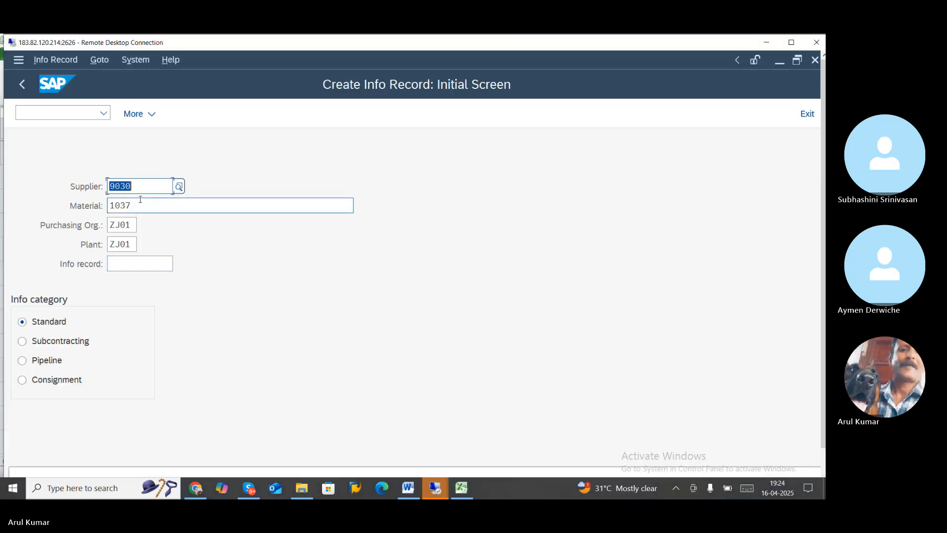
pyautogui.doubleClick(144, 209)
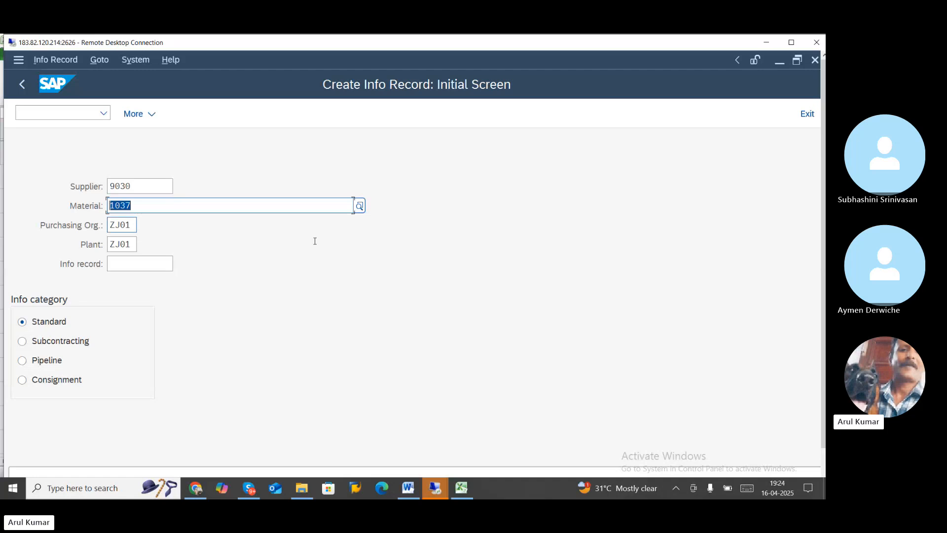
pyautogui.hotkey('alt', 'Tab')
pyautogui.click(267, 302)
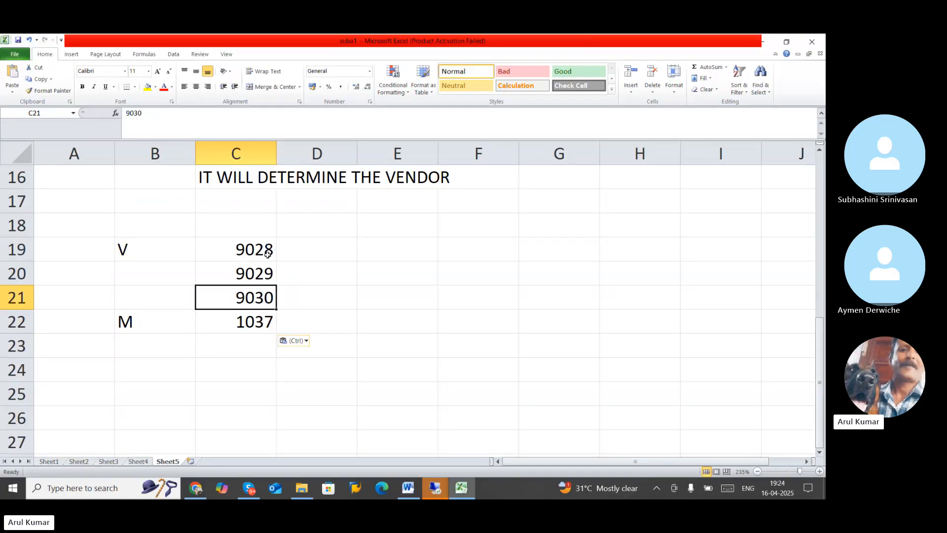
pyautogui.click(265, 250)
# Return to the SAP remote session, set the info record's supplier to 9028 and continue to the general data
pyautogui.hotkey('alt', 'Tab')
pyautogui.click(137, 186)
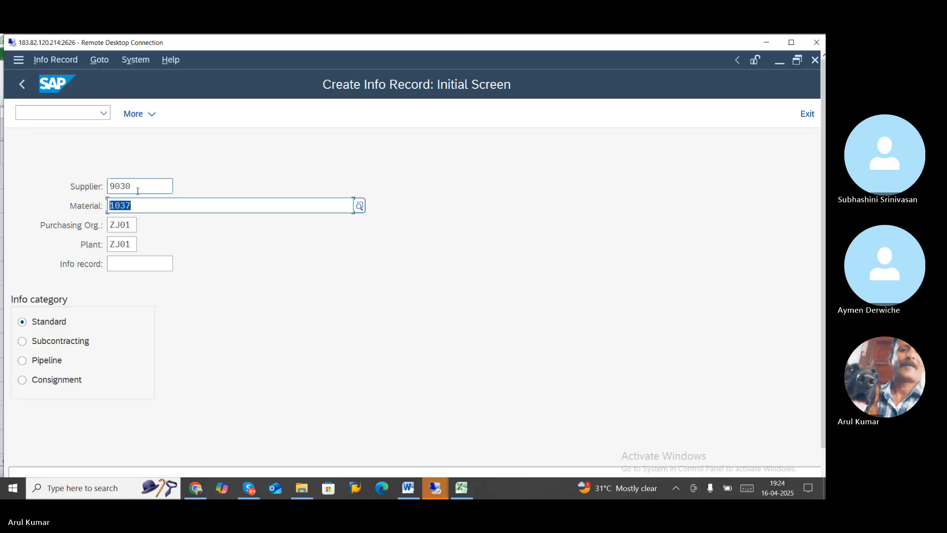
pyautogui.press('BackSpace')
pyautogui.press('BackSpace')
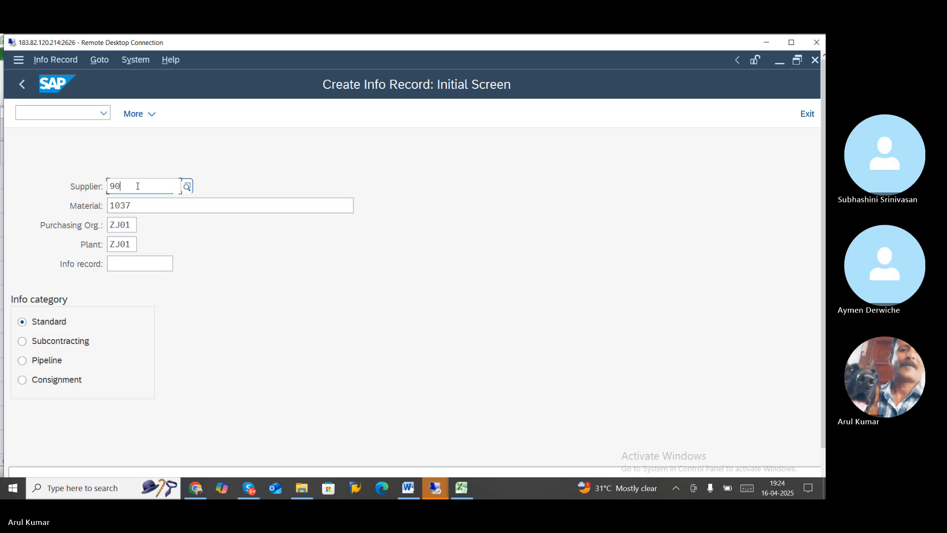
pyautogui.write('28')
pyautogui.press('Return')
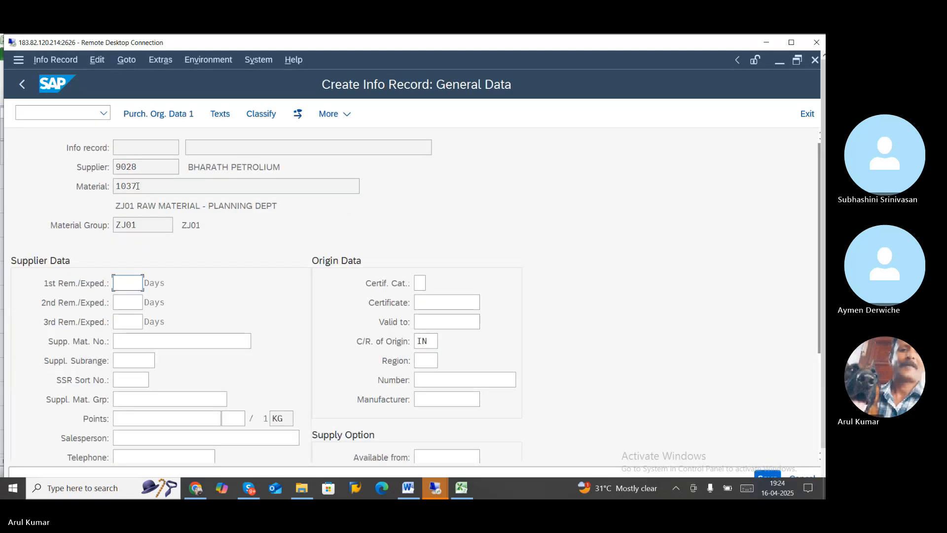
# Go to the info record's purchasing organization data 1 and set the planned delivery time to 7 days
pyautogui.click(176, 113)
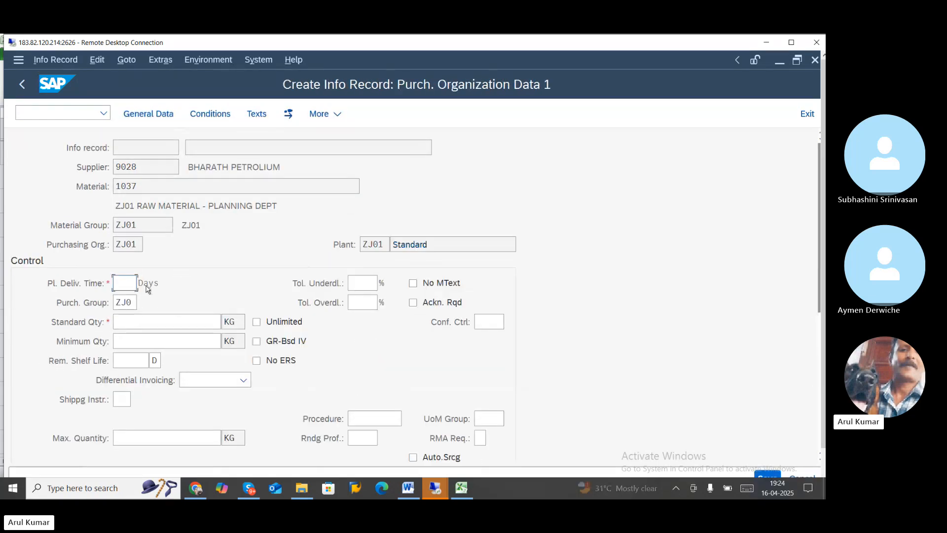
pyautogui.write('7')
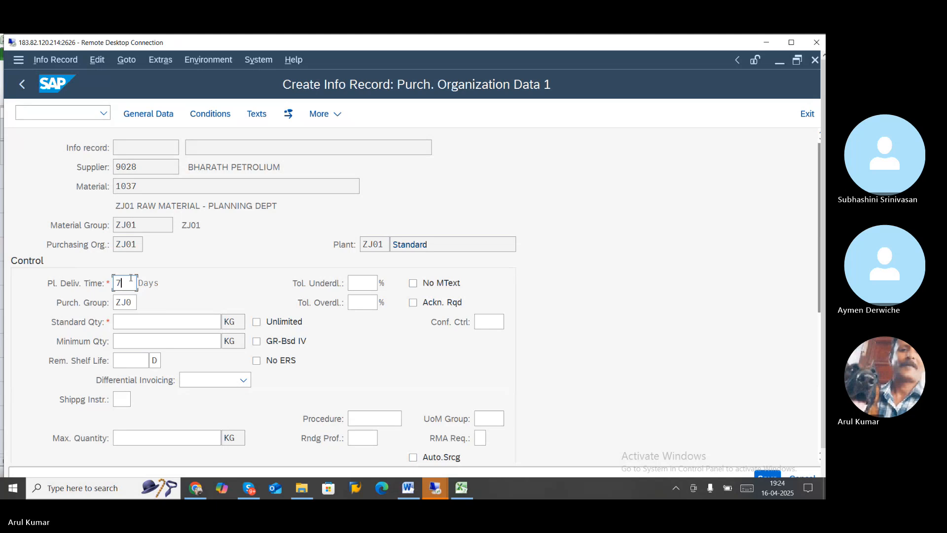
pyautogui.click(153, 327)
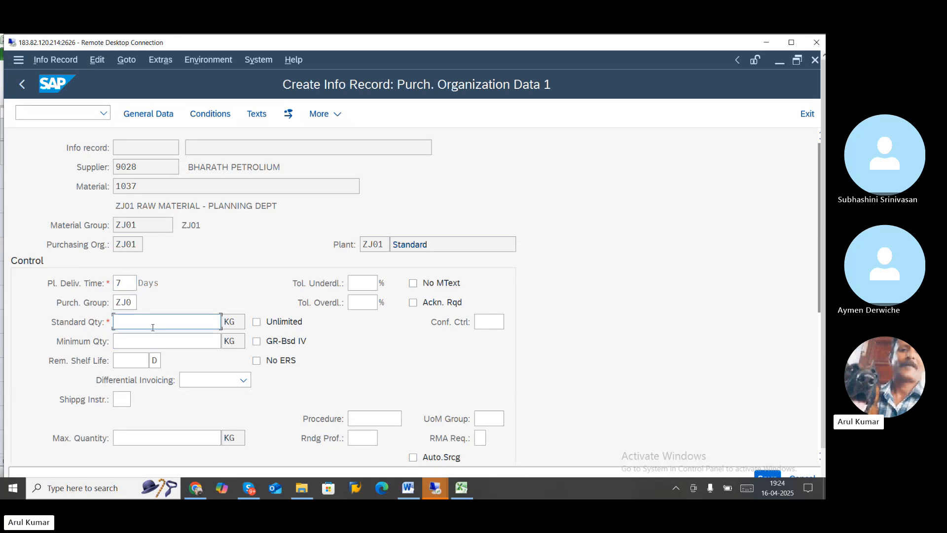
# Set the standard quantity to 100 KG and enable No ERS for the info record
pyautogui.write('100')
pyautogui.click(364, 361)
pyautogui.scroll(-1, 366, 365)
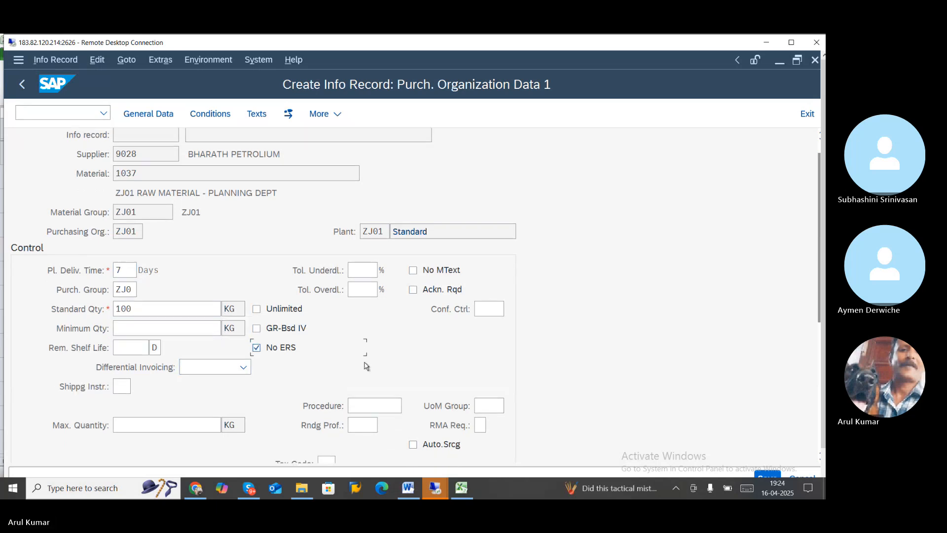
pyautogui.scroll(-3, 365, 365)
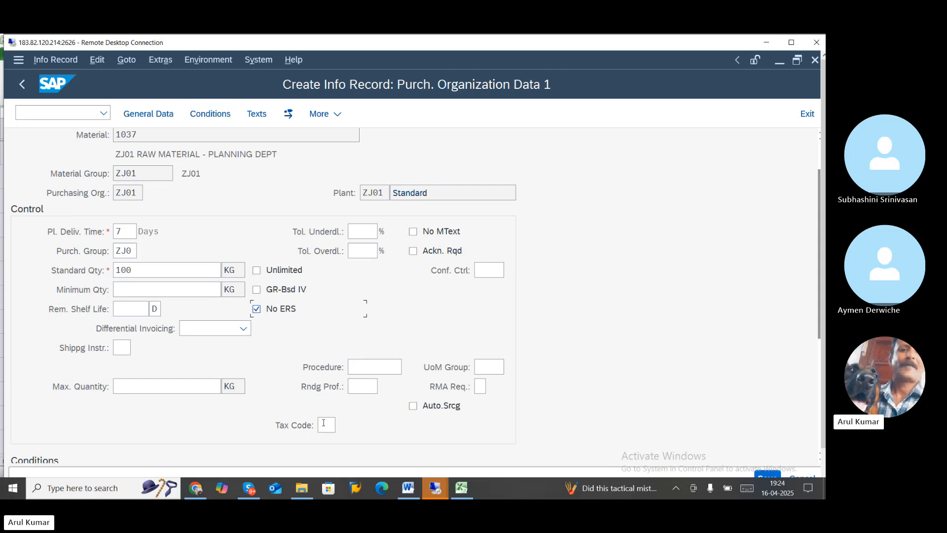
pyautogui.click(323, 424)
pyautogui.click(342, 425)
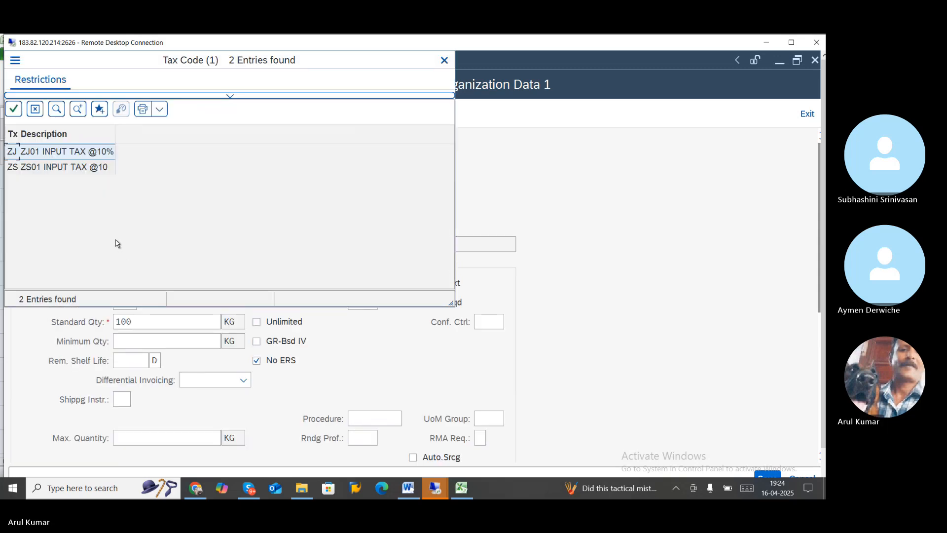
pyautogui.doubleClick(40, 156)
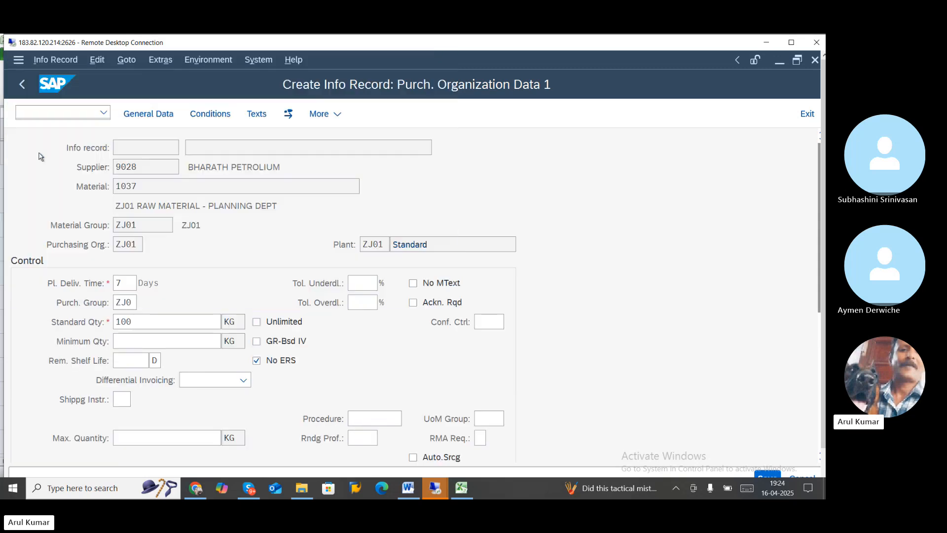
# Enter a net price of 100 INR per 1 KG in the info record's conditions and confirm the data
pyautogui.scroll(-3, 205, 383)
pyautogui.scroll(-2, 207, 353)
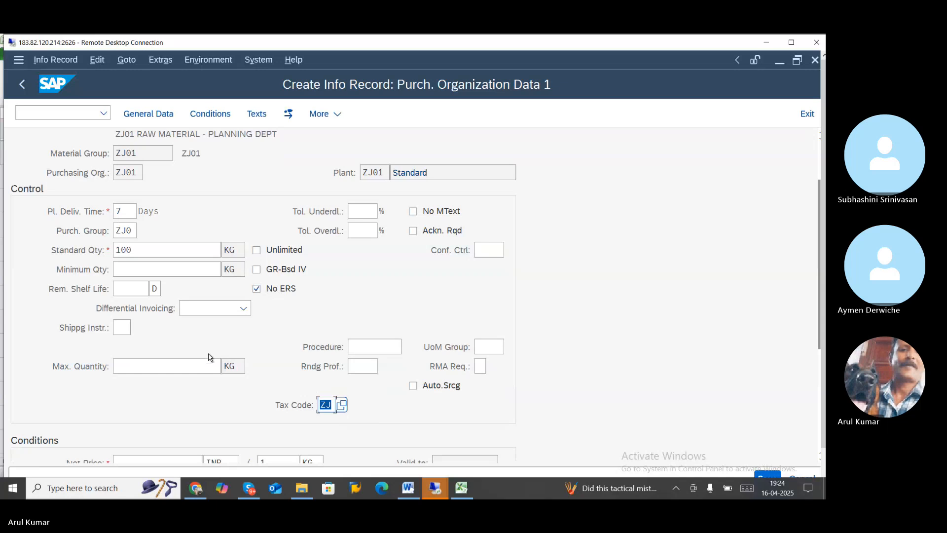
pyautogui.scroll(-4, 208, 357)
pyautogui.click(180, 380)
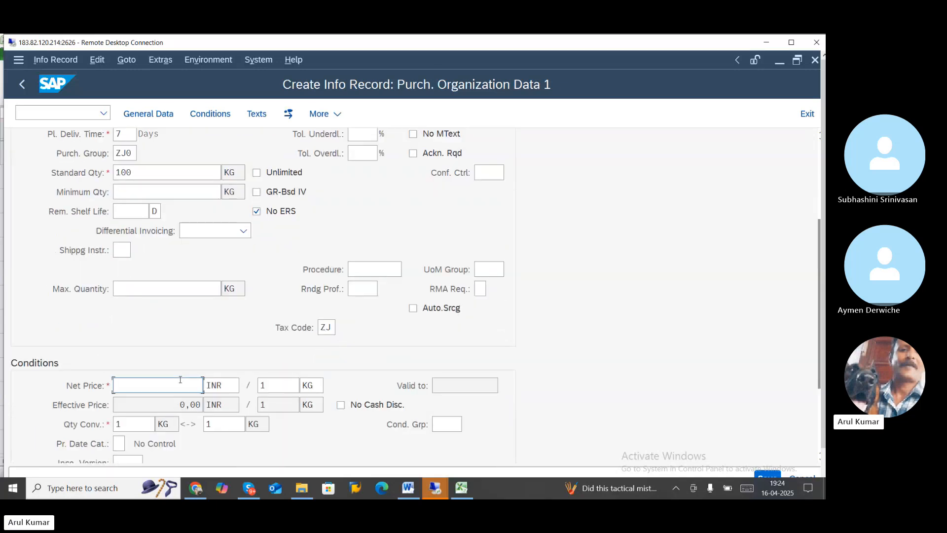
pyautogui.write('100')
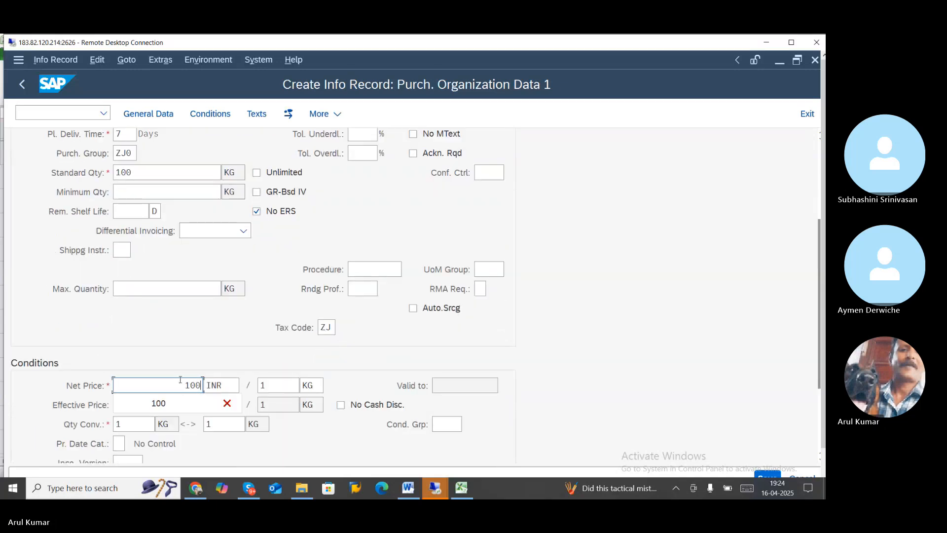
pyautogui.press('Return')
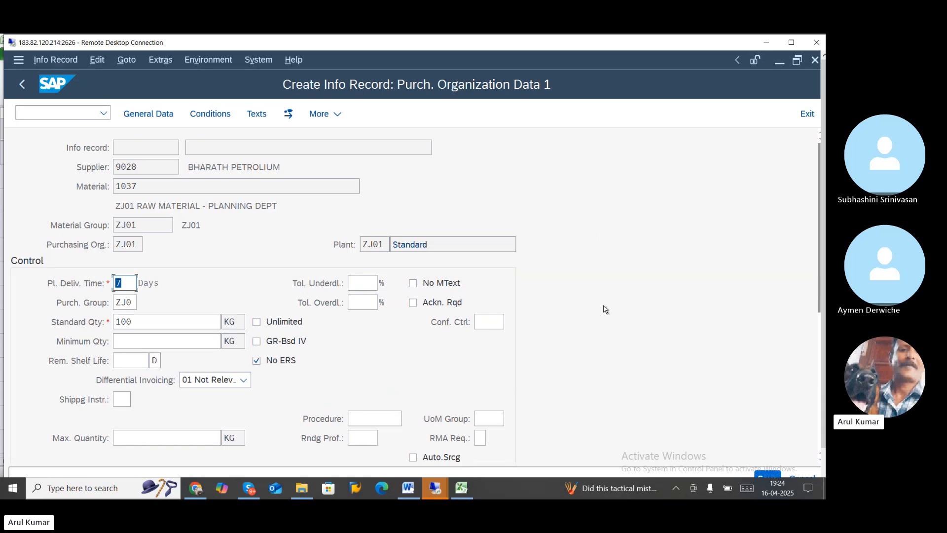
# Open the scales of the PB00 gross price condition and set the first scale quantity to 100 KG
pyautogui.click(210, 114)
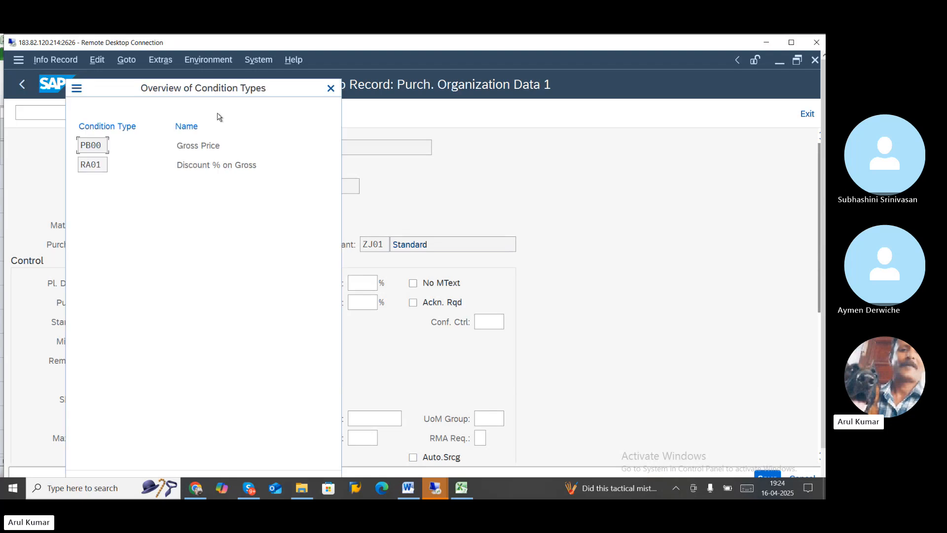
pyautogui.doubleClick(95, 145)
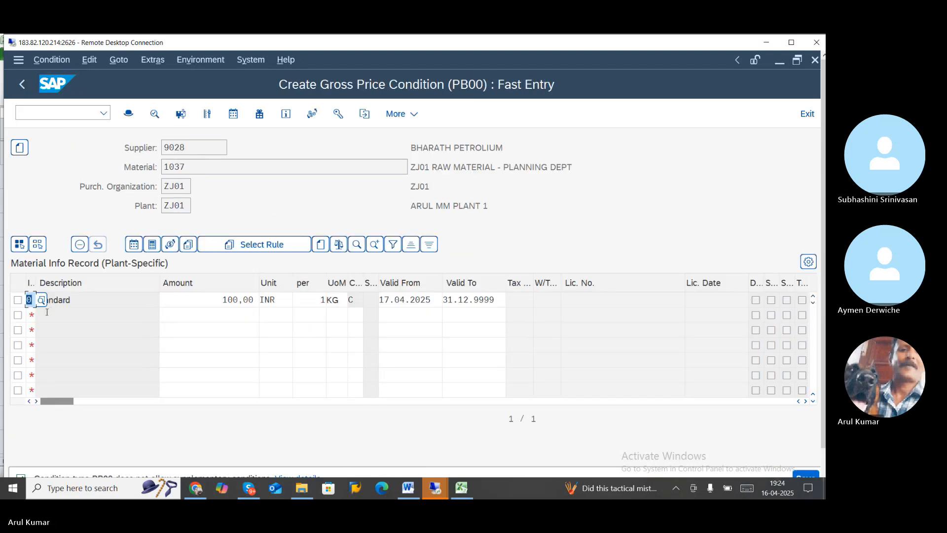
pyautogui.click(18, 300)
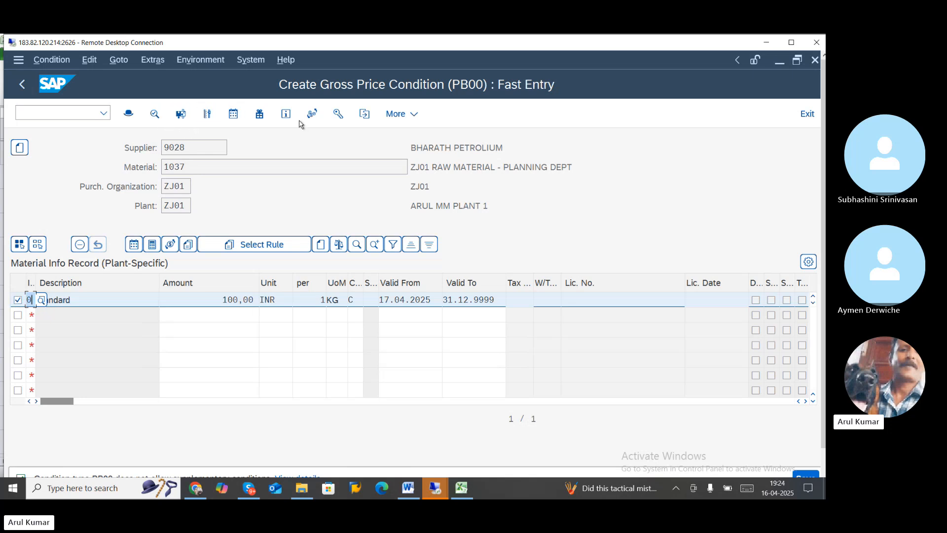
pyautogui.click(207, 115)
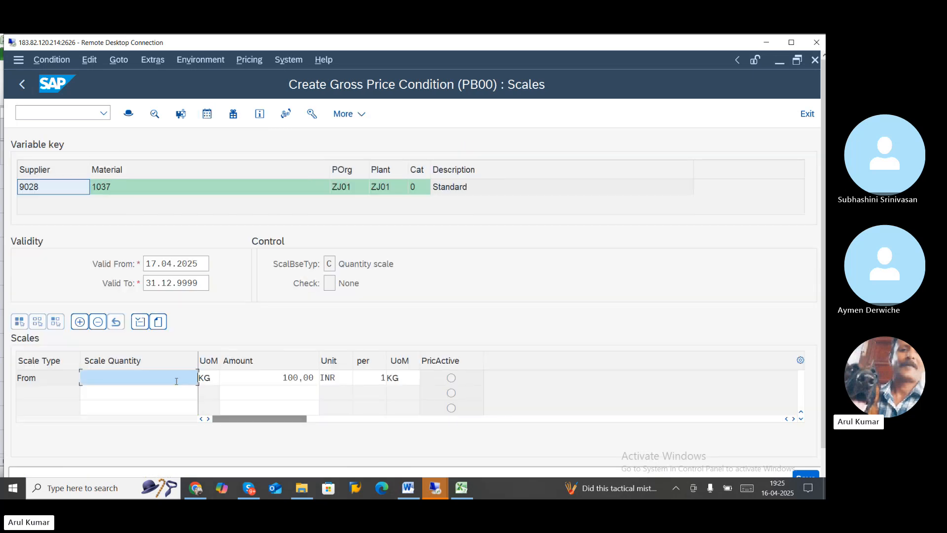
pyautogui.write('100')
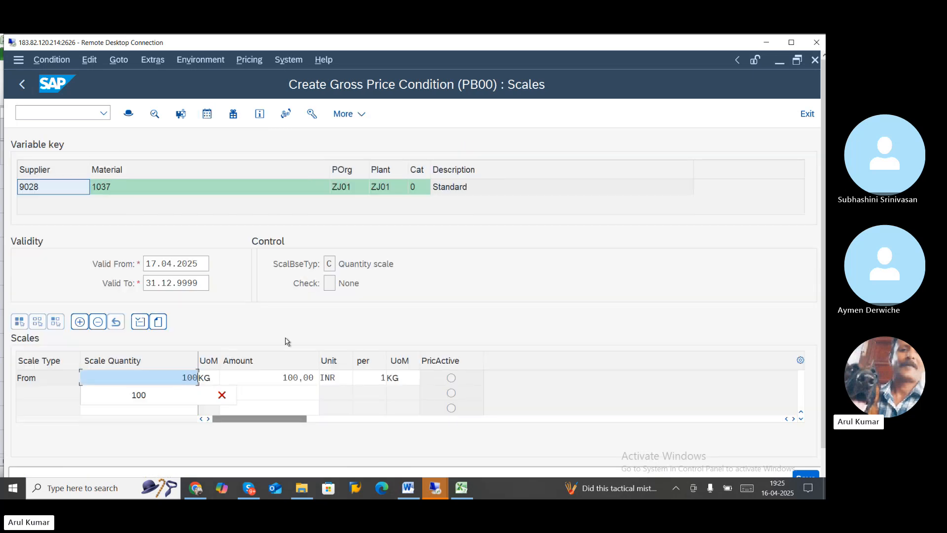
pyautogui.press('Escape')
# Add a second gross price scale level from quantity 150 with an amount of 98
pyautogui.click(190, 393)
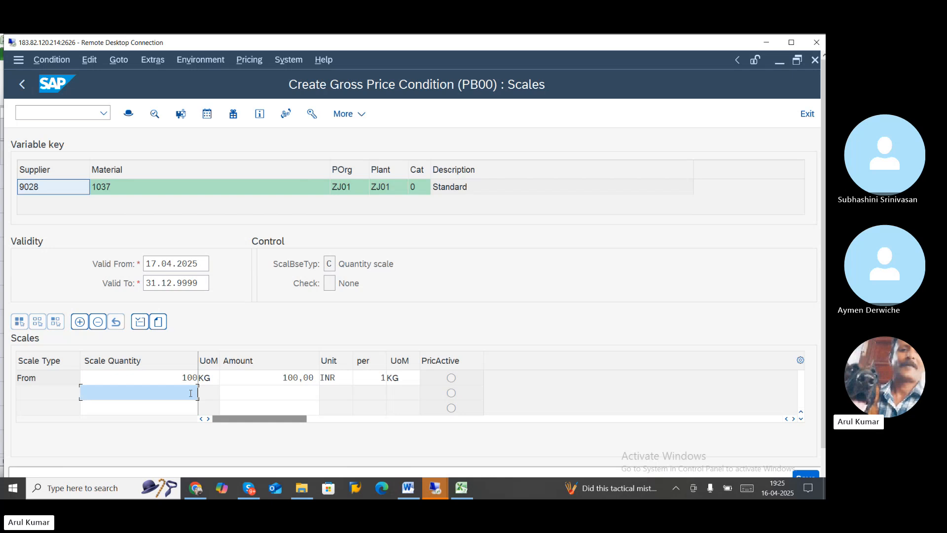
pyautogui.click(245, 389)
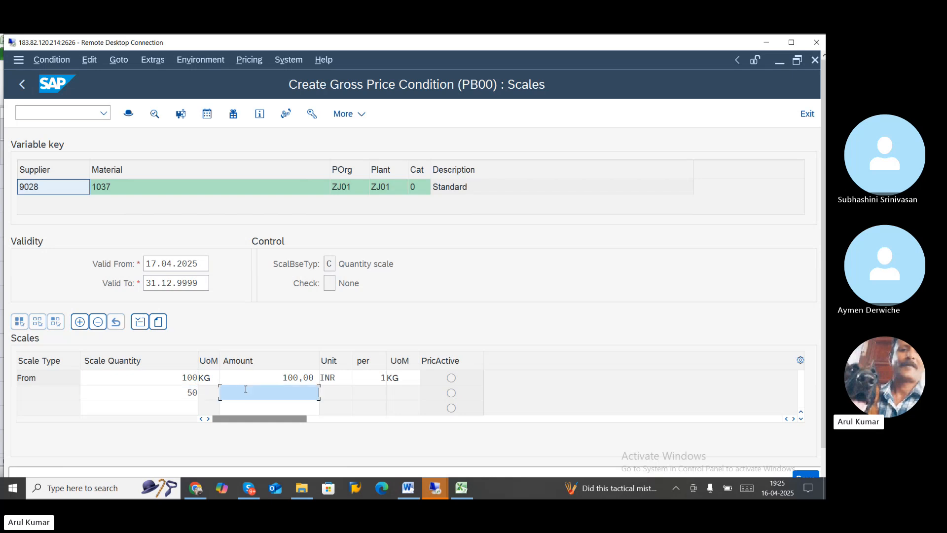
pyautogui.click(173, 393)
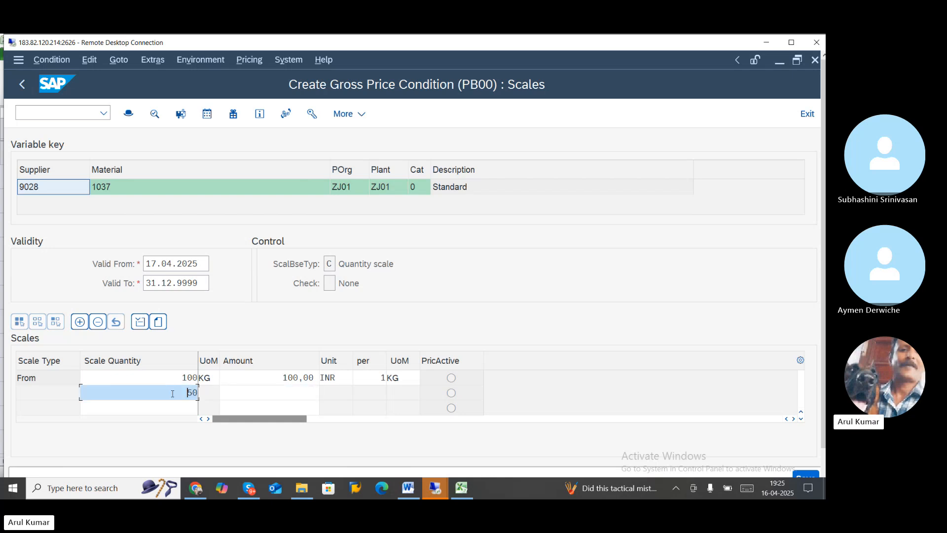
pyautogui.write('150')
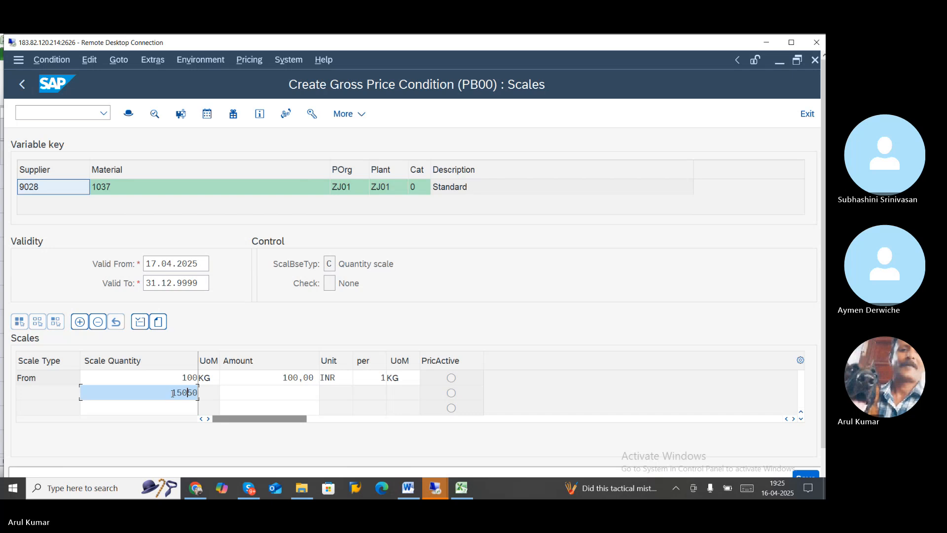
pyautogui.click(295, 388)
pyautogui.write('98')
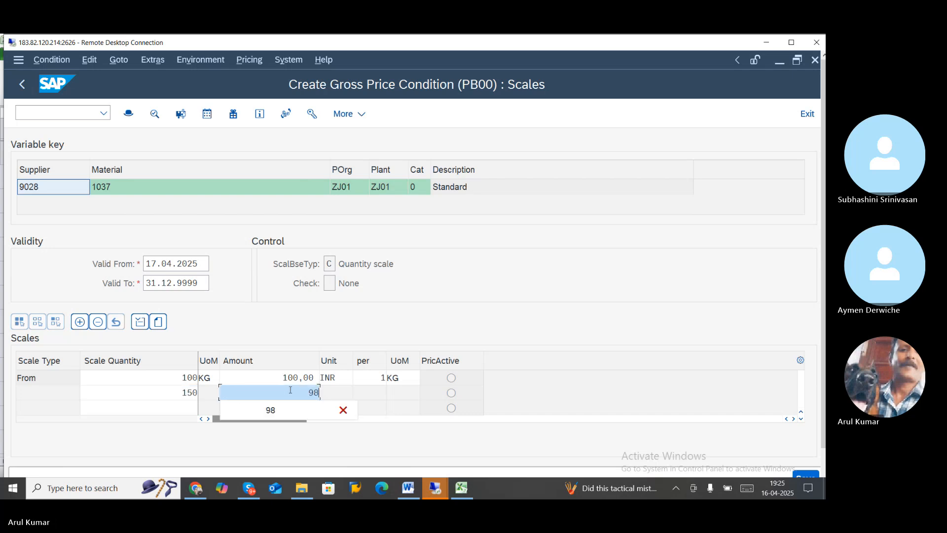
# Add a third gross price scale level from quantity 200 with an amount of 96, and return to the purchasing organization data
pyautogui.click(167, 410)
pyautogui.write('20')
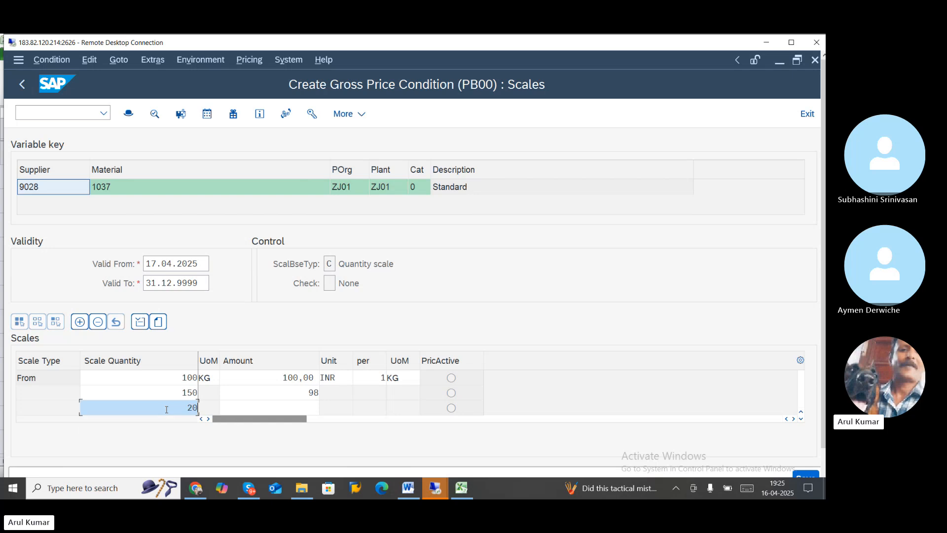
pyautogui.write('0')
pyautogui.click(307, 409)
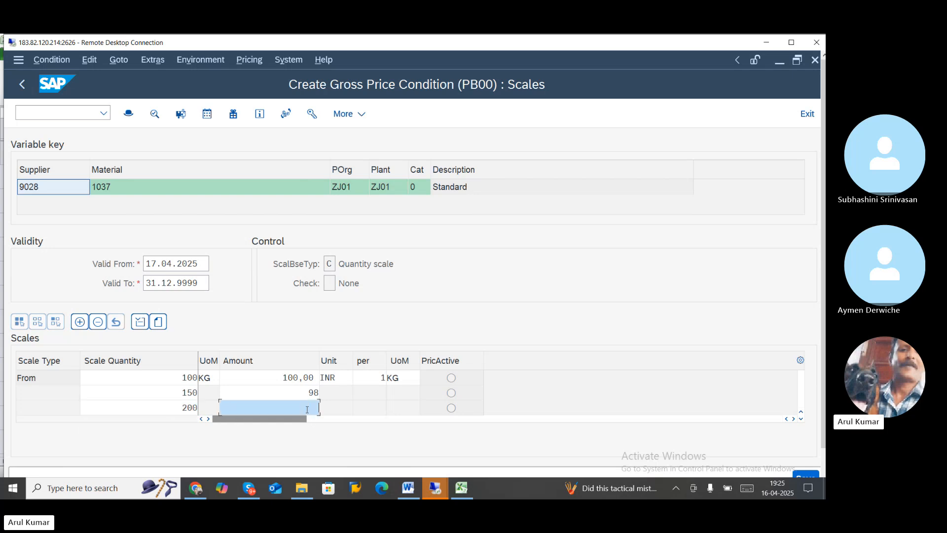
pyautogui.write('96')
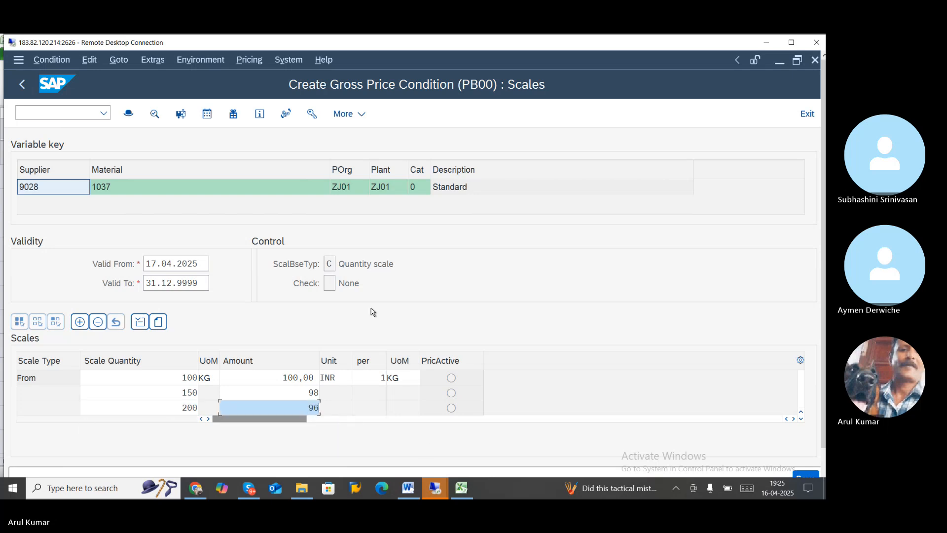
pyautogui.click(23, 86)
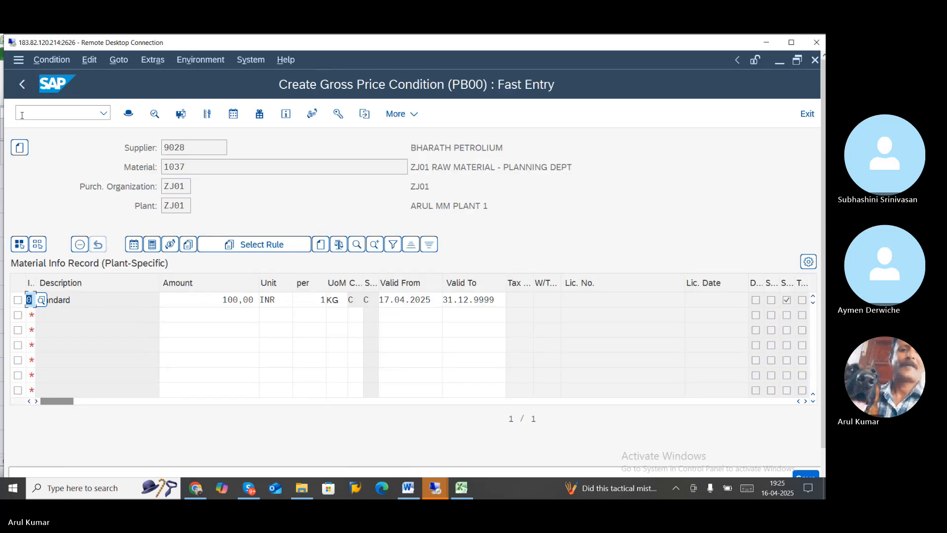
pyautogui.click(23, 89)
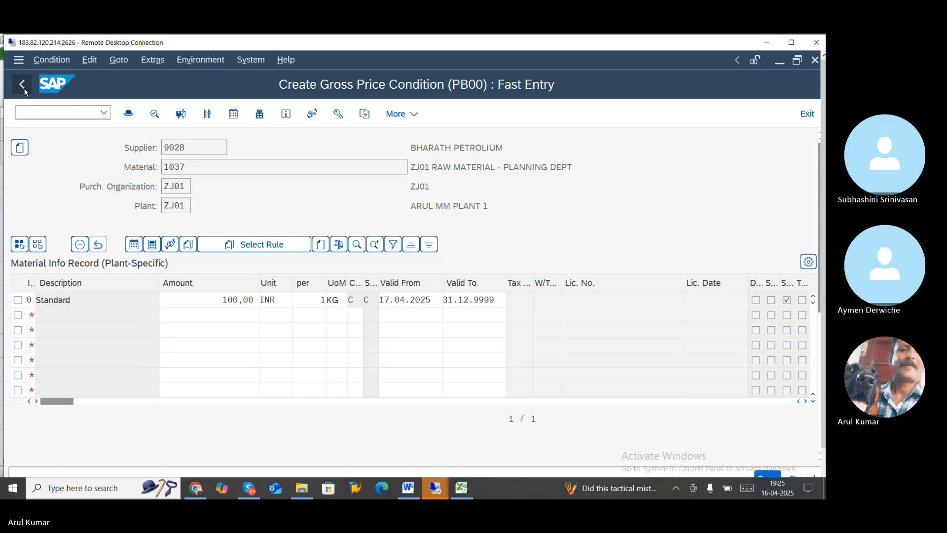
# Add the RA01 Discount % on Gross condition to the info record with an amount of 2 %
pyautogui.click(214, 111)
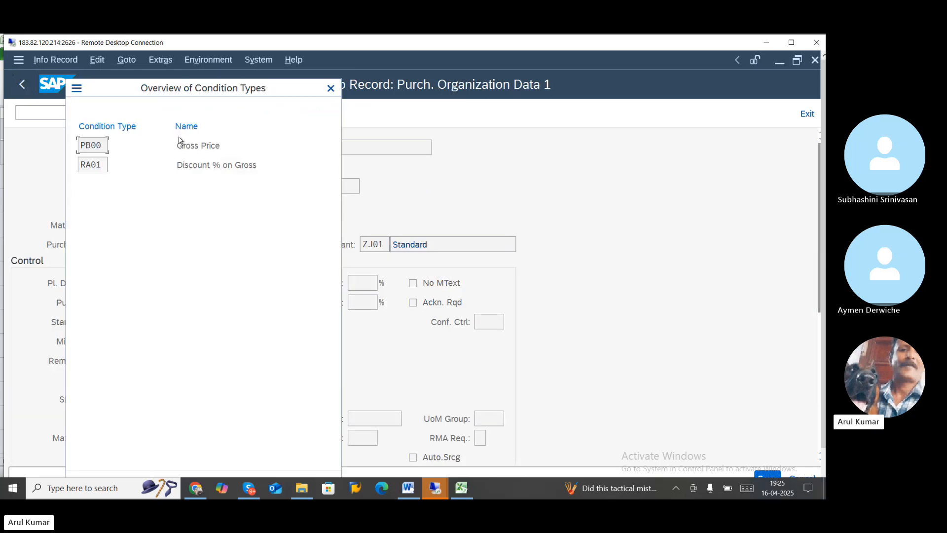
pyautogui.doubleClick(211, 163)
pyautogui.click(18, 300)
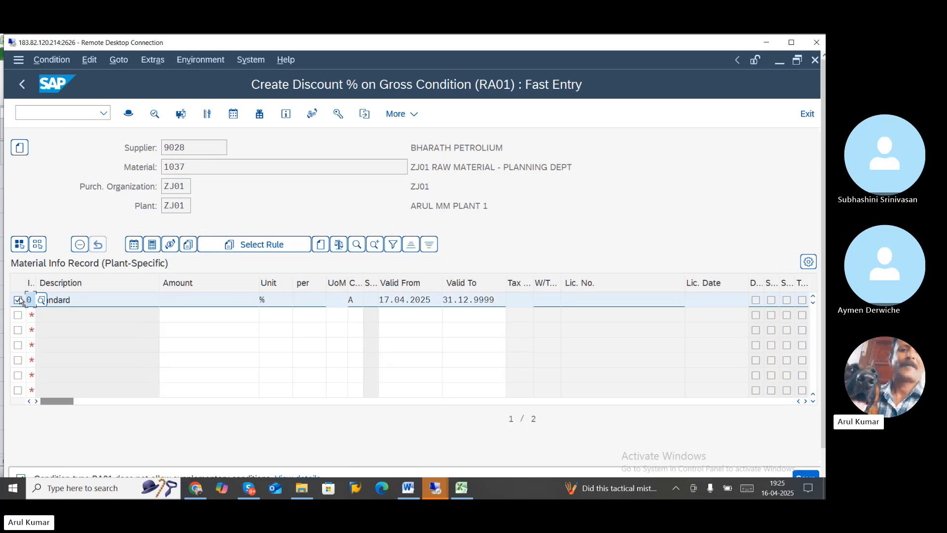
pyautogui.click(217, 298)
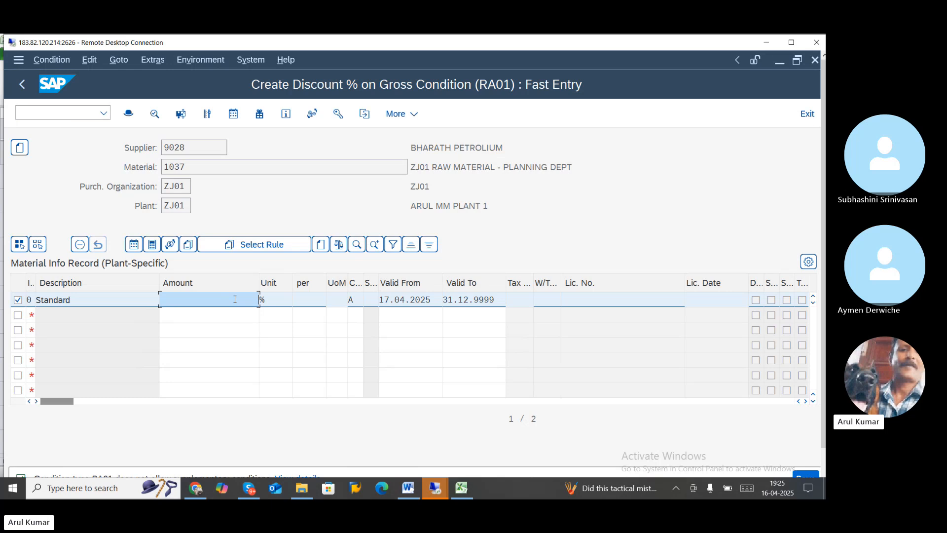
pyautogui.write('10000')
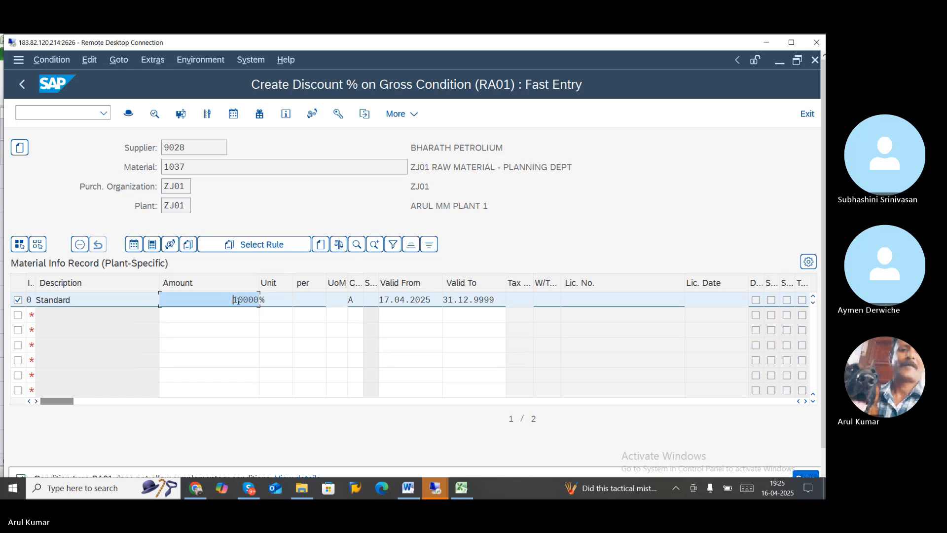
pyautogui.moveTo(238, 301); pyautogui.dragTo(284, 304)
pyautogui.press('BackSpace')
pyautogui.write('2')
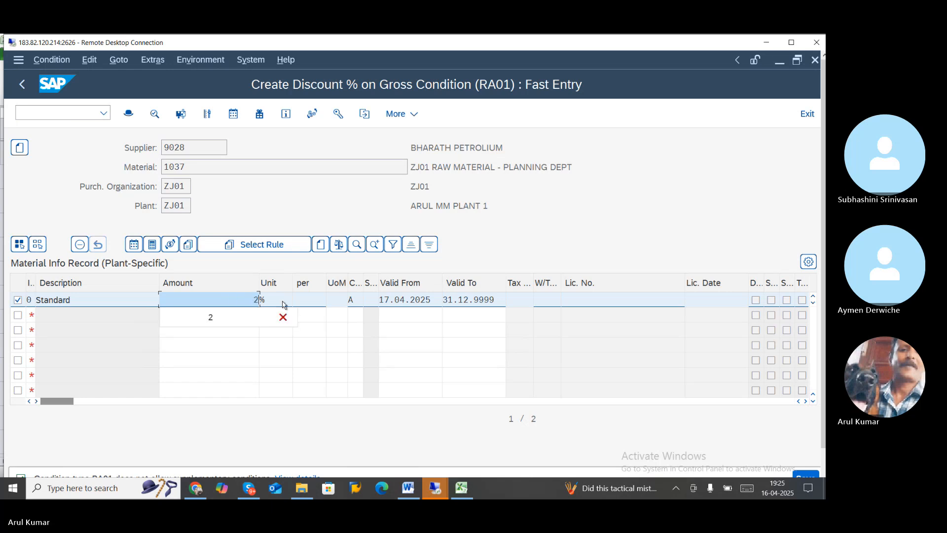
pyautogui.press('Return')
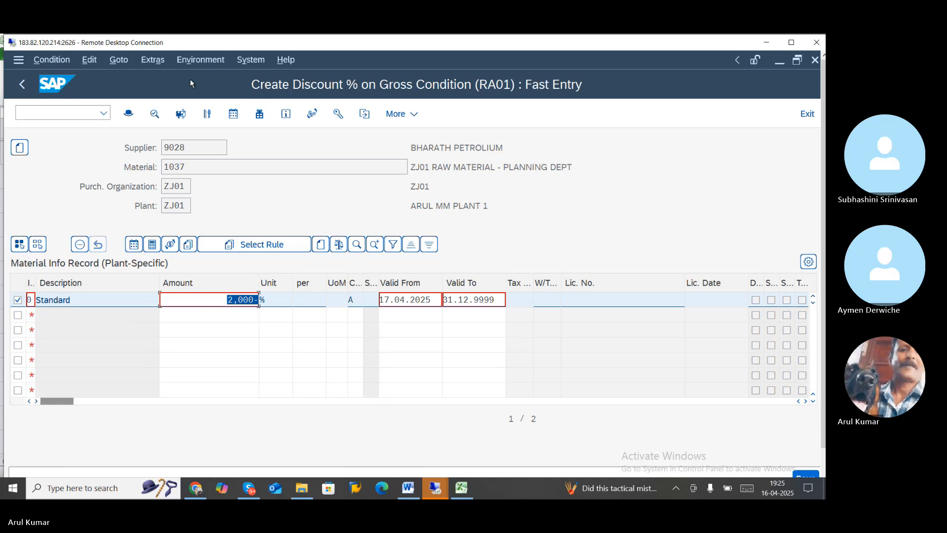
# Return from the discount condition, save the info record and maximize the remote desktop window
pyautogui.click(23, 84)
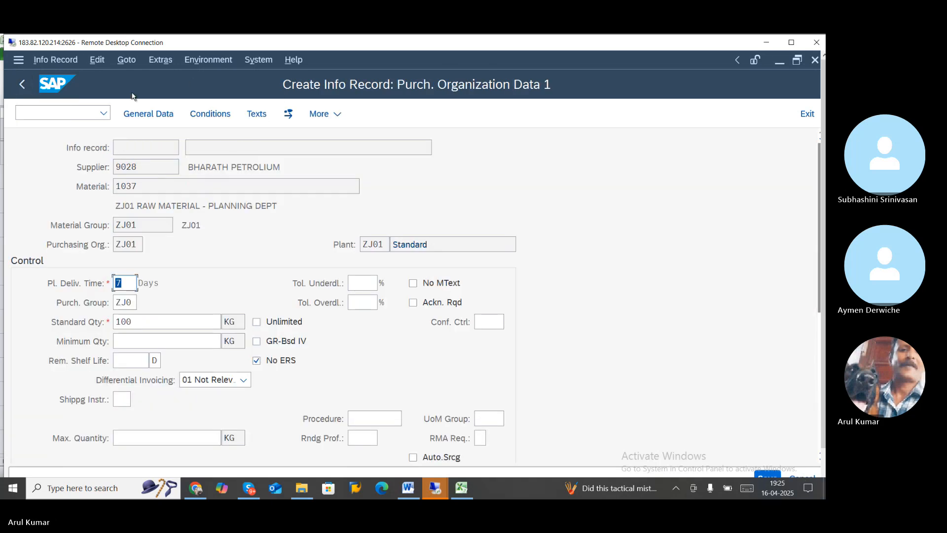
pyautogui.click(767, 475)
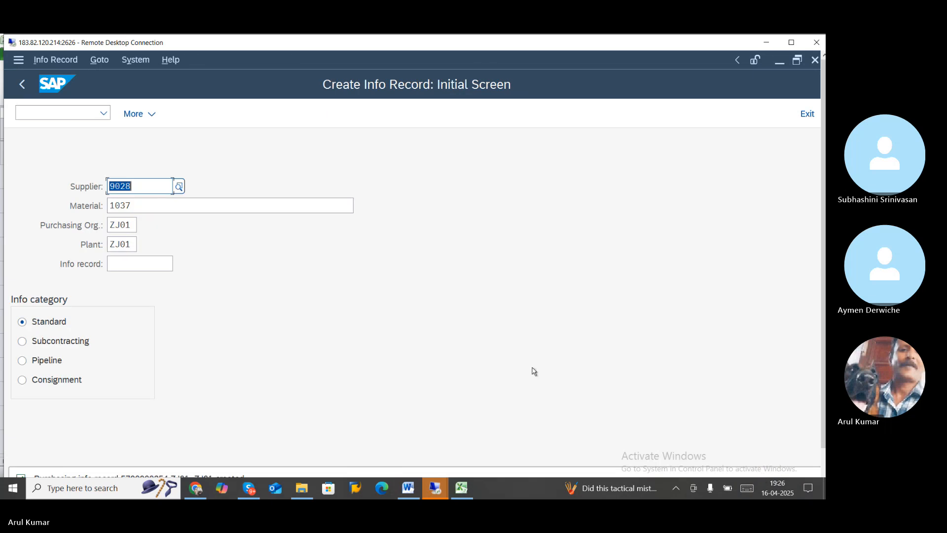
pyautogui.doubleClick(558, 43)
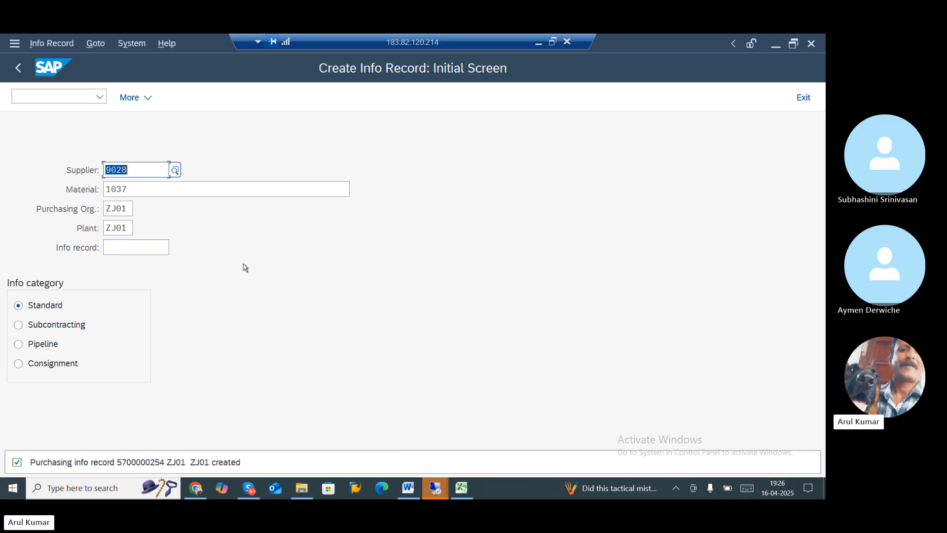
# Start another info record for supplier 9029 with the same material and plant, and open its Purch. Organization Data 1
pyautogui.click(140, 174)
pyautogui.press('BackSpace')
pyautogui.write('9')
pyautogui.press('Return')
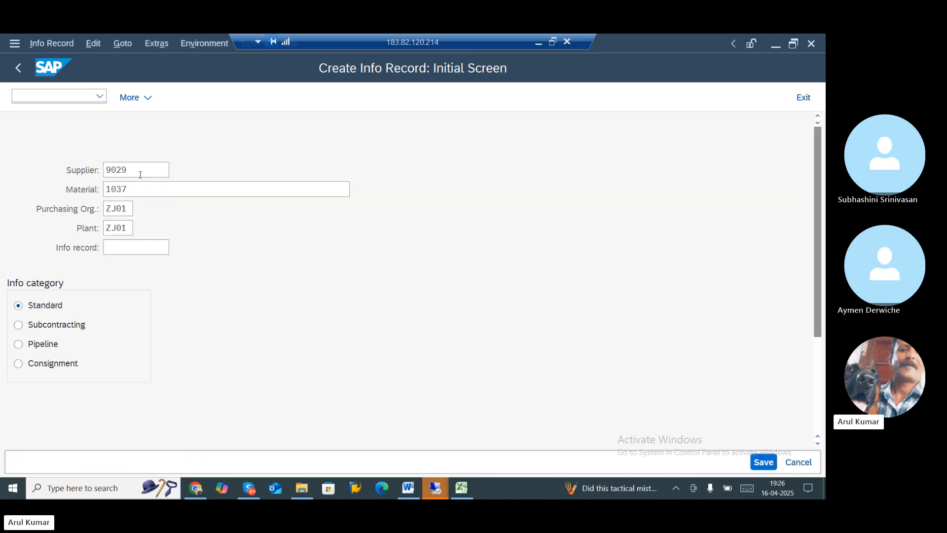
pyautogui.click(145, 99)
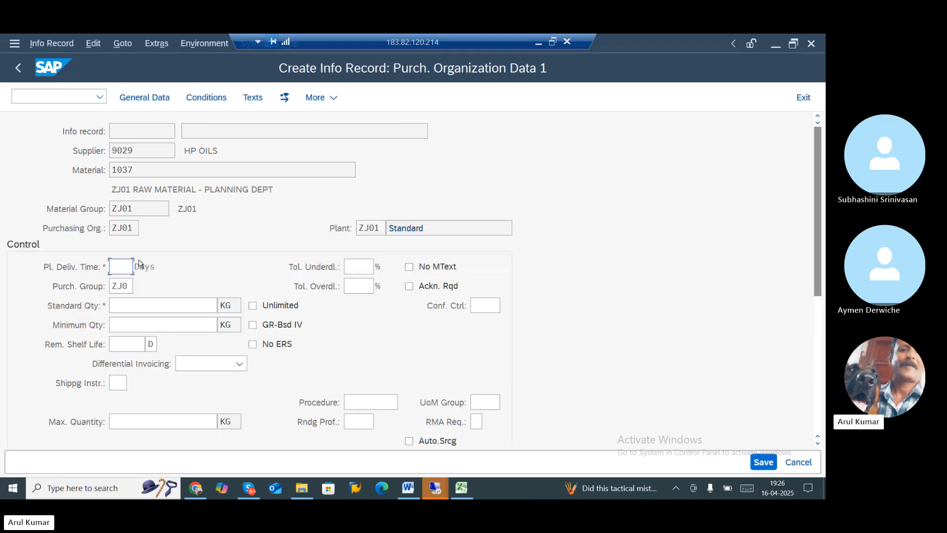
# Set the planned delivery time to 7 days, the tax code to ZJ and the net price to 105 INR for supplier 9029
pyautogui.write('7')
pyautogui.scroll(-5, 200, 254)
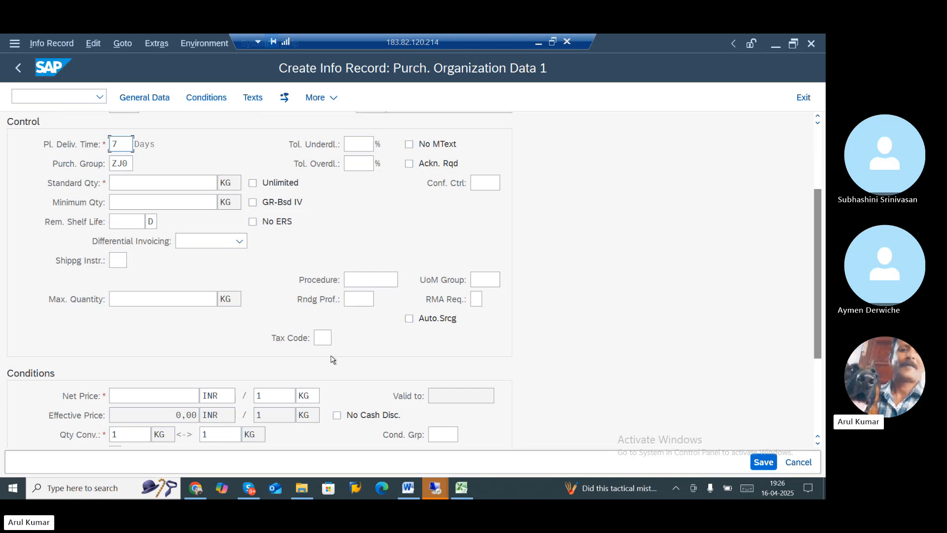
pyautogui.click(322, 338)
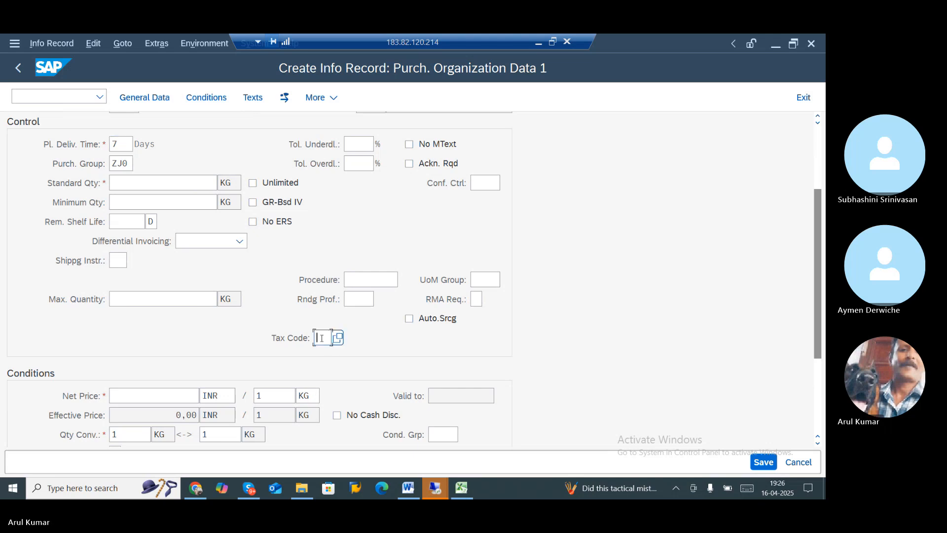
pyautogui.write('ZJ')
pyautogui.click(137, 395)
pyautogui.write('105')
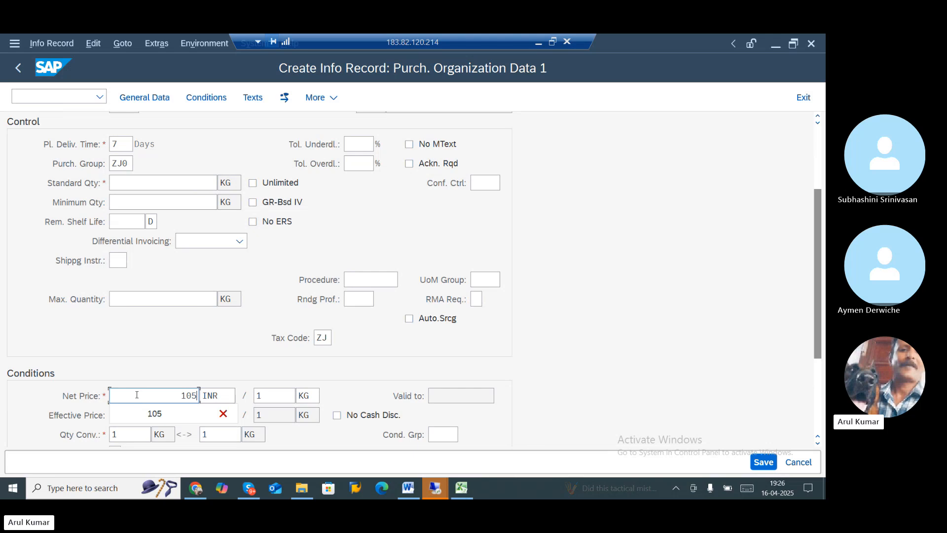
# Fill in the mandatory standard quantity and open the condition types overview for the info record
pyautogui.click(216, 99)
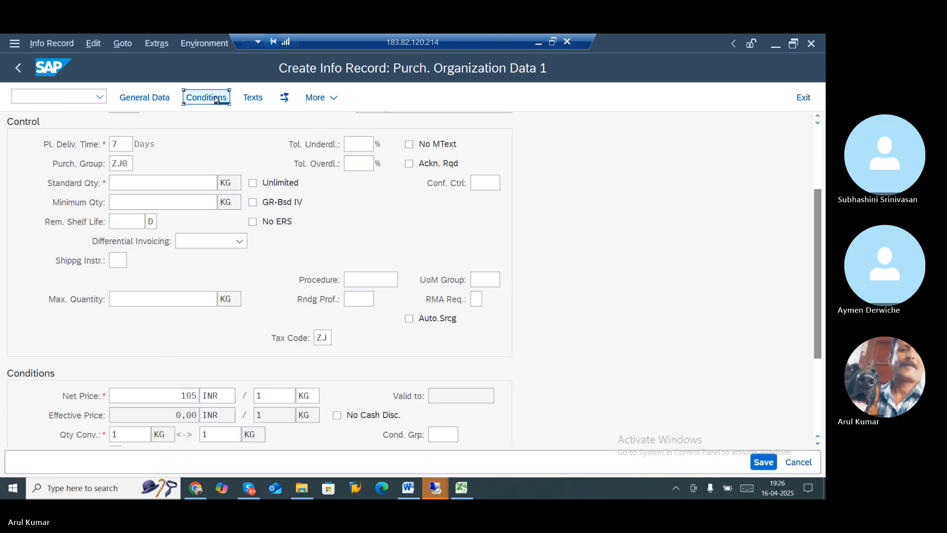
pyautogui.write('1')
pyautogui.click(192, 200)
pyautogui.press('Return')
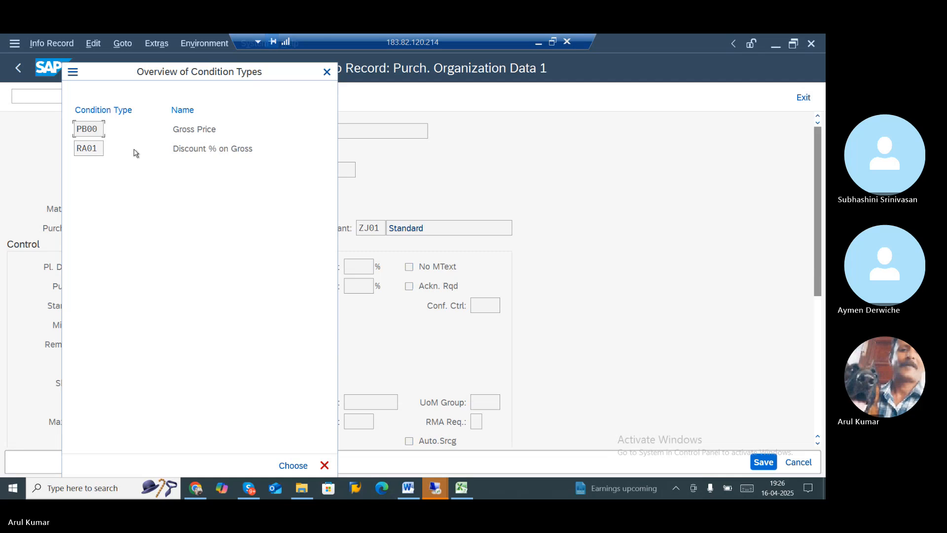
# Add the RA01 Discount % on Gross condition with an amount of 3 %
pyautogui.doubleClick(85, 150)
pyautogui.click(249, 282)
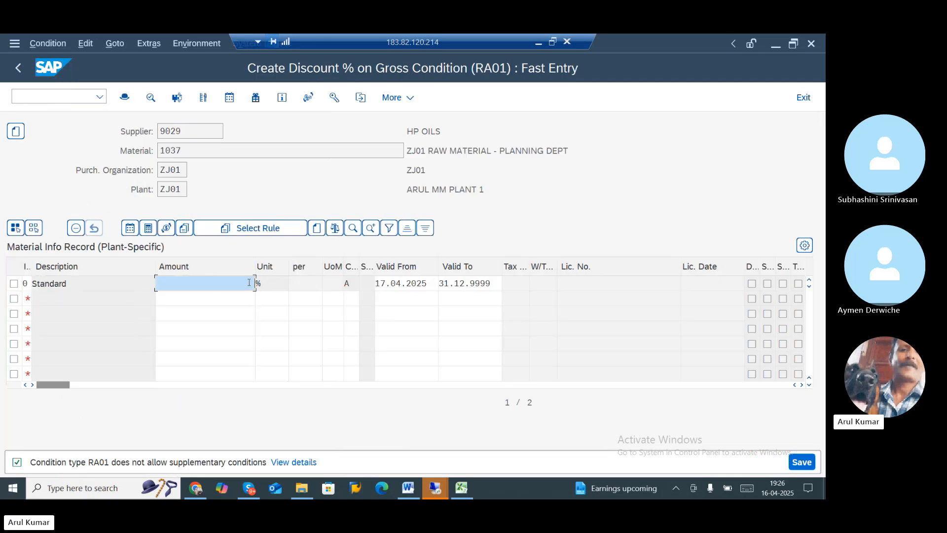
pyautogui.press('Return')
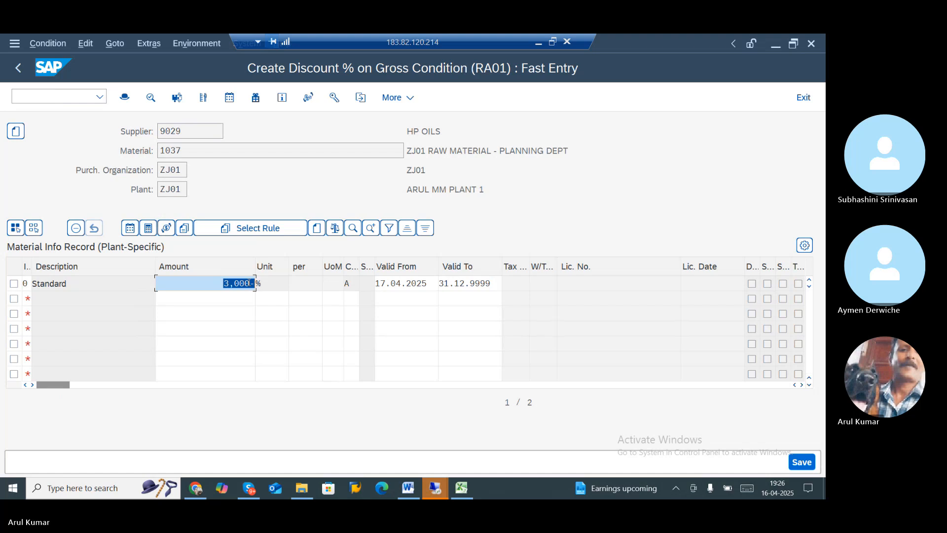
# Open the scales of the RA01 discount and enter scale quantities of 100 and 200 KG
pyautogui.click(13, 284)
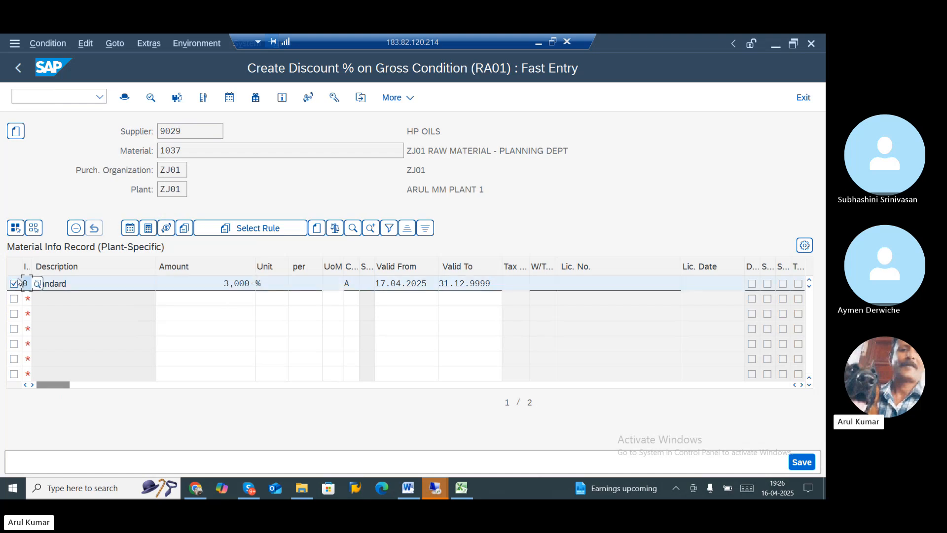
pyautogui.click(202, 97)
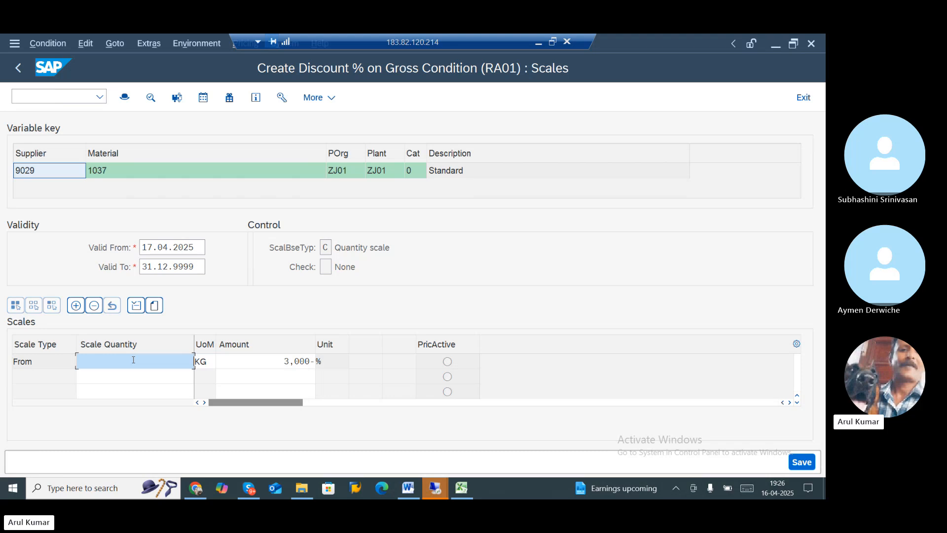
pyautogui.write('1000')
pyautogui.press('BackSpace')
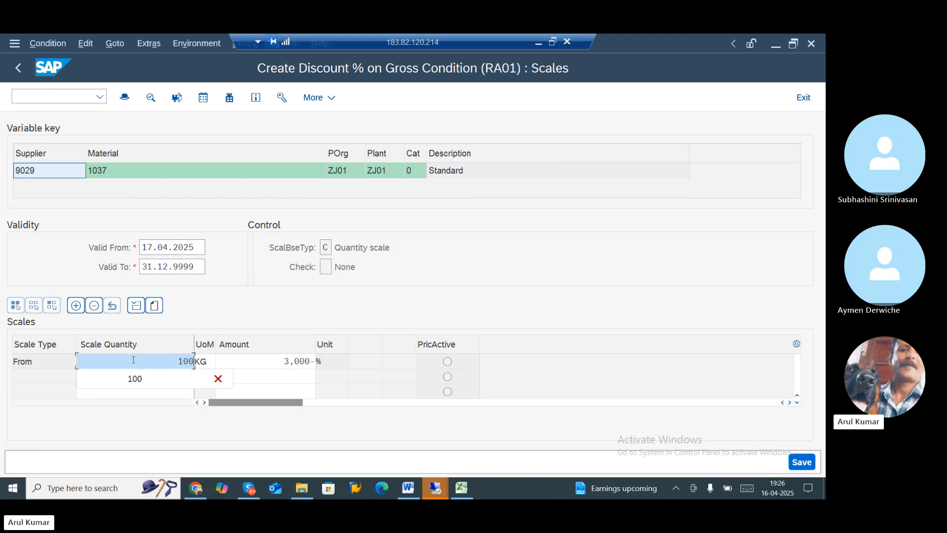
pyautogui.click(176, 365)
pyautogui.click(175, 379)
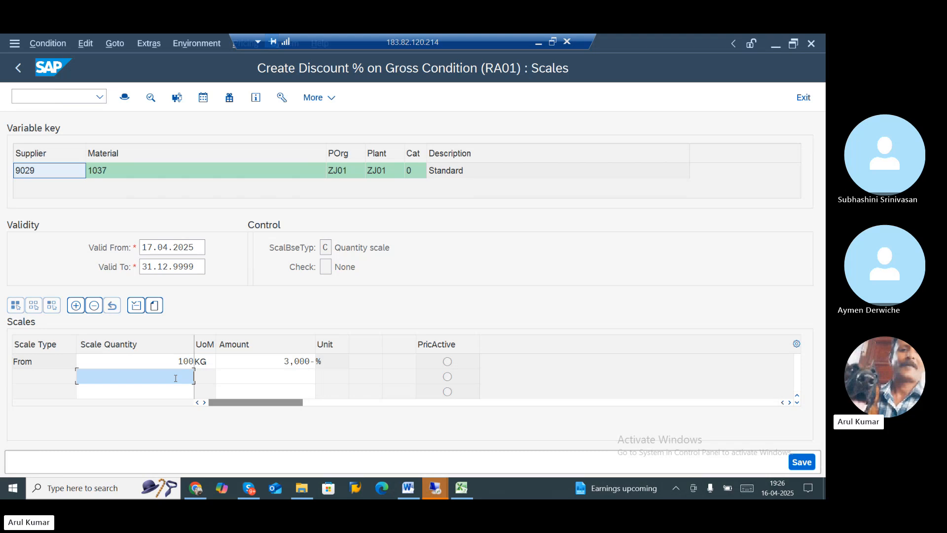
pyautogui.write('200')
pyautogui.press('Tab')
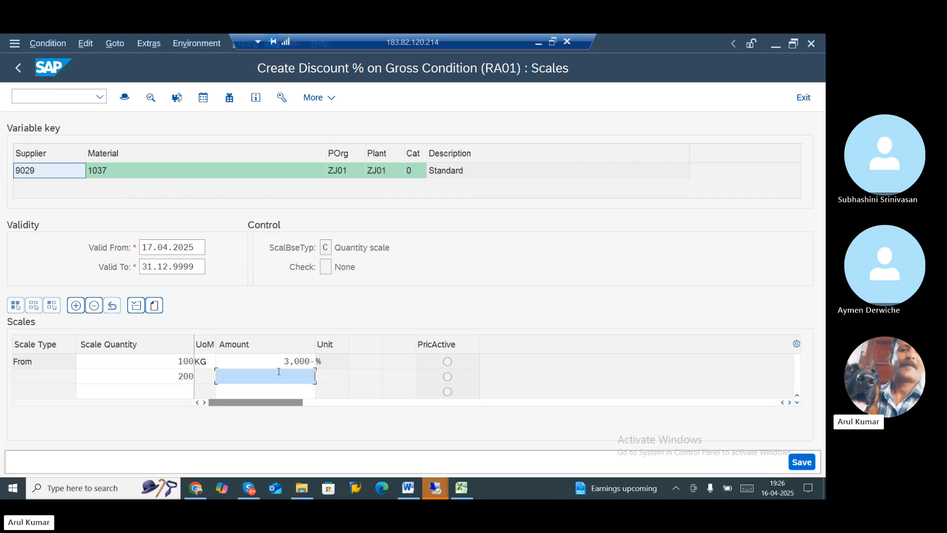
# Set the discount to 1 % from quantity 100 and 3 % from quantity 200, and save the info record
pyautogui.doubleClick(312, 362)
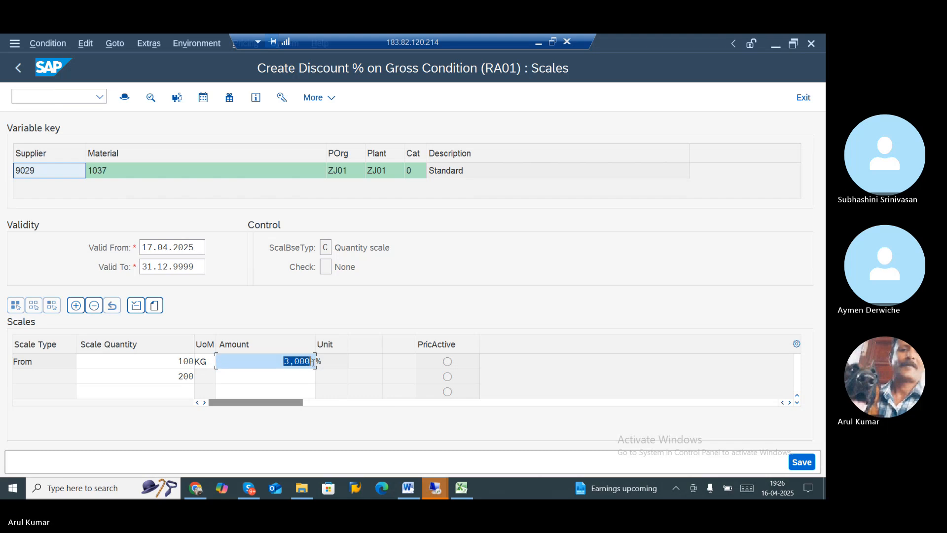
pyautogui.write('1-')
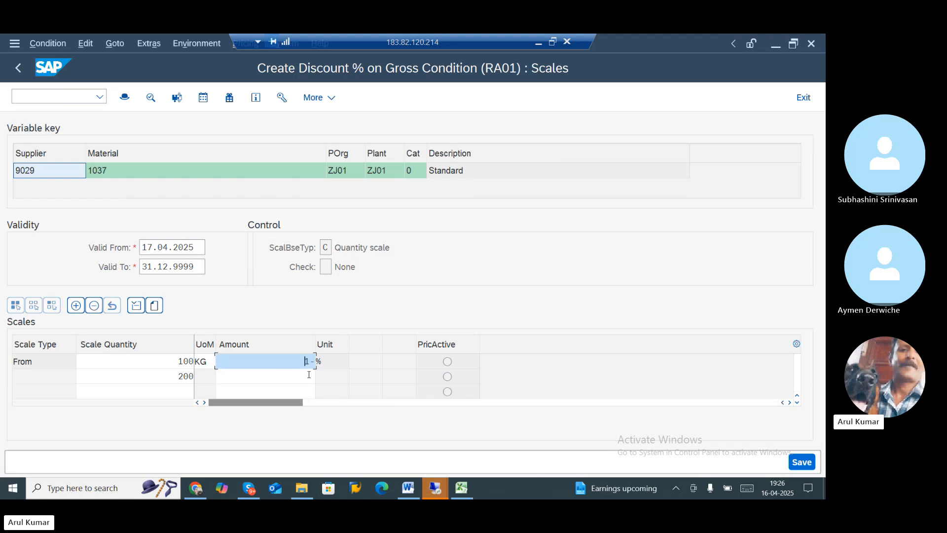
pyautogui.click(310, 375)
pyautogui.write('3')
pyautogui.press('Return')
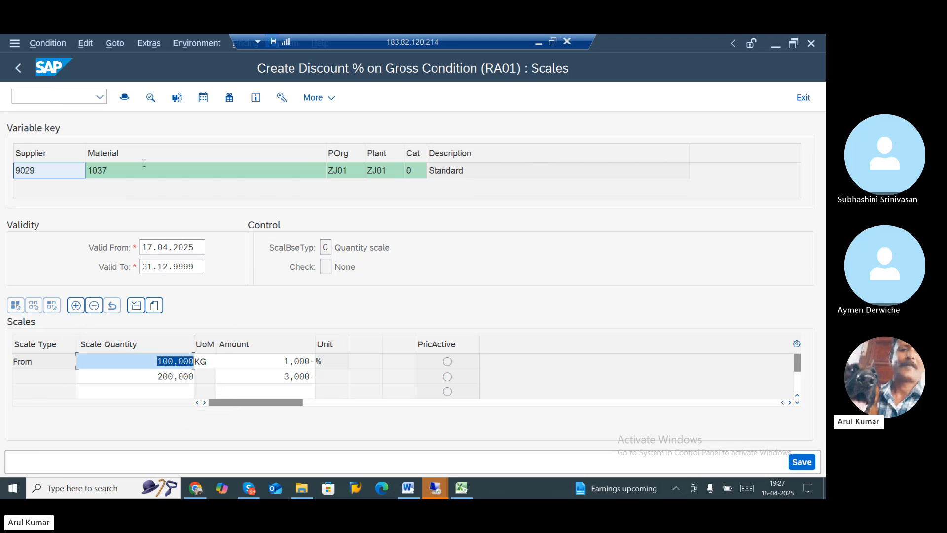
pyautogui.click(23, 71)
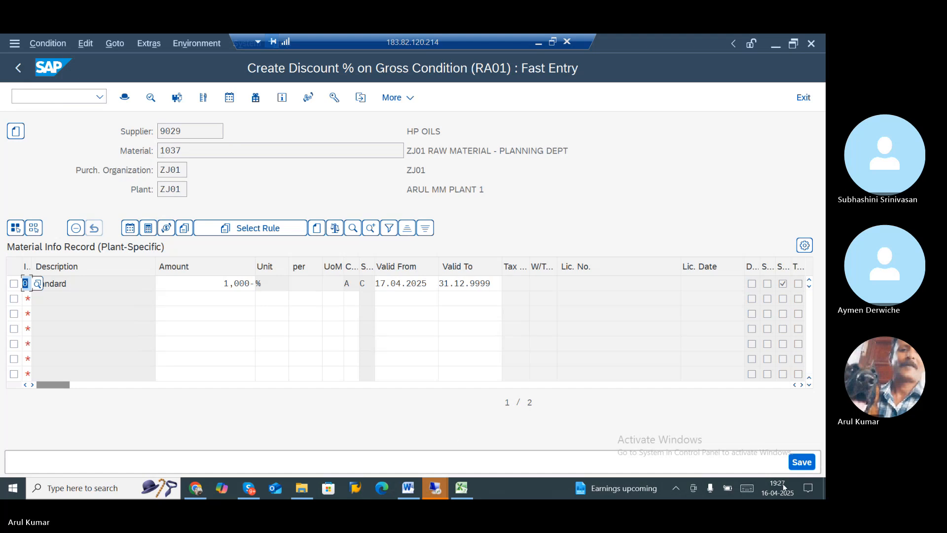
pyautogui.click(801, 461)
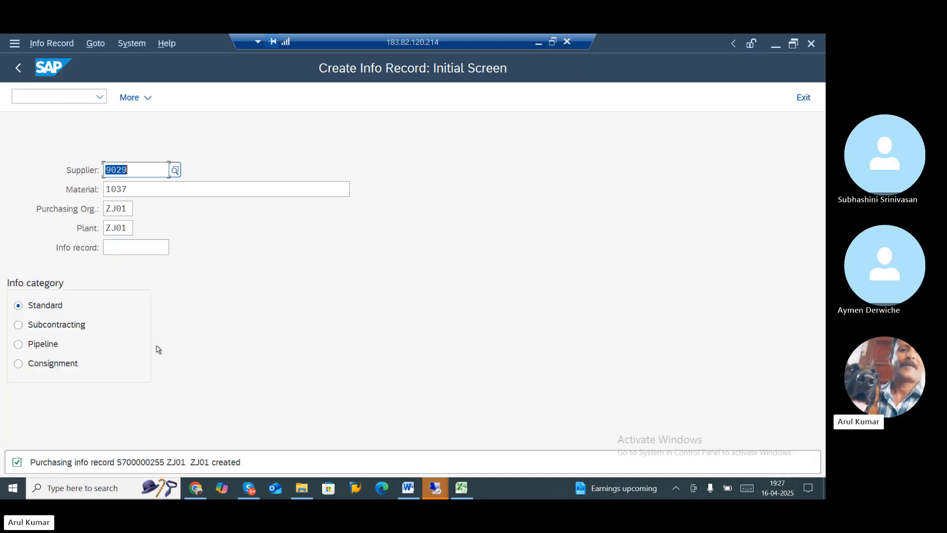
# Start an info record for supplier 9030 with material 1037 and plant ZJ01, and open its Purch. Organization Data 1
pyautogui.click(136, 171)
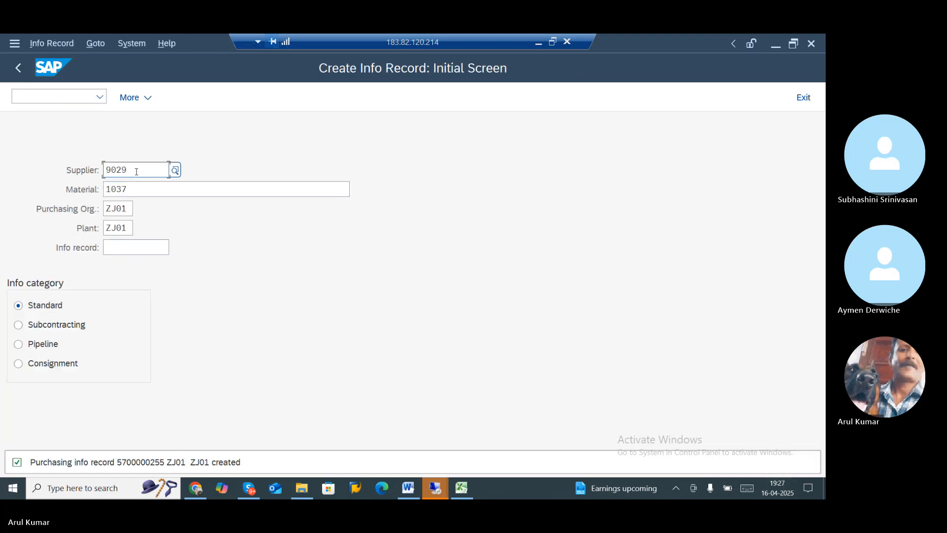
pyautogui.press('BackSpace')
pyautogui.press('BackSpace')
pyautogui.write('30')
pyautogui.press('Return')
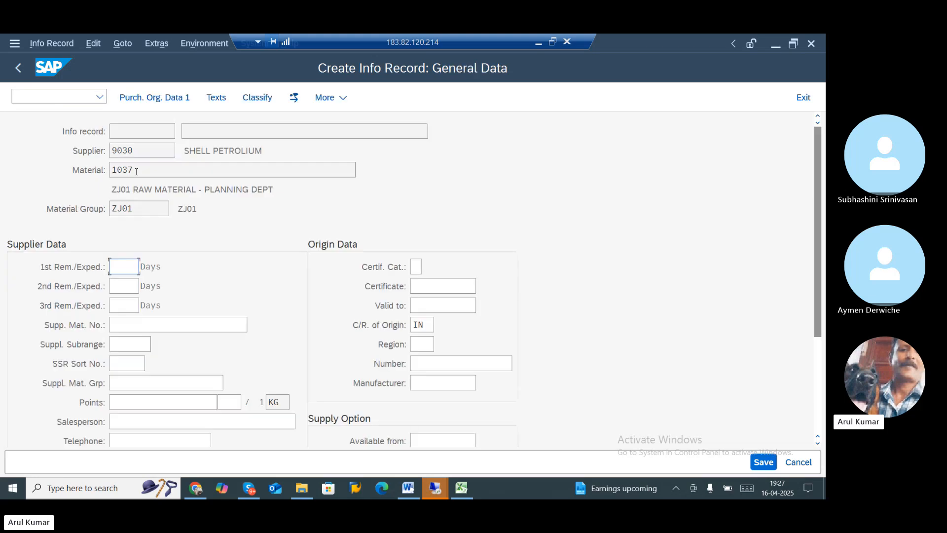
pyautogui.click(169, 99)
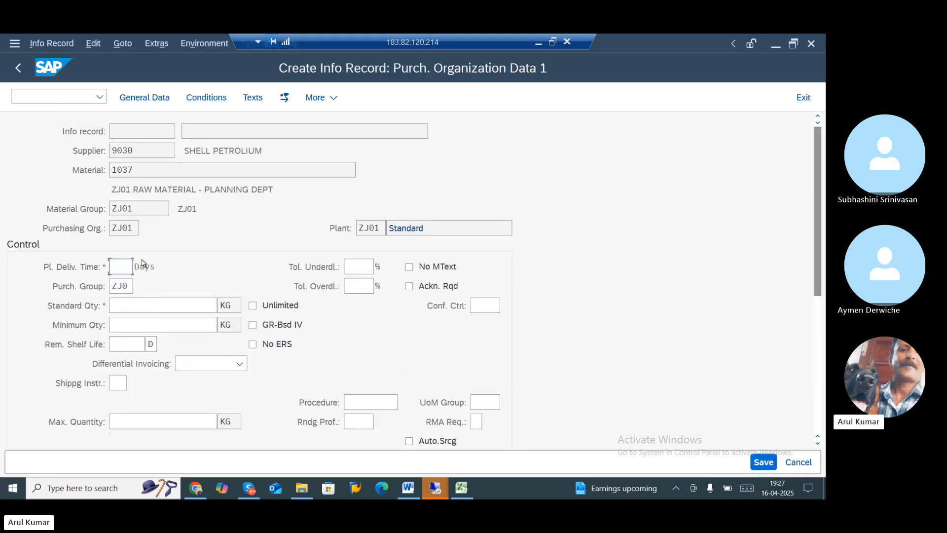
# Set the planned delivery time to 7 days, the tax code to ZJ and the net price to 110 INR for supplier 9030
pyautogui.write('7')
pyautogui.scroll(-2, 373, 399)
pyautogui.click(323, 401)
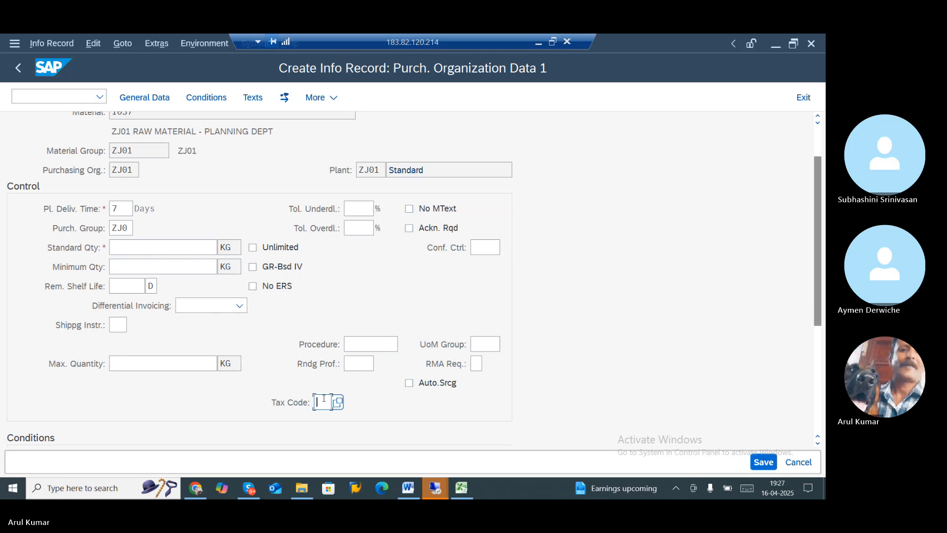
pyautogui.write('Z')
pyautogui.click(324, 417)
pyautogui.scroll(-3, 425, 411)
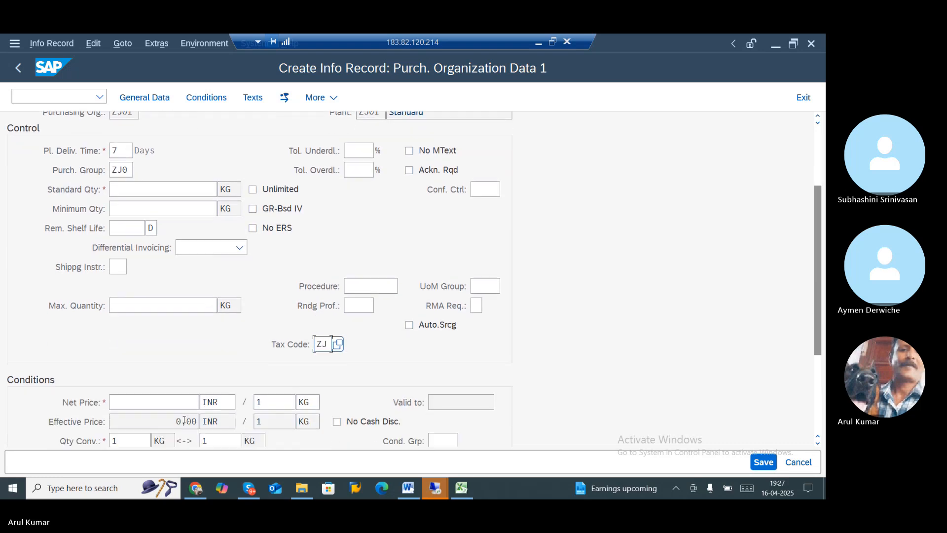
pyautogui.click(180, 405)
pyautogui.write('110')
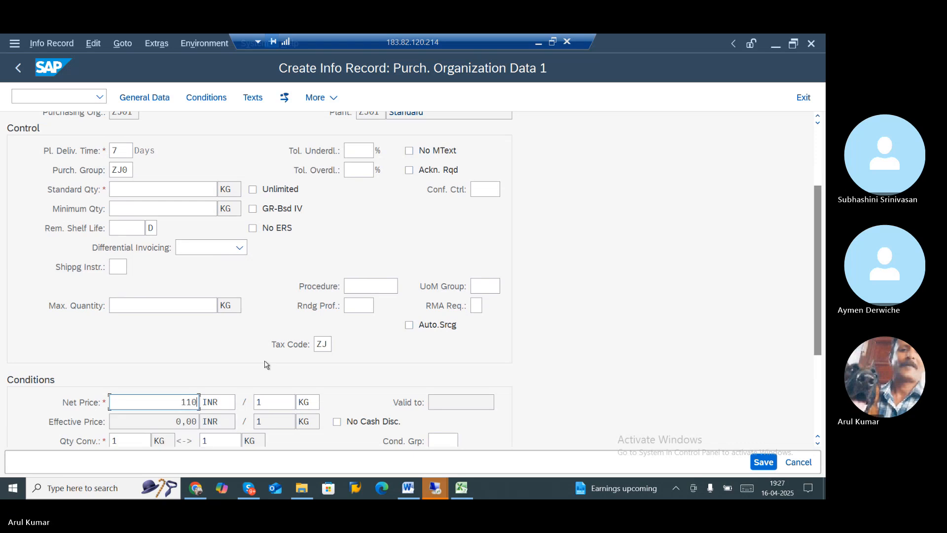
# Enter a standard quantity of 100 KG and confirm the purchasing organization data for supplier 9030
pyautogui.press('Return')
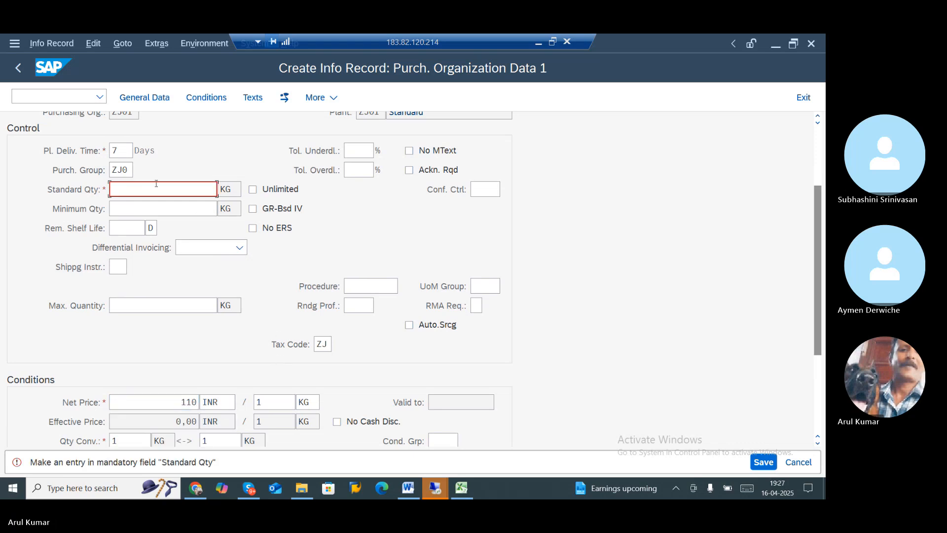
pyautogui.write('100')
pyautogui.press('Return')
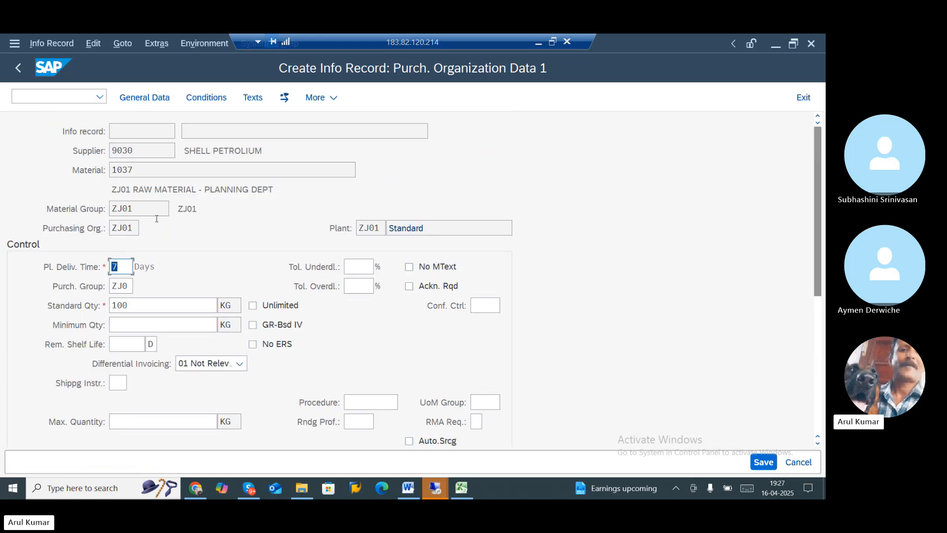
pyautogui.scroll(-1, 196, 367)
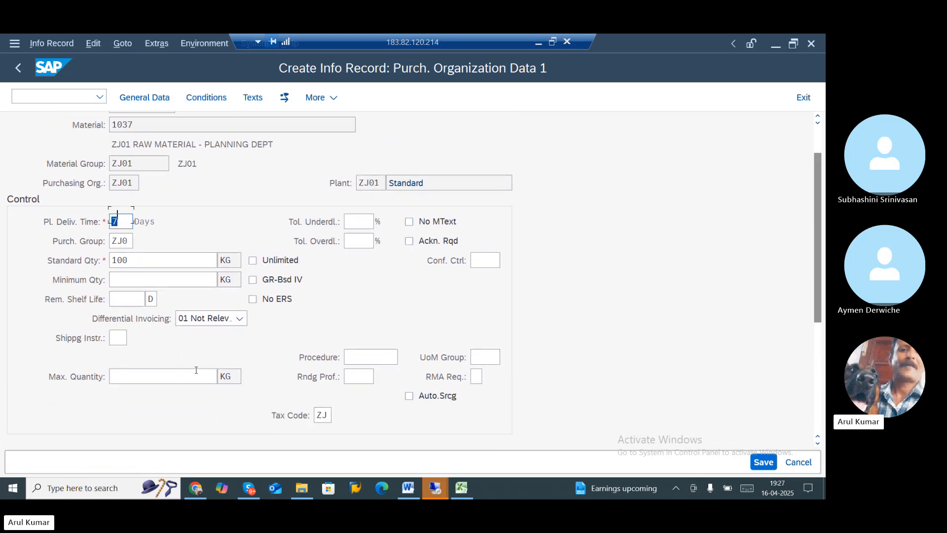
pyautogui.scroll(-2, 197, 370)
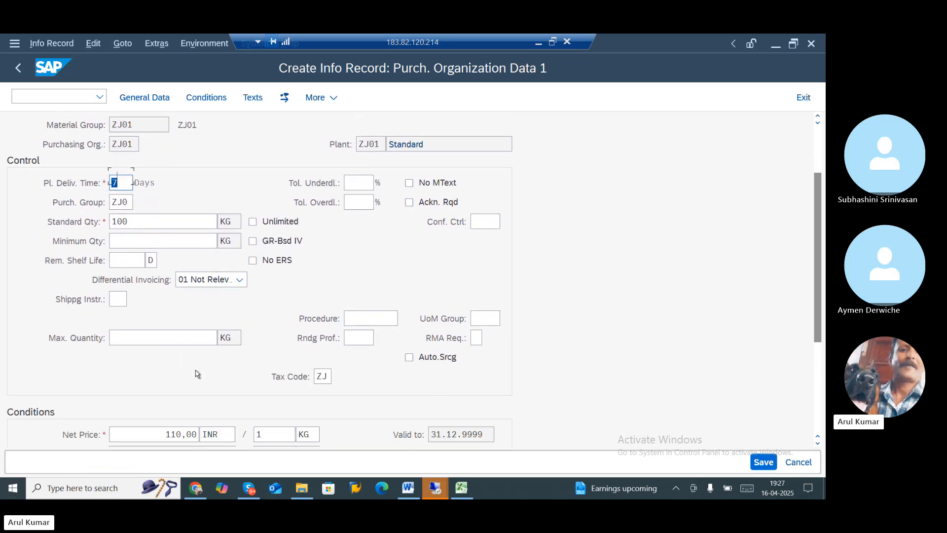
# Add the RA01 Discount % on Gross condition with an amount of 10 % and save the info record
pyautogui.click(186, 104)
pyautogui.doubleClick(92, 147)
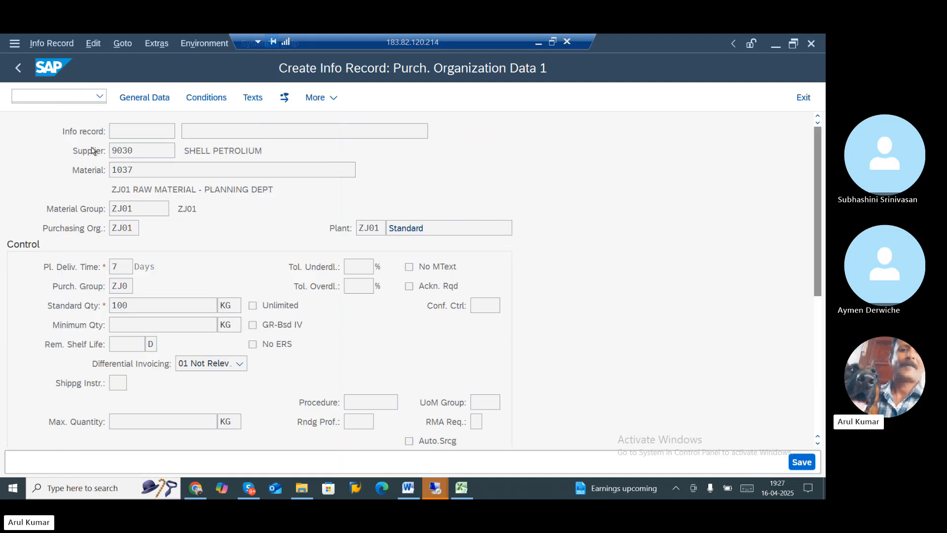
pyautogui.click(196, 282)
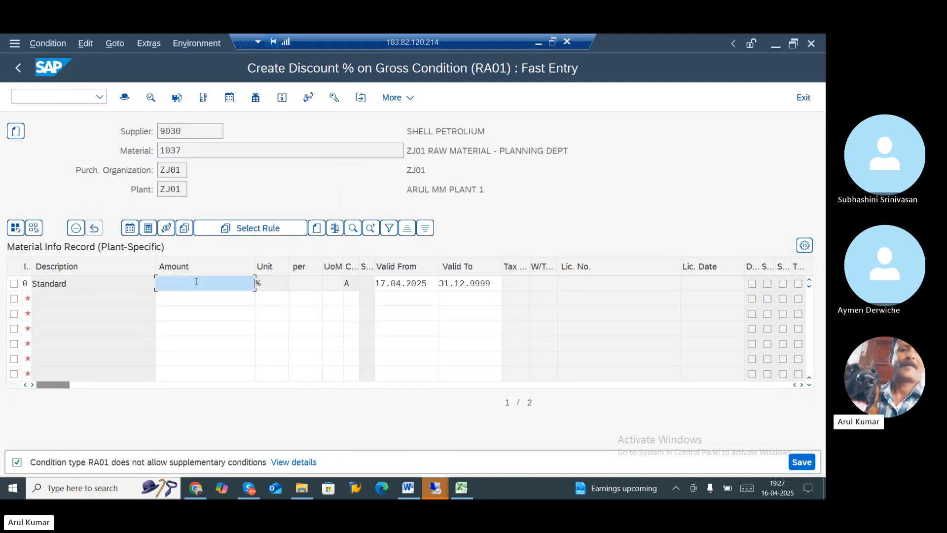
pyautogui.write('10')
pyautogui.hotkey('ctrl', 's')
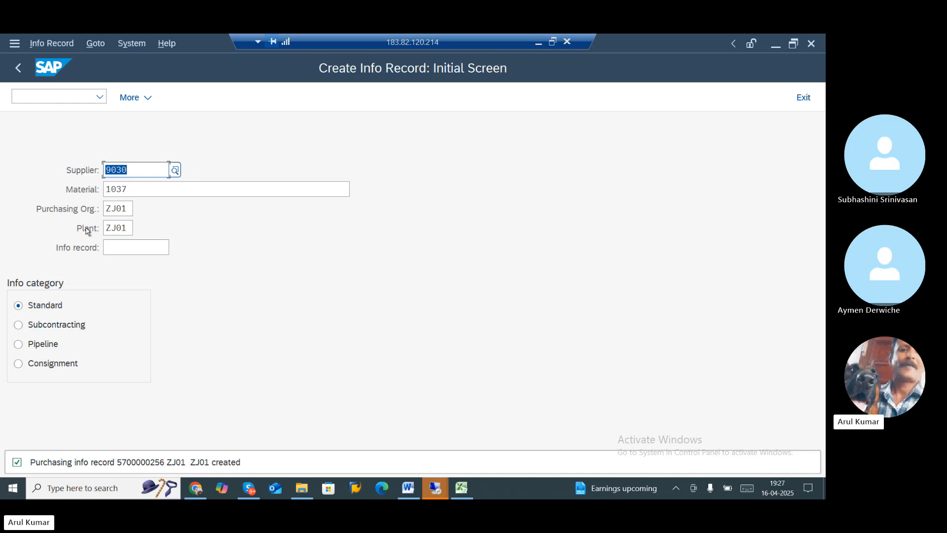
# Switch to source list maintenance with transaction ME01 and open the overview for material 1037 in plant ZJ01
pyautogui.click(78, 97)
pyautogui.write('/NM')
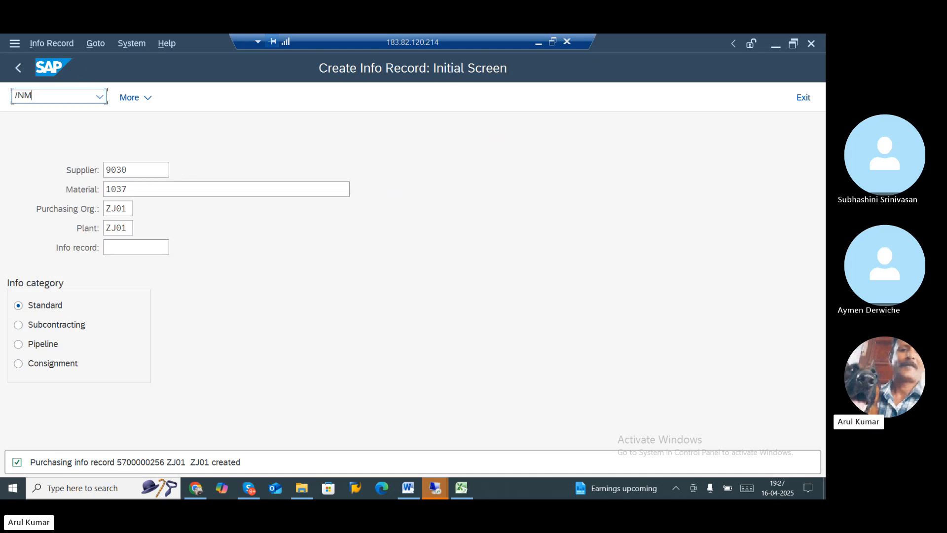
pyautogui.write('E01')
pyautogui.press('Return')
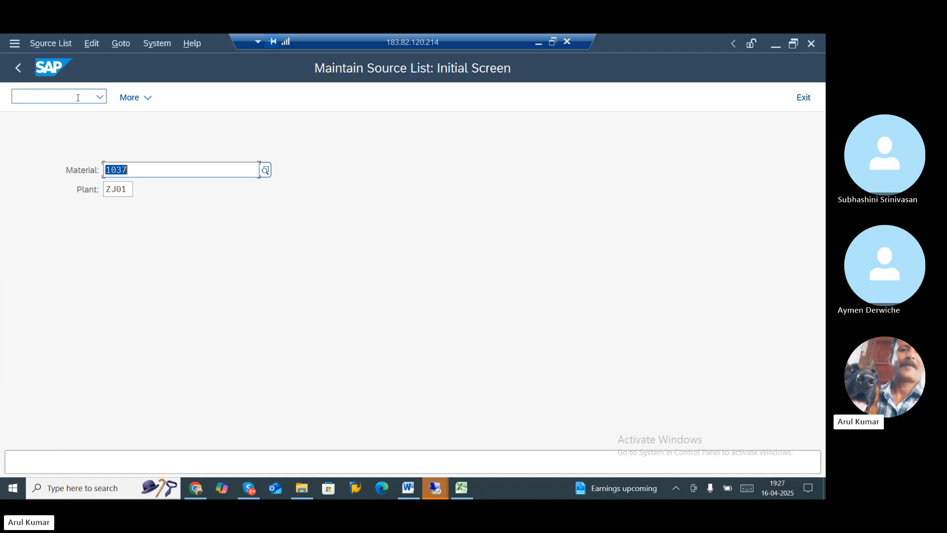
pyautogui.moveTo(152, 167); pyautogui.dragTo(69, 167)
pyautogui.press('Return')
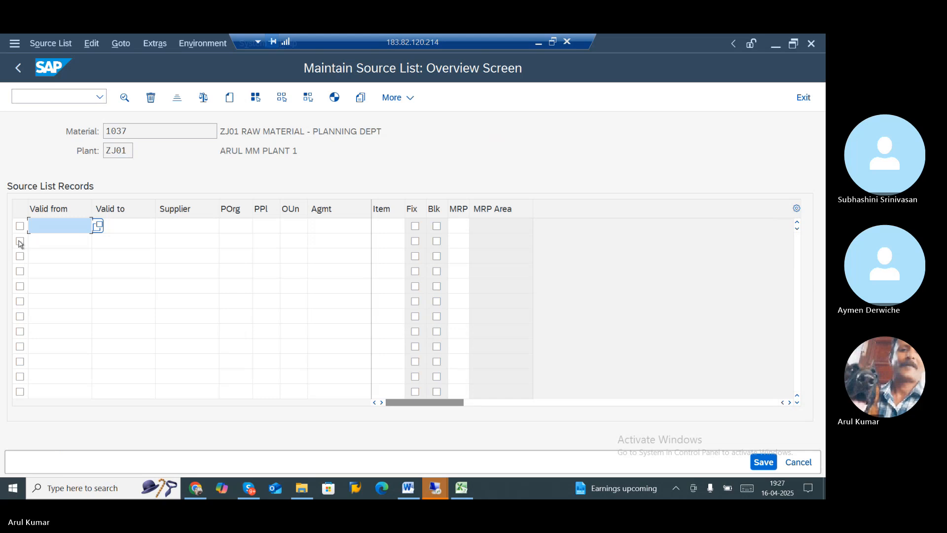
# Enter 01012025 as the valid-from date in the first three source list records
pyautogui.write('0')
pyautogui.click(43, 244)
pyautogui.click(43, 242)
pyautogui.write('0')
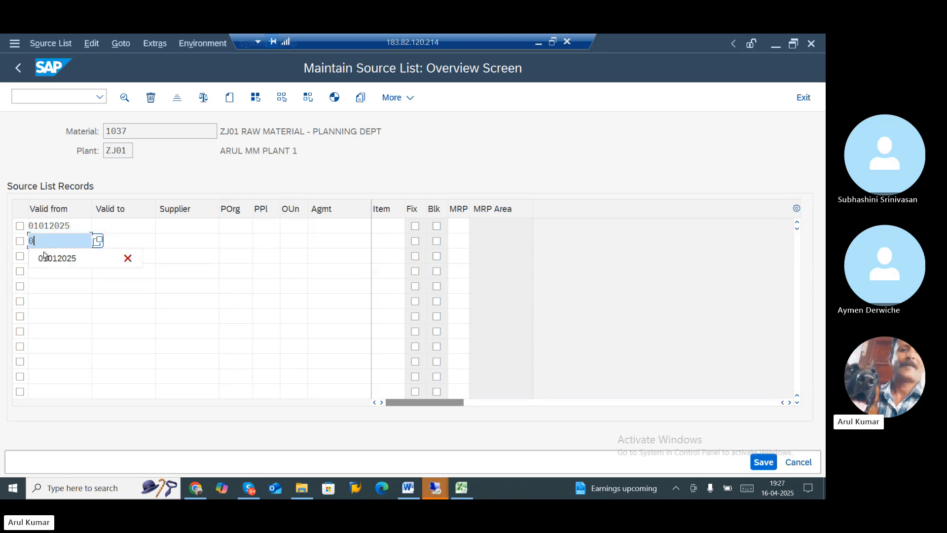
pyautogui.click(45, 256)
pyautogui.write('0')
pyautogui.click(47, 271)
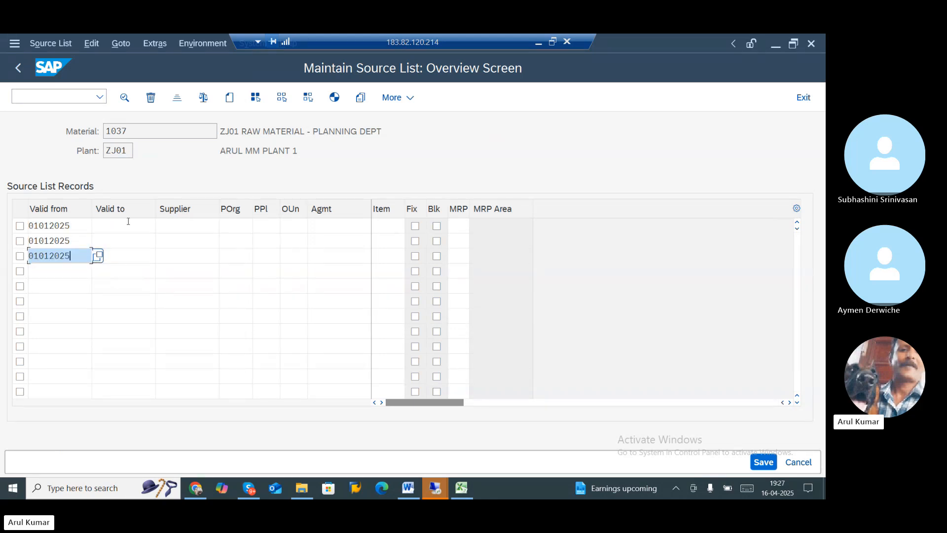
# Enter 31122025 as the valid-to date in the first three source list records
pyautogui.click(128, 221)
pyautogui.write('3')
pyautogui.click(123, 242)
pyautogui.click(126, 241)
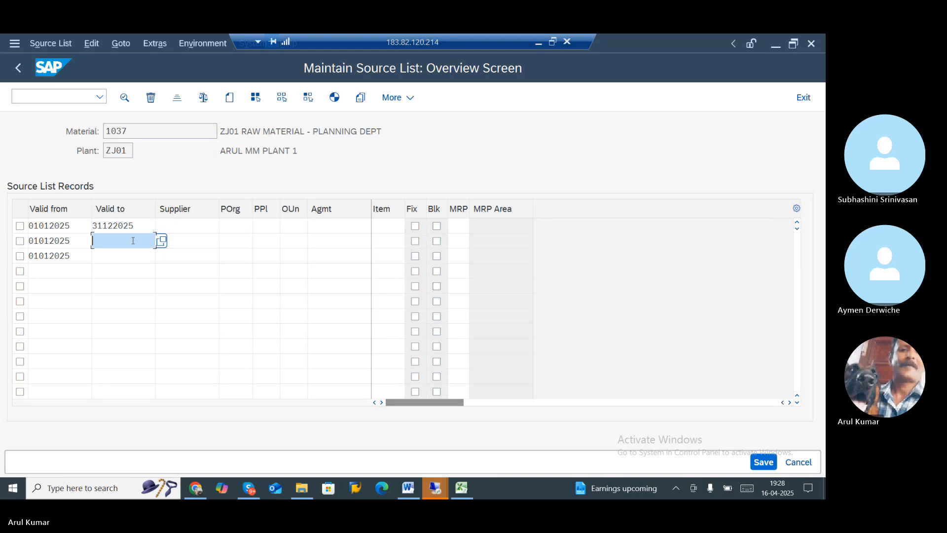
pyautogui.write('3')
pyautogui.click(121, 258)
pyautogui.click(126, 256)
pyautogui.write('3')
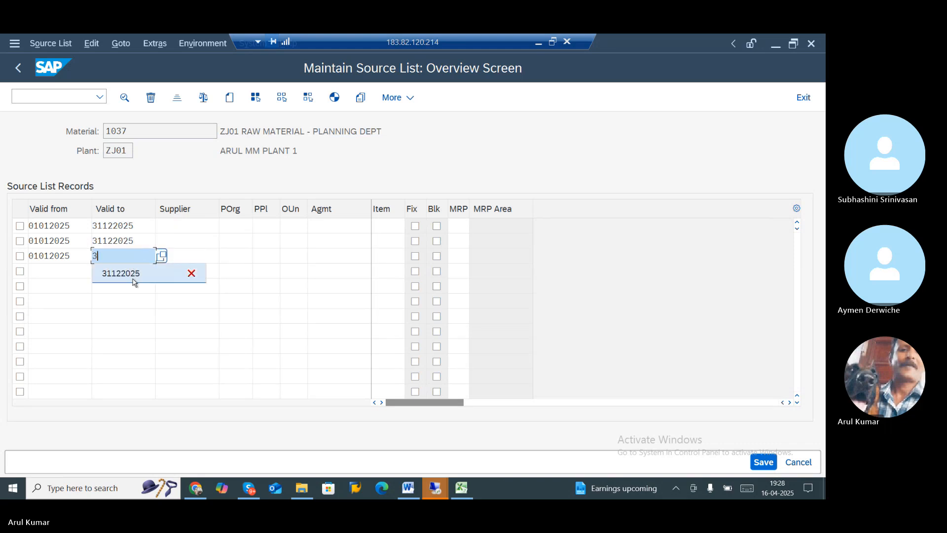
pyautogui.click(123, 272)
# Copy suppliers 9028, 9029 and 9030 from the Excel sheet into the Supplier column of the three SAP source list records
pyautogui.click(173, 236)
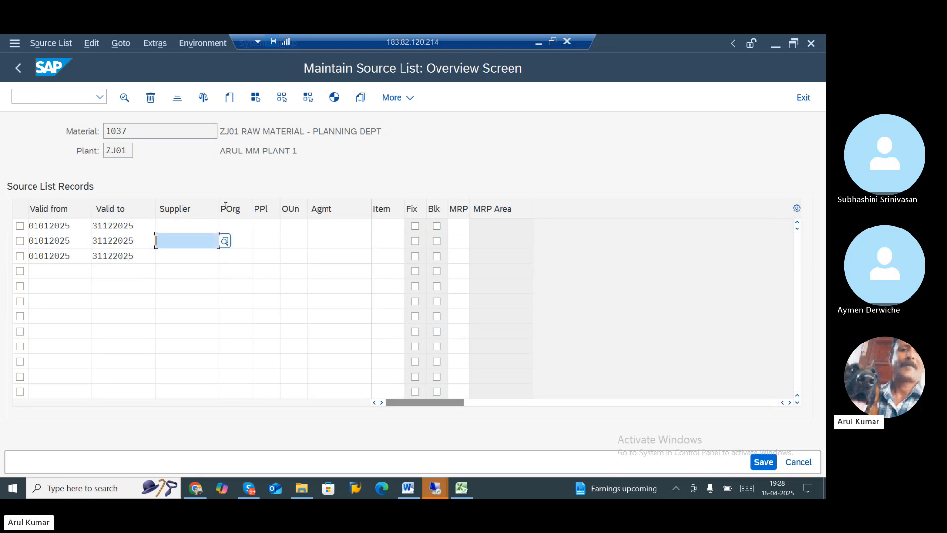
pyautogui.click(539, 43)
pyautogui.moveTo(218, 248); pyautogui.dragTo(218, 293)
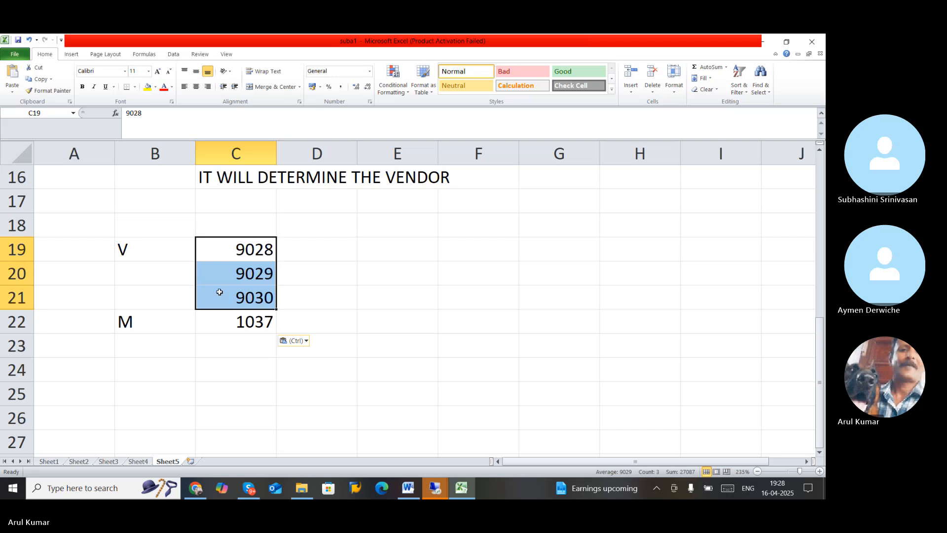
pyautogui.hotkey('ctrl', 'c')
pyautogui.hotkey('alt', 'Tab')
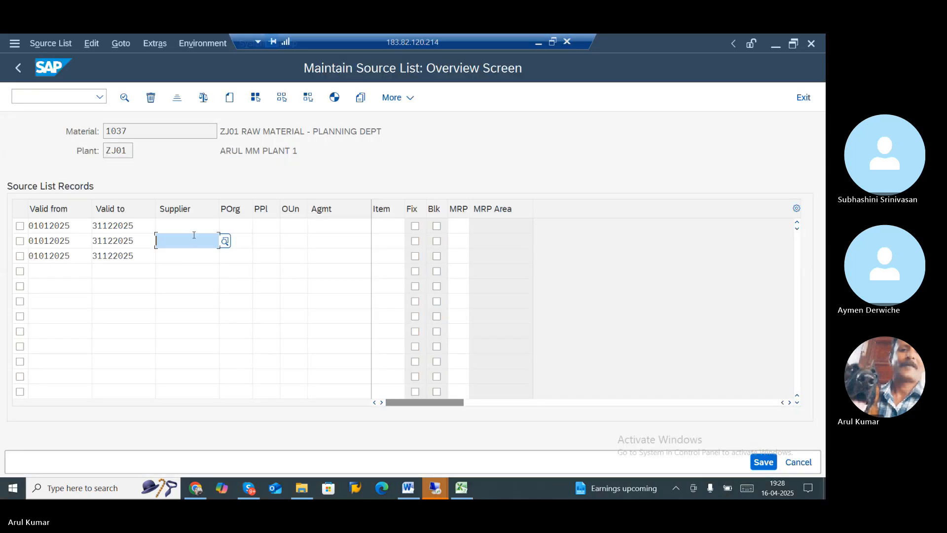
pyautogui.click(194, 230)
pyautogui.hotkey('ctrl', 'v')
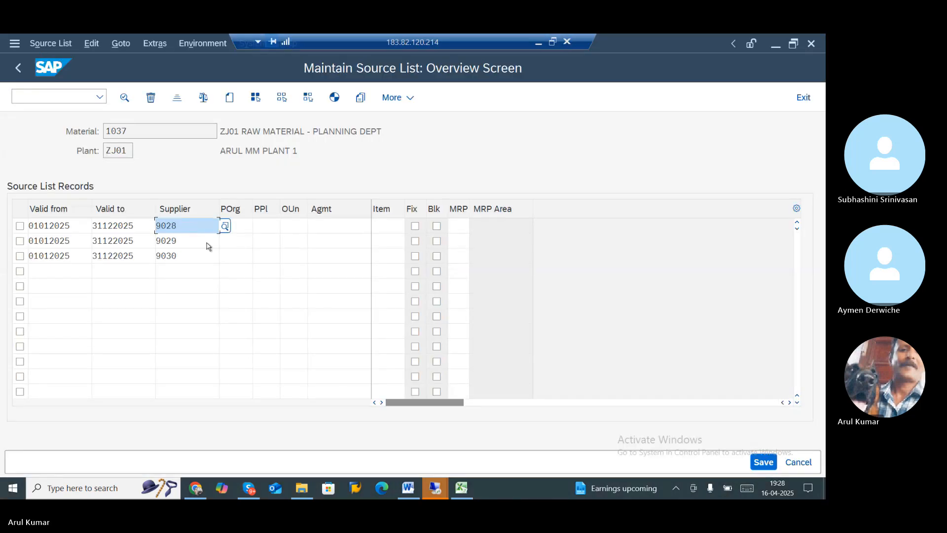
# Enter purchasing organization ZJ01 for all three source list records and save the source list
pyautogui.click(241, 226)
pyautogui.write('Z')
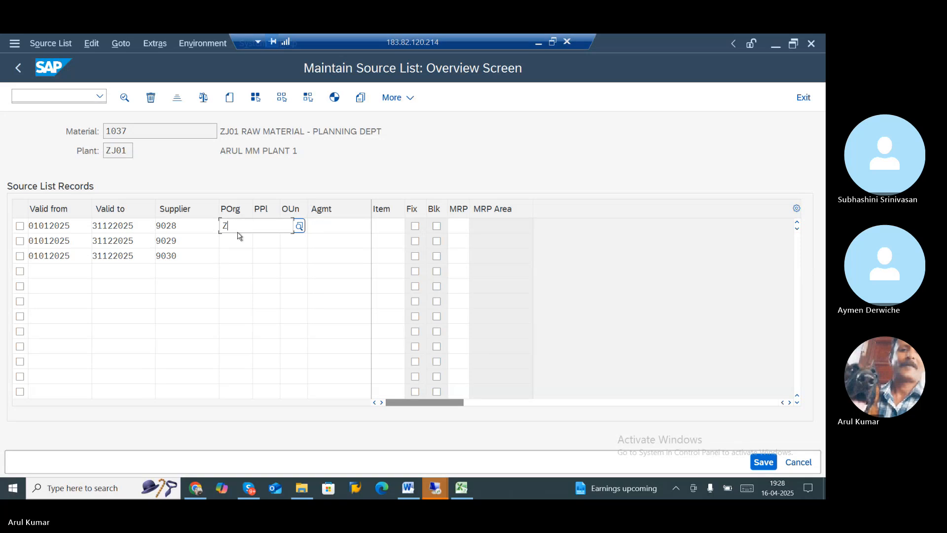
pyautogui.click(241, 299)
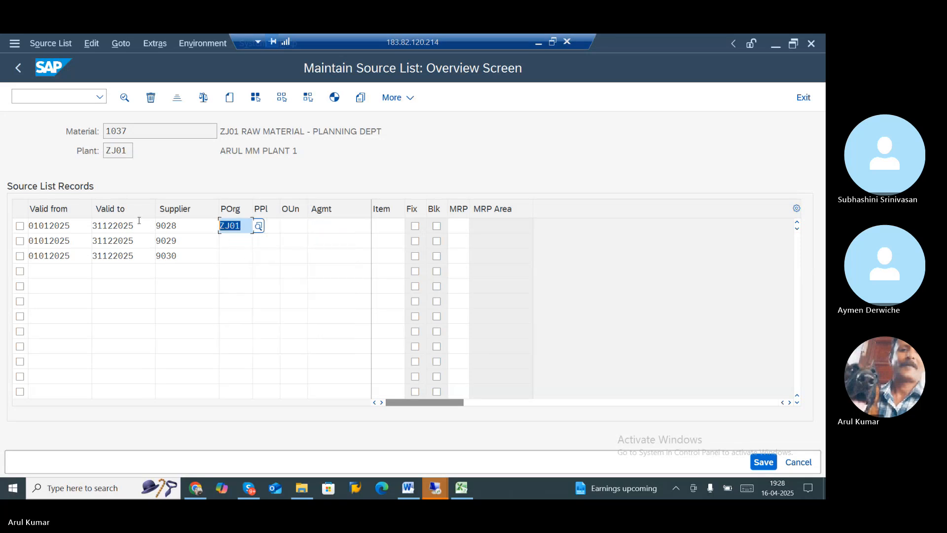
pyautogui.click(229, 244)
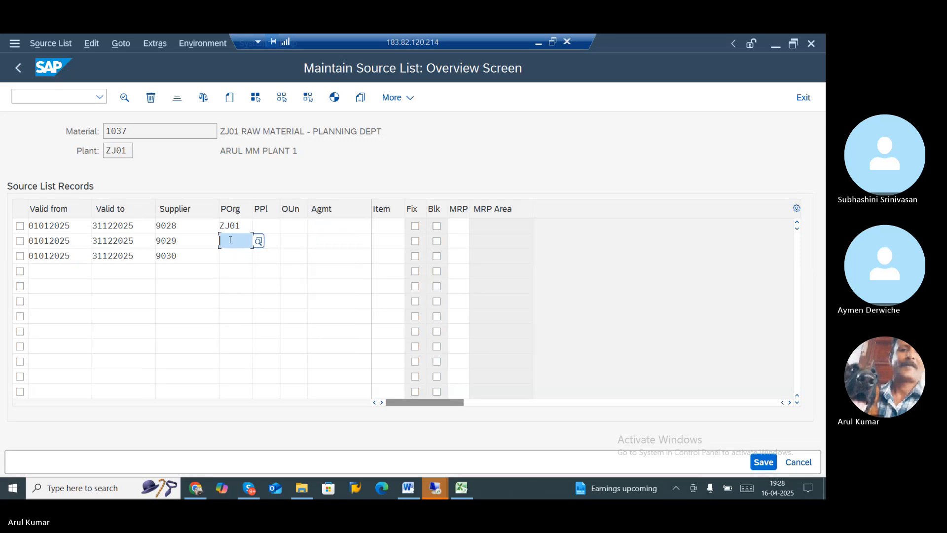
pyautogui.hotkey('ctrl', 'v')
pyautogui.click(229, 258)
pyautogui.hotkey('ctrl', 'v')
pyautogui.hotkey('ctrl', 's')
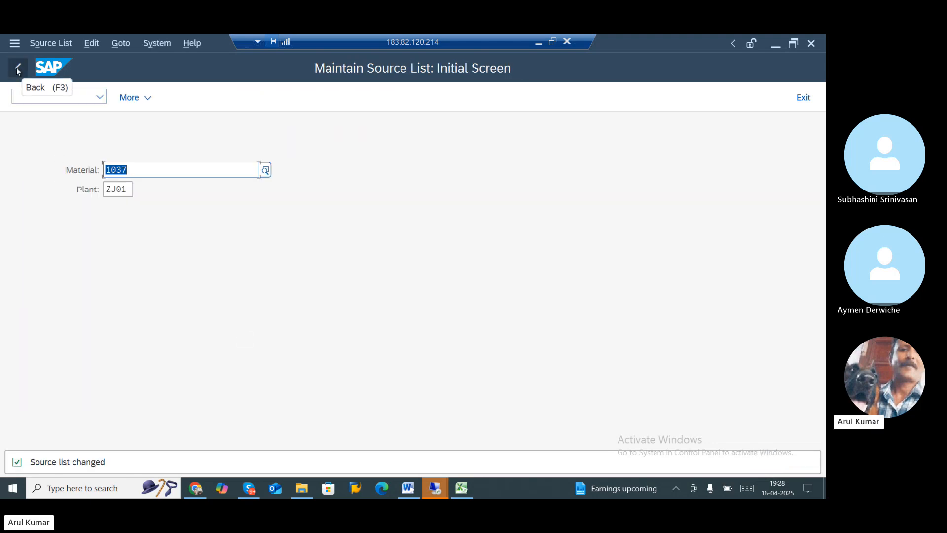
# Reopen the source list of material 1037 in plant ZJ01 and review the supplier and agreement columns of its records
pyautogui.press('Return')
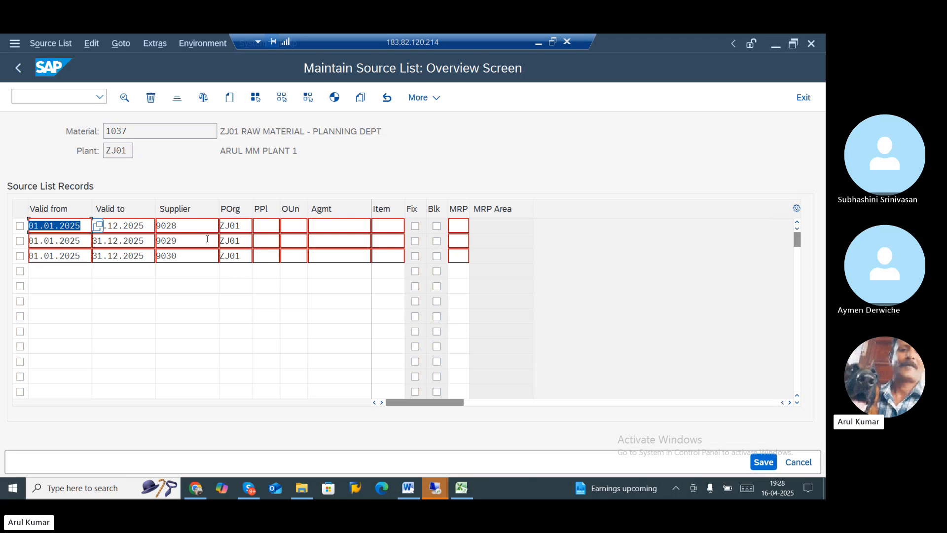
pyautogui.click(320, 224)
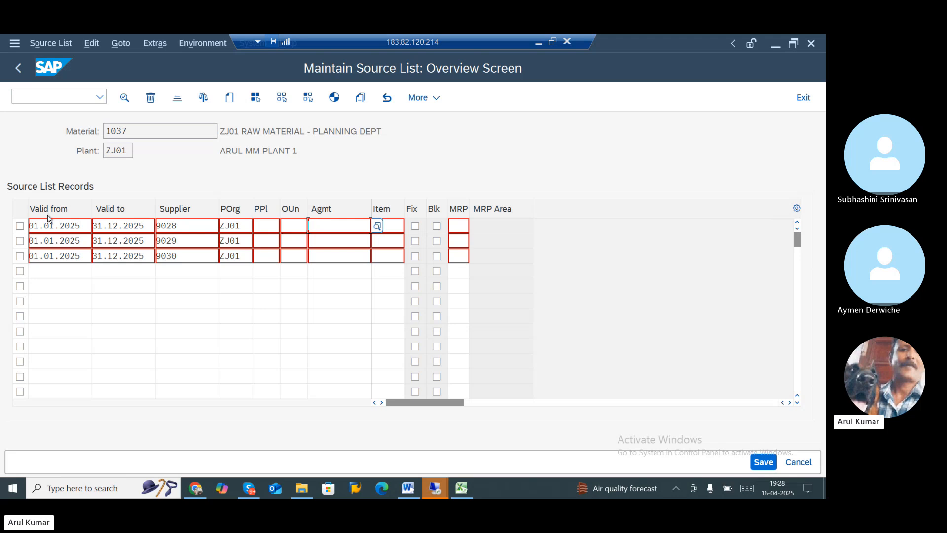
pyautogui.click(327, 240)
pyautogui.click(323, 255)
pyautogui.doubleClick(172, 226)
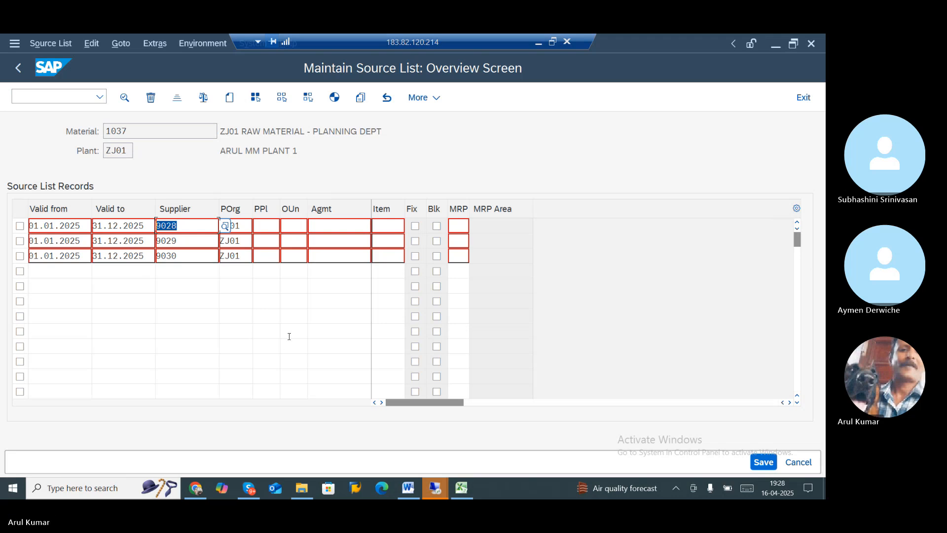
pyautogui.click(248, 488)
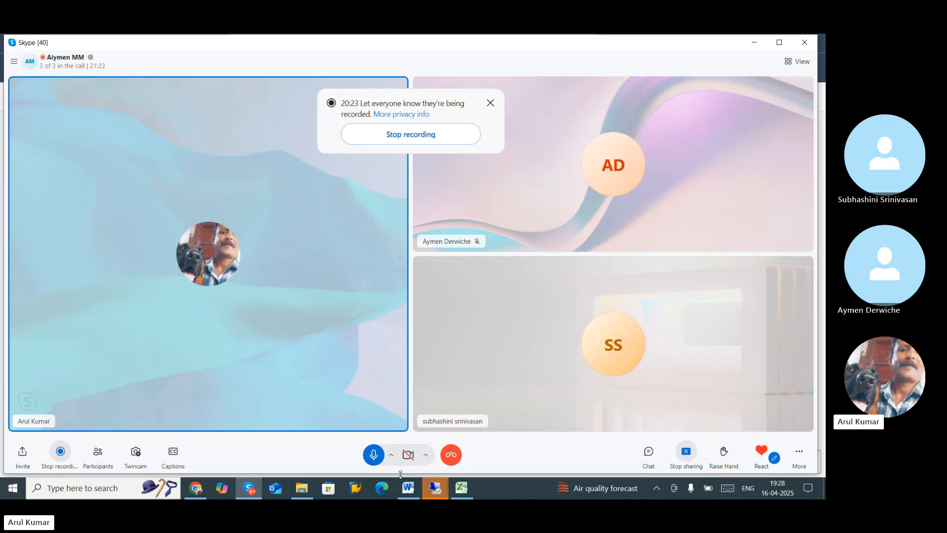
pyautogui.moveTo(435, 491)
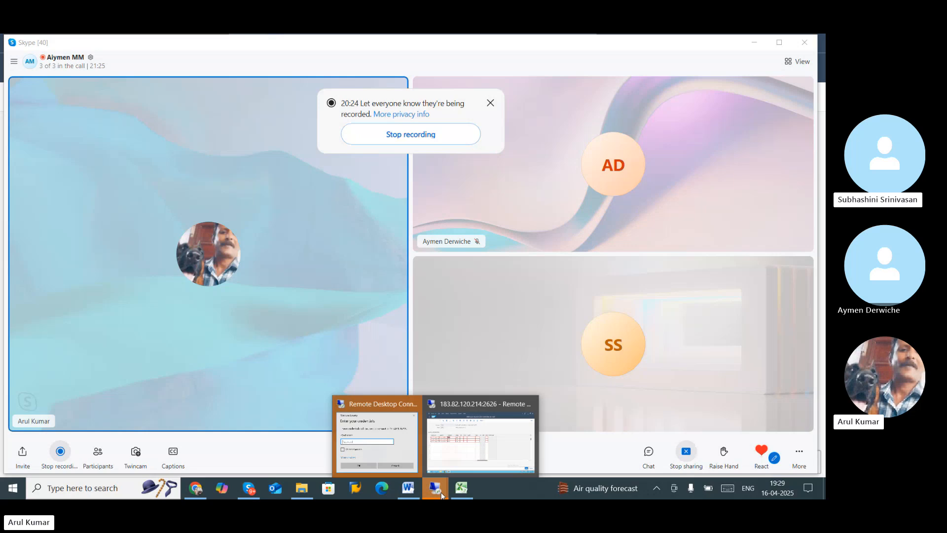
pyautogui.click(451, 434)
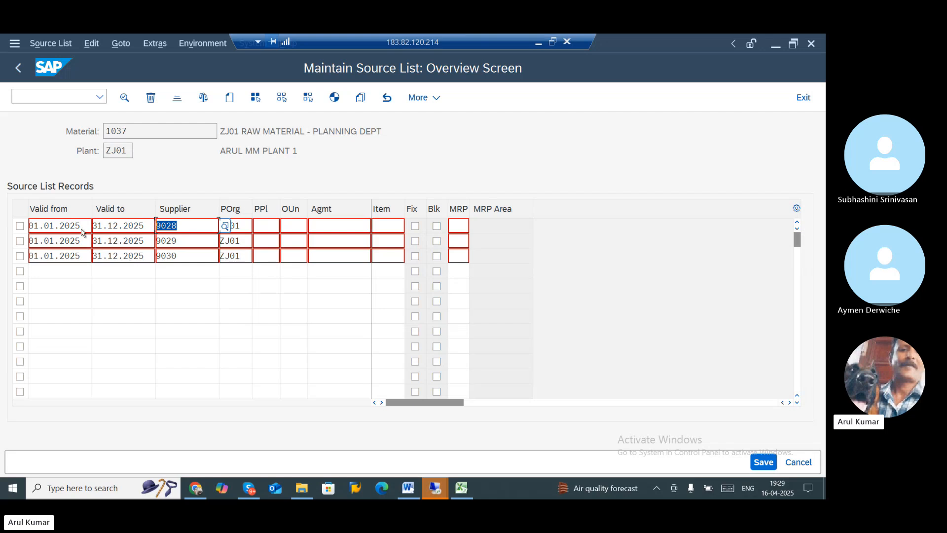
# Check the supplier and agreement fields of the first source list record and save to leave the overview
pyautogui.click(324, 226)
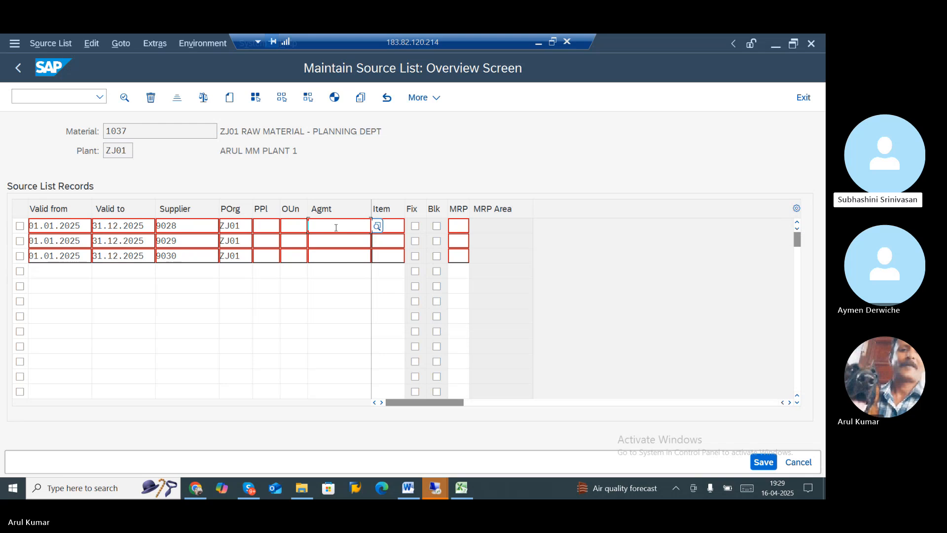
pyautogui.moveTo(180, 227); pyautogui.dragTo(143, 228)
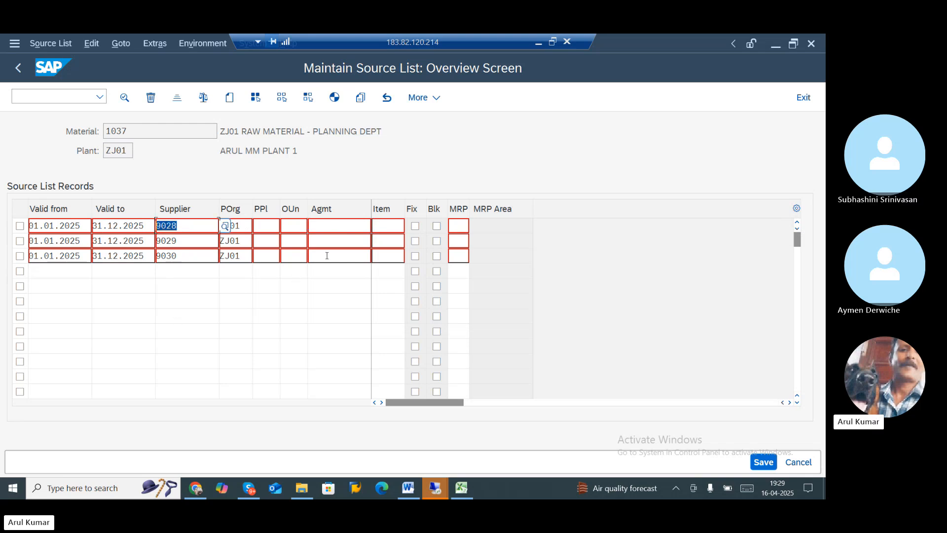
pyautogui.click(334, 225)
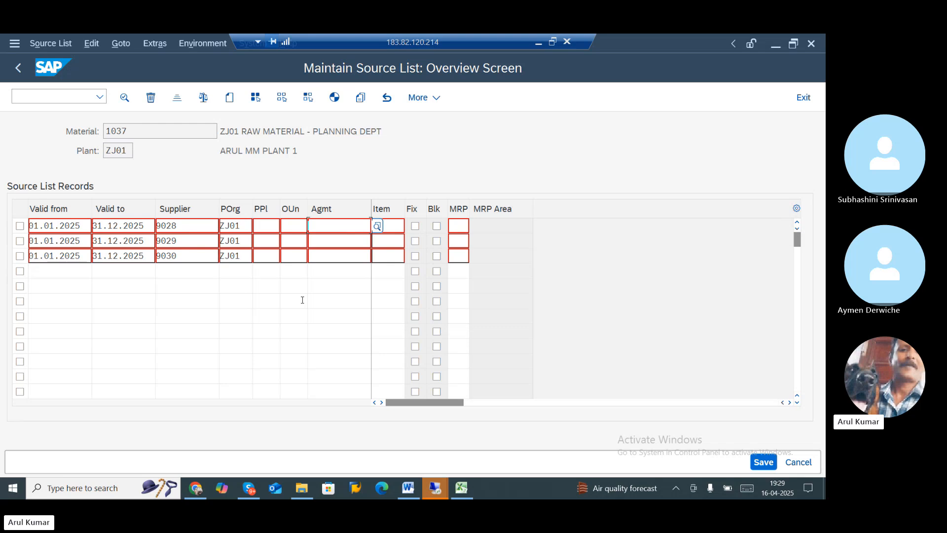
pyautogui.click(763, 462)
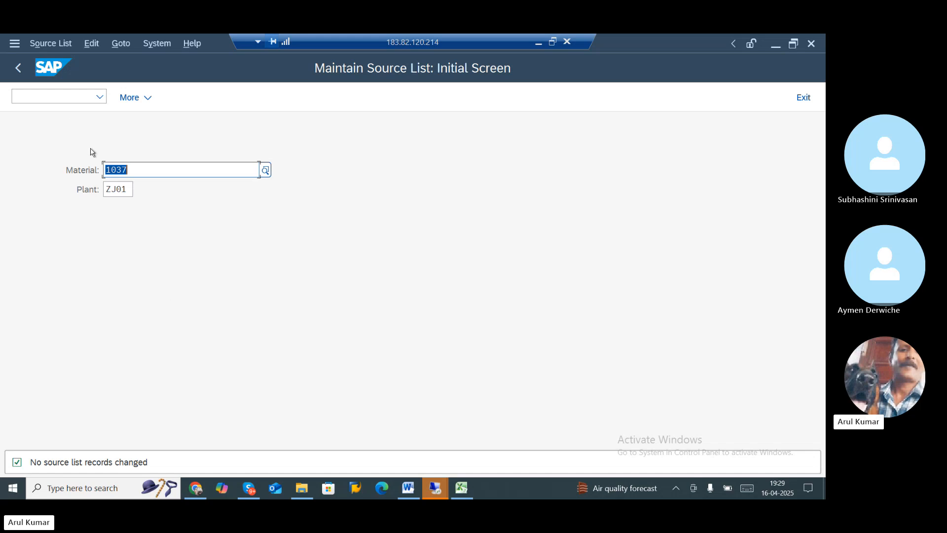
# Start creating a purchase requisition with transaction /NME51N
pyautogui.click(69, 95)
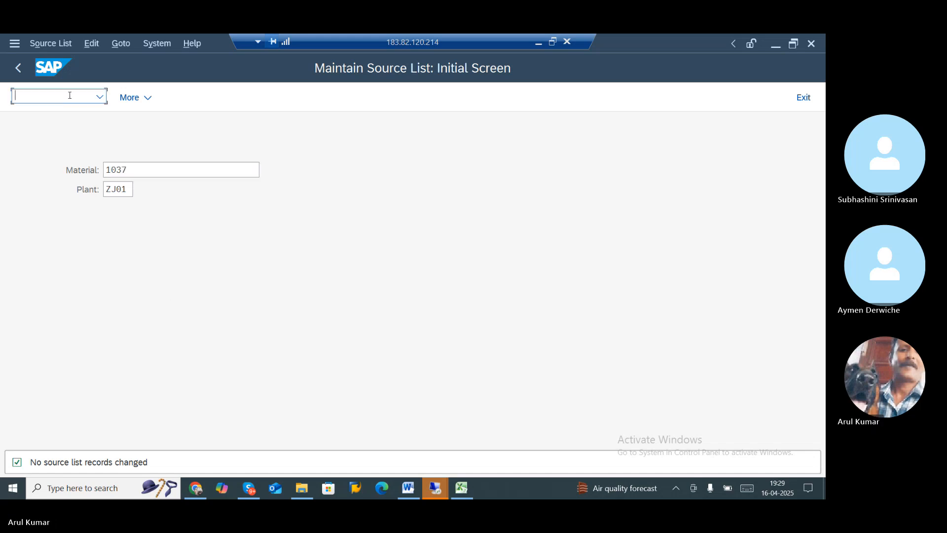
pyautogui.write('/NME51N')
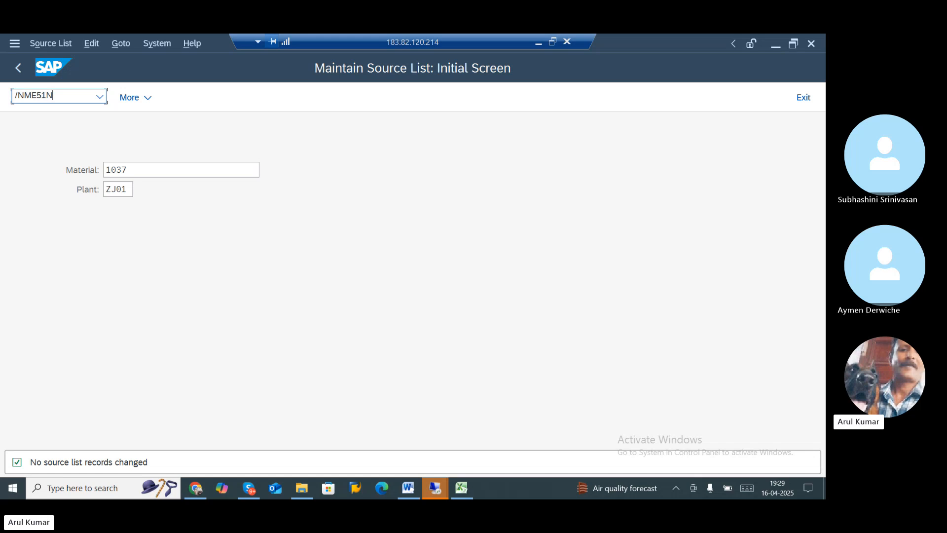
pyautogui.press('Return')
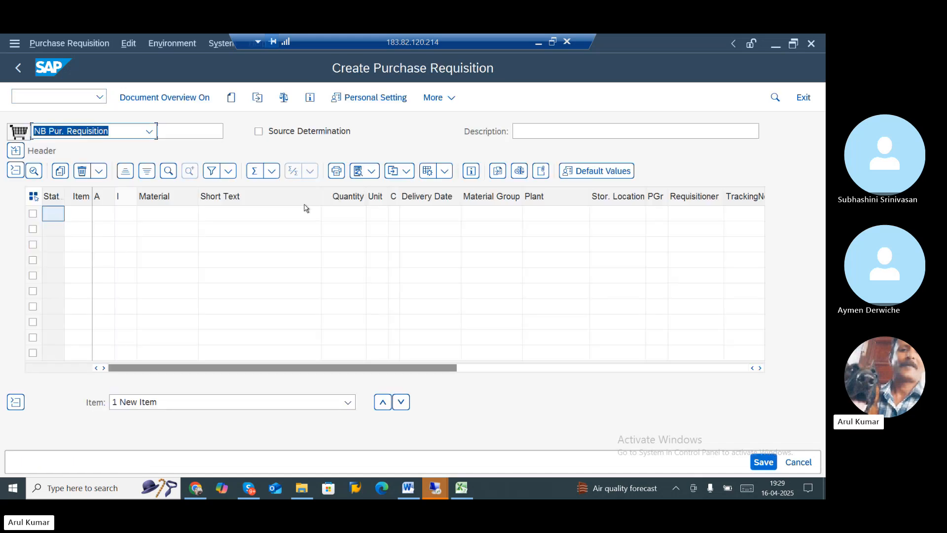
# Copy material number 1037 from the Excel sheet into the Material cell of the first SAP requisition item
pyautogui.click(165, 217)
pyautogui.click(540, 42)
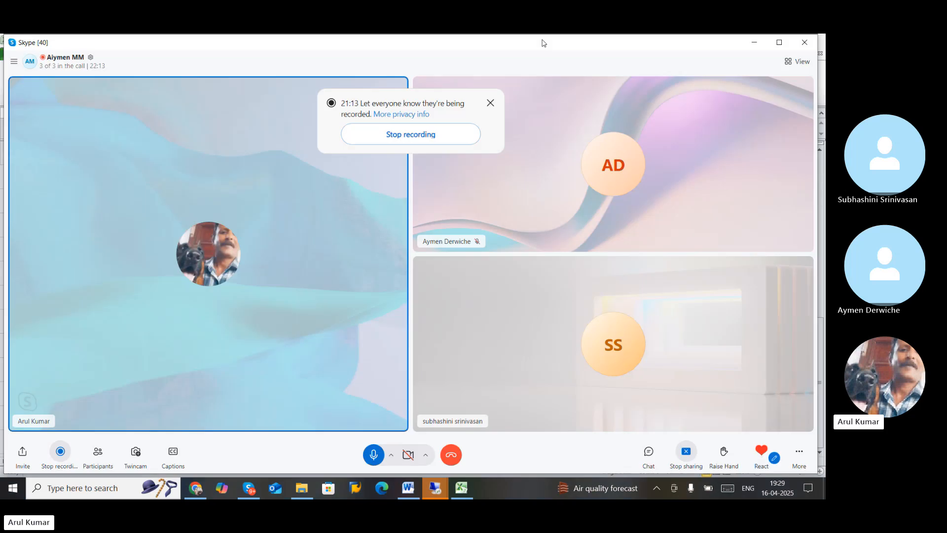
pyautogui.click(462, 488)
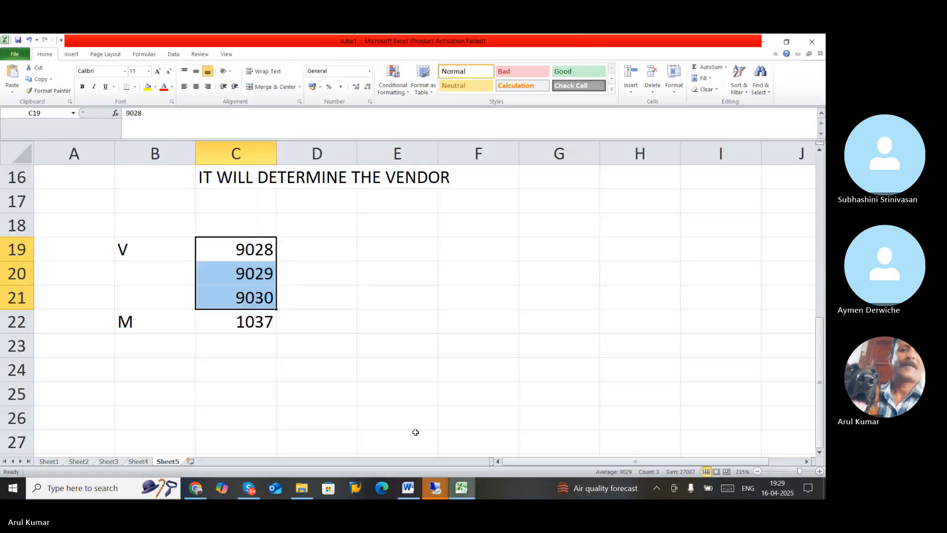
pyautogui.click(239, 324)
pyautogui.hotkey('ctrl', 'c')
pyautogui.hotkey('alt', 'Tab')
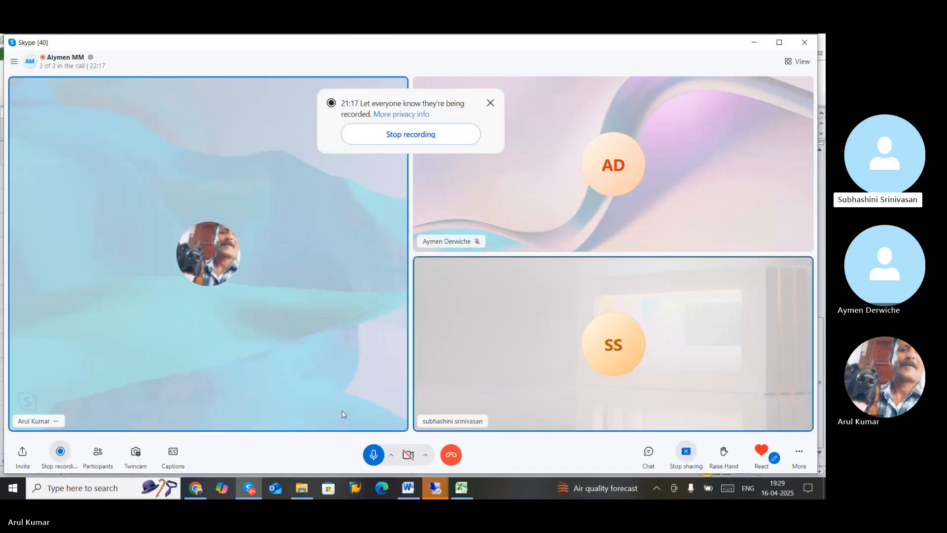
pyautogui.click(435, 487)
pyautogui.click(436, 462)
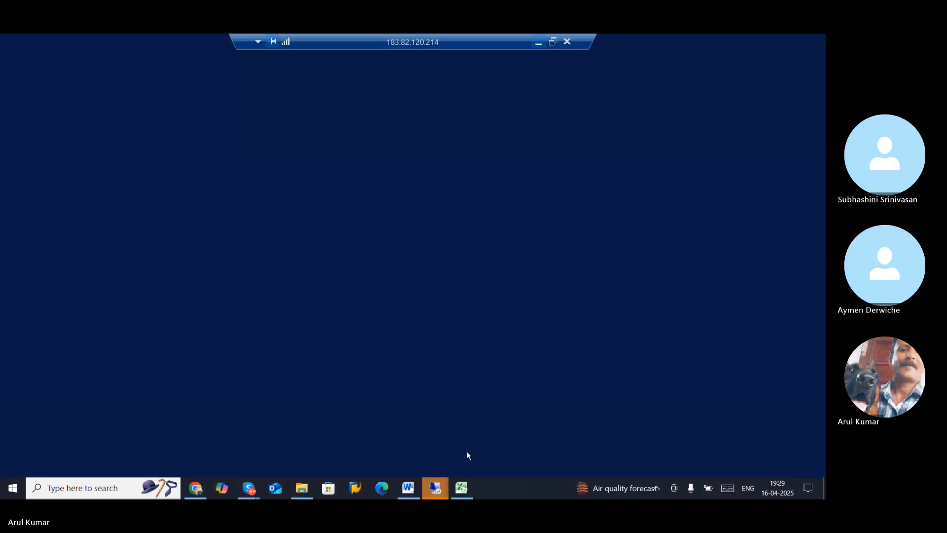
pyautogui.hotkey('ctrl', 'v')
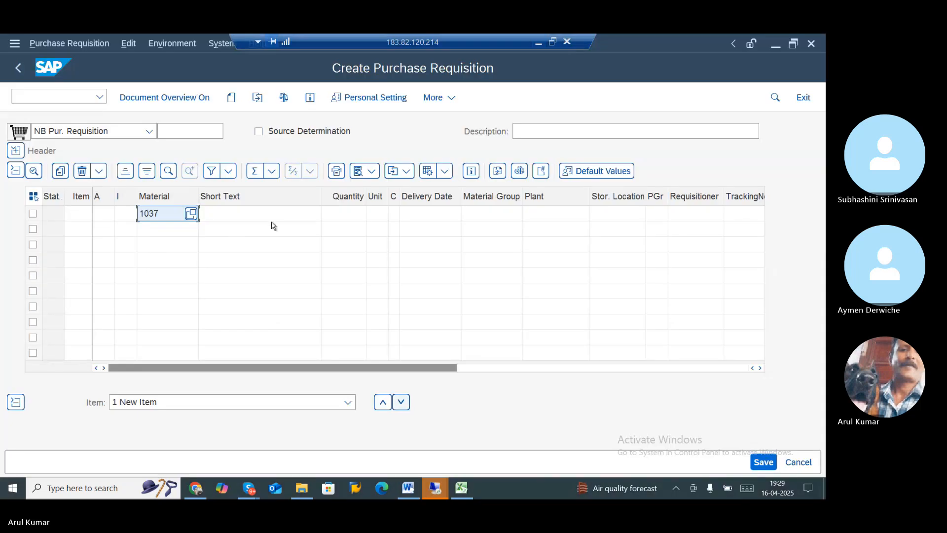
# Confirm the material entry and set the first requisition item's quantity to 100
pyautogui.click(354, 214)
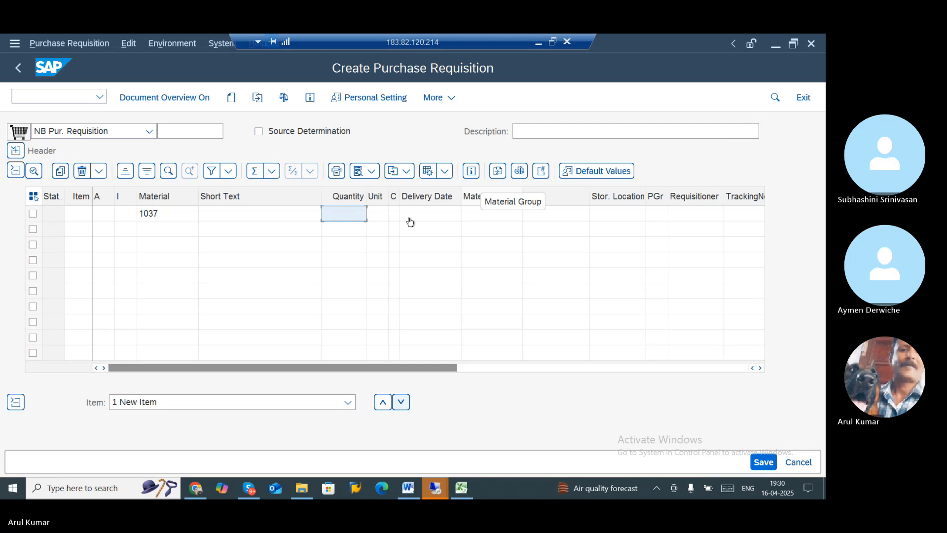
pyautogui.press('Return')
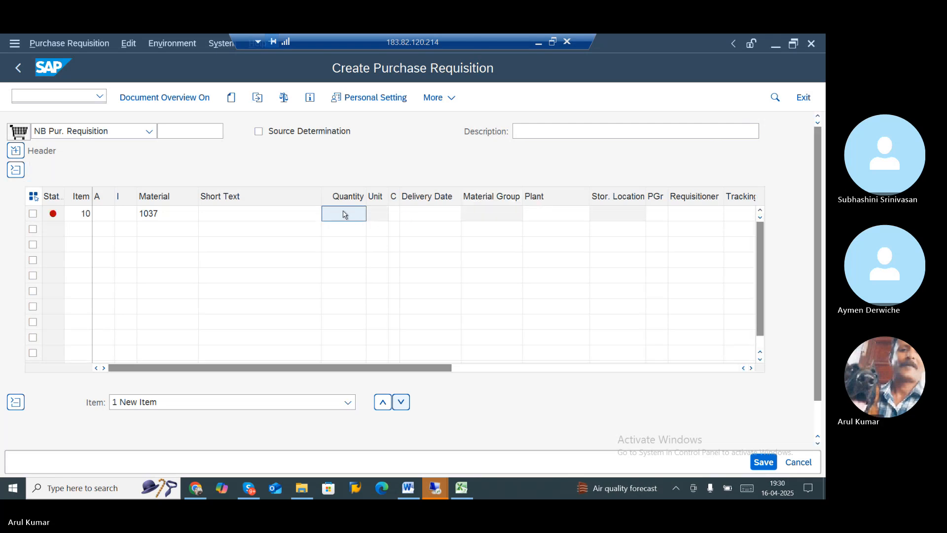
pyautogui.write('100')
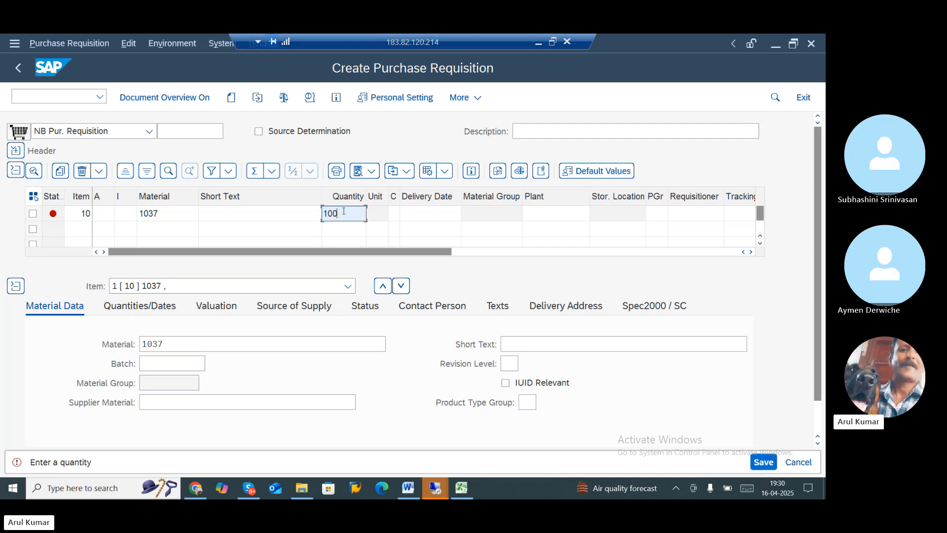
# Enter plant ZJ01 for the requisition item of material 1037
pyautogui.press('Tab')
pyautogui.press('Tab')
pyautogui.press('Tab')
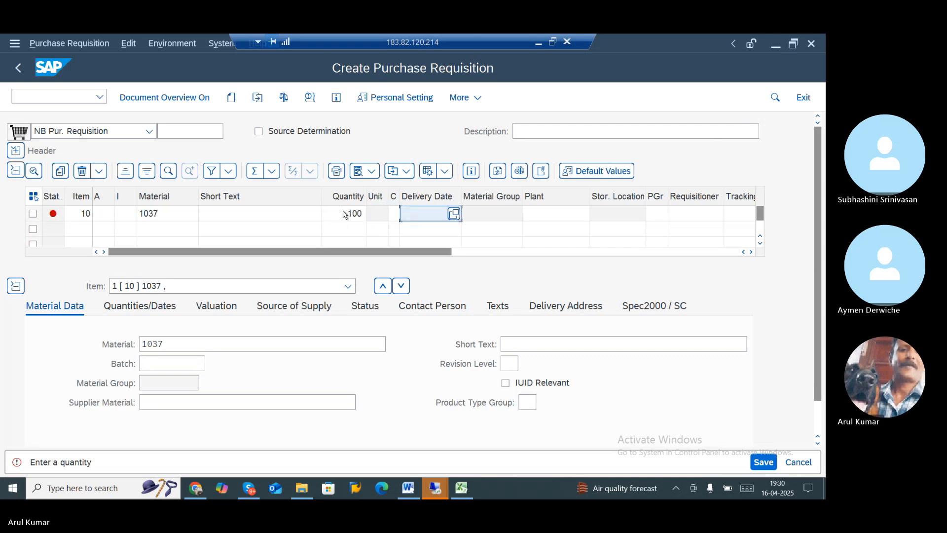
pyautogui.press('Tab')
pyautogui.press('Tab')
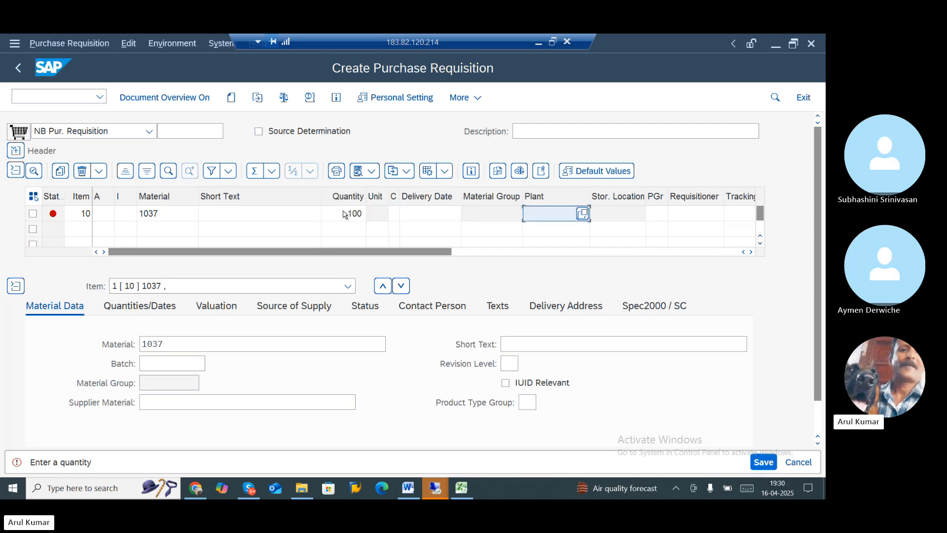
pyautogui.write('1037')
pyautogui.press('BackSpace')
pyautogui.press('BackSpace')
pyautogui.press('BackSpace')
pyautogui.press('BackSpace')
pyautogui.write('ZJ01')
pyautogui.press('Return')
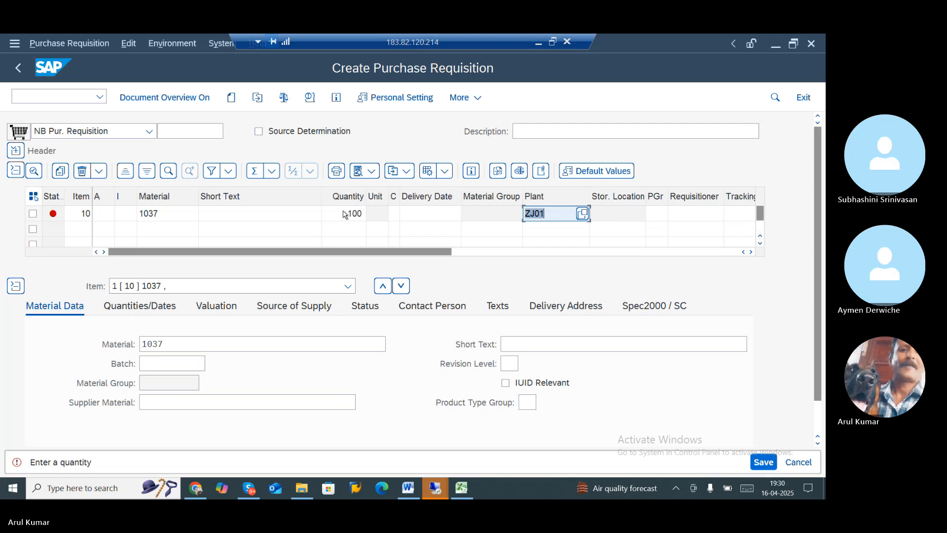
pyautogui.press('Tab')
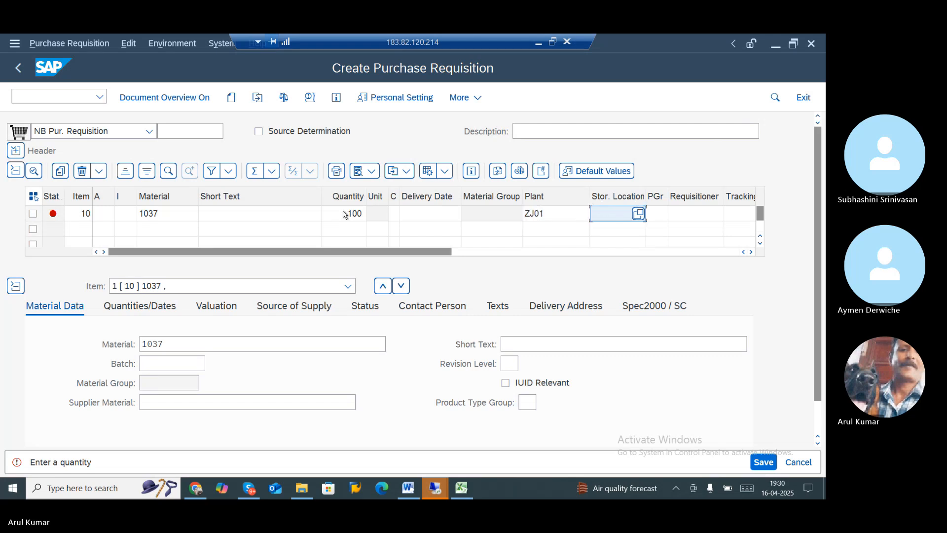
# Enter purchasing group ZJ0 and storage location ZJ01 for the requisition item of material 1037
pyautogui.press('Tab')
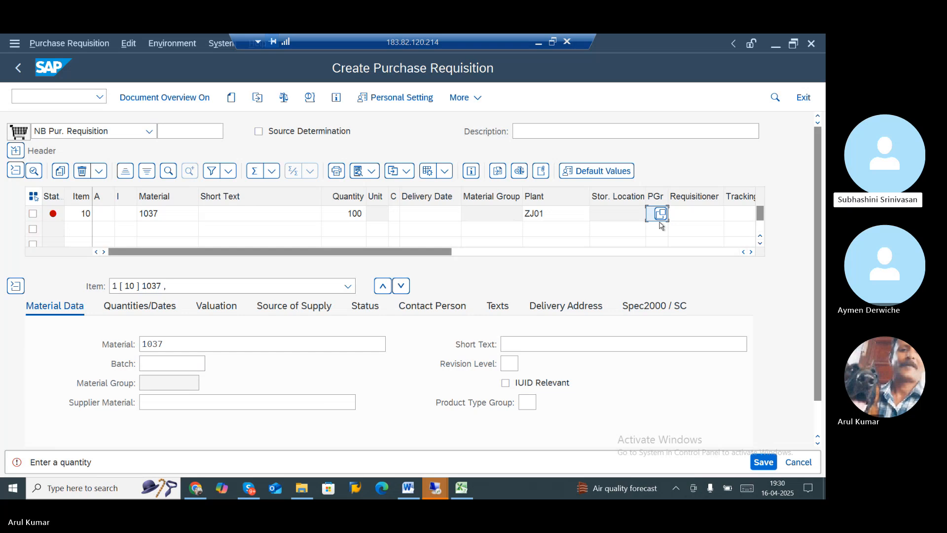
pyautogui.write('ZJ0')
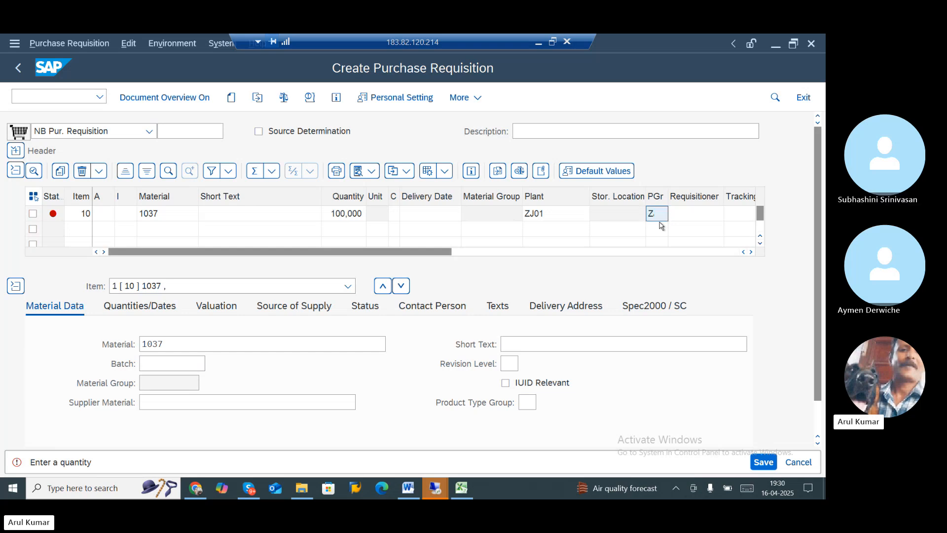
pyautogui.press('Return')
pyautogui.click(618, 215)
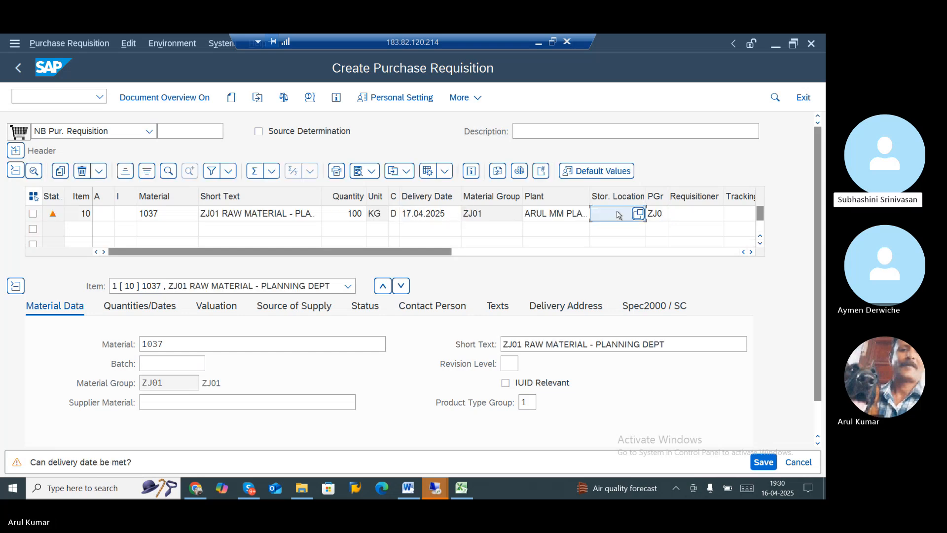
pyautogui.write('ZJ01')
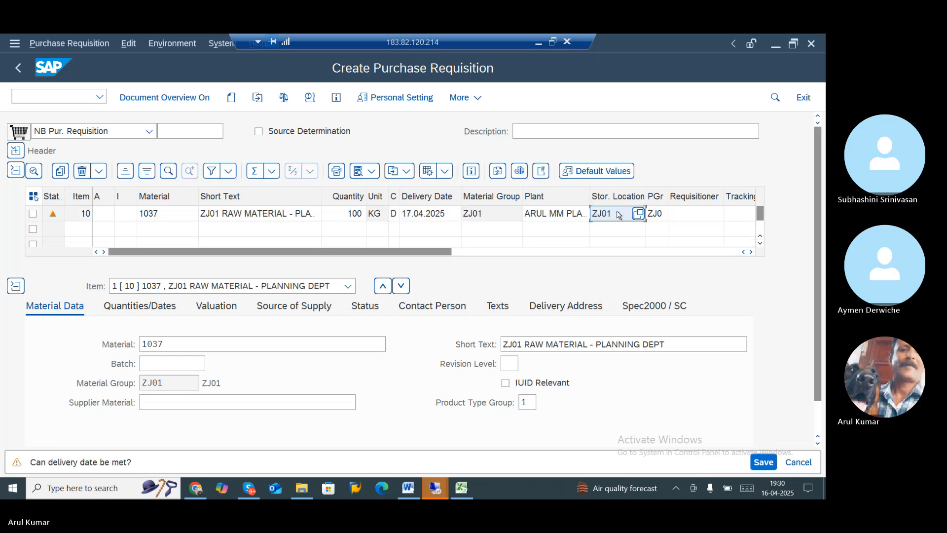
# Enter purchasing organization ZJ01 for the requisition item and turn on source determination
pyautogui.click(689, 217)
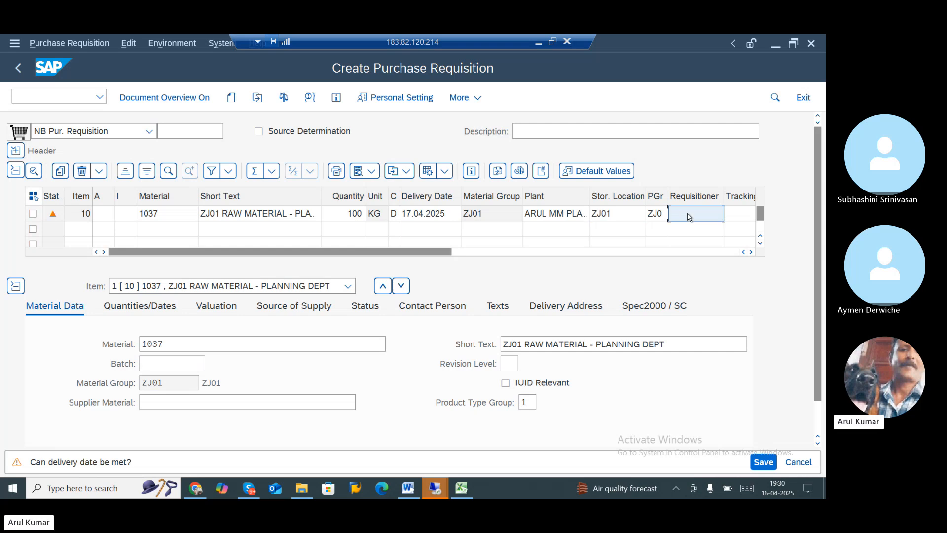
pyautogui.press('Tab')
pyautogui.press('Tab')
pyautogui.press('Tab')
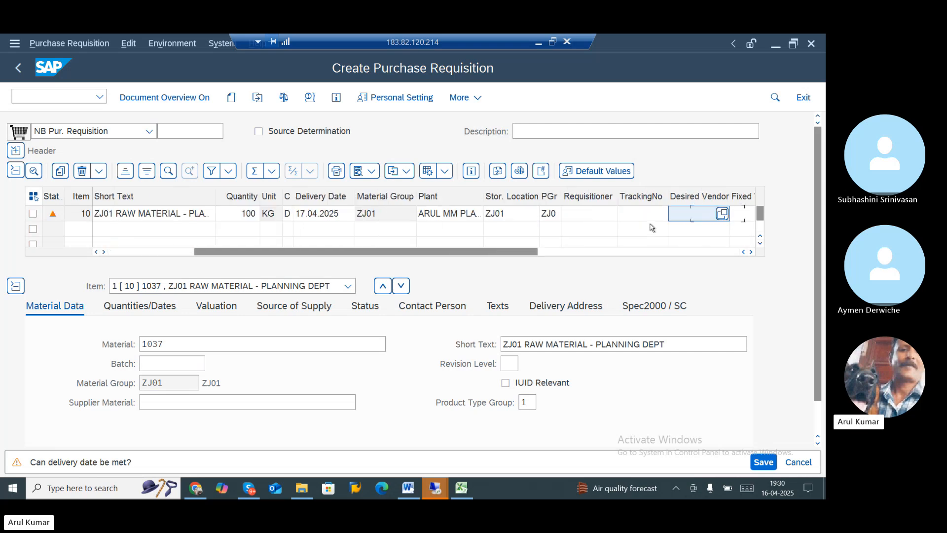
pyautogui.press('Tab')
pyautogui.press('Tab')
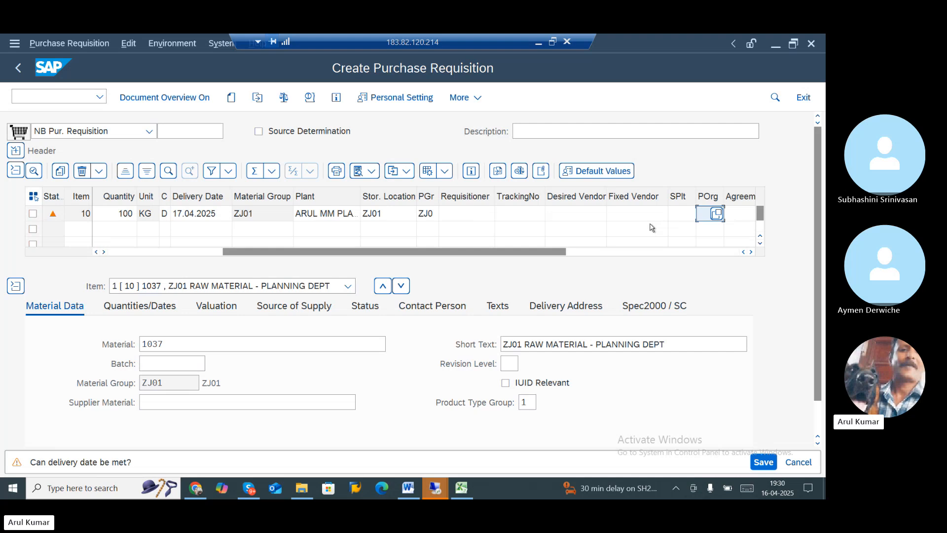
pyautogui.write('ZJ01')
pyautogui.press('Return')
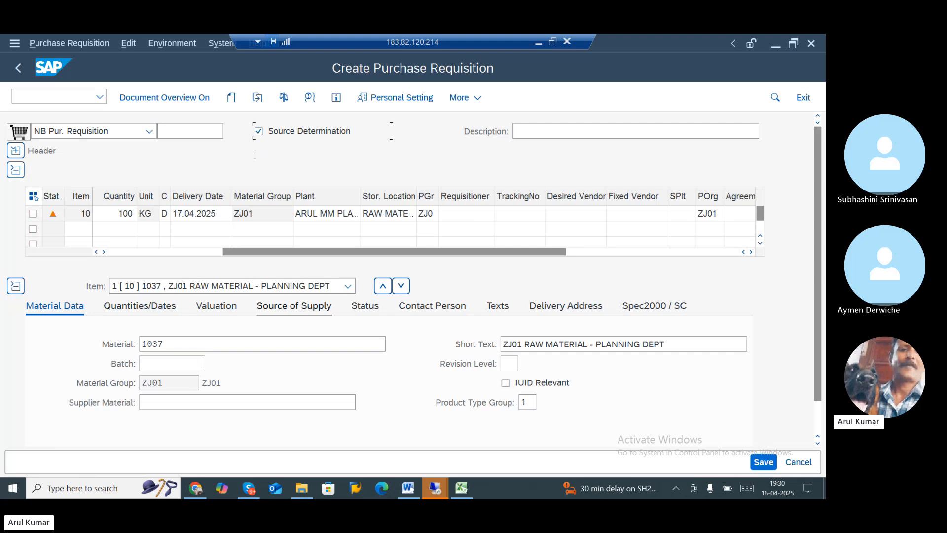
# Review the item's quantity, date and valuation details, and call up its available sources of supply for assignment
pyautogui.scroll(-1, 265, 326)
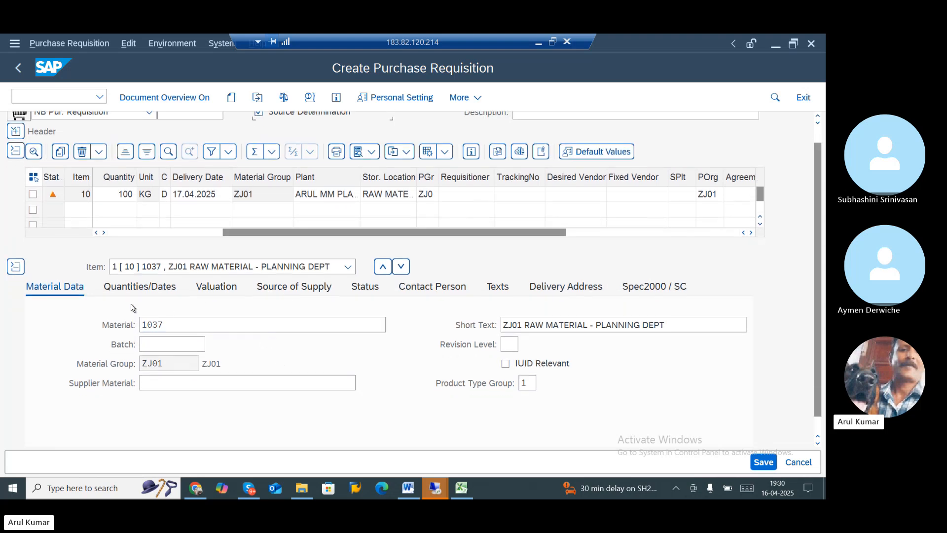
pyautogui.click(141, 286)
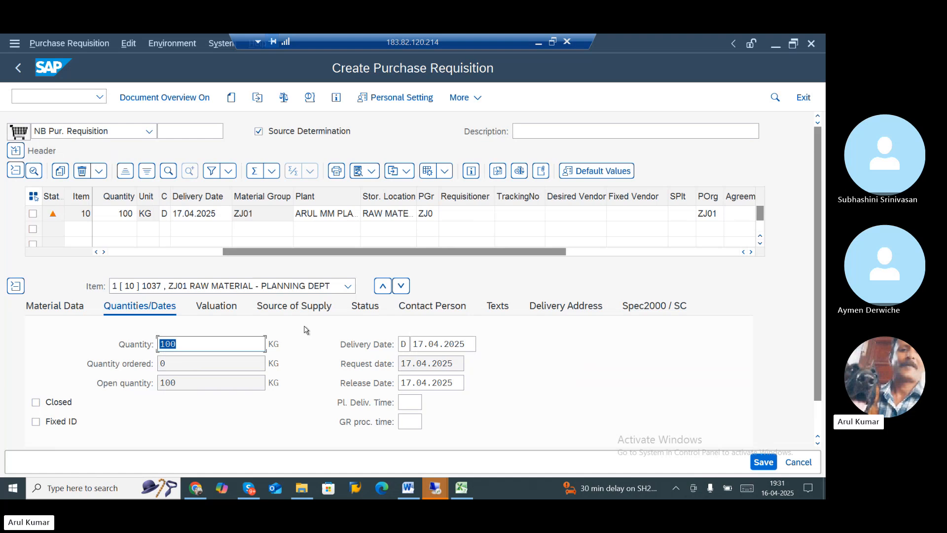
pyautogui.click(227, 310)
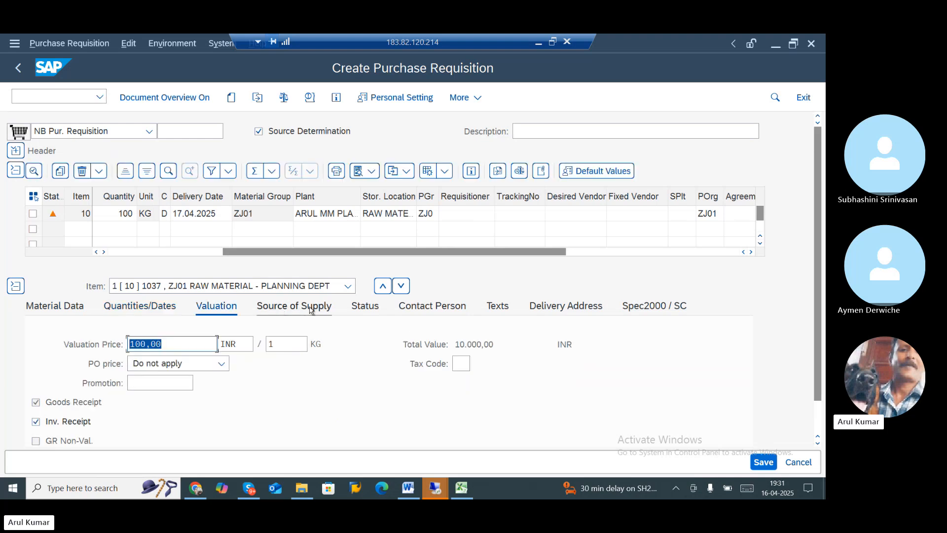
pyautogui.click(277, 311)
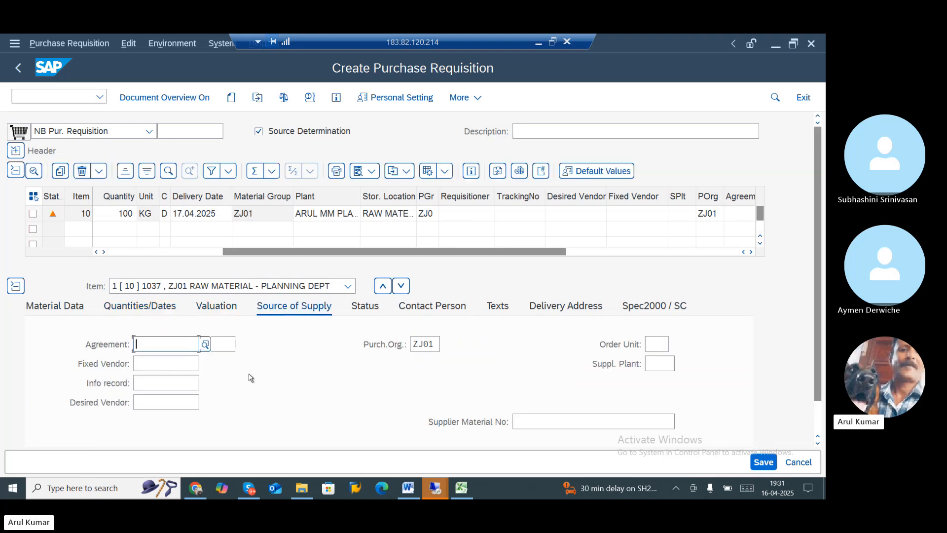
pyautogui.scroll(-2, 249, 375)
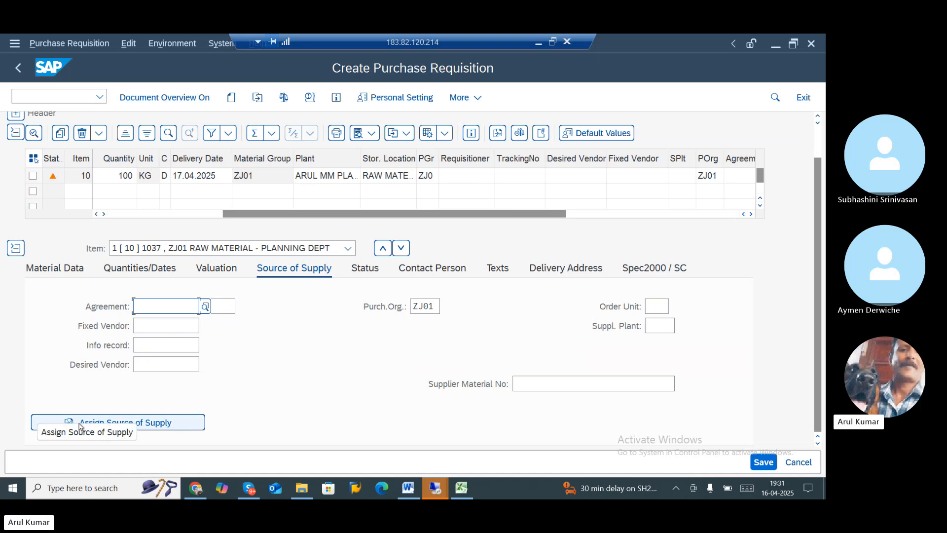
pyautogui.click(167, 428)
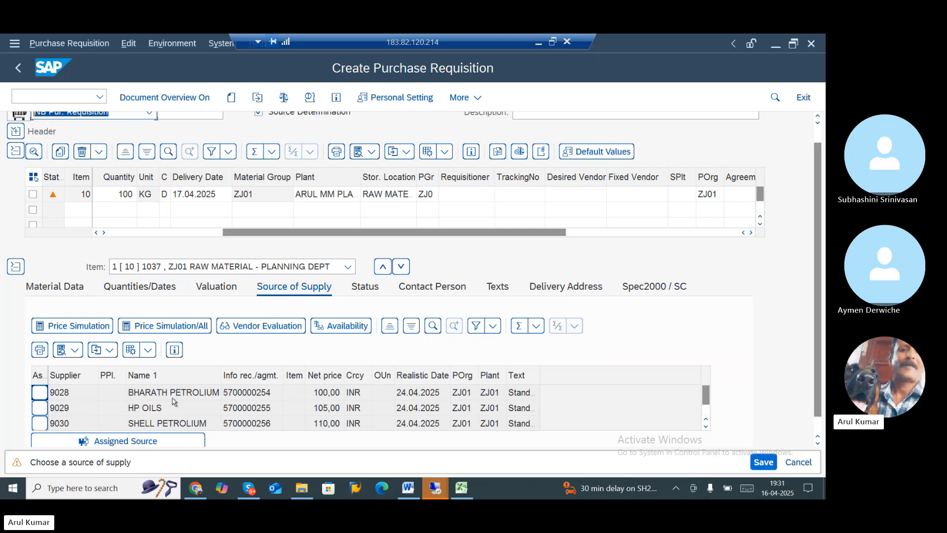
pyautogui.scroll(-1, 328, 380)
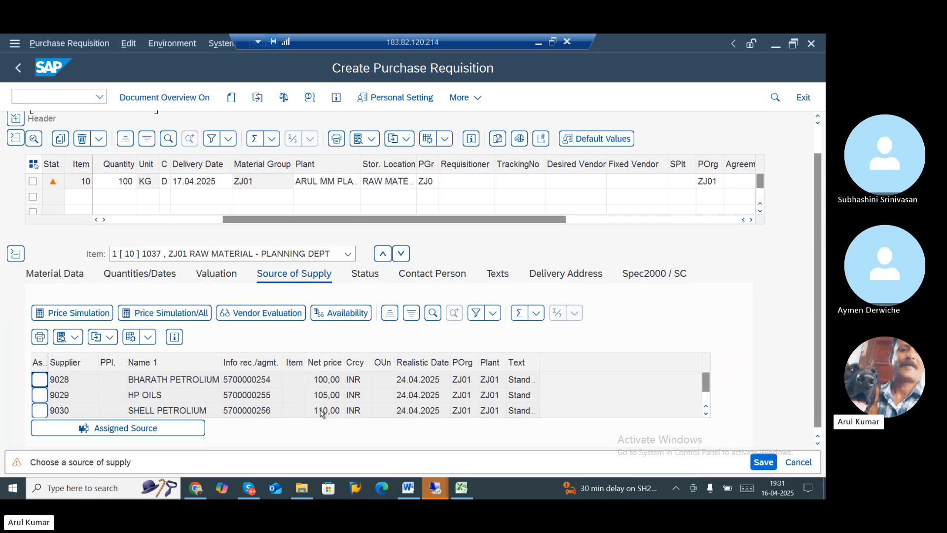
# Change the quantity of requisition item 10 to 300 KG
pyautogui.scroll(3, 311, 359)
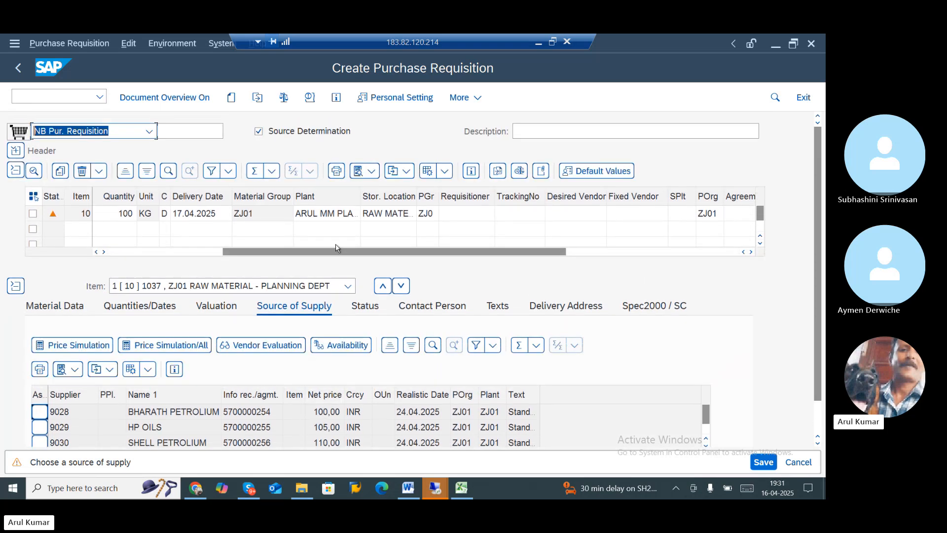
pyautogui.click(122, 216)
pyautogui.press('Delete')
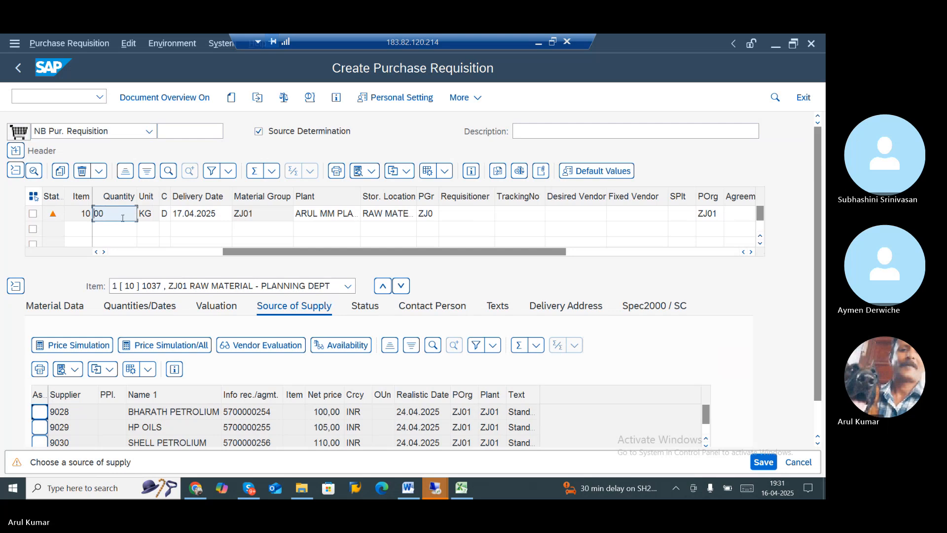
pyautogui.write('300')
pyautogui.press('Return')
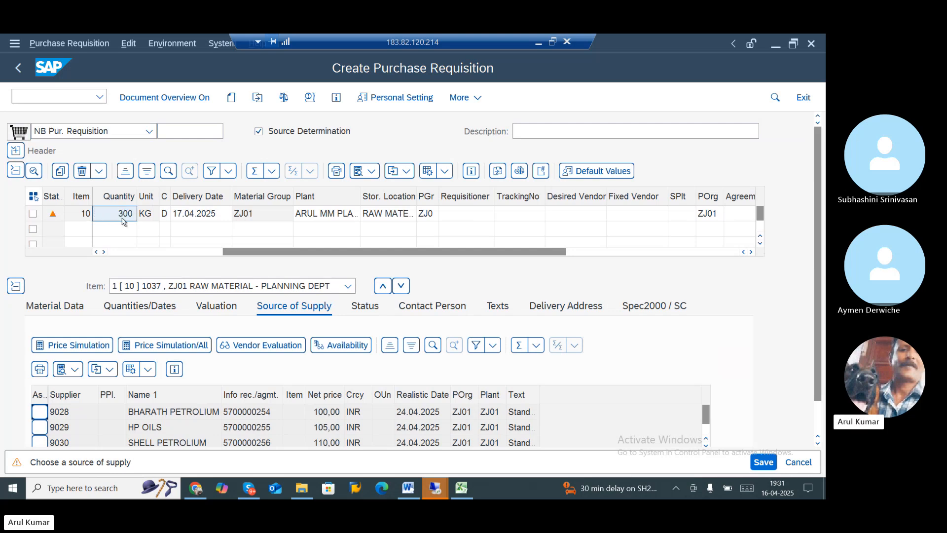
# Choose supplier 9028, BHARATH PETROLIUM, as the source of supply for requisition item 10
pyautogui.scroll(-1, 250, 345)
pyautogui.scroll(1, 251, 347)
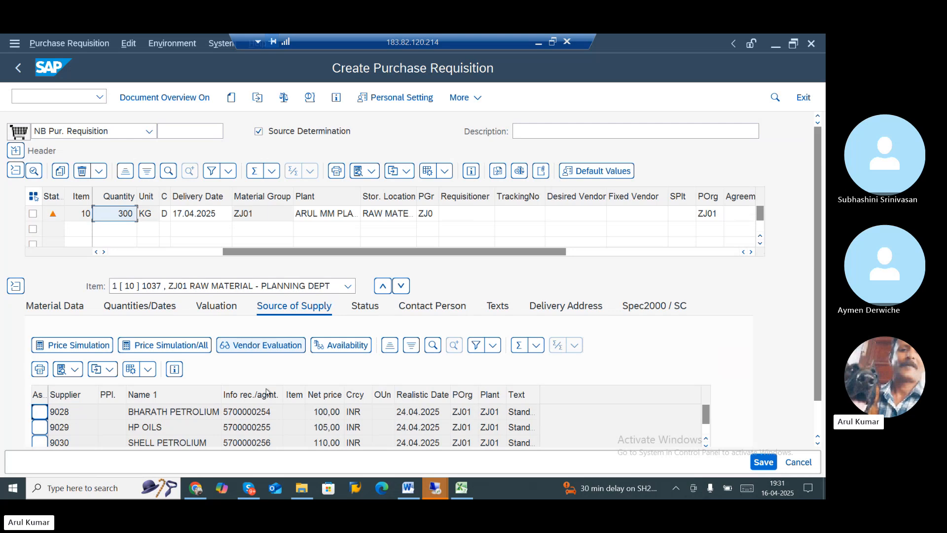
pyautogui.scroll(-1, 297, 426)
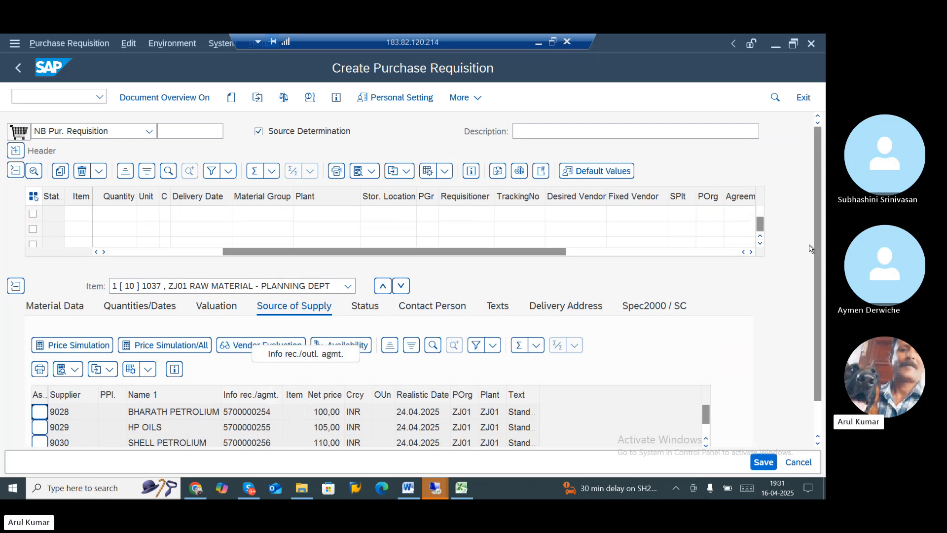
pyautogui.moveTo(816, 261); pyautogui.dragTo(814, 319)
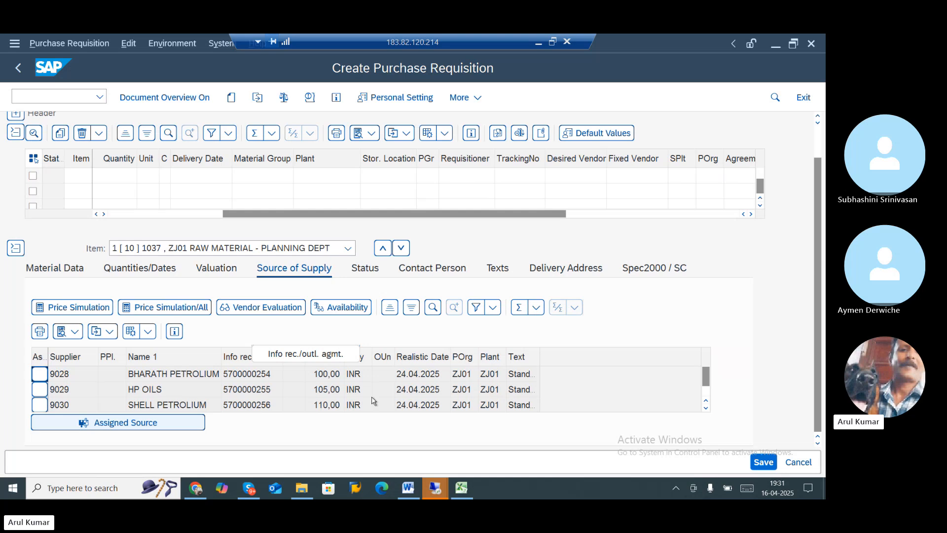
pyautogui.click(40, 374)
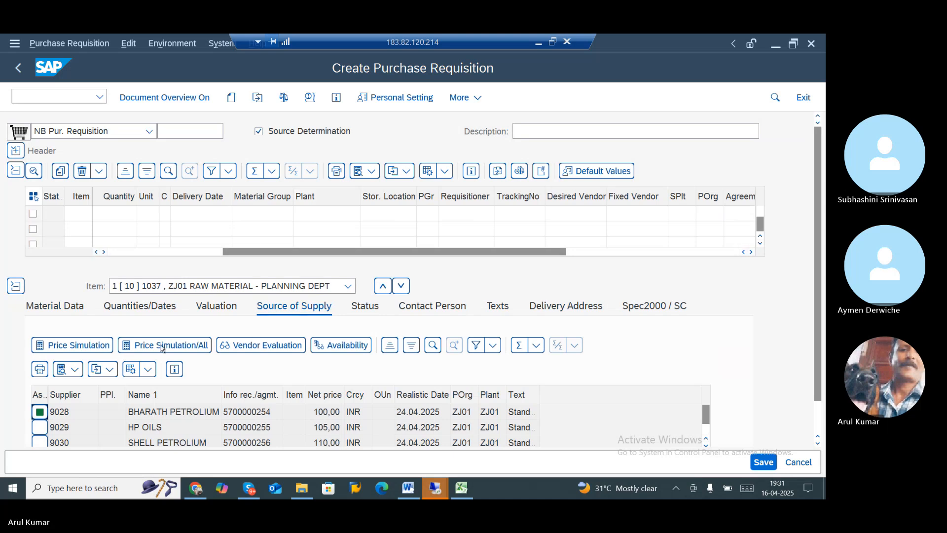
# Check the purchase requisition for errors and save it
pyautogui.click(284, 100)
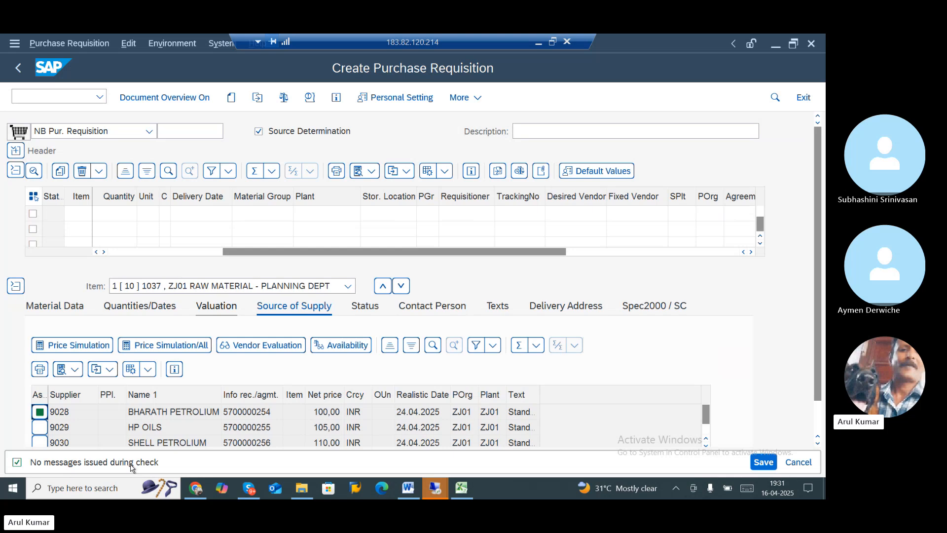
pyautogui.click(763, 463)
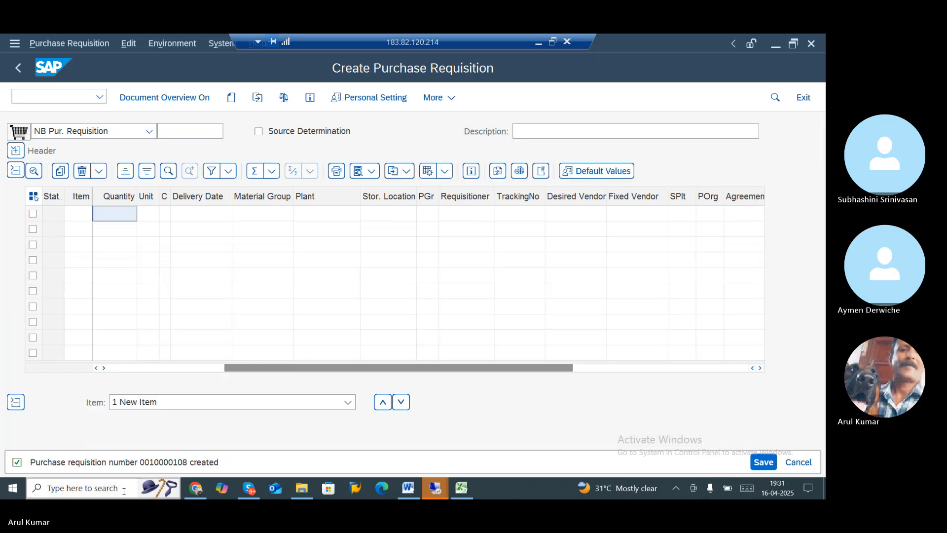
# Open the details of the creation message, copy the new purchase requisition number and close the details
pyautogui.doubleClick(135, 461)
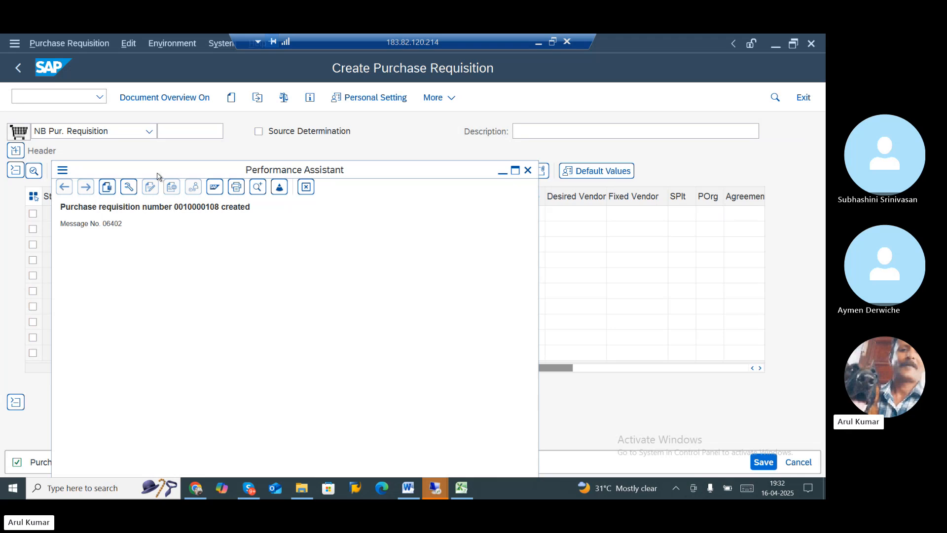
pyautogui.moveTo(175, 207); pyautogui.dragTo(219, 211)
pyautogui.hotkey('ctrl', 'c')
pyautogui.click(528, 170)
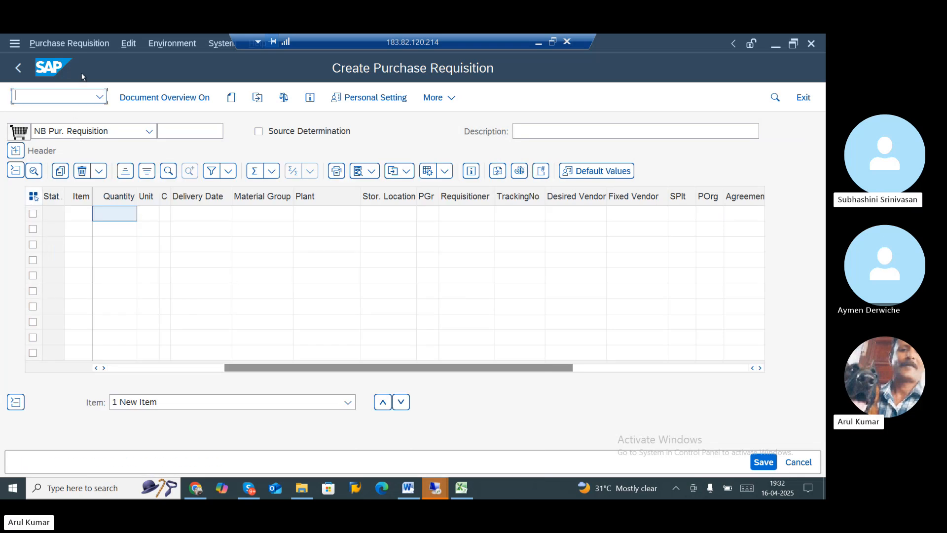
# Record the copied requisition number in cell C24 of the Excel sheet with the label PR in B24, and widen column C
pyautogui.hotkey('alt', 'Tab')
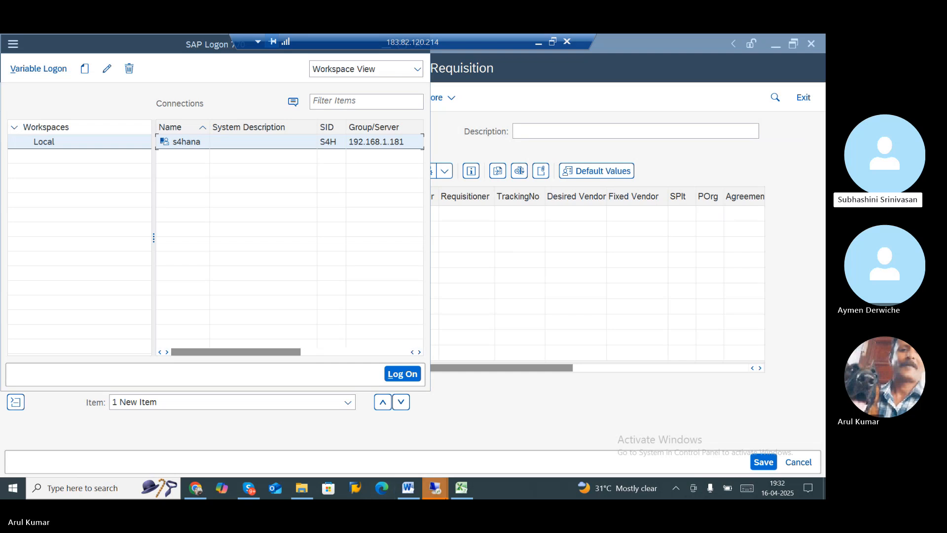
pyautogui.click(460, 490)
pyautogui.click(130, 366)
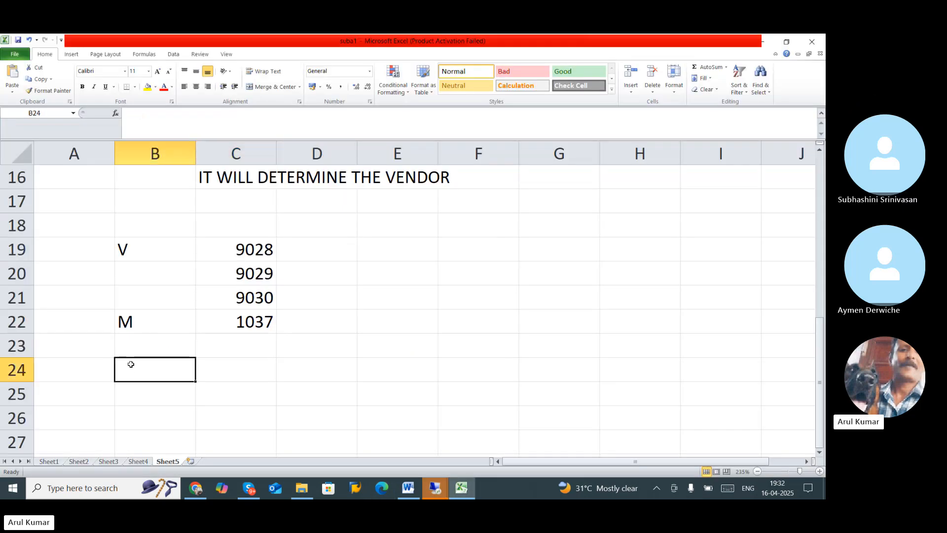
pyautogui.write('PR')
pyautogui.press('Tab')
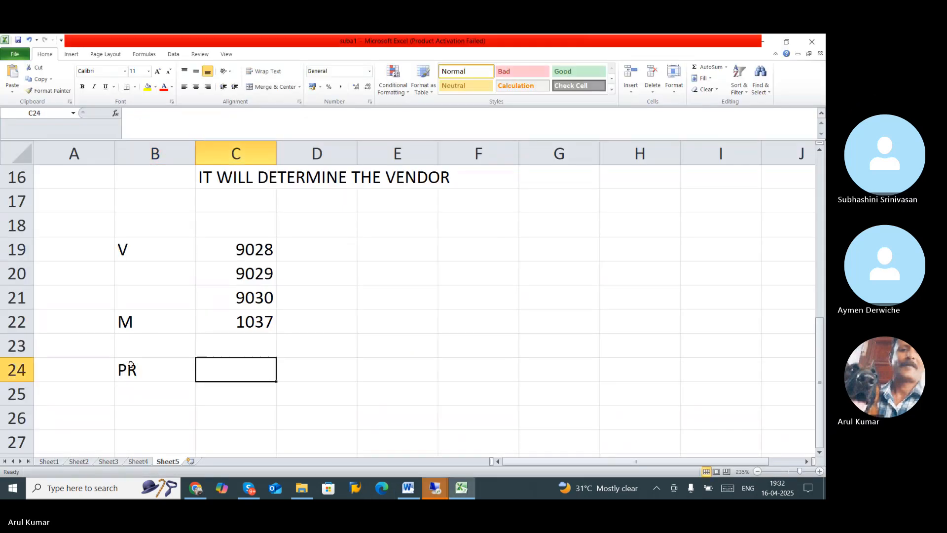
pyautogui.hotkey('ctrl', 'v')
pyautogui.scroll(1, 130, 366)
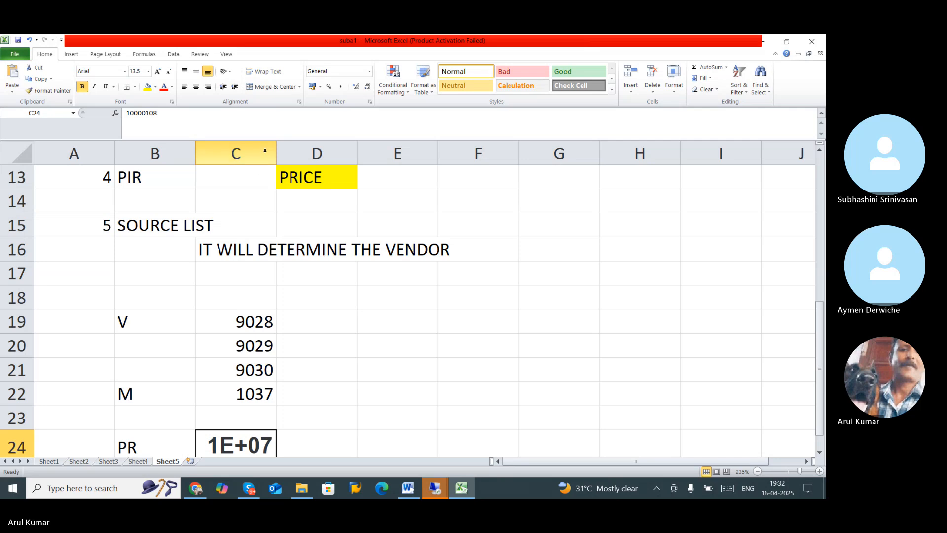
pyautogui.moveTo(278, 157); pyautogui.dragTo(408, 156)
pyautogui.scroll(-2, 348, 239)
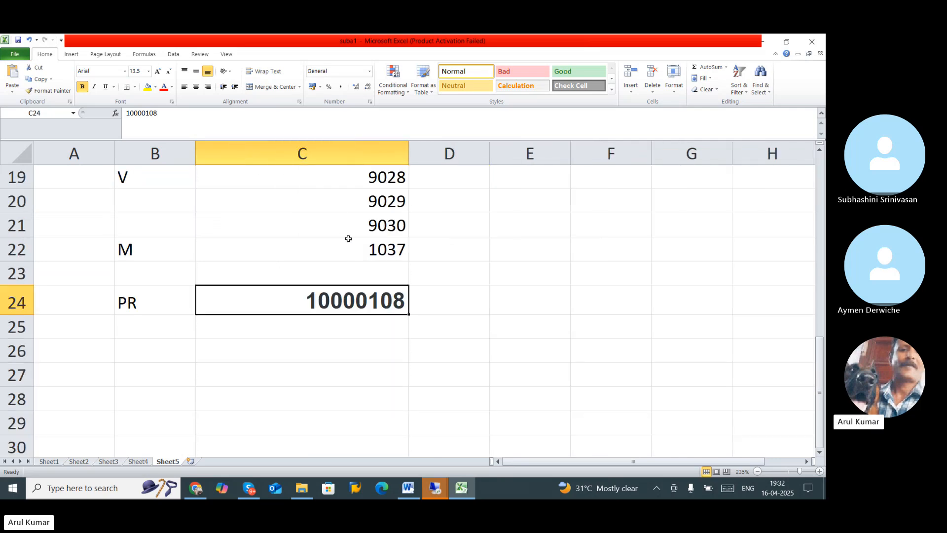
# Switch back to SAP and start creating a purchase order with transaction /NME21N
pyautogui.hotkey('alt', 'Tab')
pyautogui.click(537, 306)
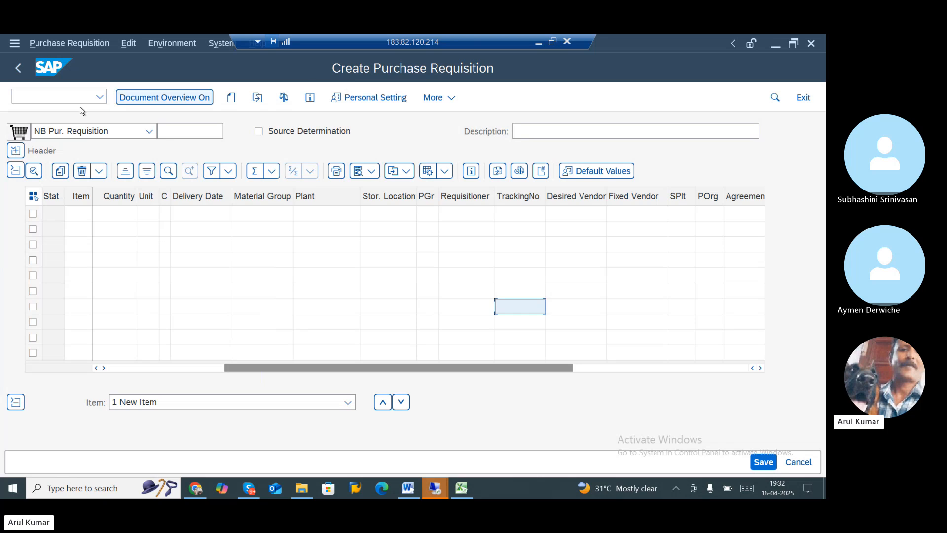
pyautogui.click(101, 97)
pyautogui.click(51, 110)
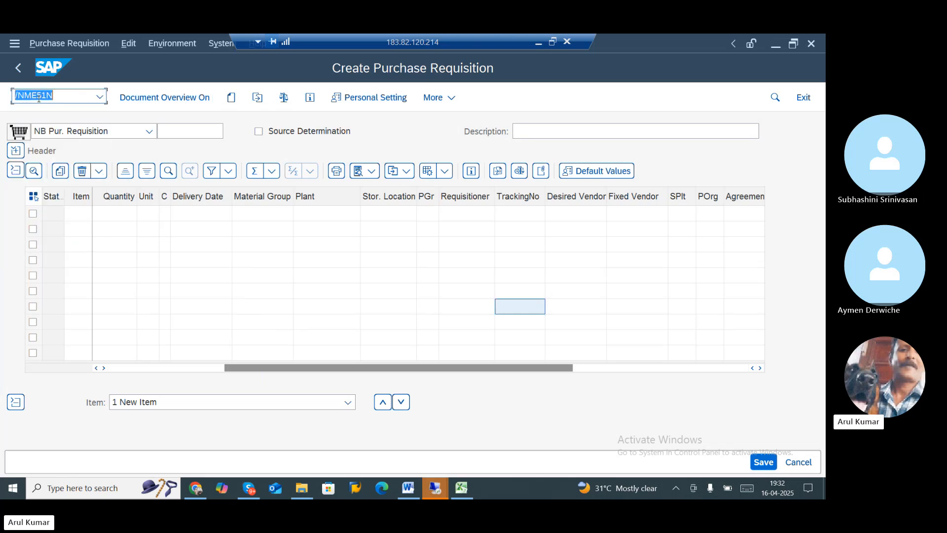
pyautogui.click(40, 100)
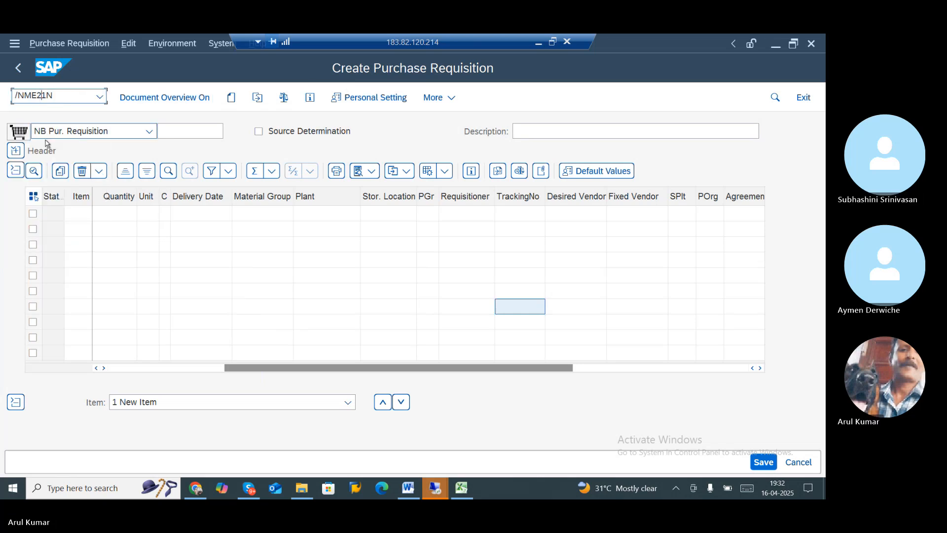
pyautogui.press('Return')
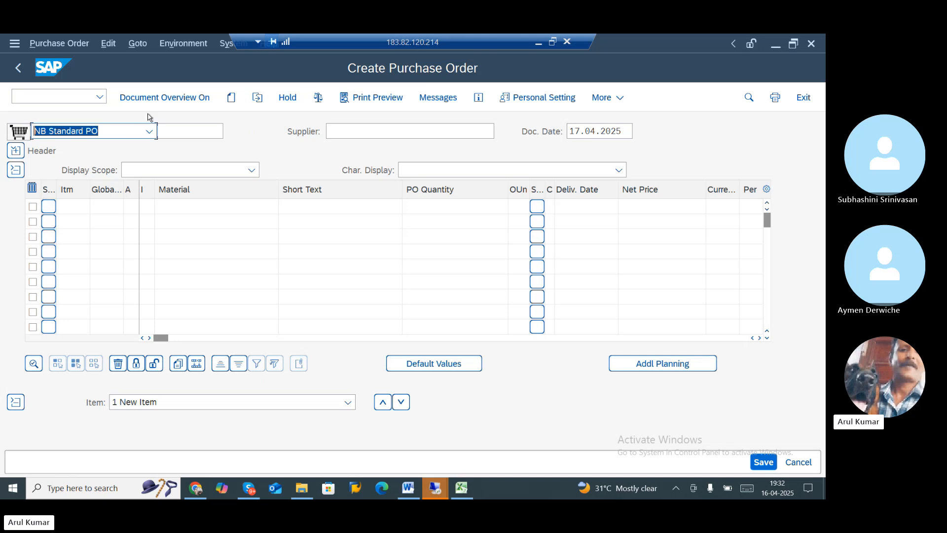
# List my own purchase requisitions in the document overview, select the new requisition, and return to SAP Easy Access
pyautogui.click(159, 98)
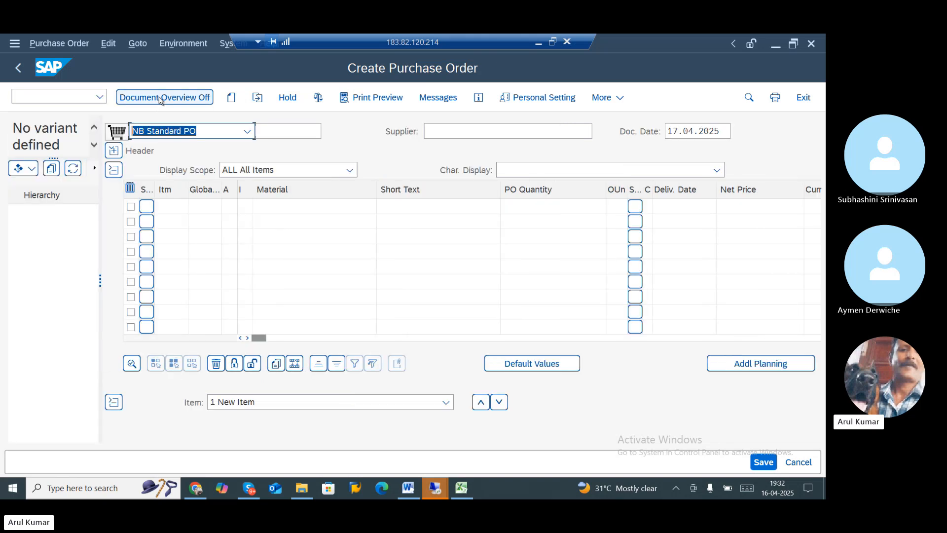
pyautogui.click(19, 169)
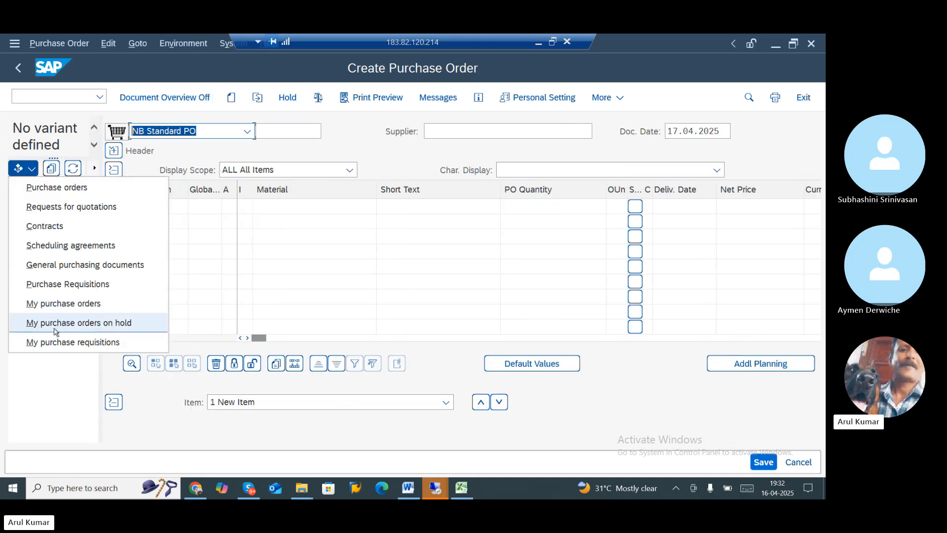
pyautogui.click(58, 343)
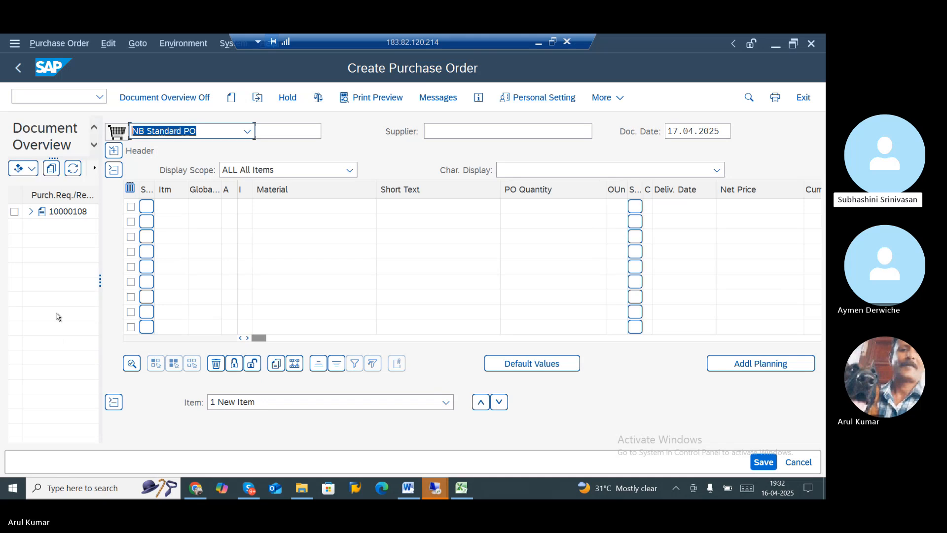
pyautogui.click(76, 212)
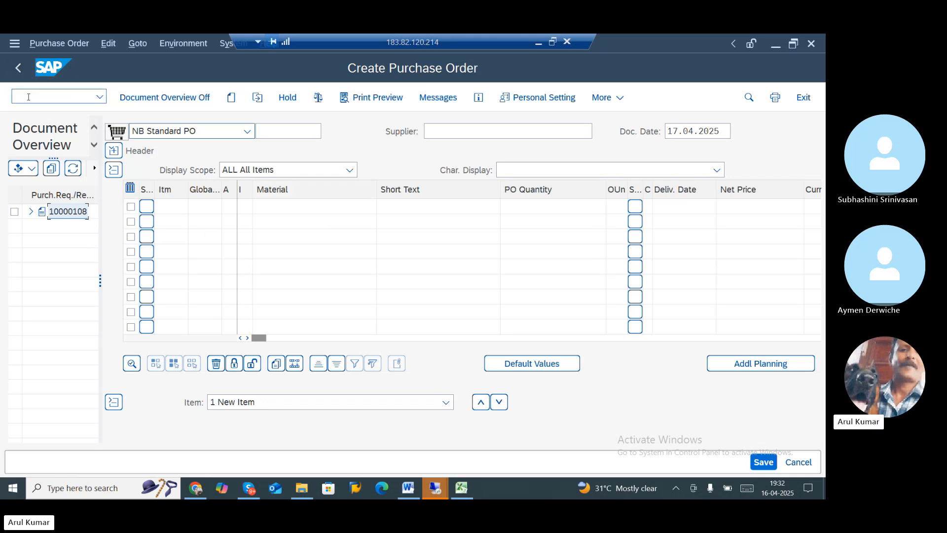
pyautogui.press('Return')
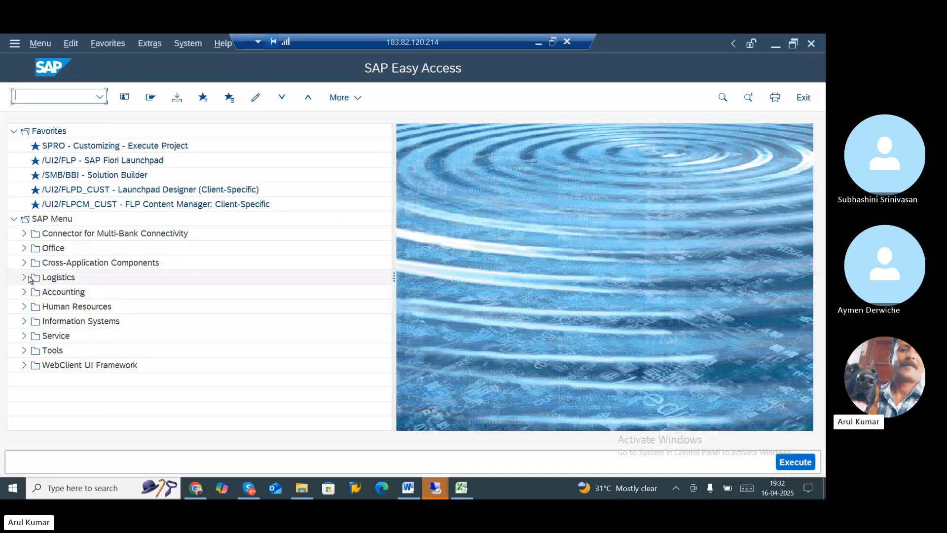
# Find the purchase order creation transactions under Logistics, Materials Management, Purchasing and open ME59N - Automatically via Purchase Requisitions
pyautogui.click(26, 277)
pyautogui.scroll(-1, 196, 319)
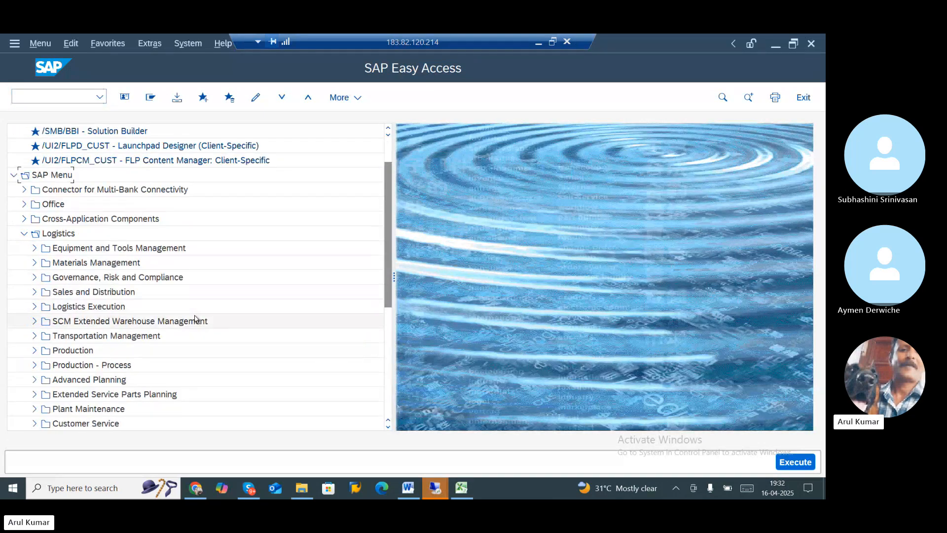
pyautogui.click(34, 266)
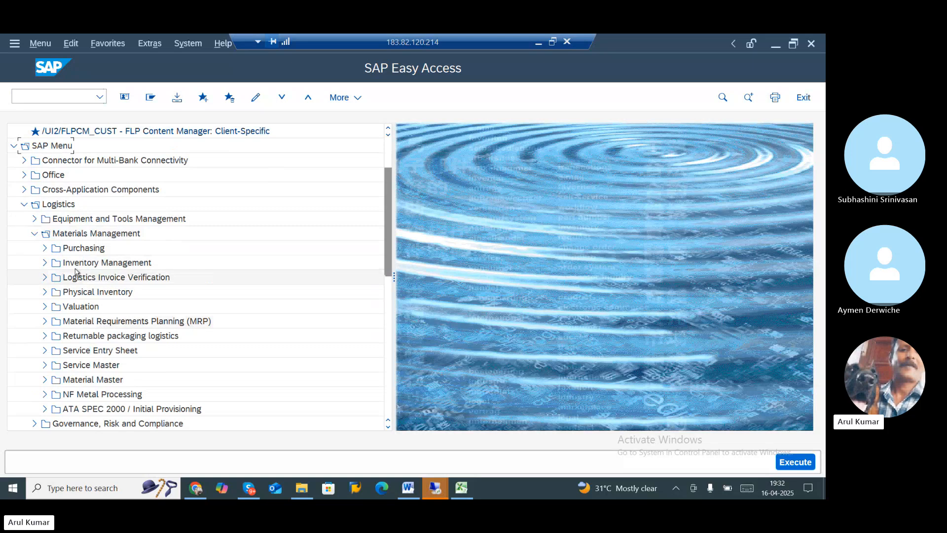
pyautogui.click(44, 248)
pyautogui.scroll(-1, 206, 344)
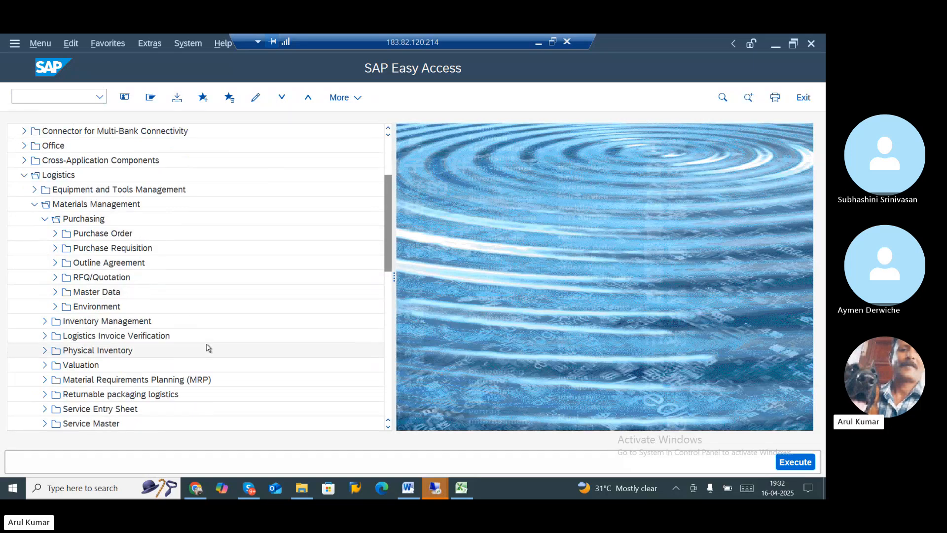
pyautogui.click(55, 233)
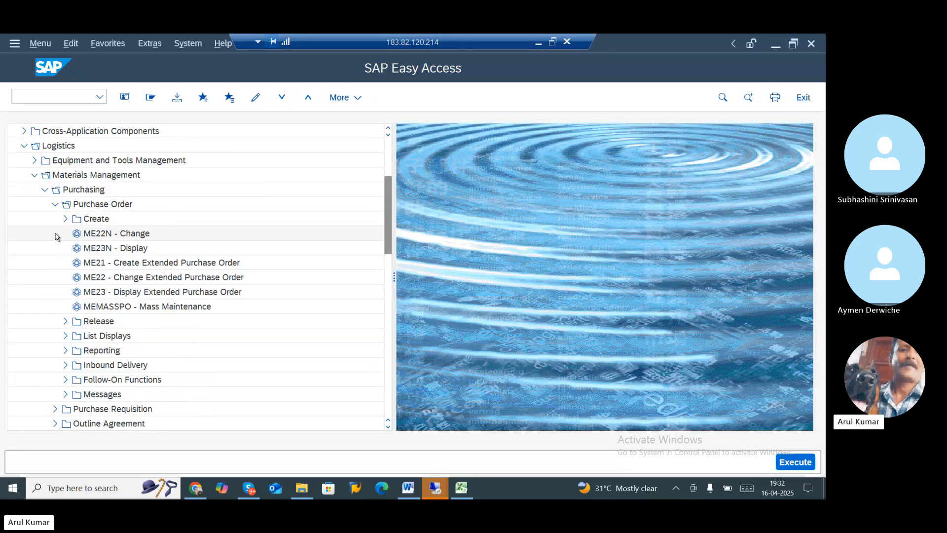
pyautogui.scroll(-1, 206, 367)
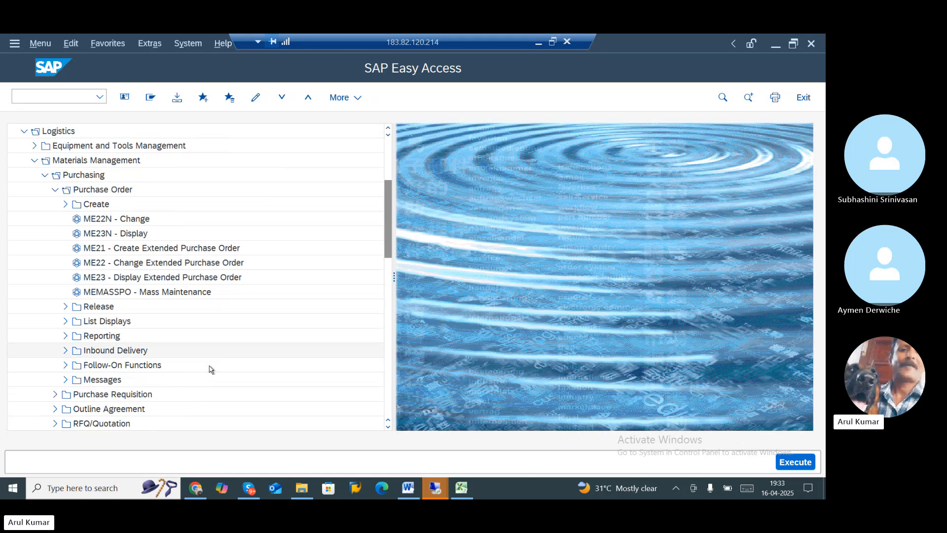
pyautogui.click(66, 204)
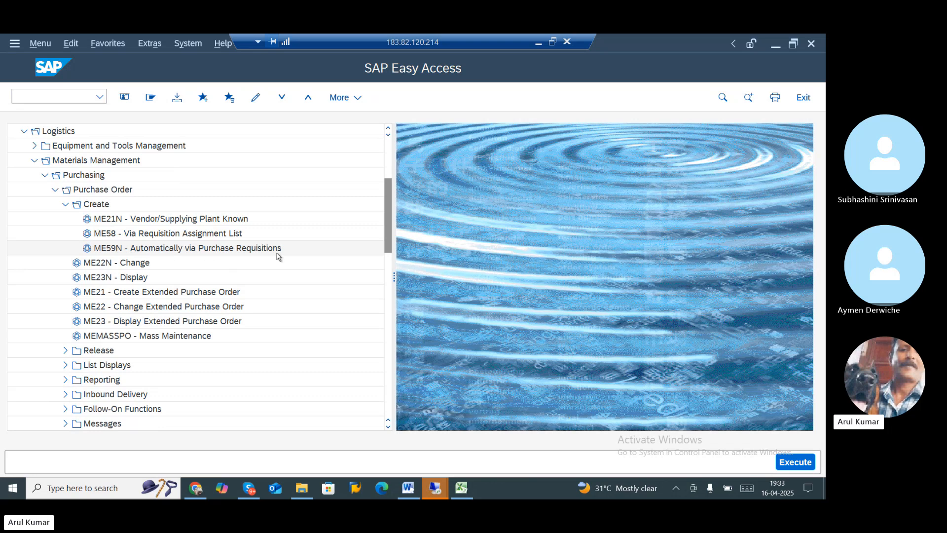
pyautogui.doubleClick(96, 251)
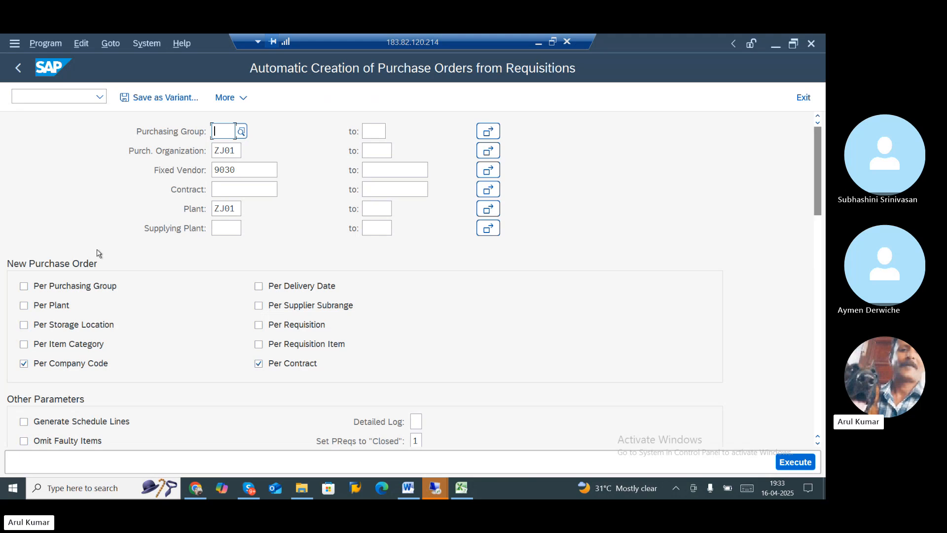
# Set the purchasing group to ZJ0 and restrict the automatic creation to the copied purchase requisition number
pyautogui.write('ZJ0')
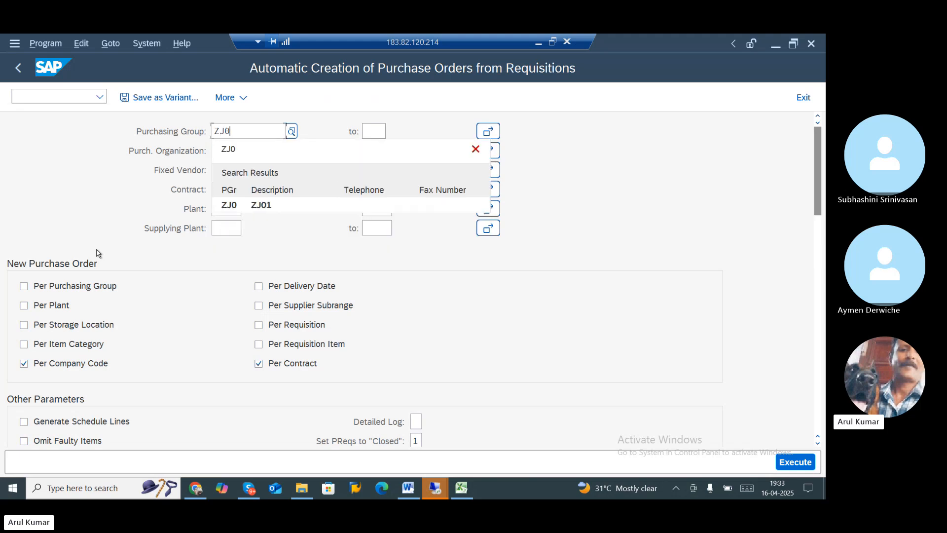
pyautogui.click(268, 205)
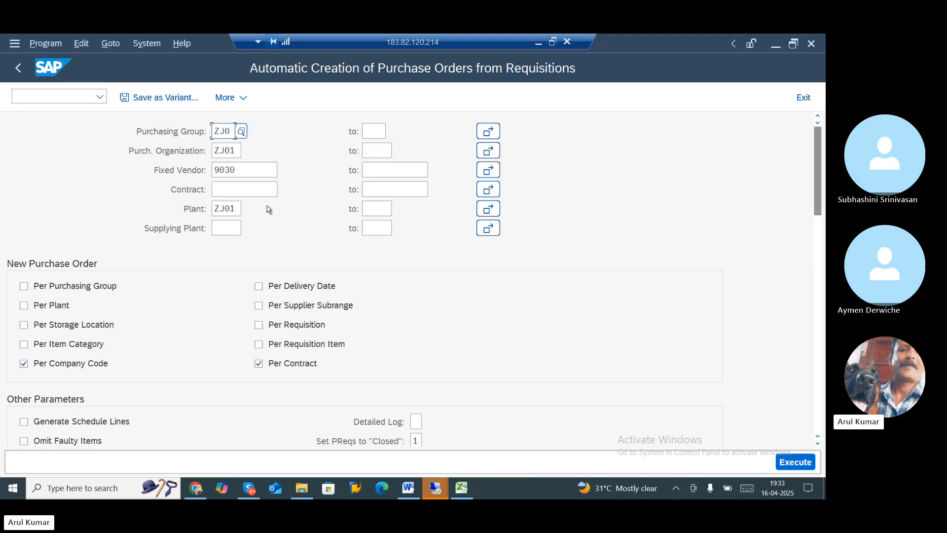
pyautogui.scroll(-1, 261, 345)
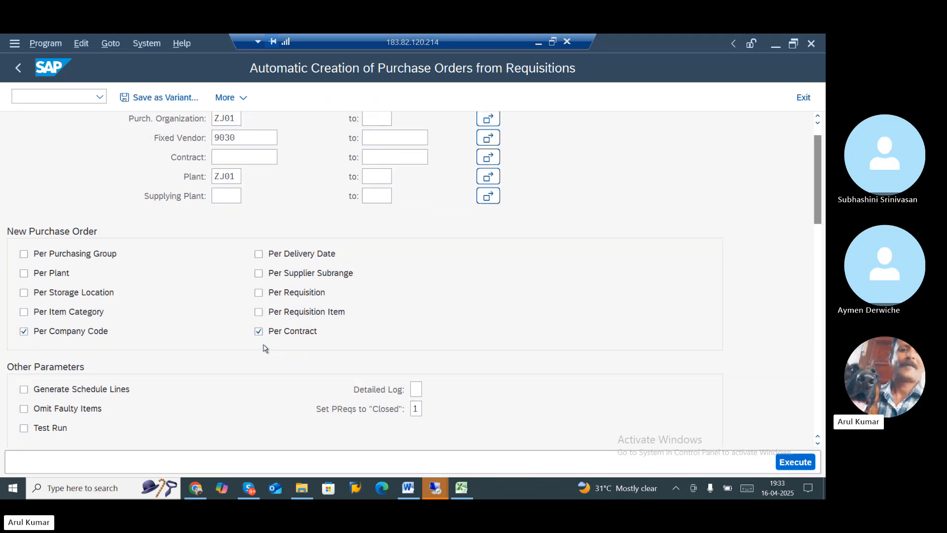
pyautogui.scroll(-4, 266, 349)
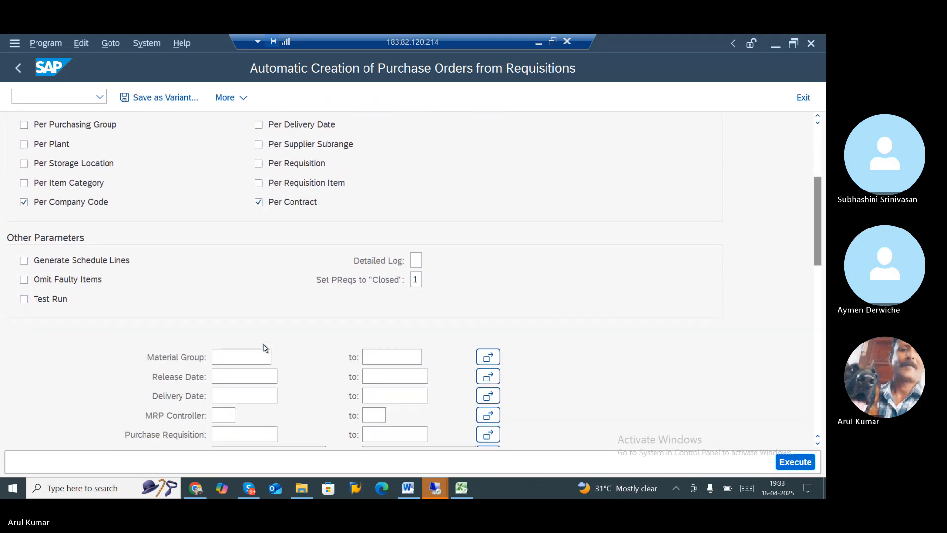
pyautogui.click(249, 369)
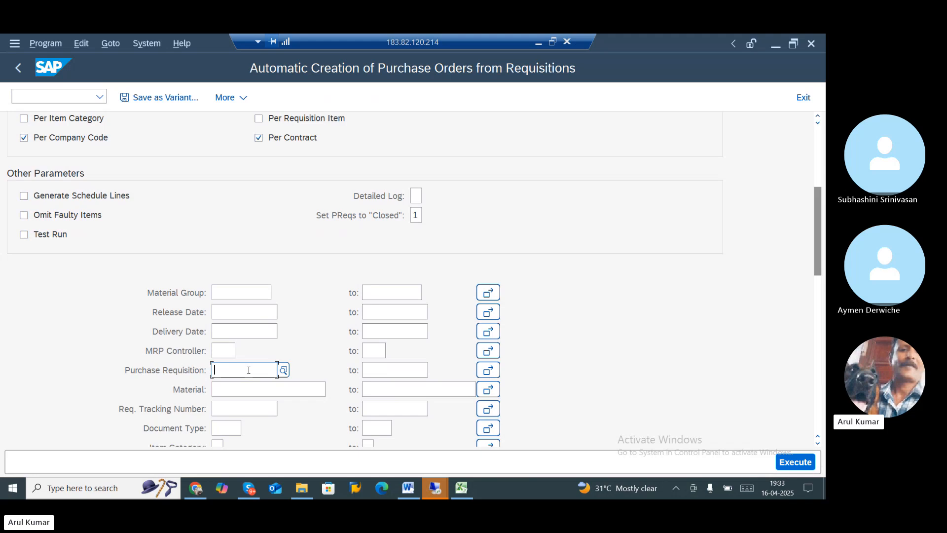
pyautogui.hotkey('ctrl', 'v')
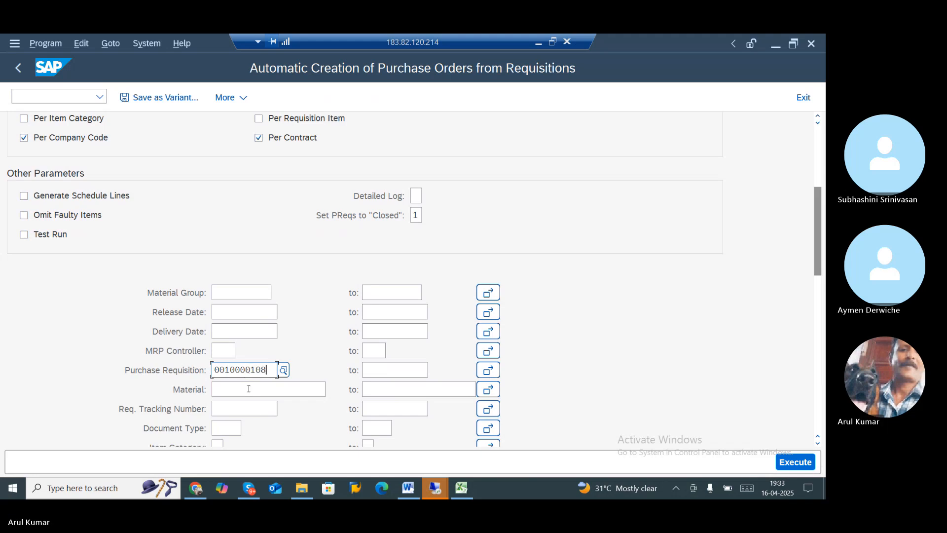
pyautogui.click(391, 368)
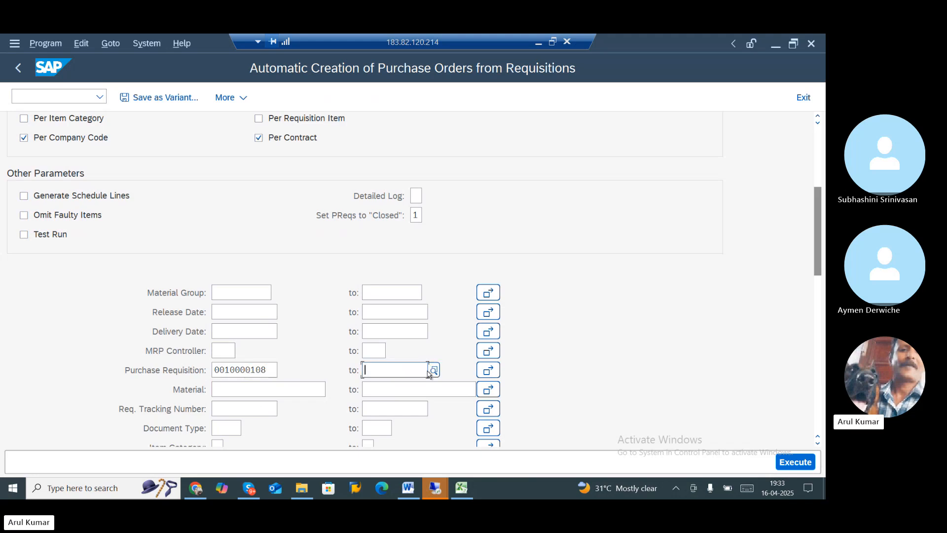
pyautogui.scroll(-1, 132, 351)
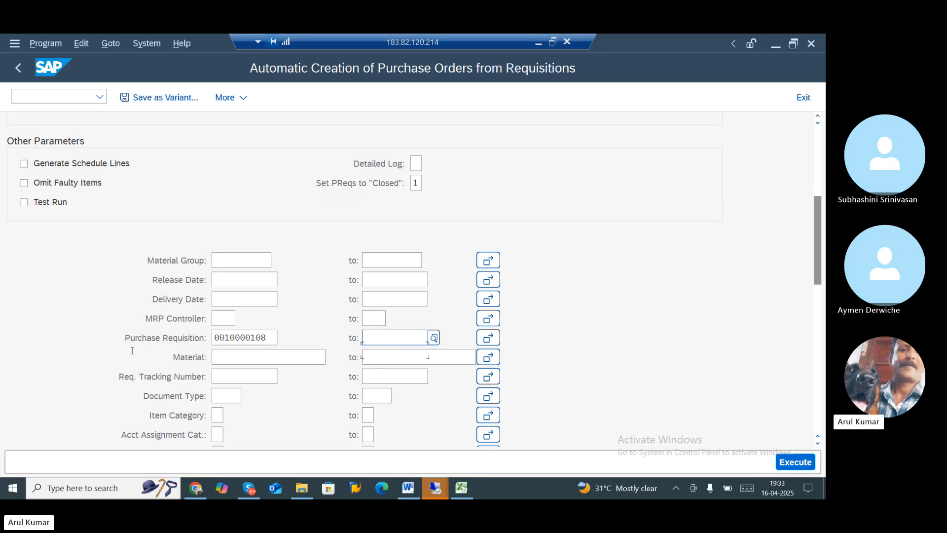
pyautogui.scroll(2, 132, 351)
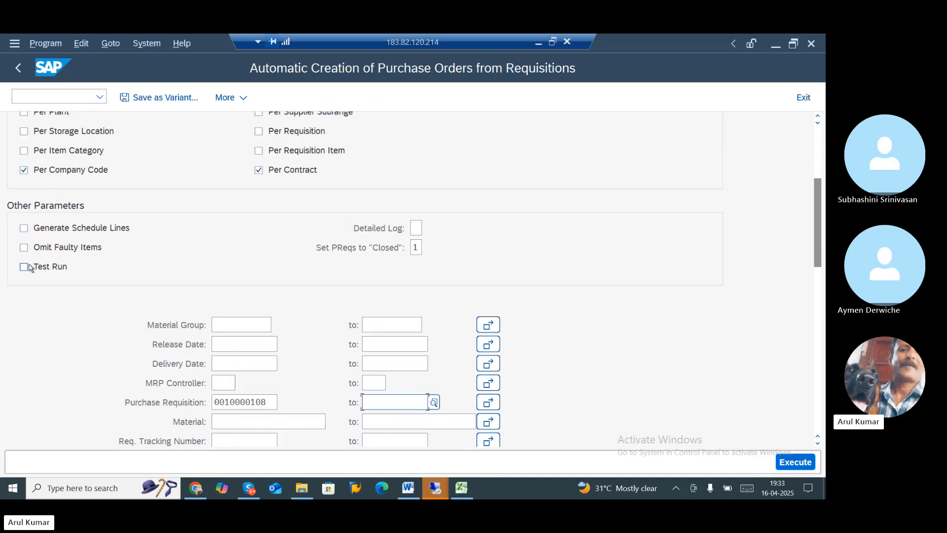
# Enable Test Run for the automatic purchase order creation and select the Fixed Vendor value for checking
pyautogui.click(29, 267)
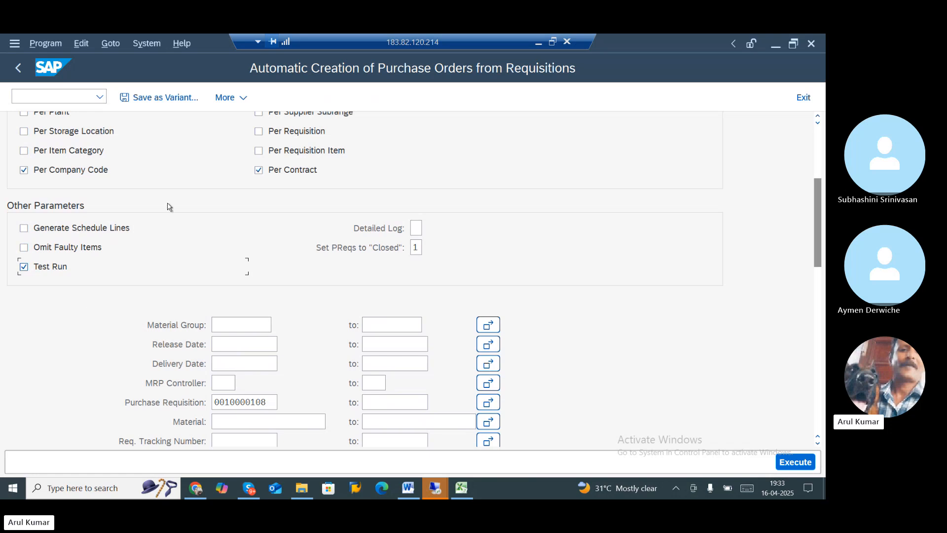
pyautogui.scroll(4, 211, 285)
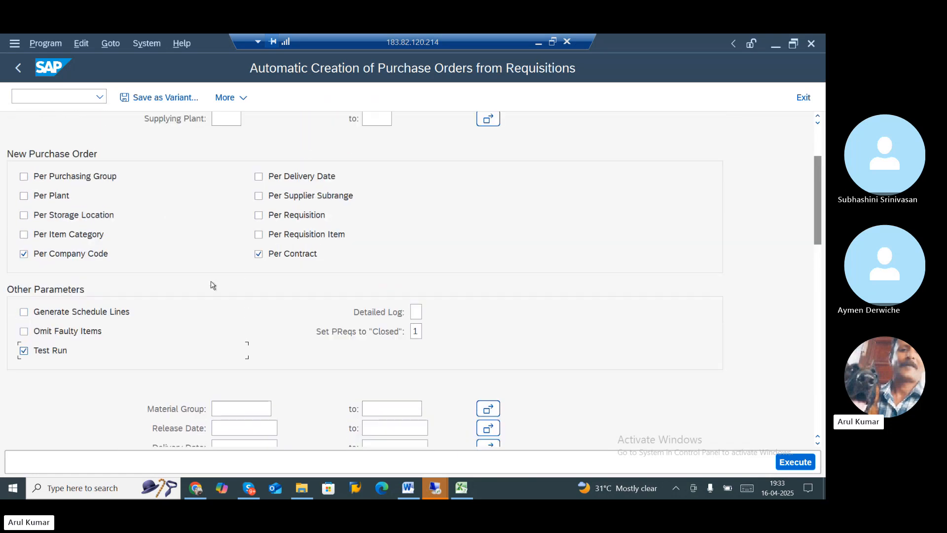
pyautogui.scroll(3, 212, 284)
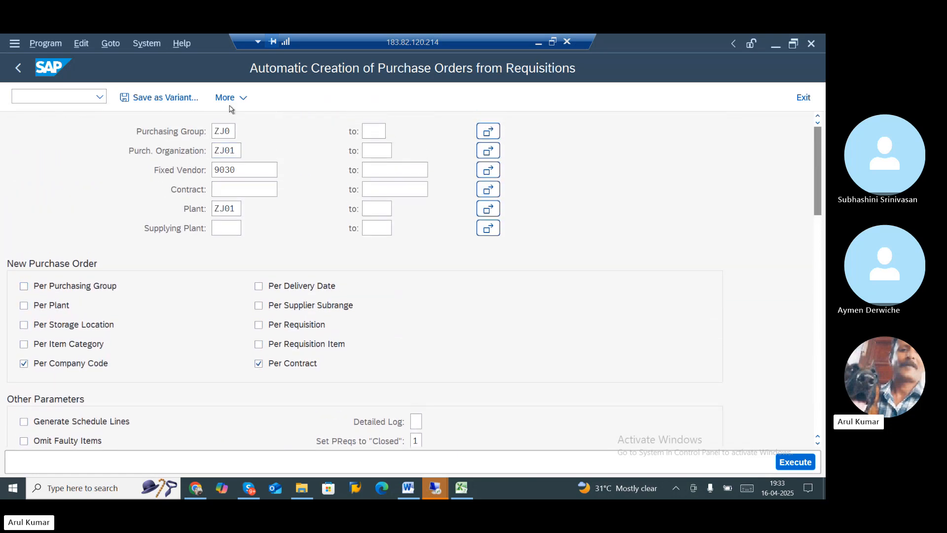
pyautogui.click(242, 172)
pyautogui.moveTo(238, 171); pyautogui.dragTo(213, 169)
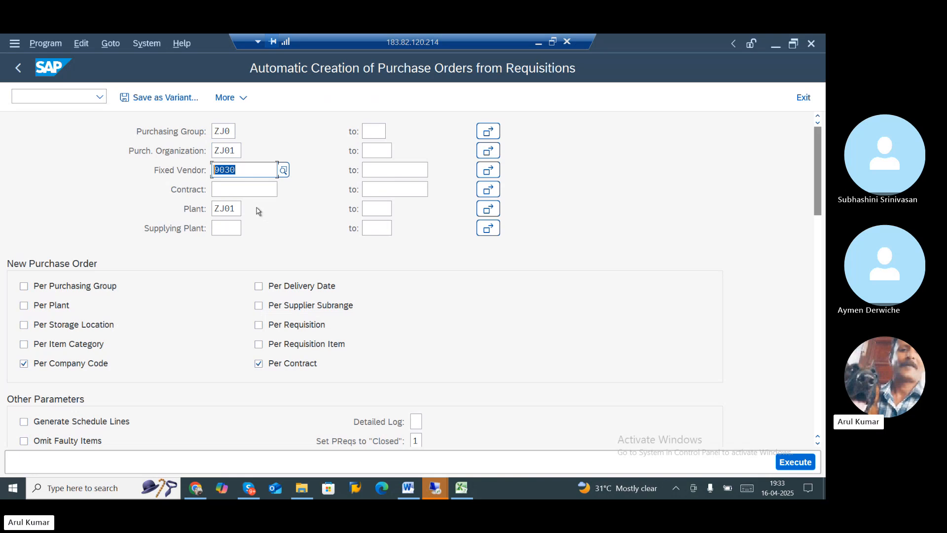
# Switch to the other SAP session and return it to the SAP Easy Access screen
pyautogui.hotkey('alt', 'Tab')
pyautogui.click(612, 262)
pyautogui.press('F3')
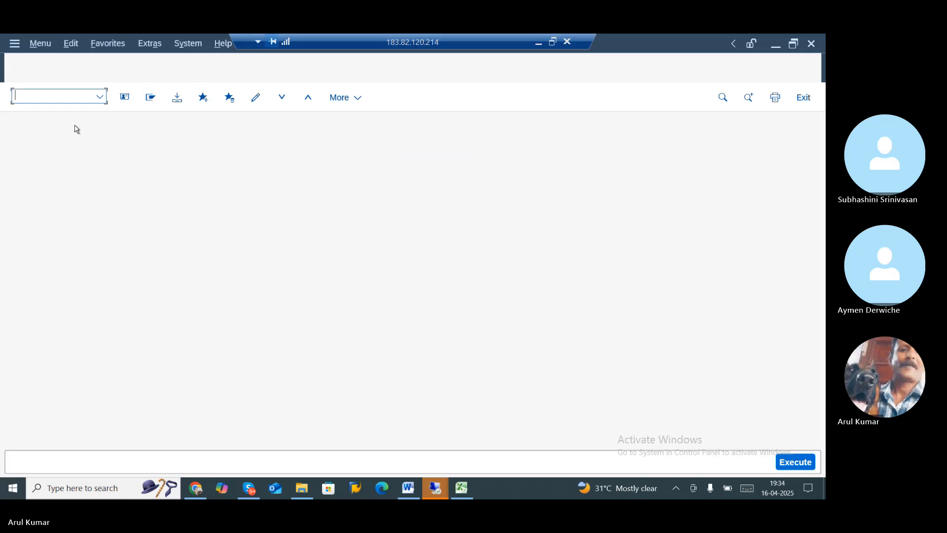
pyautogui.write('/N')
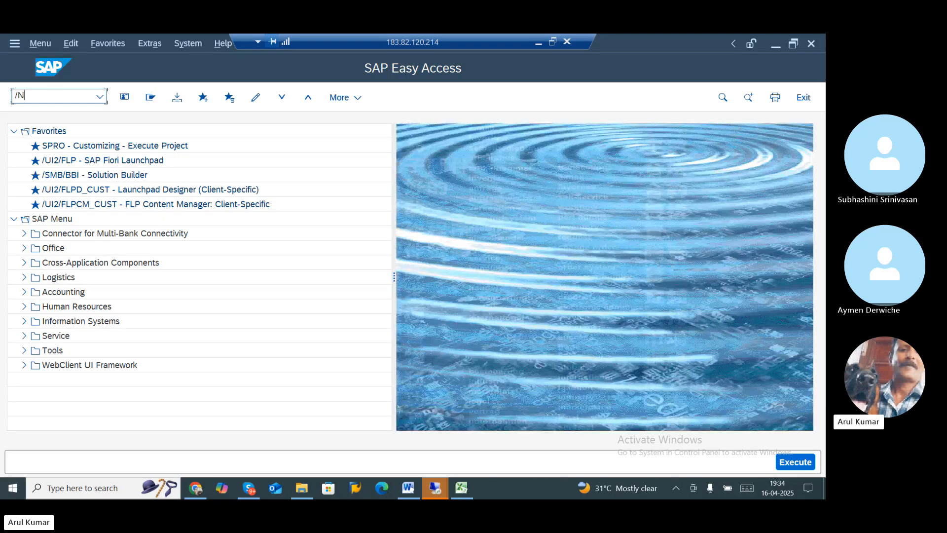
pyautogui.write('ME22N')
pyautogui.press('Return')
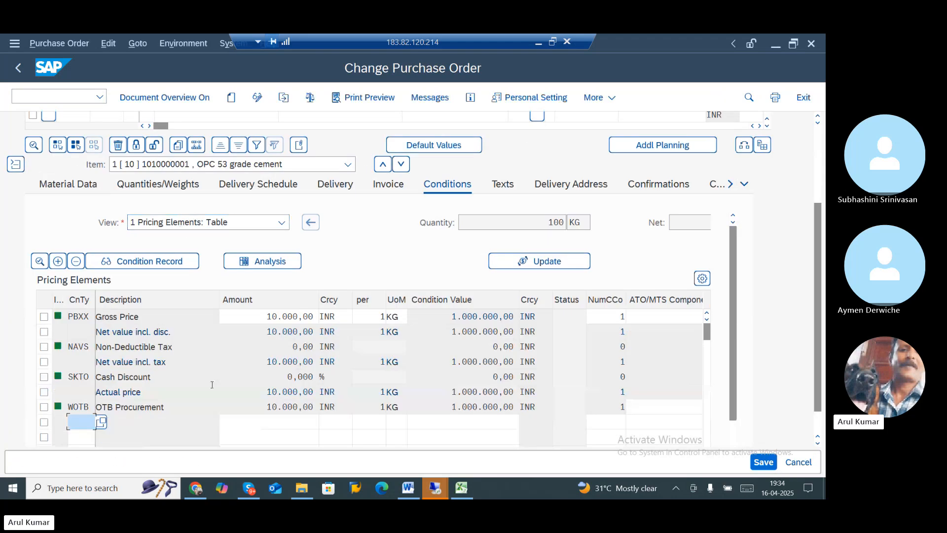
pyautogui.scroll(2, 212, 385)
pyautogui.scroll(-3, 212, 385)
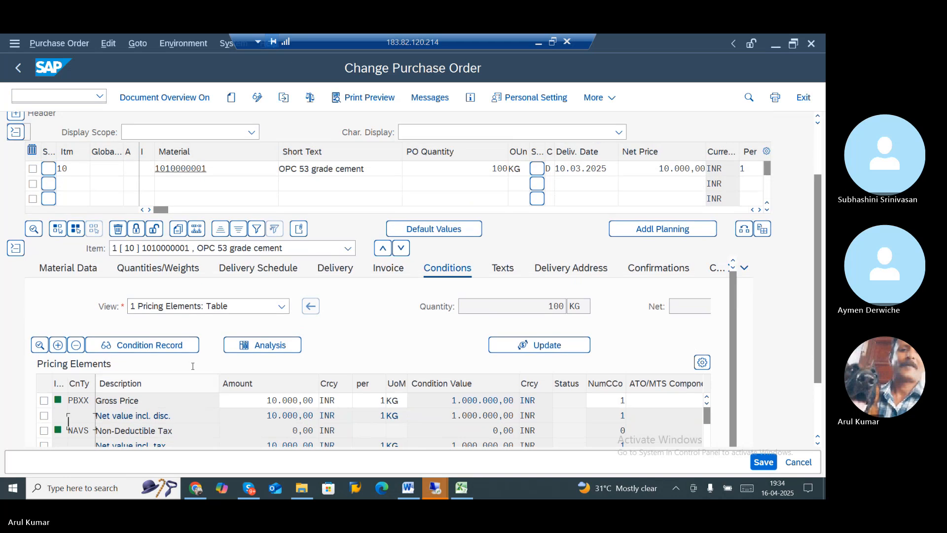
# Reuse the earlier /NME52N entry changed to /NME53N to open the purchase requisition display
pyautogui.click(100, 98)
pyautogui.click(52, 111)
pyautogui.click(40, 95)
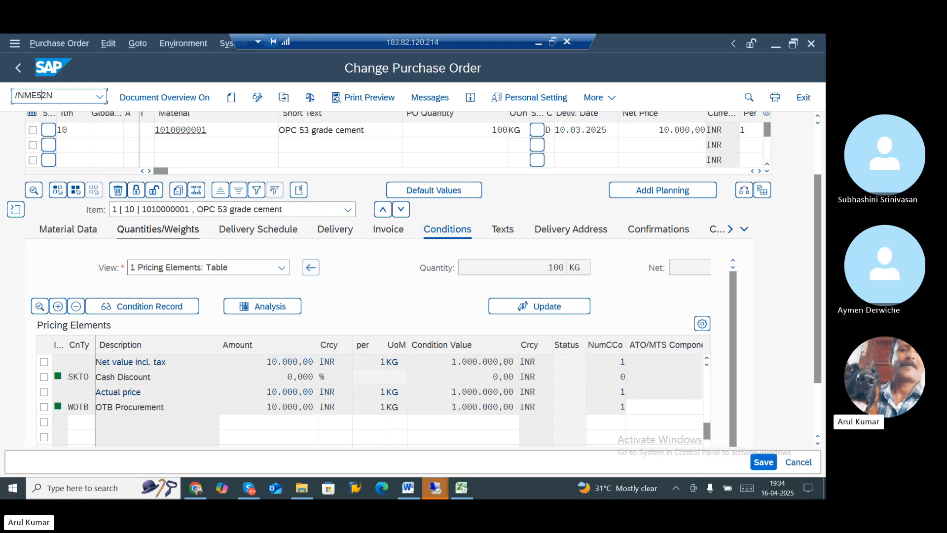
pyautogui.write('53')
pyautogui.press('Return')
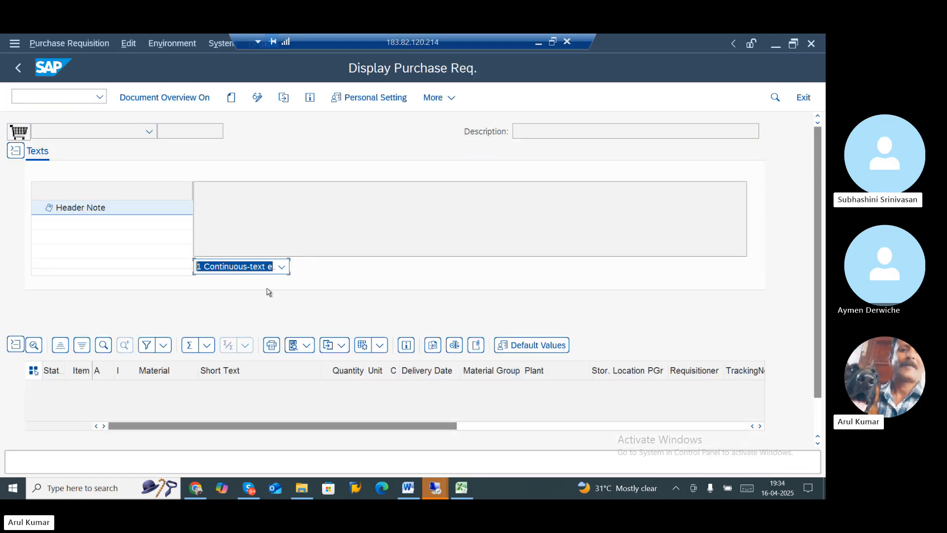
# Open the other requisition selection and display the purchase requisition with the copied number
pyautogui.click(45, 42)
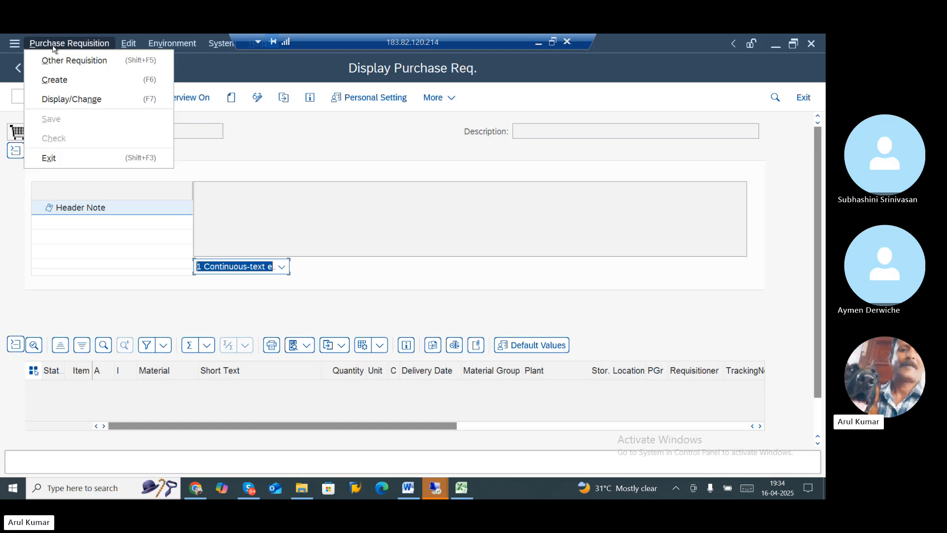
pyautogui.click(72, 60)
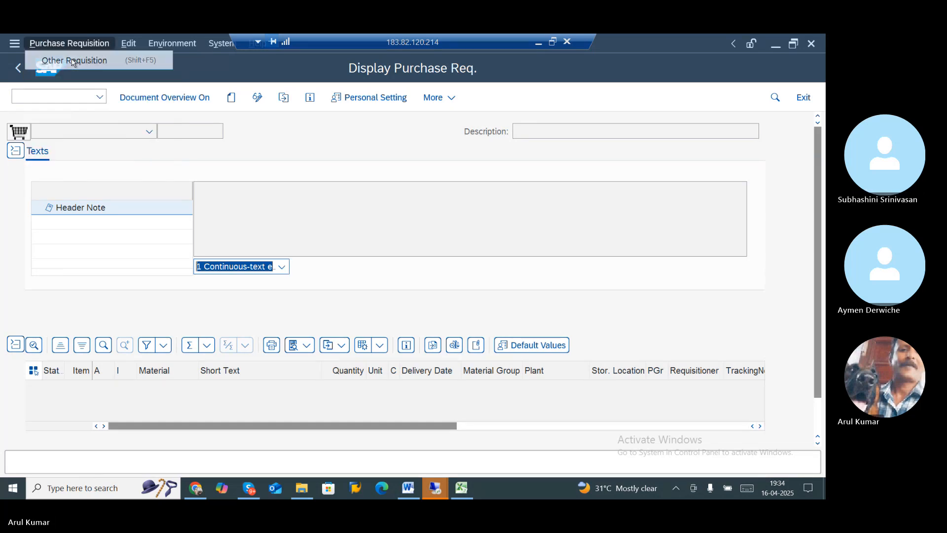
pyautogui.hotkey('ctrl', 'v')
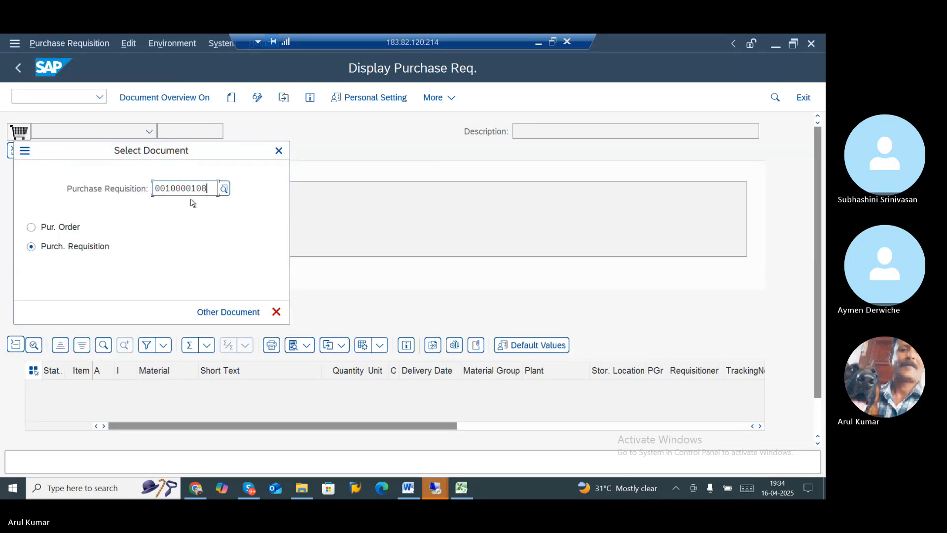
pyautogui.press('Return')
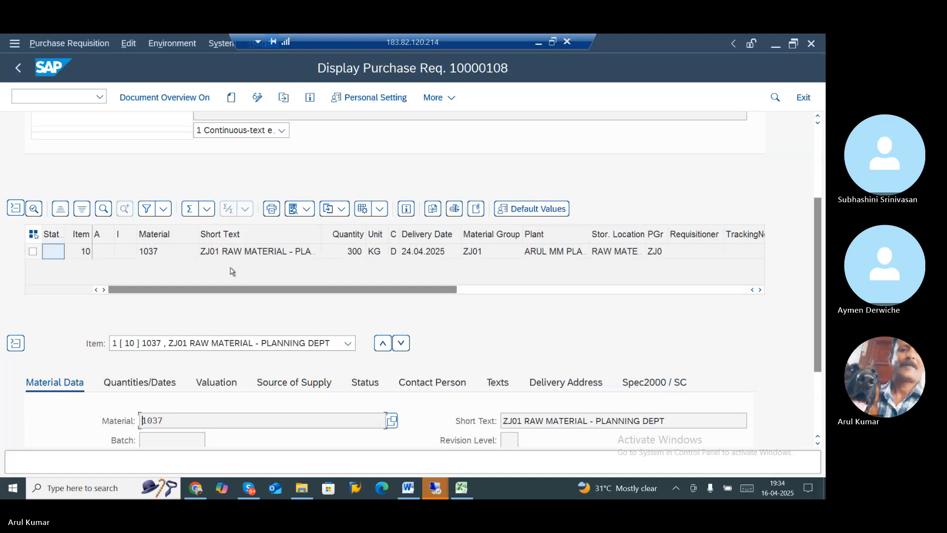
# Examine the requisition item's source of supply for its fixed vendor and info record
pyautogui.scroll(-1, 232, 271)
pyautogui.scroll(-3, 232, 271)
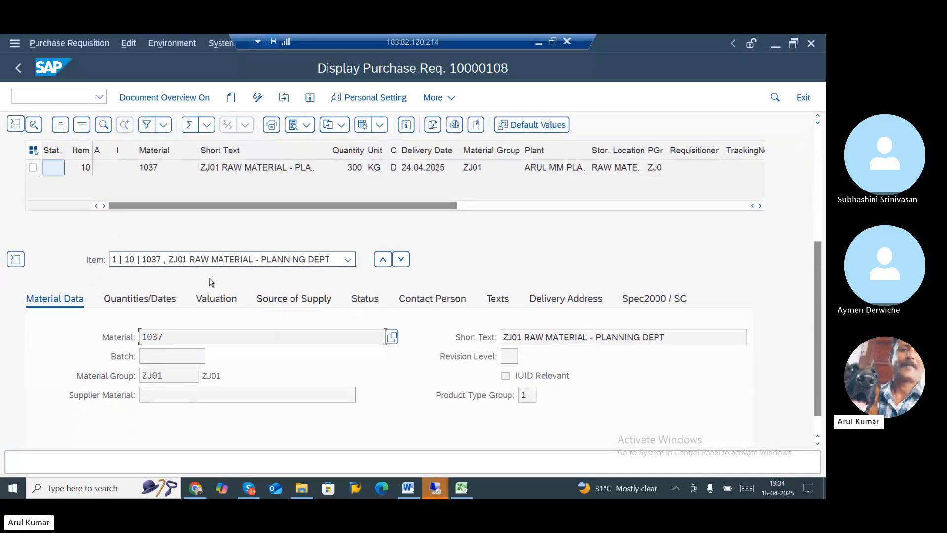
pyautogui.click(278, 299)
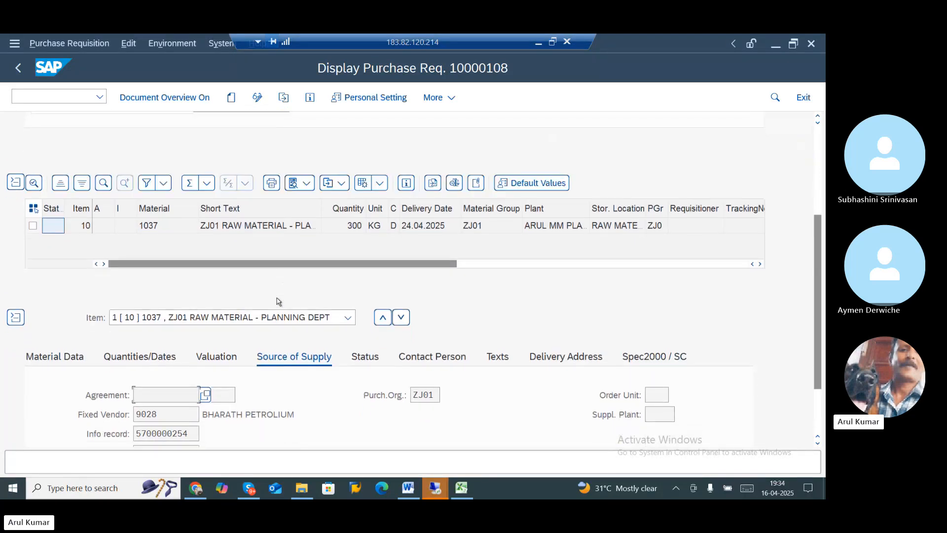
pyautogui.scroll(-2, 278, 300)
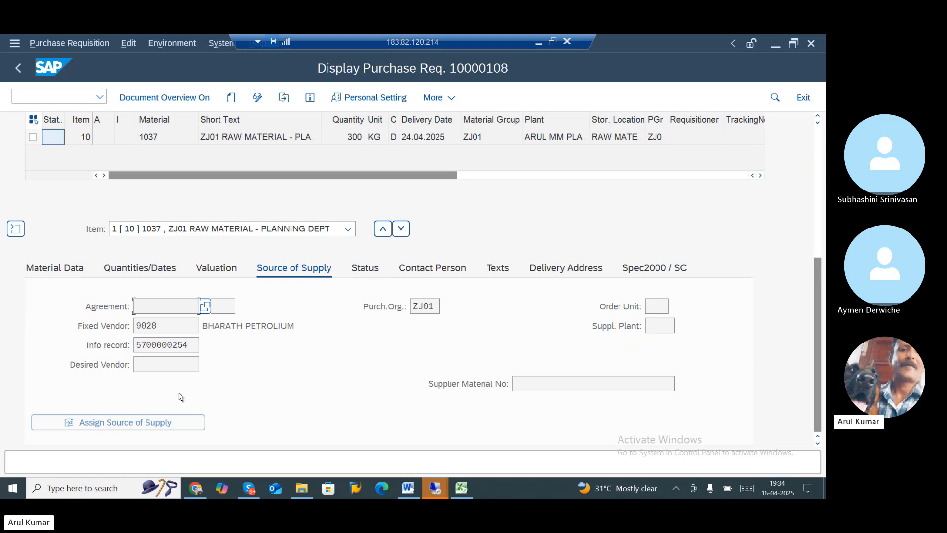
pyautogui.moveTo(162, 325); pyautogui.dragTo(126, 324)
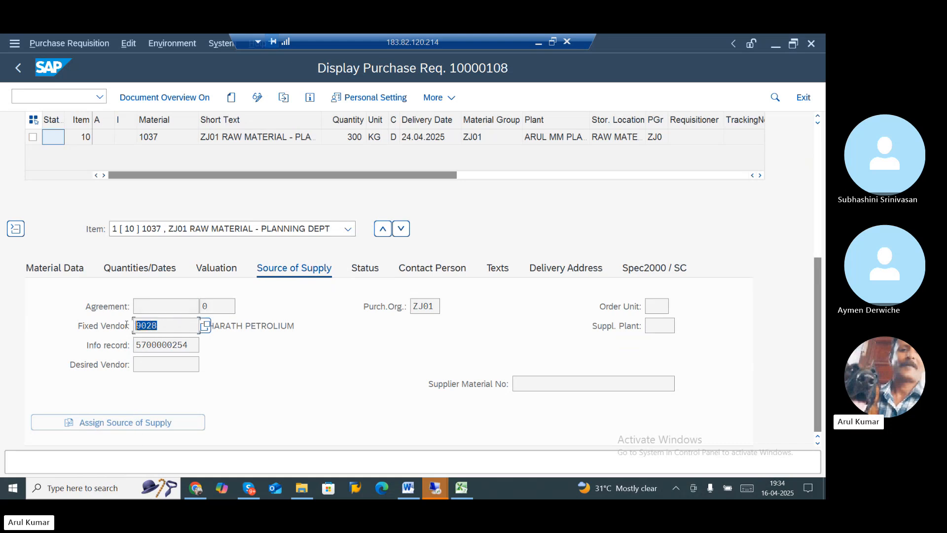
pyautogui.click(161, 329)
# In the automatic purchase order session, clear the Fixed Vendor value and execute the test run
pyautogui.hotkey('alt', 'Tab')
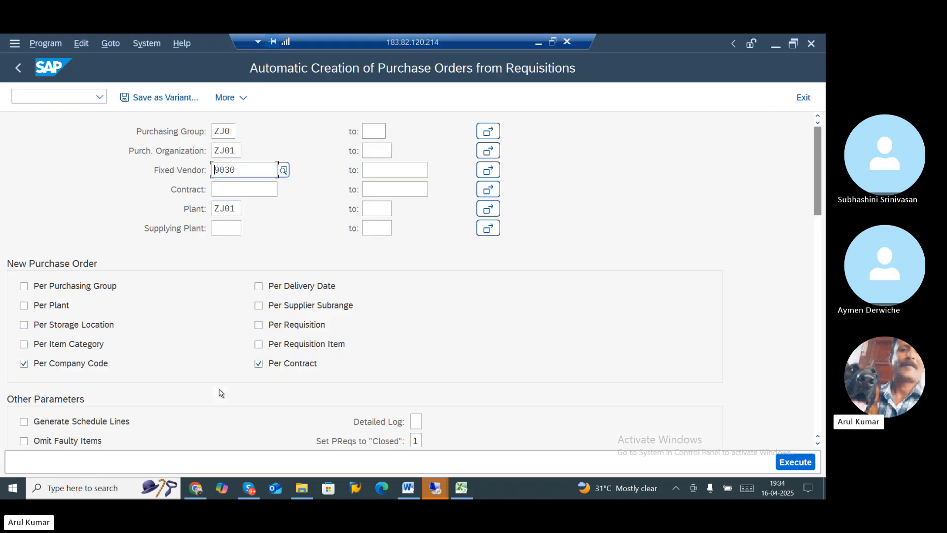
pyautogui.moveTo(238, 171); pyautogui.dragTo(186, 182)
pyautogui.write('90285')
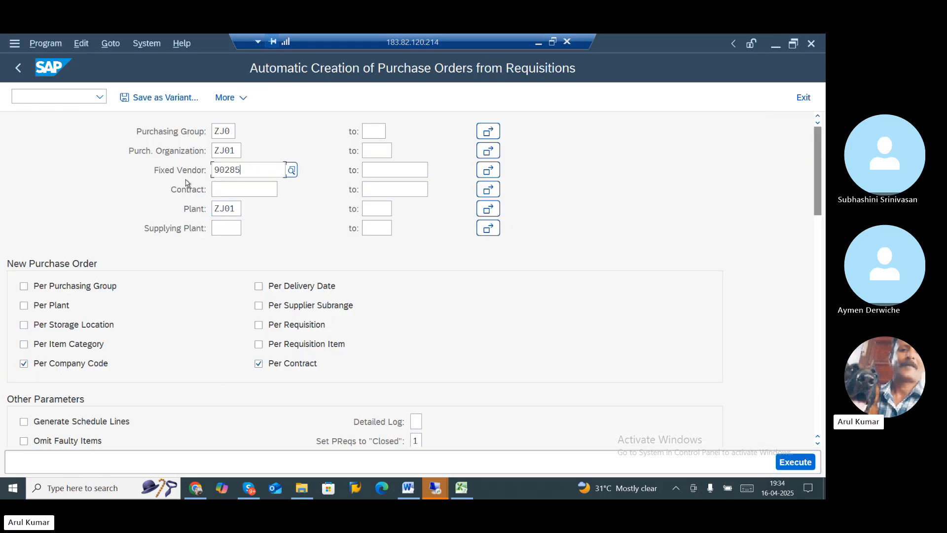
pyautogui.press('BackSpace')
pyautogui.press('BackSpace')
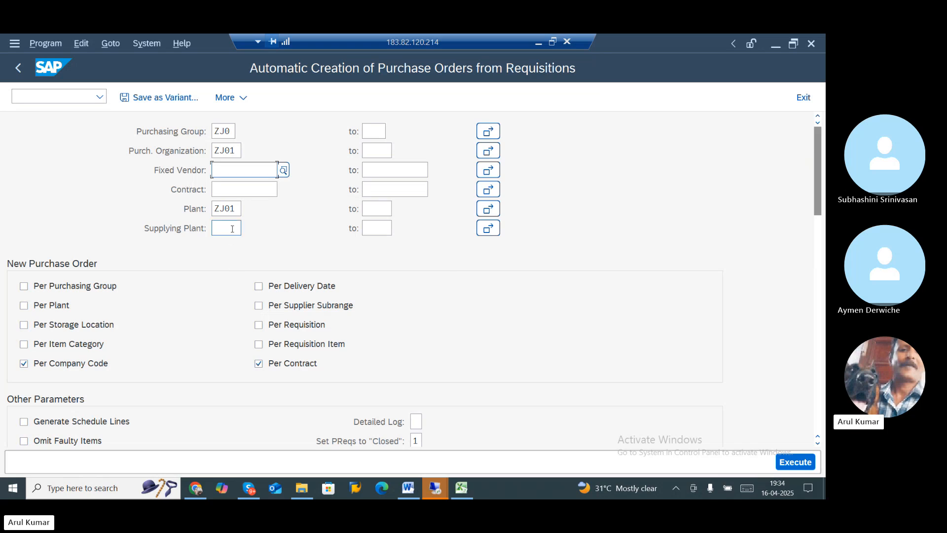
pyautogui.click(791, 467)
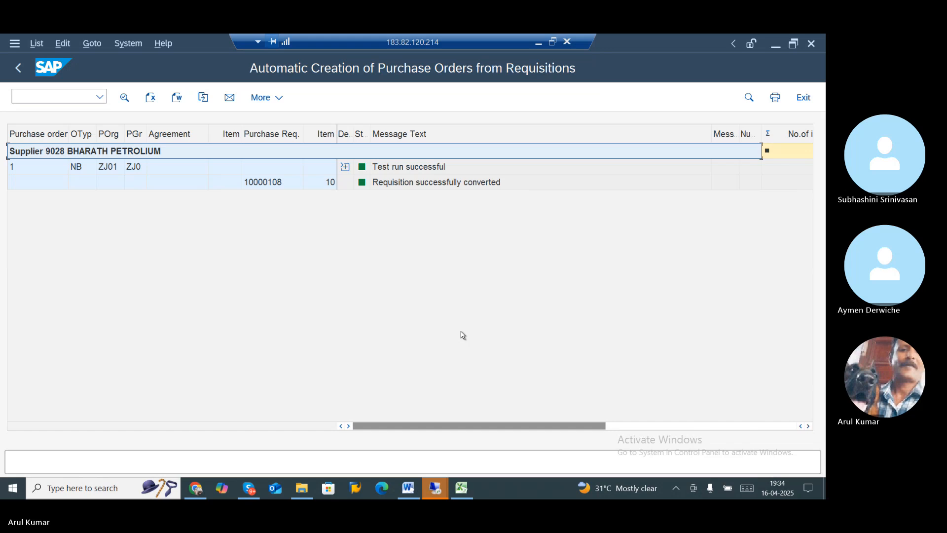
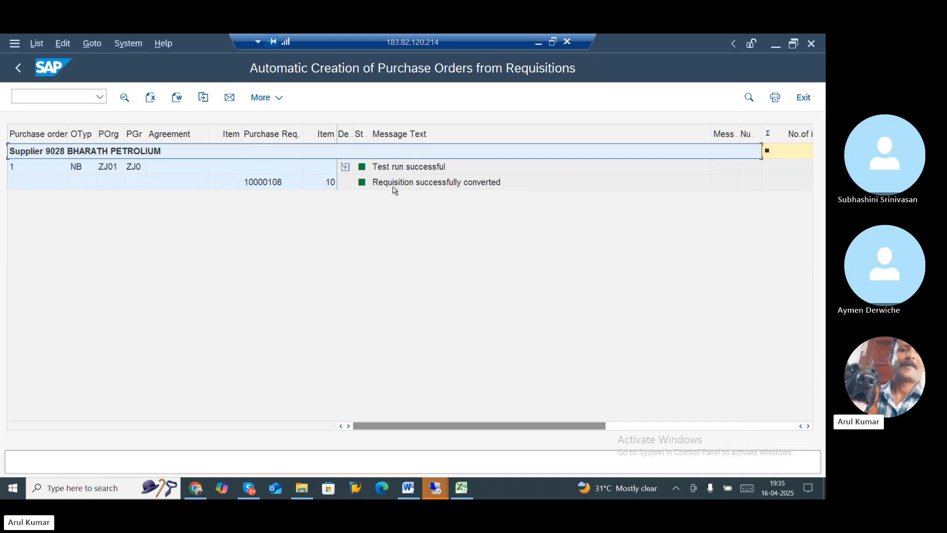
# Return to the selection criteria, disable Test Run and execute the automatic purchase order creation
pyautogui.click(20, 68)
pyautogui.scroll(-3, 153, 379)
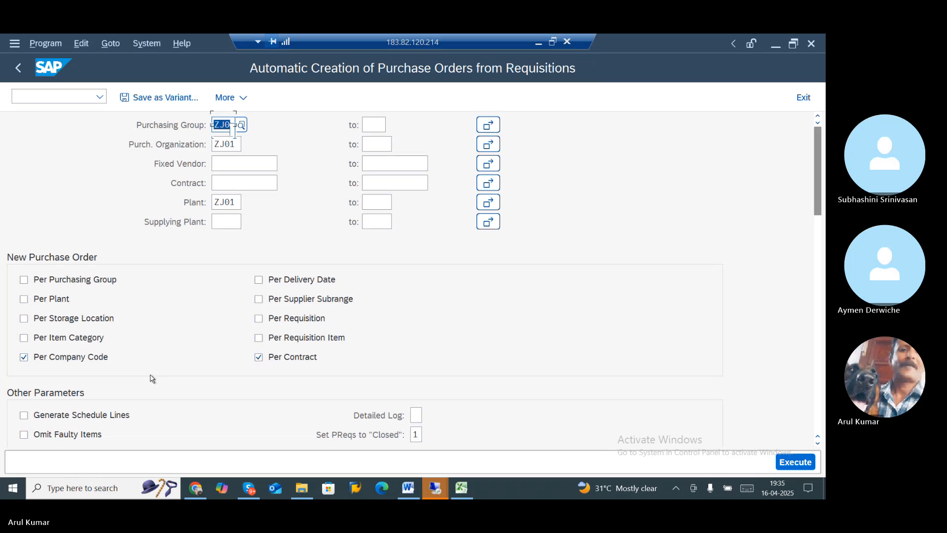
pyautogui.scroll(-1, 153, 379)
pyautogui.click(24, 363)
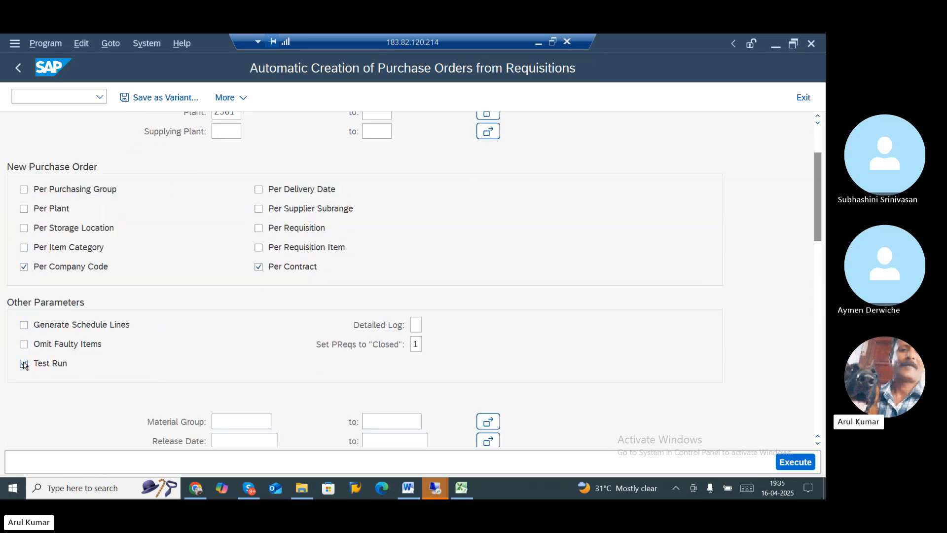
pyautogui.click(796, 461)
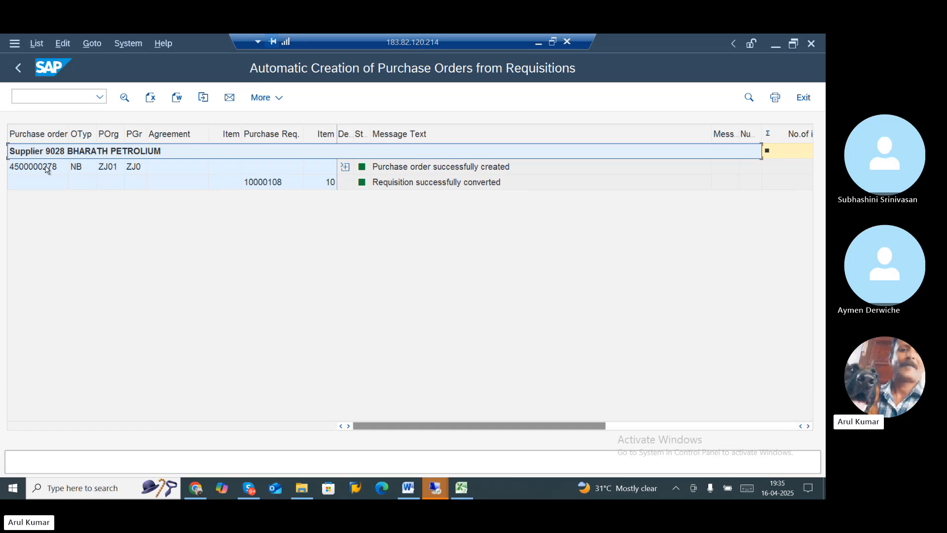
# Open the newly created purchase order and examine its supplier, item overview and pricing conditions
pyautogui.click(43, 168)
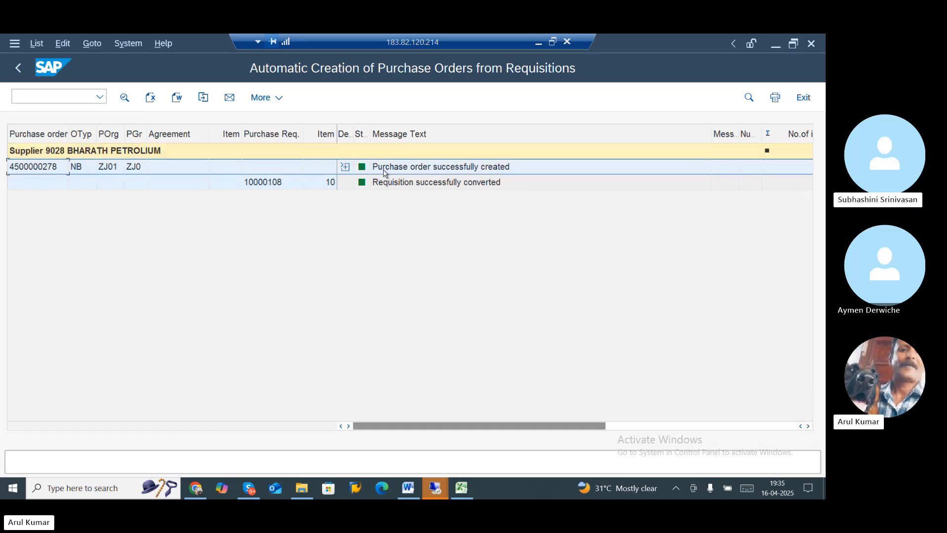
pyautogui.doubleClick(46, 171)
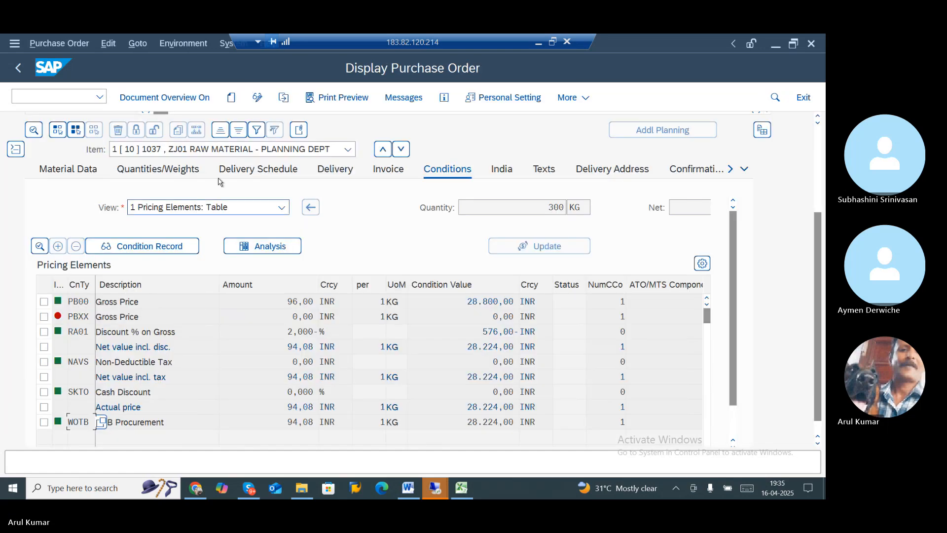
pyautogui.scroll(6, 322, 352)
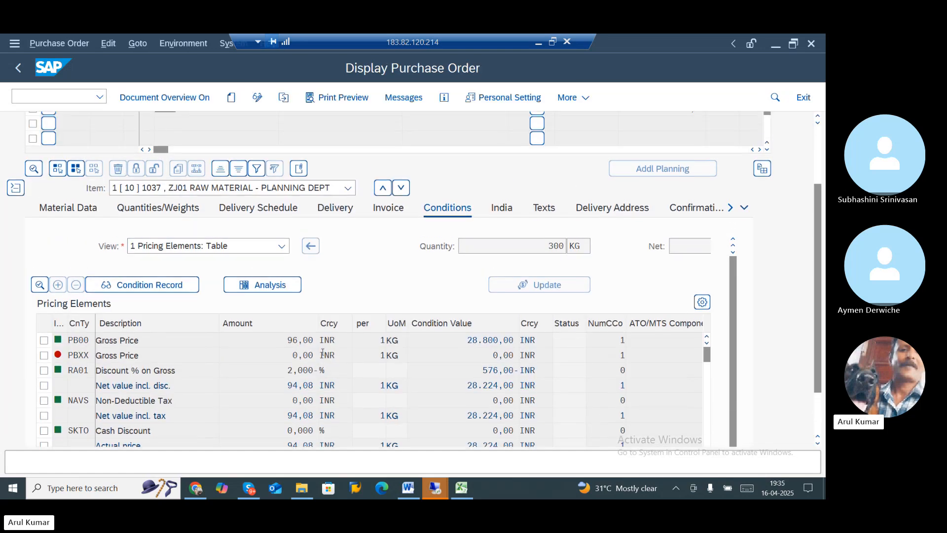
pyautogui.scroll(1, 323, 356)
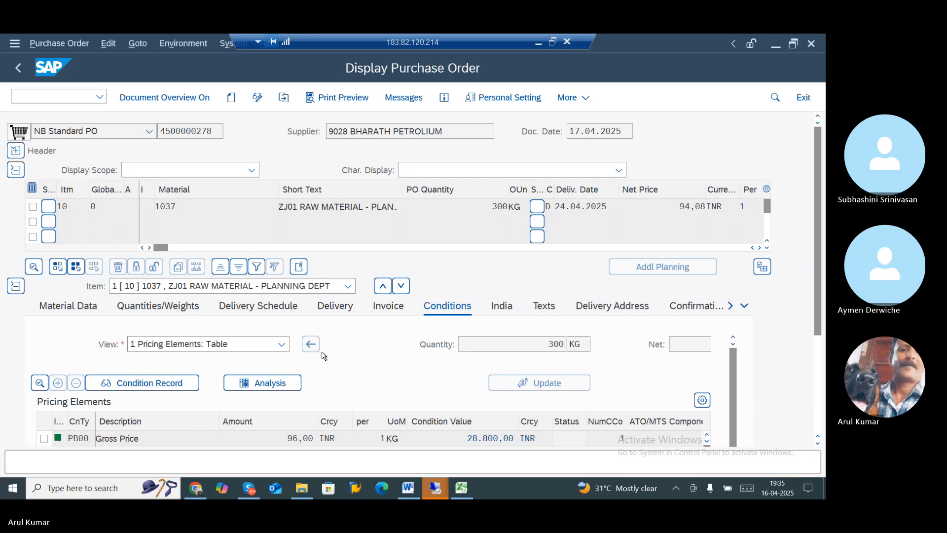
pyautogui.scroll(-5, 323, 355)
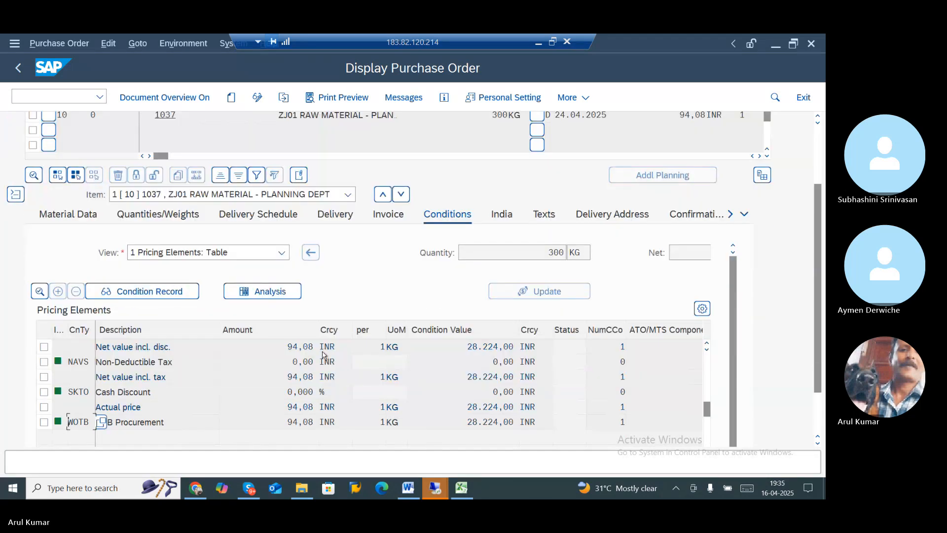
pyautogui.scroll(2, 323, 354)
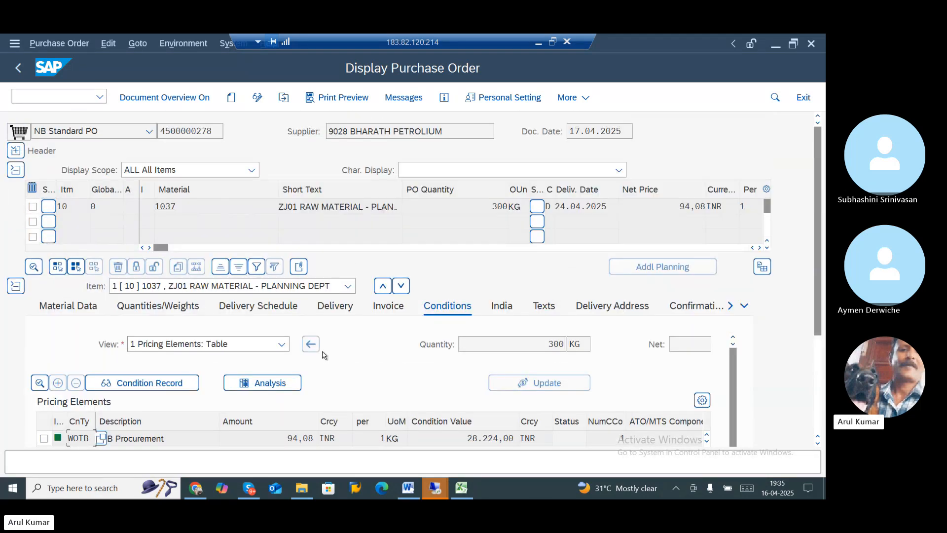
pyautogui.scroll(-2, 323, 354)
pyautogui.scroll(-2, 321, 393)
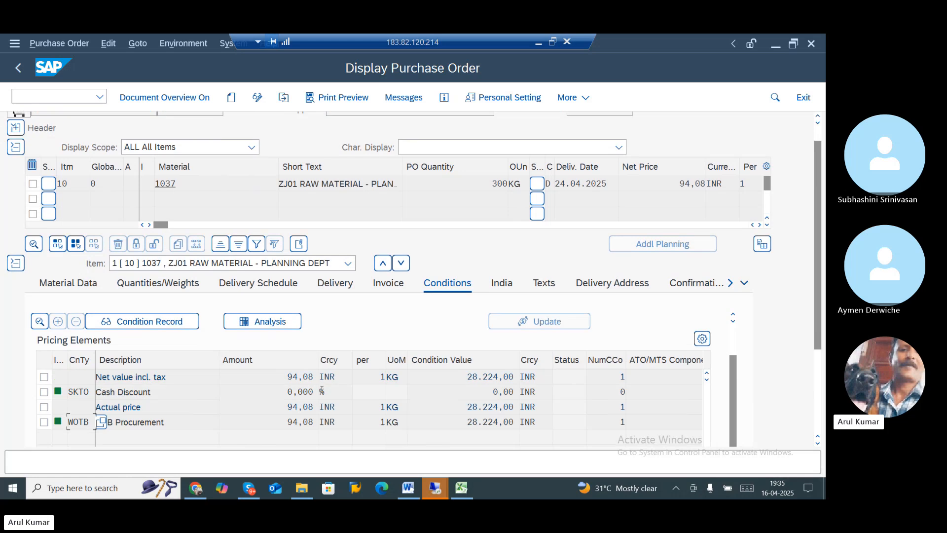
pyautogui.scroll(-2, 321, 393)
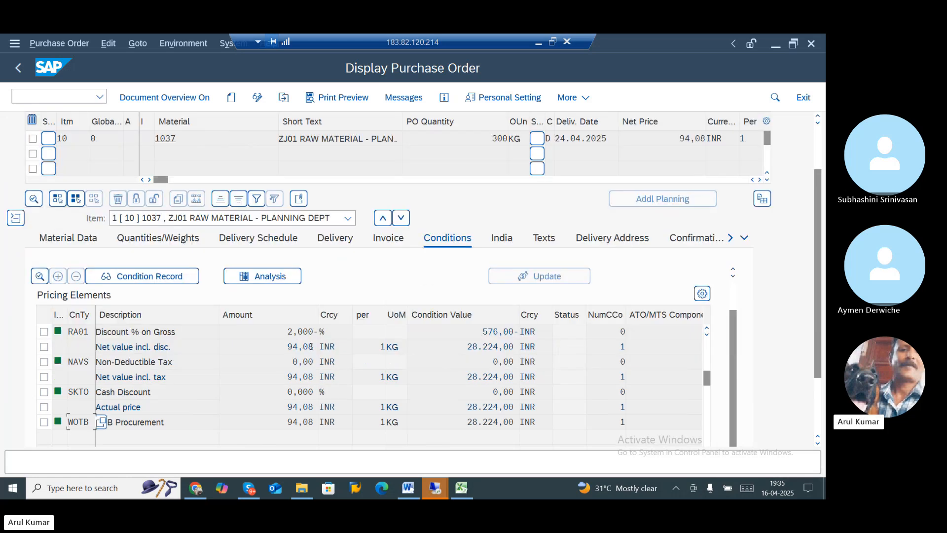
pyautogui.scroll(3, 300, 345)
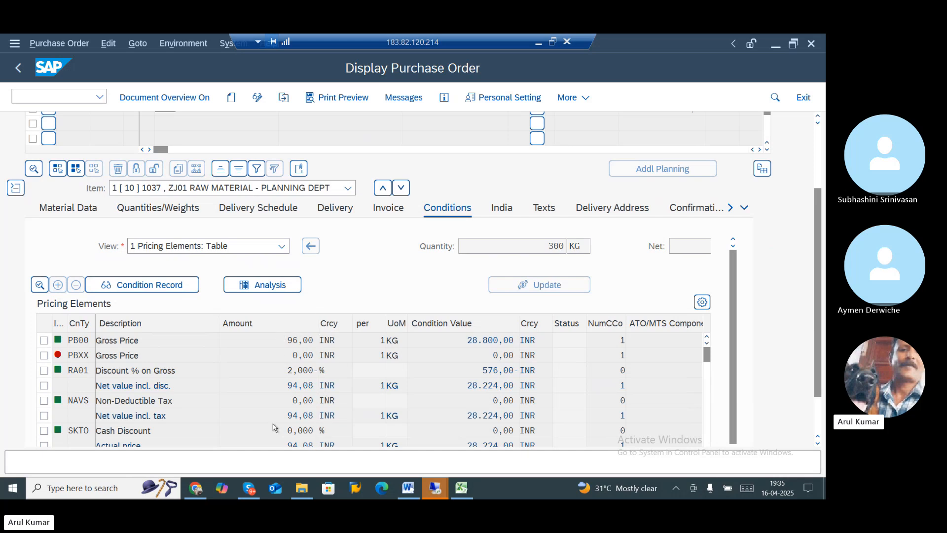
pyautogui.scroll(4, 354, 302)
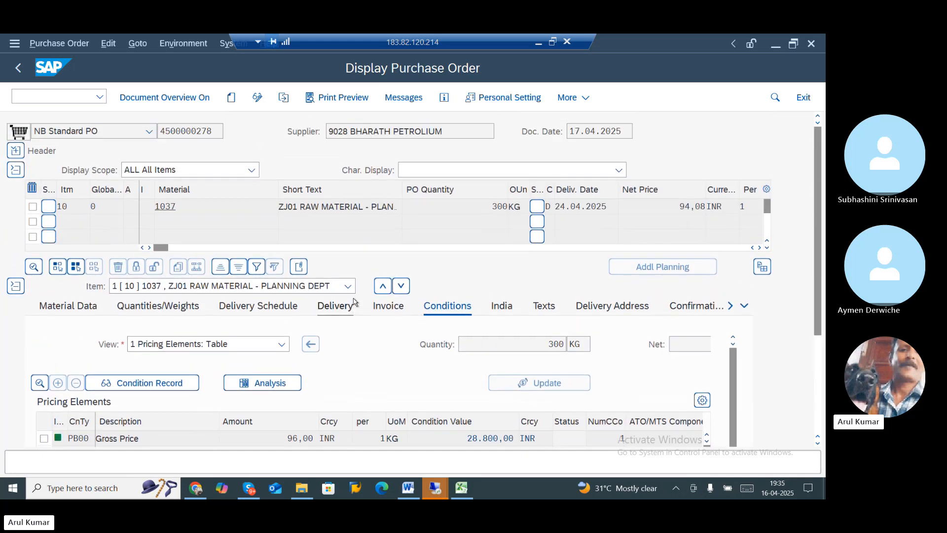
pyautogui.scroll(-5, 349, 255)
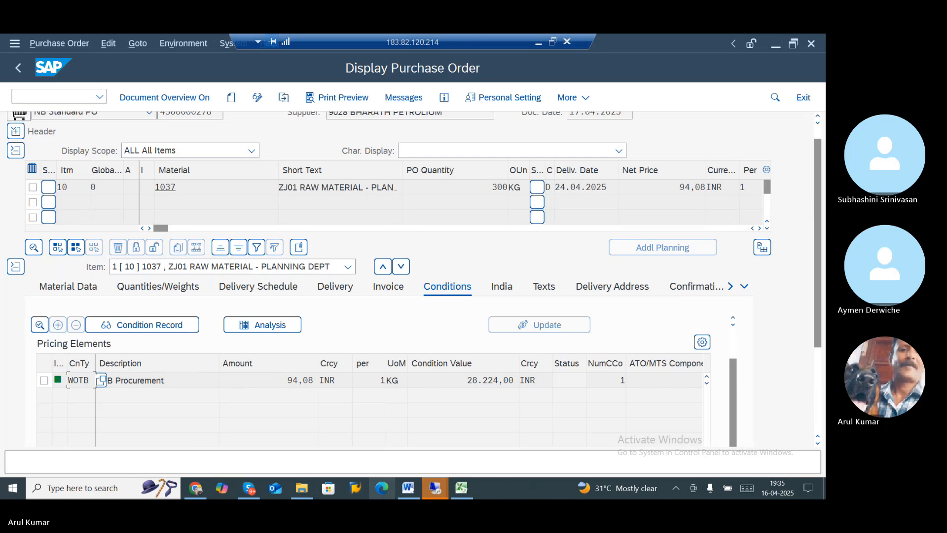
# Check step 9 of the Word instructions, then return to SAP and open the General Table Display with /NSE16N
pyautogui.click(408, 489)
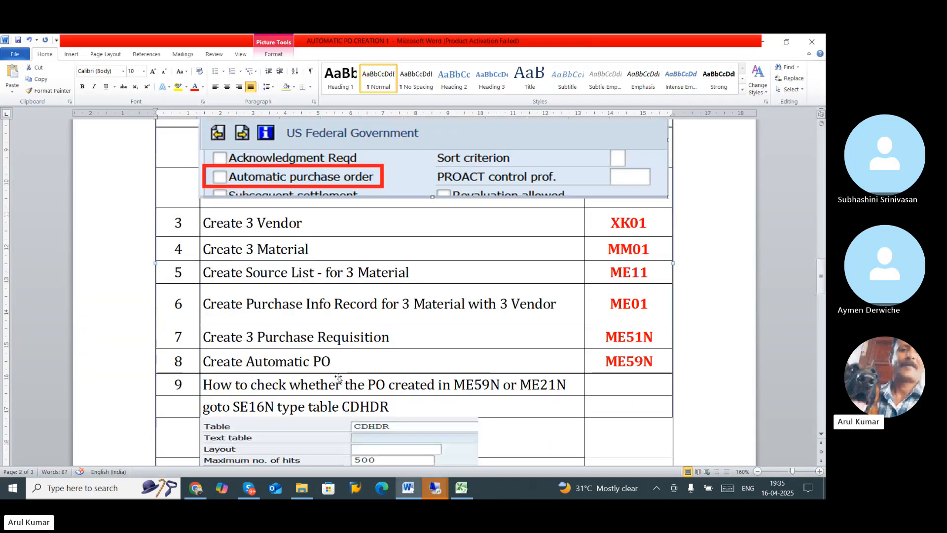
pyautogui.scroll(-3, 339, 378)
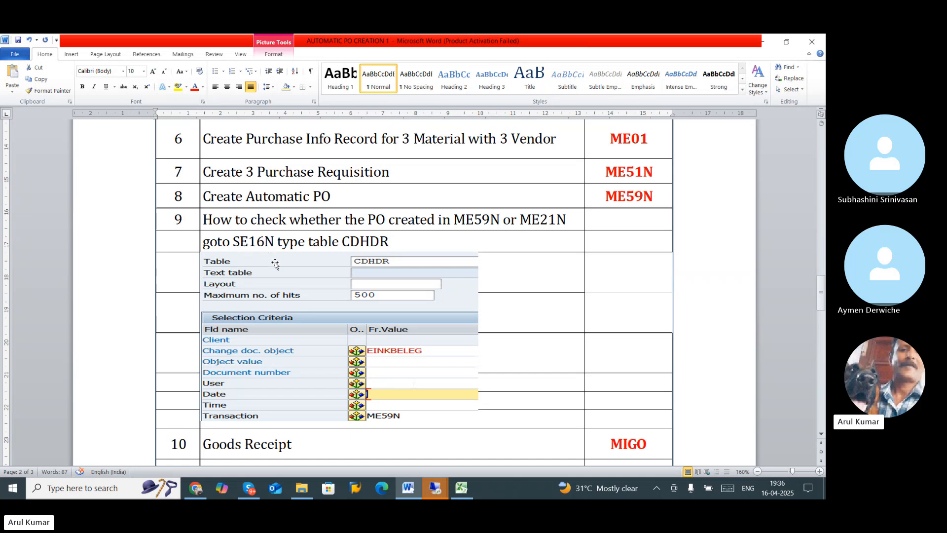
pyautogui.hotkey('alt', 'Tab')
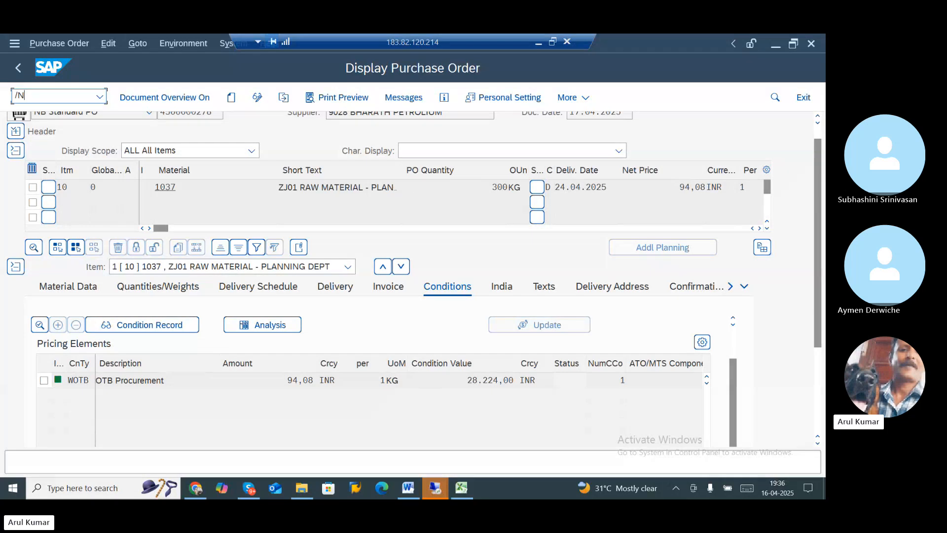
pyautogui.write('/NSE16N')
pyautogui.press('Return')
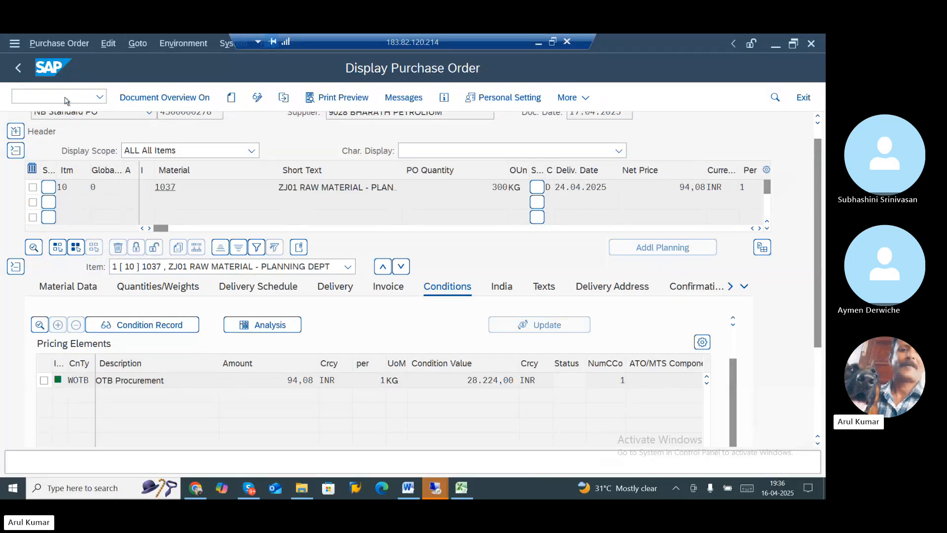
pyautogui.hotkey('alt', 'Tab')
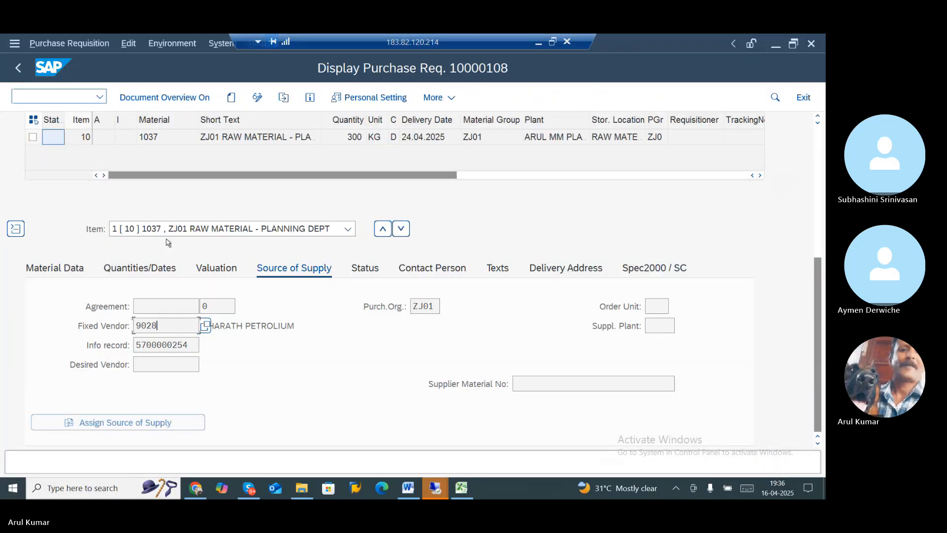
pyautogui.hotkey('alt', 'Tab')
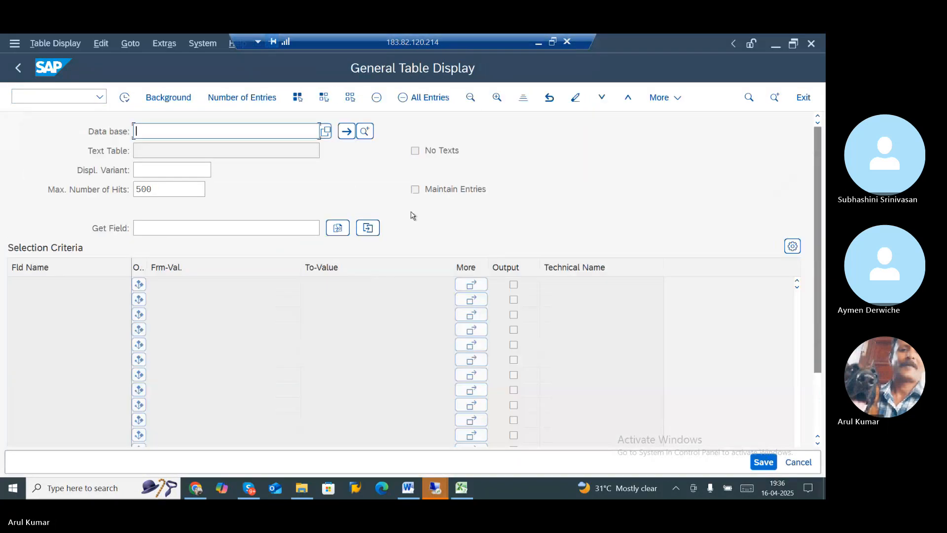
# Recheck the table name in the Word instructions and load table CDHDR in the General Table Display
pyautogui.click(408, 488)
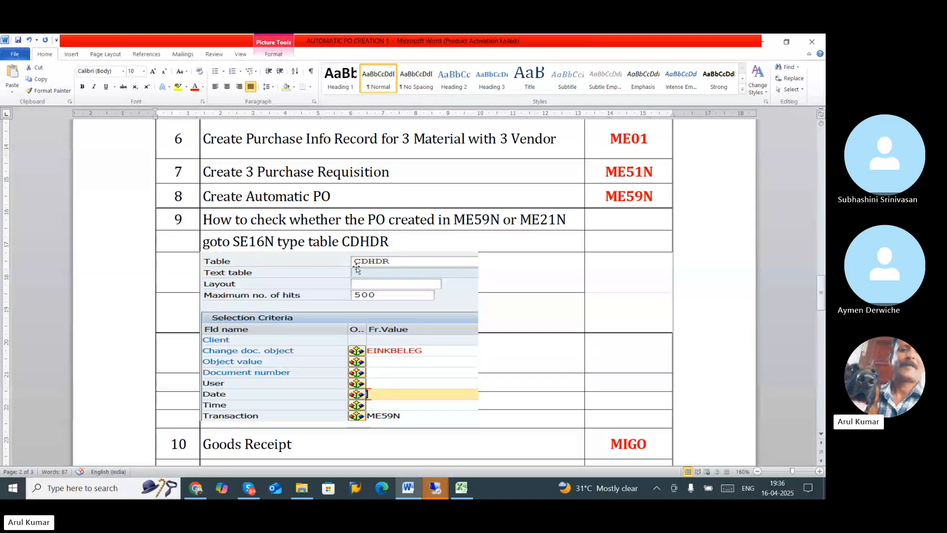
pyautogui.hotkey('alt', 'Tab')
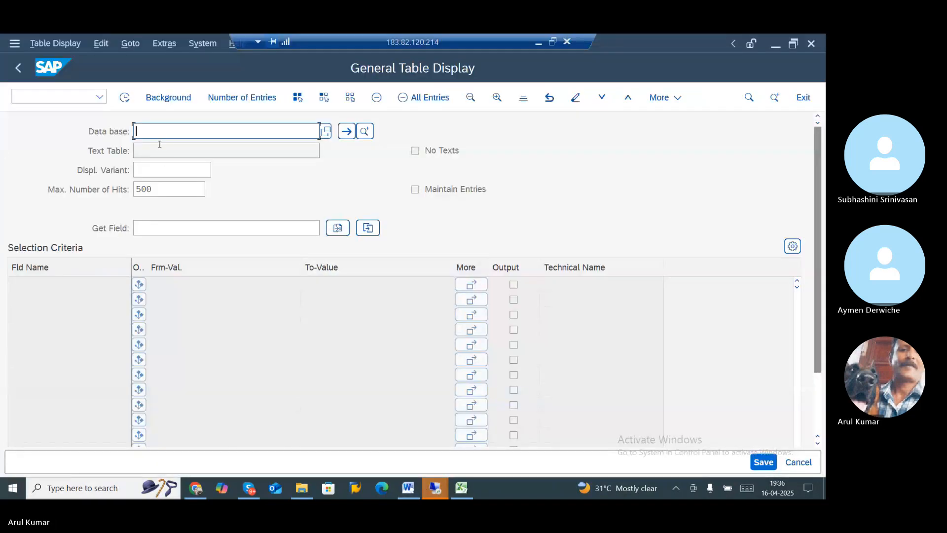
pyautogui.write('CDHDR')
pyautogui.press('Return')
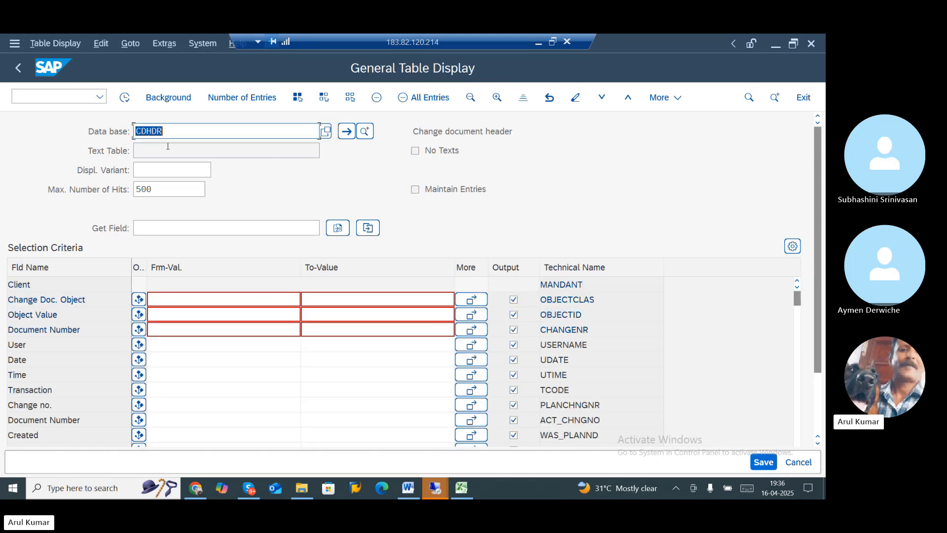
# Enter ME59N as the from-value of the Transaction criterion for table CDHDR
pyautogui.scroll(-3, 241, 377)
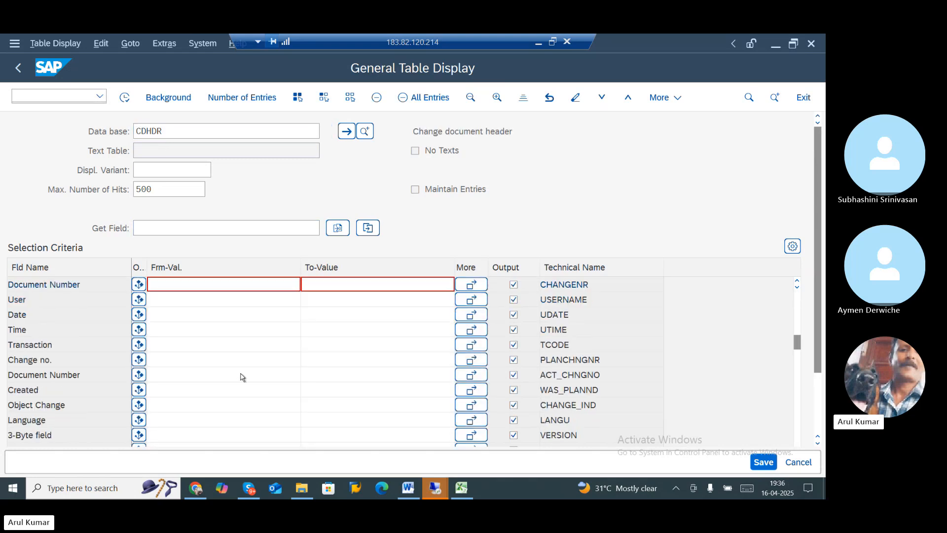
pyautogui.click(171, 302)
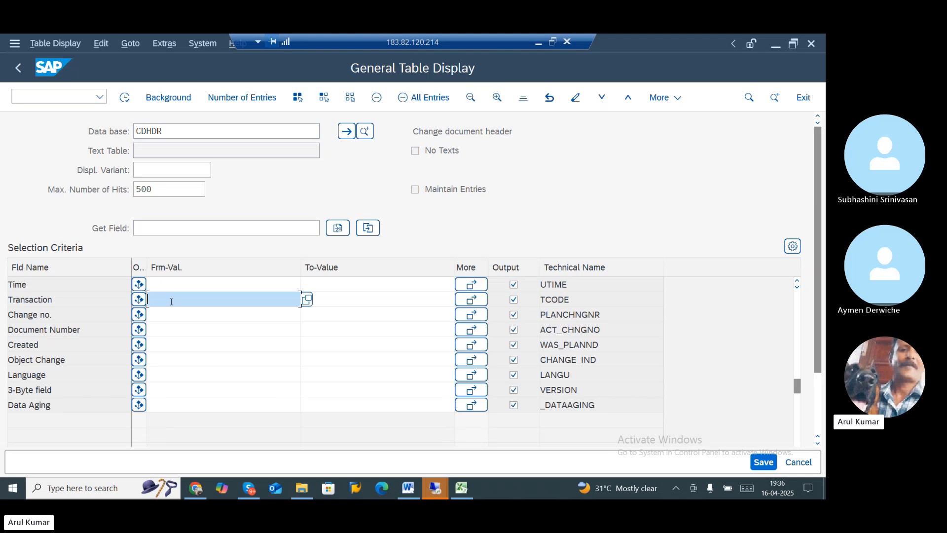
pyautogui.write('ME5')
pyautogui.press('BackSpace')
# Switch to the SAP session showing the purchase requisition and return it to SAP Easy Access with /n
pyautogui.hotkey('alt', 'Tab')
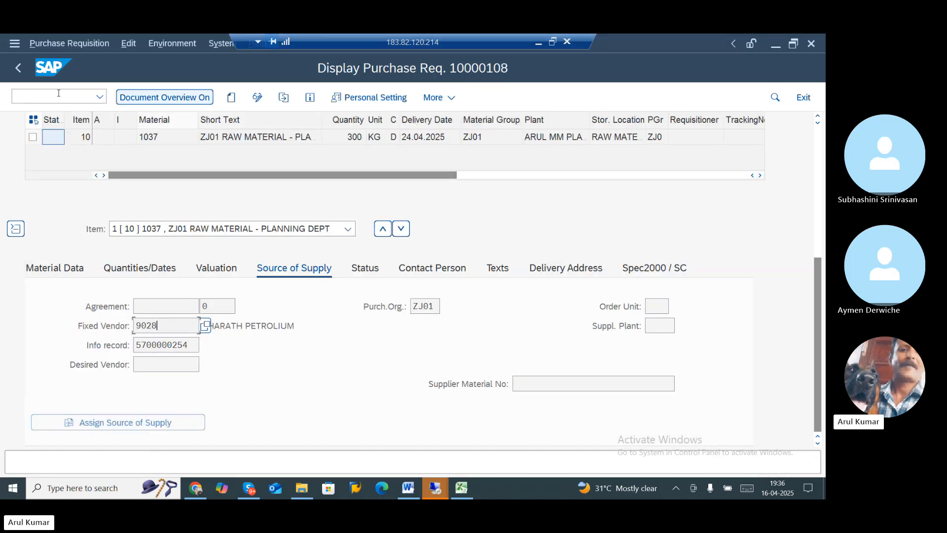
pyautogui.click(58, 93)
pyautogui.write('/n')
pyautogui.press('Return')
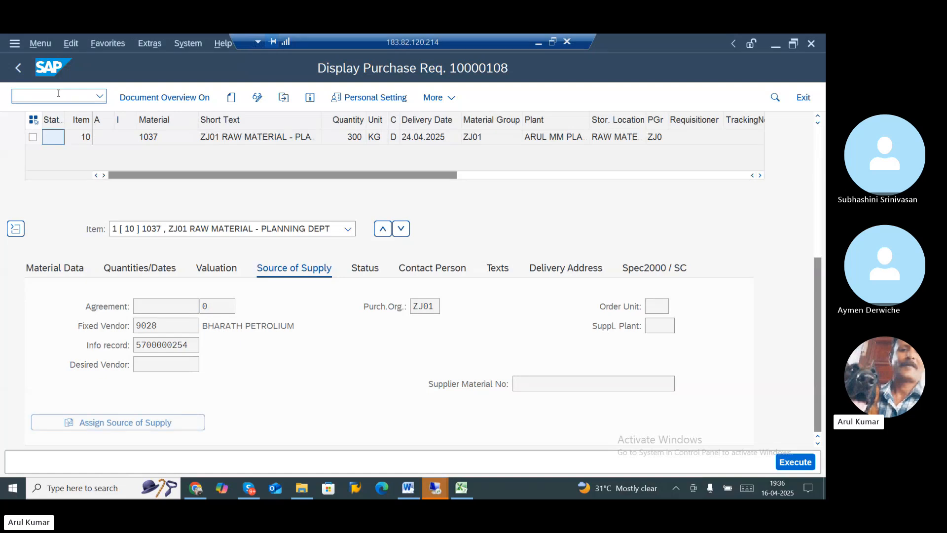
# Expand Logistics, Materials Management, Purchasing, Purchase Order and Create to check the automatic creation transaction code, and return to the General Table Display
pyautogui.click(24, 277)
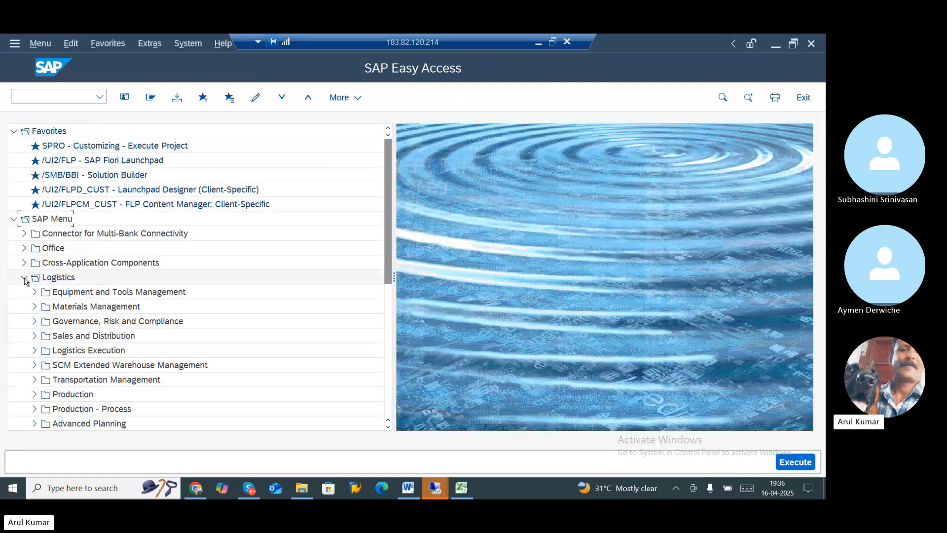
pyautogui.click(34, 307)
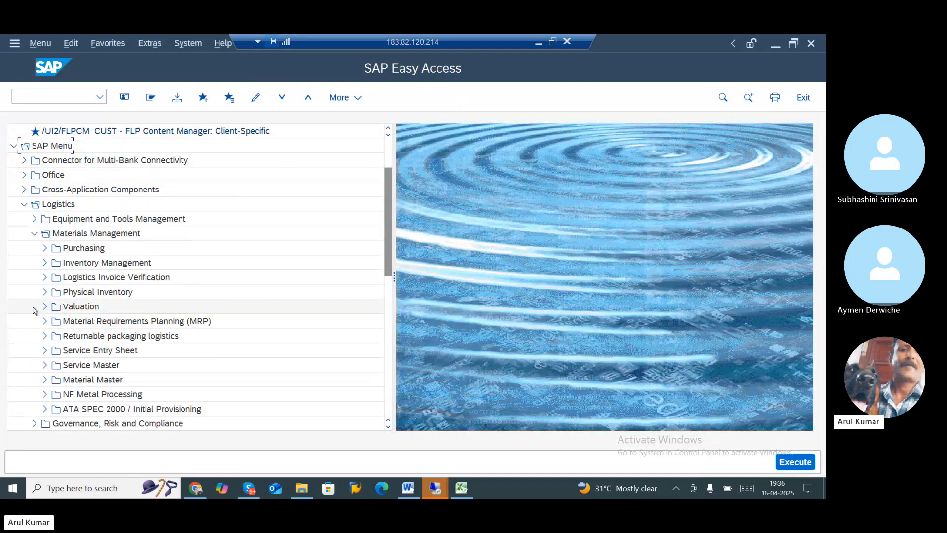
pyautogui.click(44, 247)
pyautogui.click(54, 262)
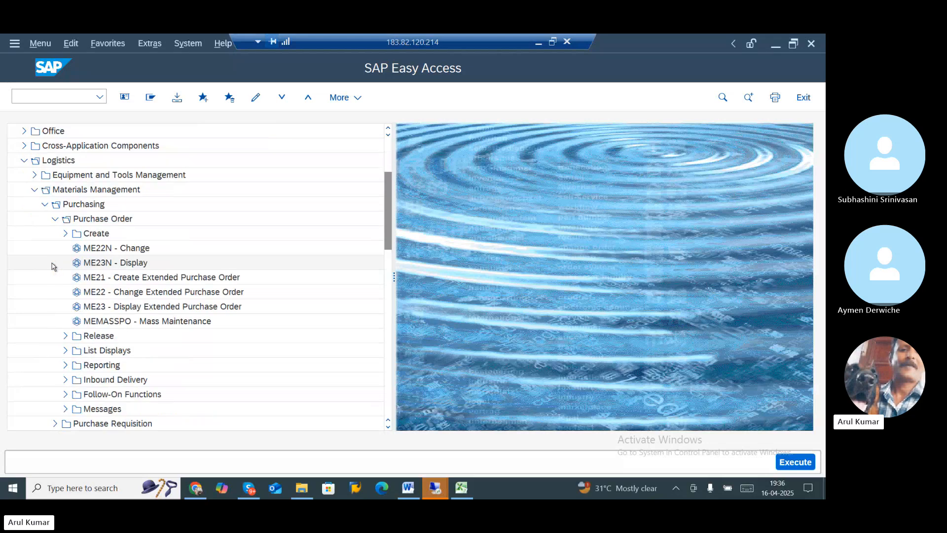
pyautogui.click(65, 233)
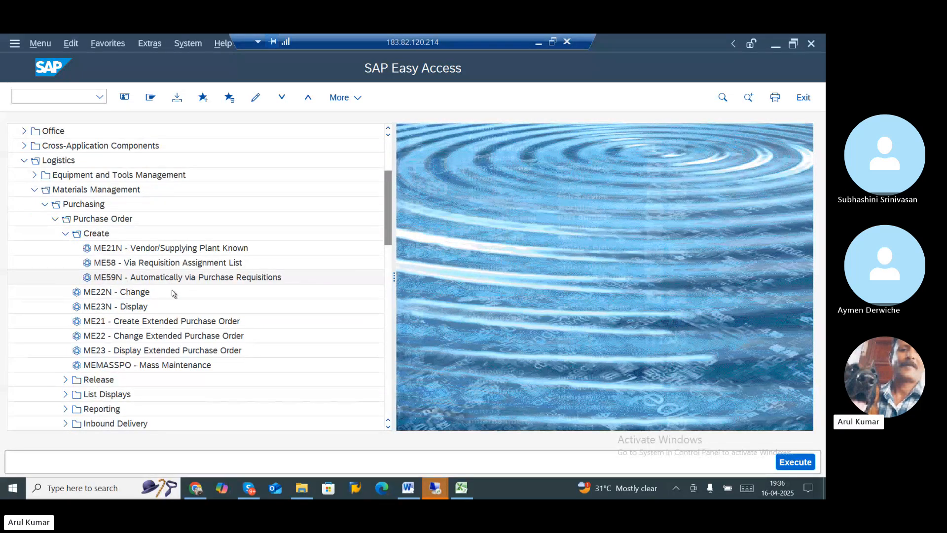
pyautogui.hotkey('alt', 'Tab')
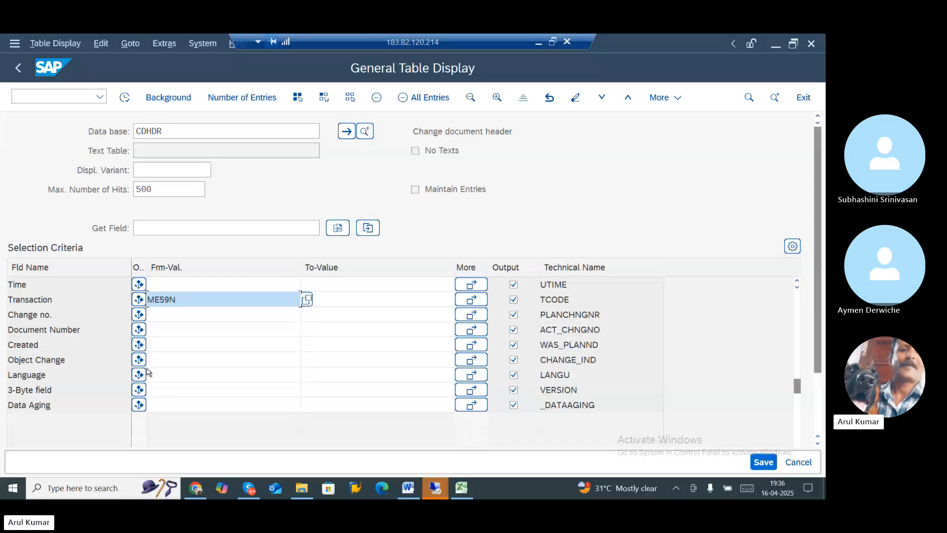
# Review the CDHDR selection criteria, execute the search for transaction ME59N and examine the dates of the entries
pyautogui.moveTo(184, 298); pyautogui.dragTo(84, 296)
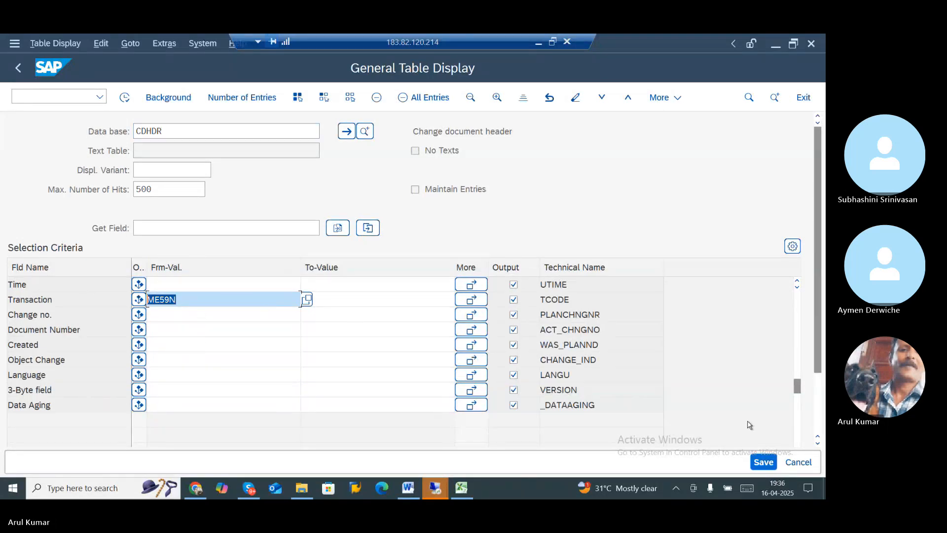
pyautogui.click(402, 314)
pyautogui.scroll(2, 402, 314)
pyautogui.scroll(-1, 401, 312)
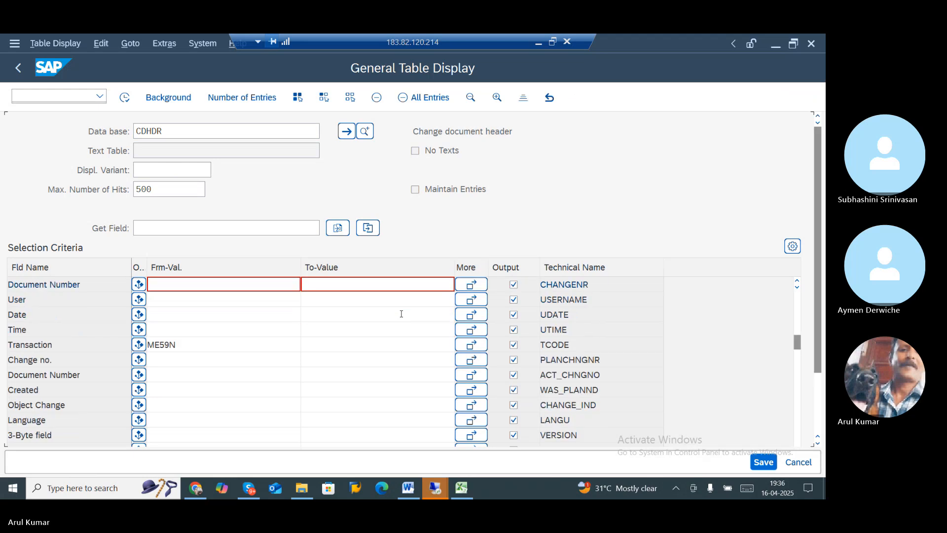
pyautogui.scroll(1, 402, 312)
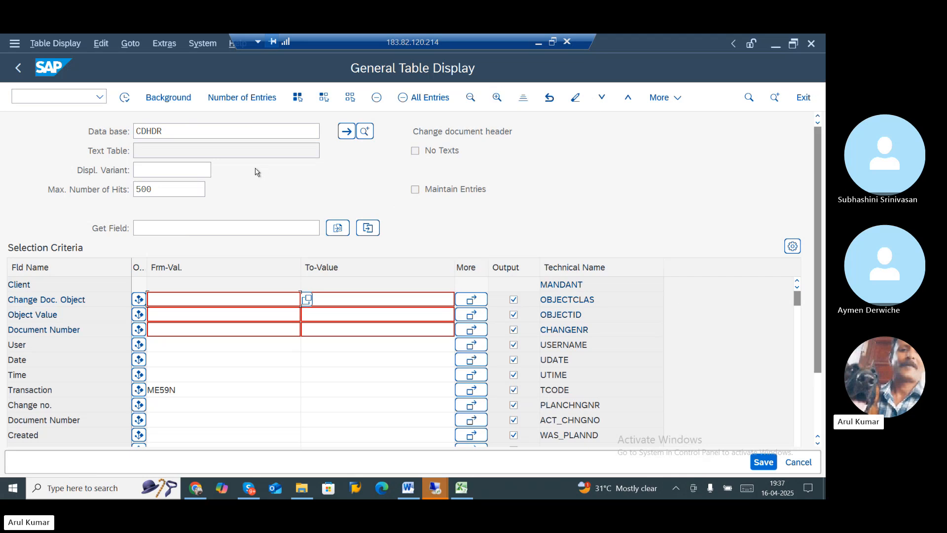
pyautogui.scroll(-2, 180, 299)
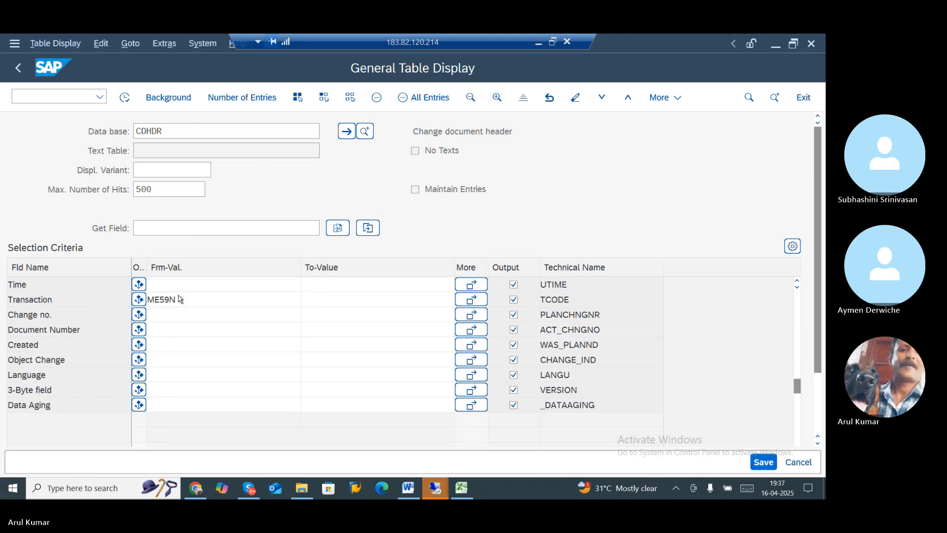
pyautogui.scroll(2, 179, 296)
pyautogui.scroll(-1, 179, 295)
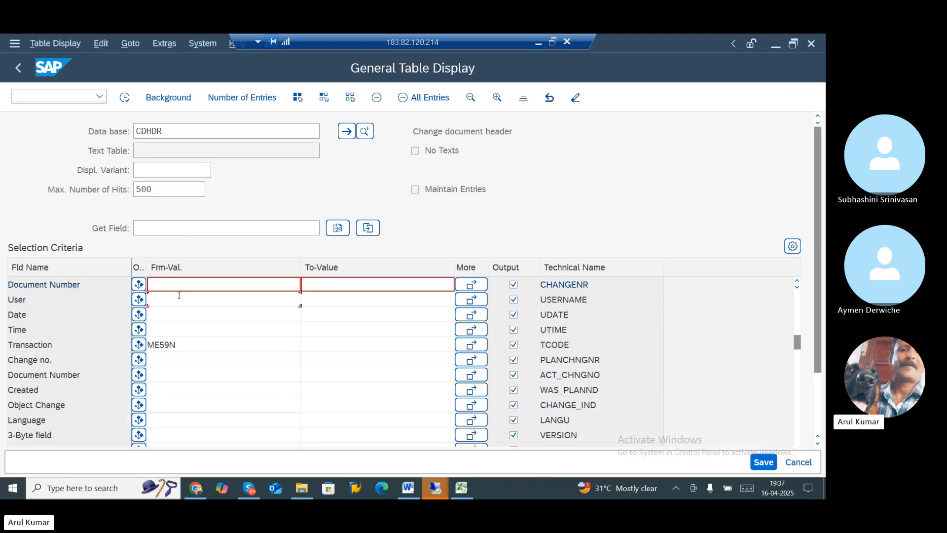
pyautogui.scroll(1, 179, 295)
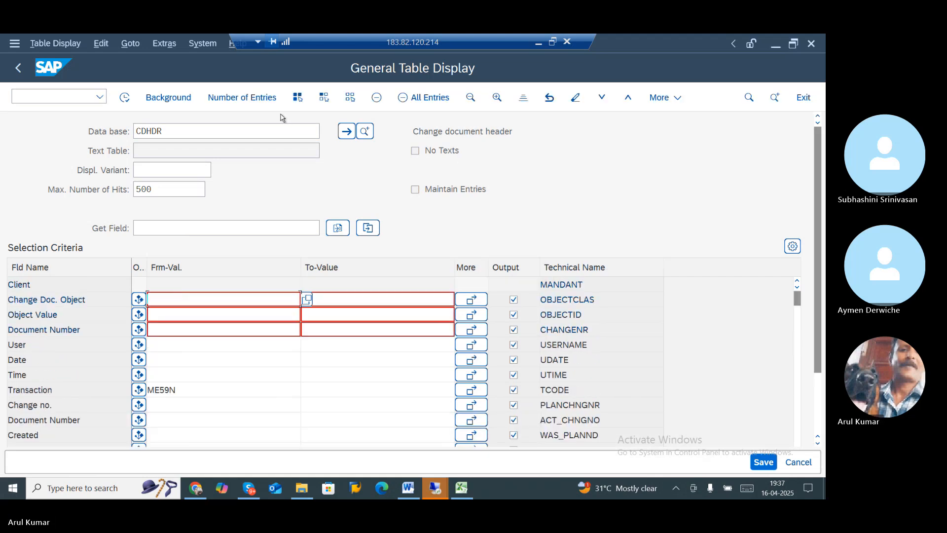
pyautogui.click(123, 98)
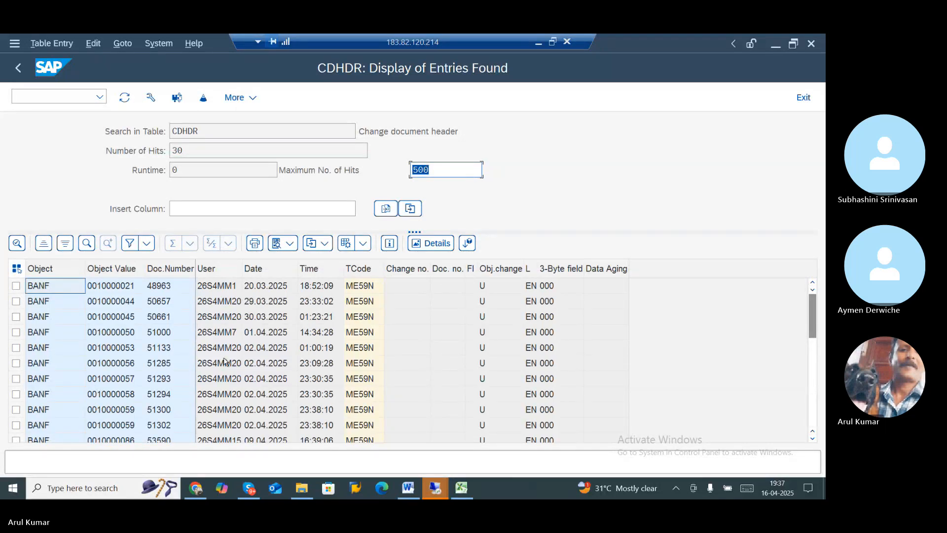
pyautogui.press('F10')
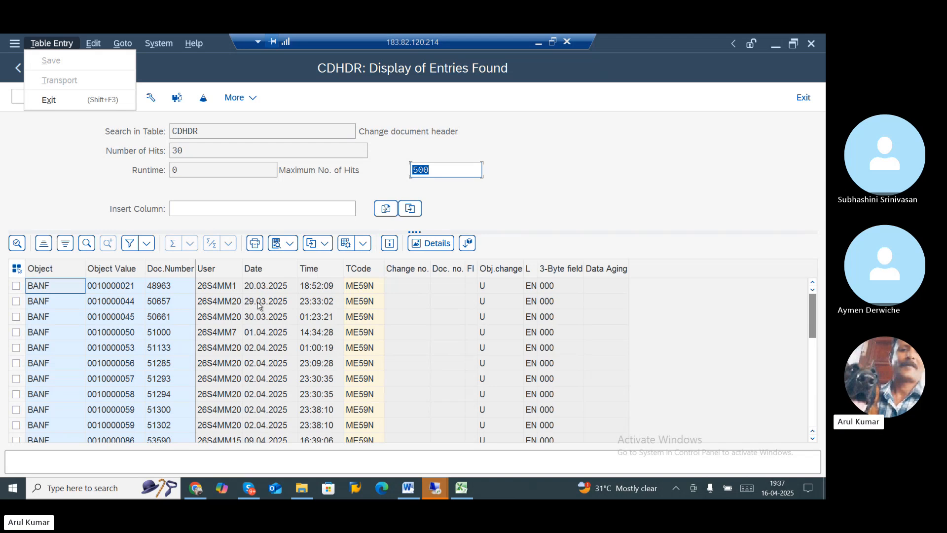
pyautogui.click(269, 272)
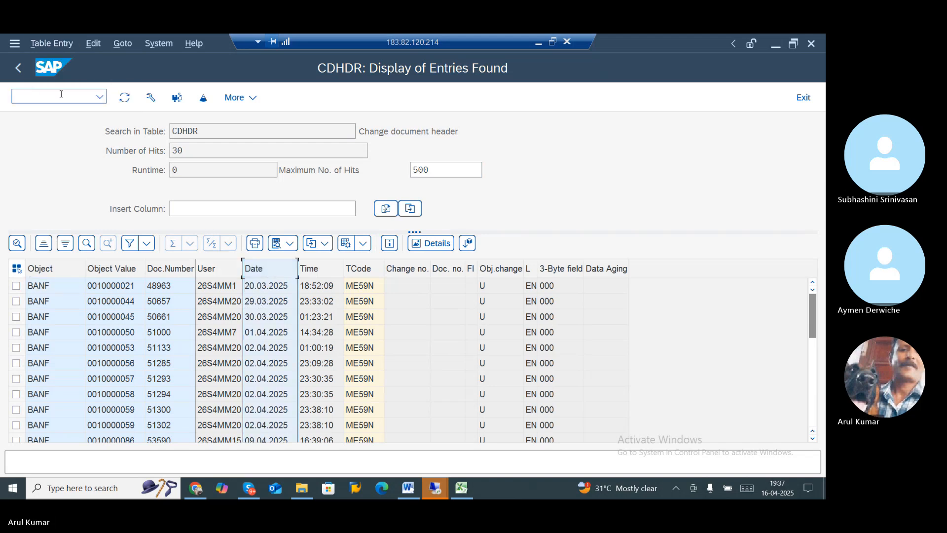
# Return to the selection criteria, set the Date from-value to 17.04.2025 and execute the CDHDR search again
pyautogui.click(20, 70)
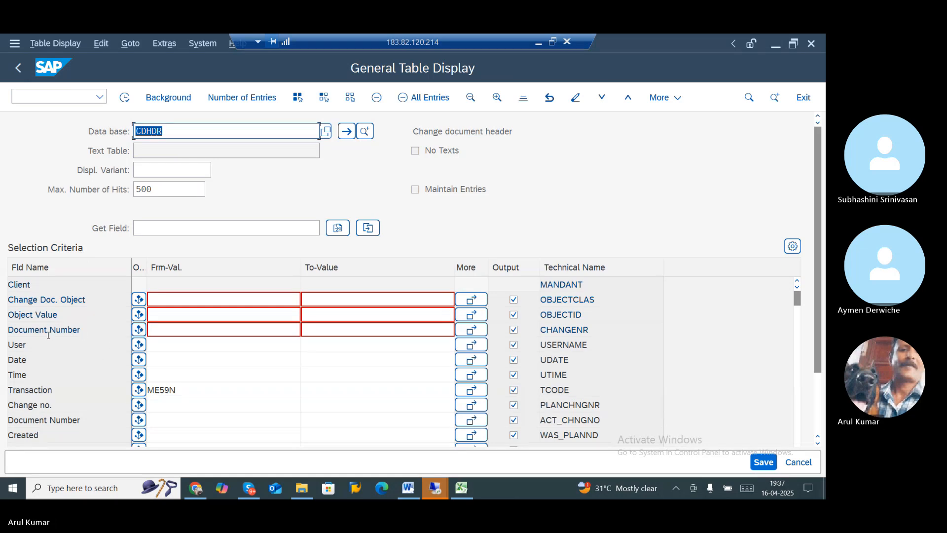
pyautogui.click(190, 360)
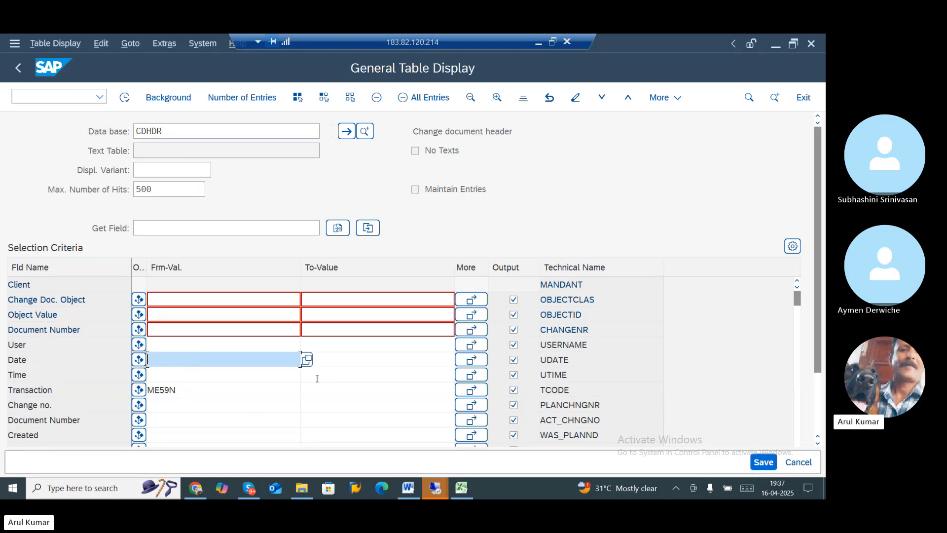
pyautogui.click(306, 359)
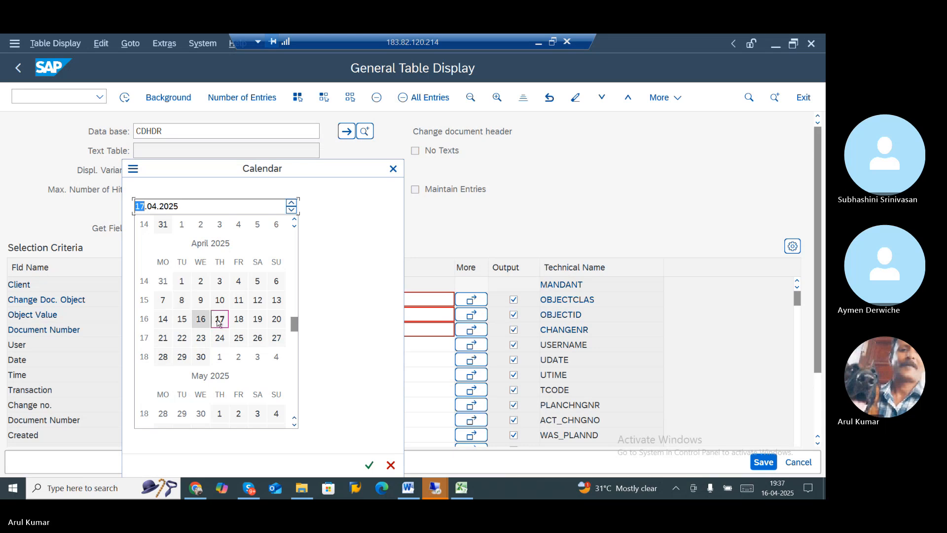
pyautogui.doubleClick(219, 319)
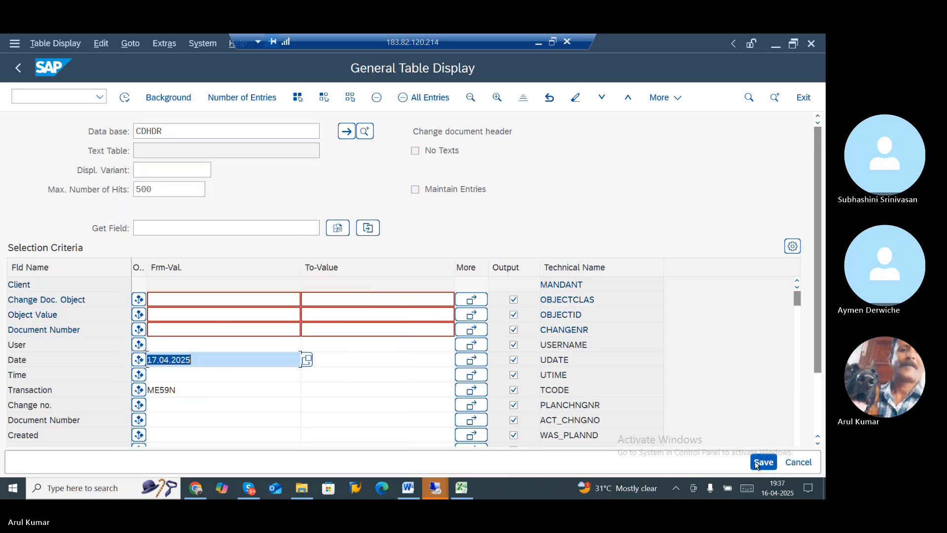
pyautogui.click(124, 98)
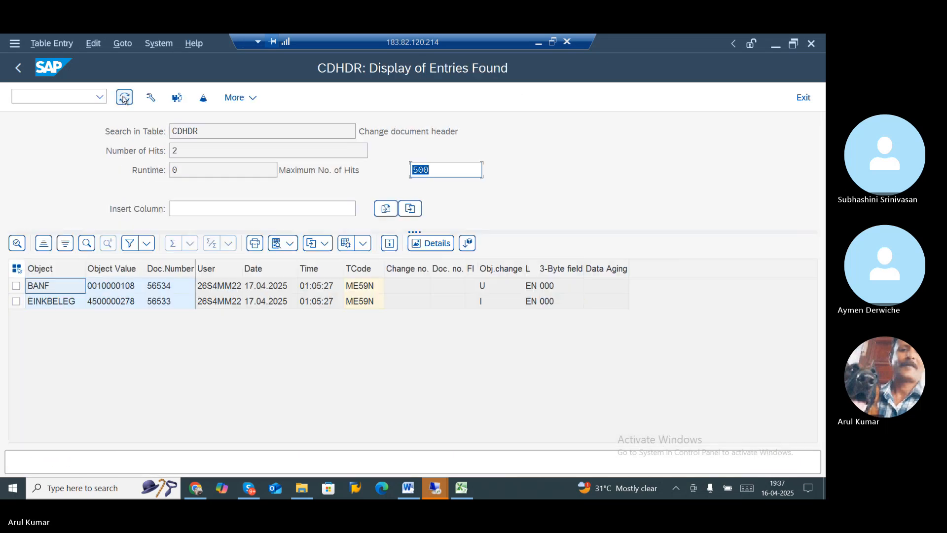
# Examine the object value and user of the EINKBELEG entry in the CDHDR results
pyautogui.click(105, 303)
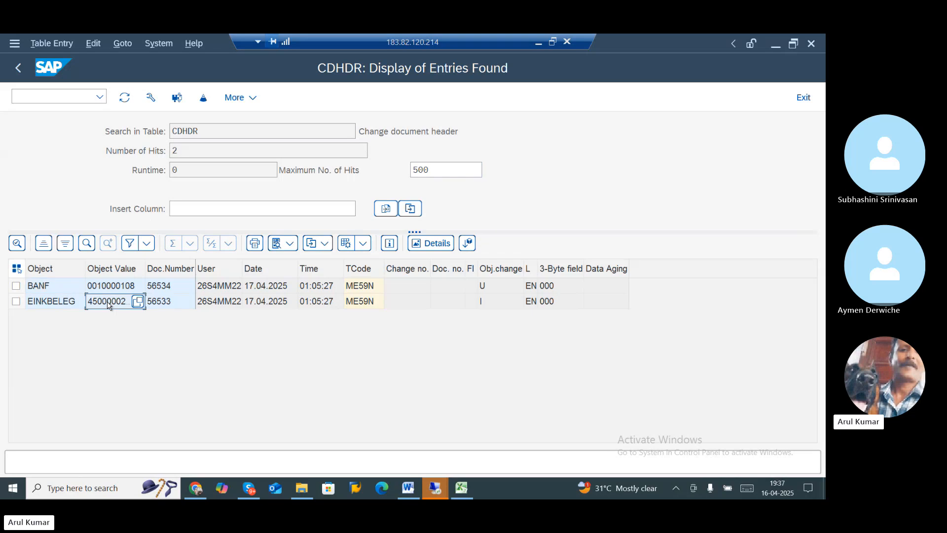
pyautogui.click(235, 304)
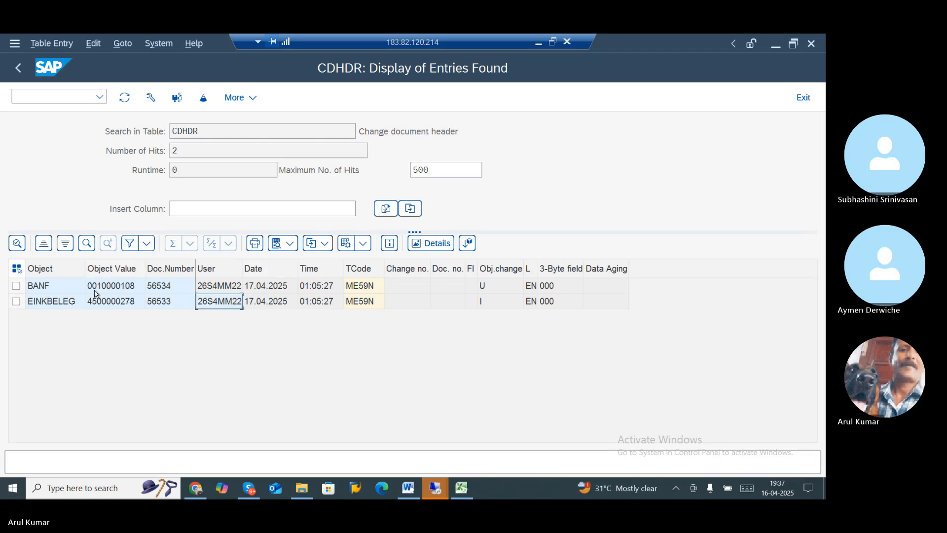
pyautogui.click(104, 302)
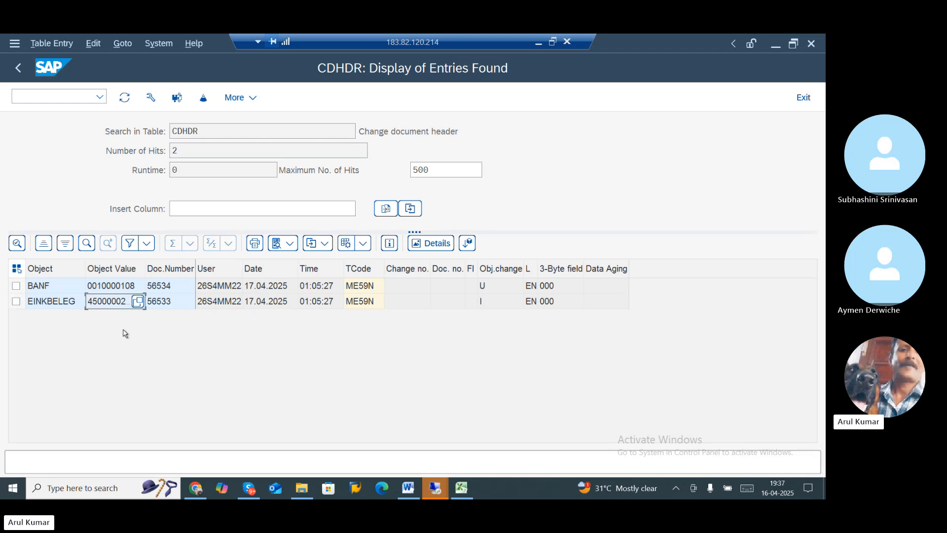
# Switch to the Word instructions and review the automatic PO procedure from the material master settings through Goods Receipt, Invoice and Payments
pyautogui.click(461, 488)
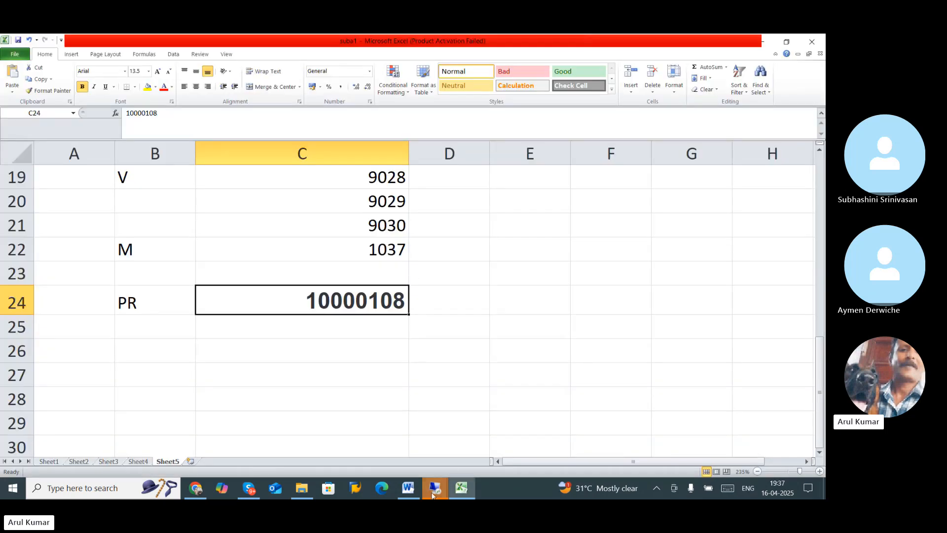
pyautogui.click(408, 488)
pyautogui.scroll(3, 355, 326)
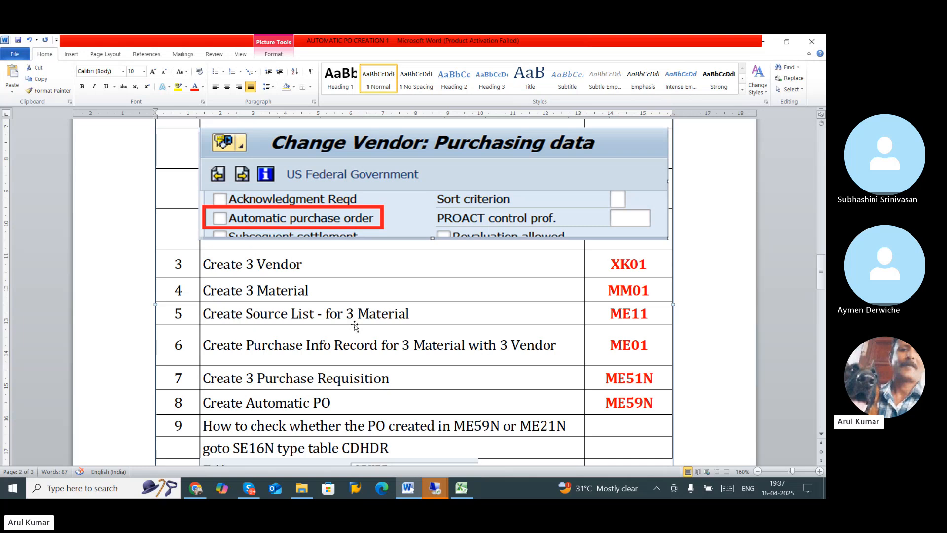
pyautogui.scroll(5, 355, 326)
pyautogui.scroll(-2, 273, 277)
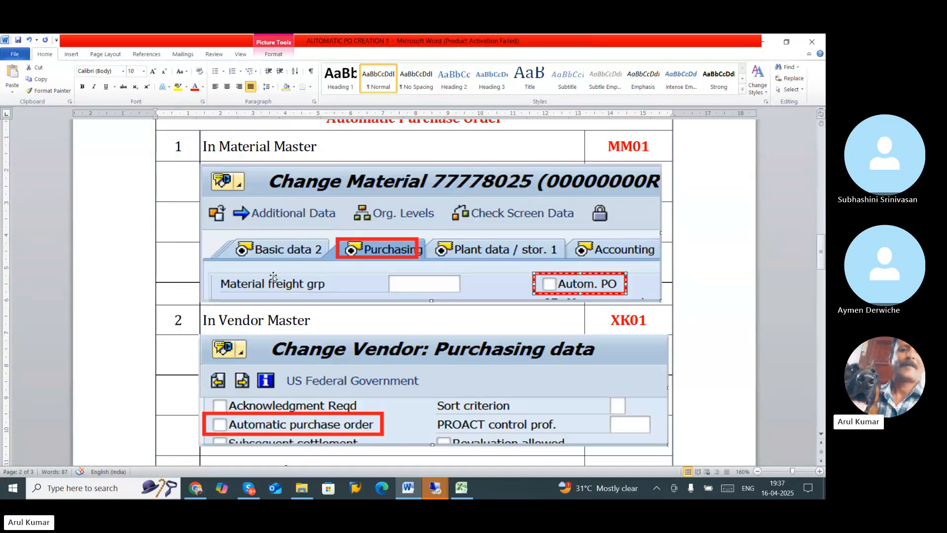
pyautogui.scroll(-5, 309, 337)
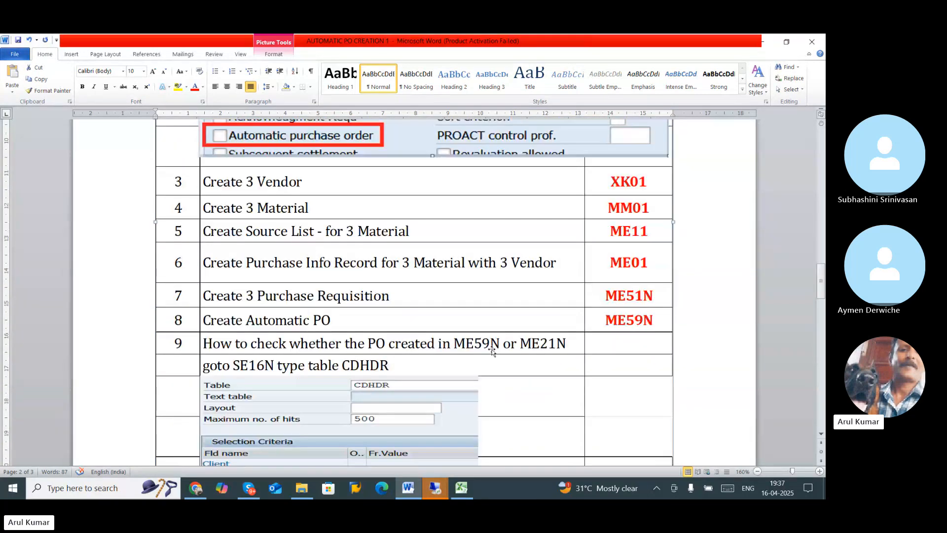
pyautogui.scroll(-5, 460, 366)
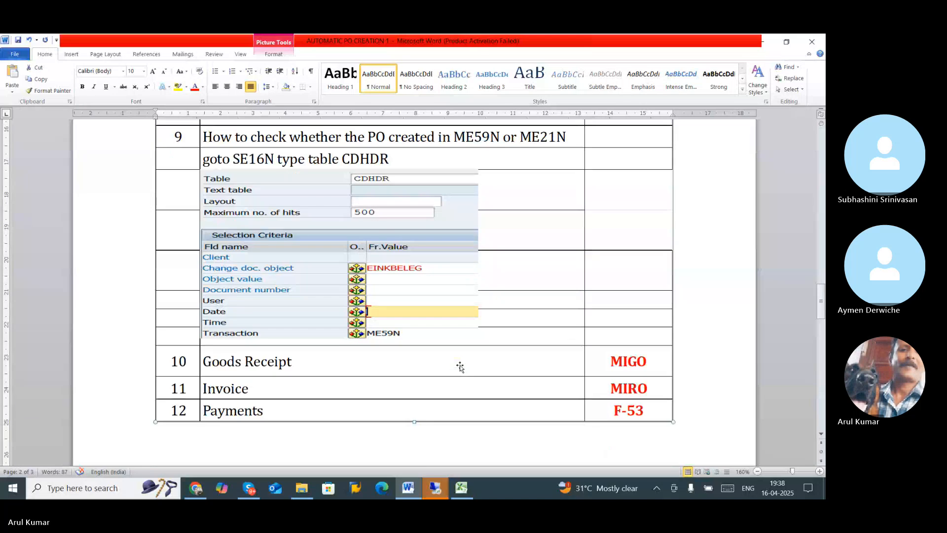
pyautogui.scroll(-1, 460, 366)
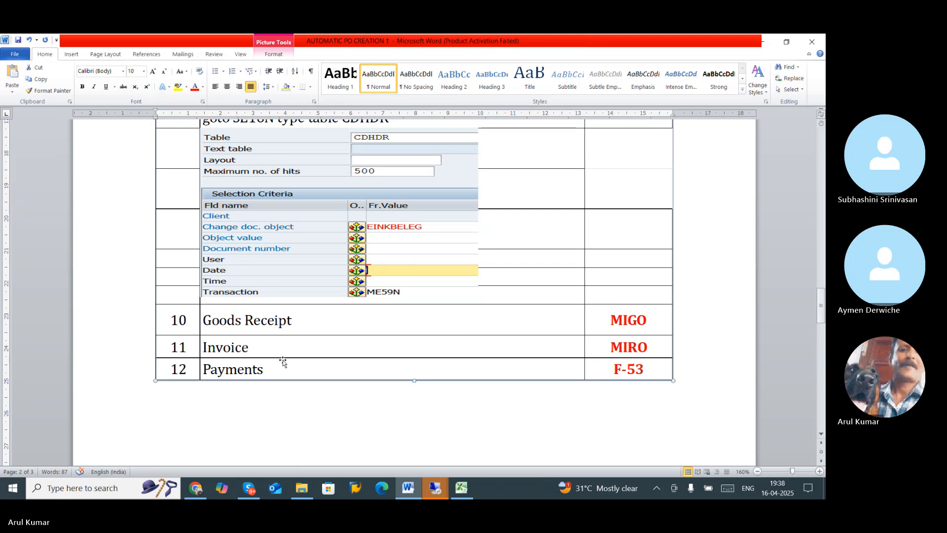
pyautogui.scroll(3, 283, 361)
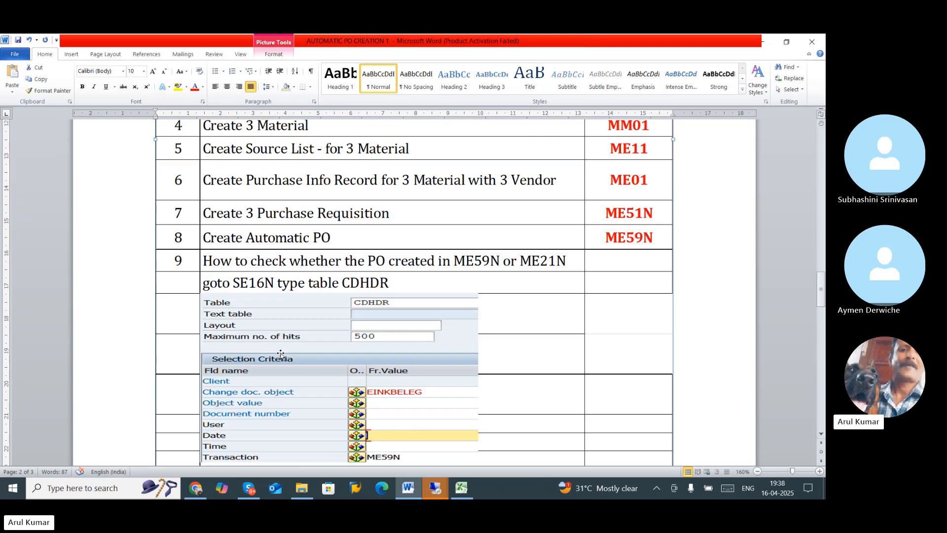
pyautogui.scroll(-2, 280, 353)
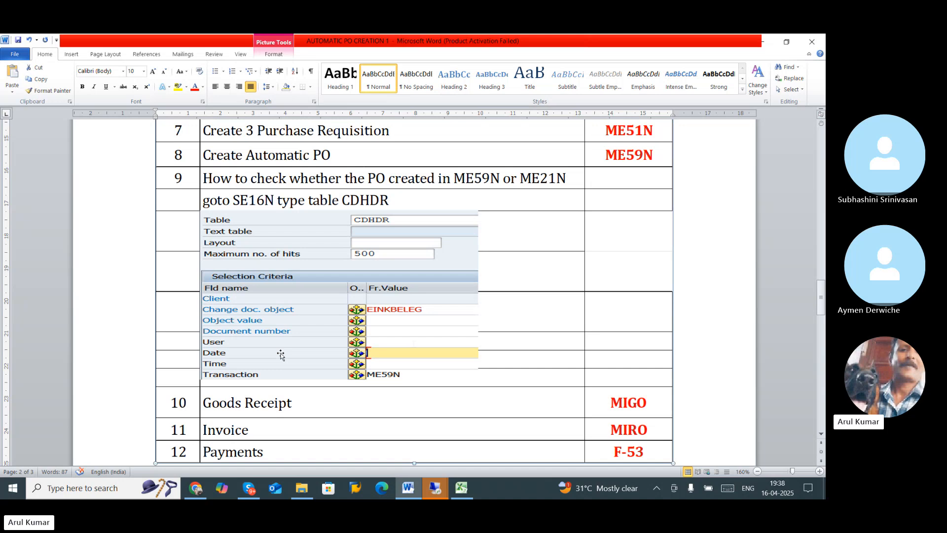
pyautogui.scroll(-7, 280, 354)
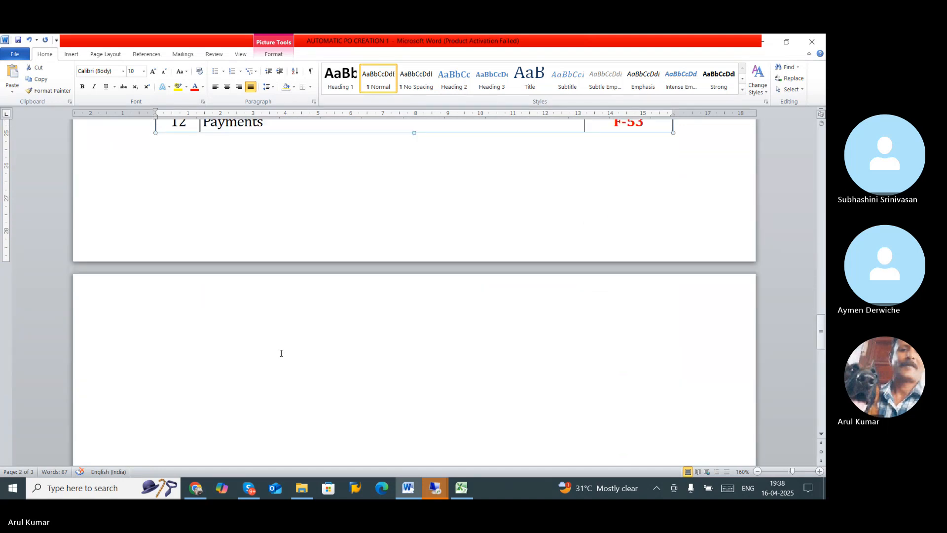
pyautogui.scroll(8, 280, 353)
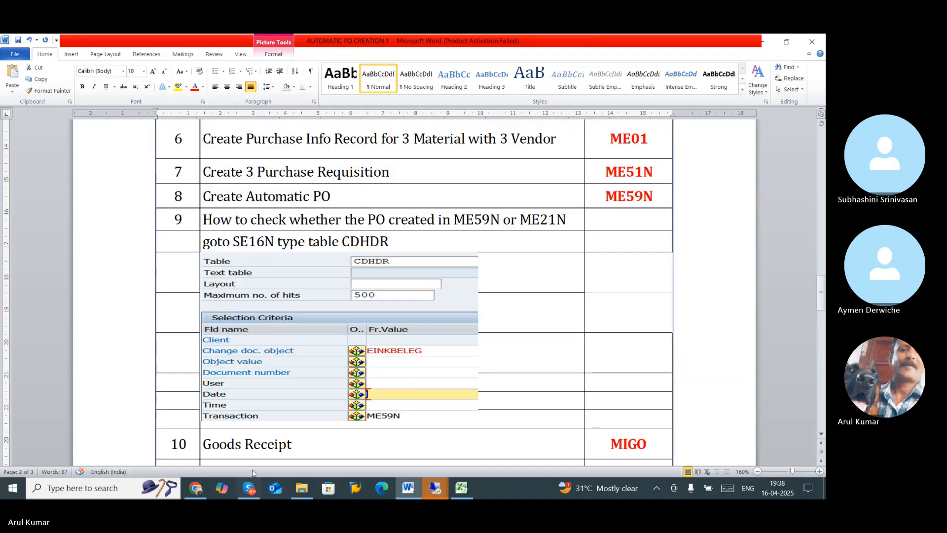
pyautogui.click(249, 488)
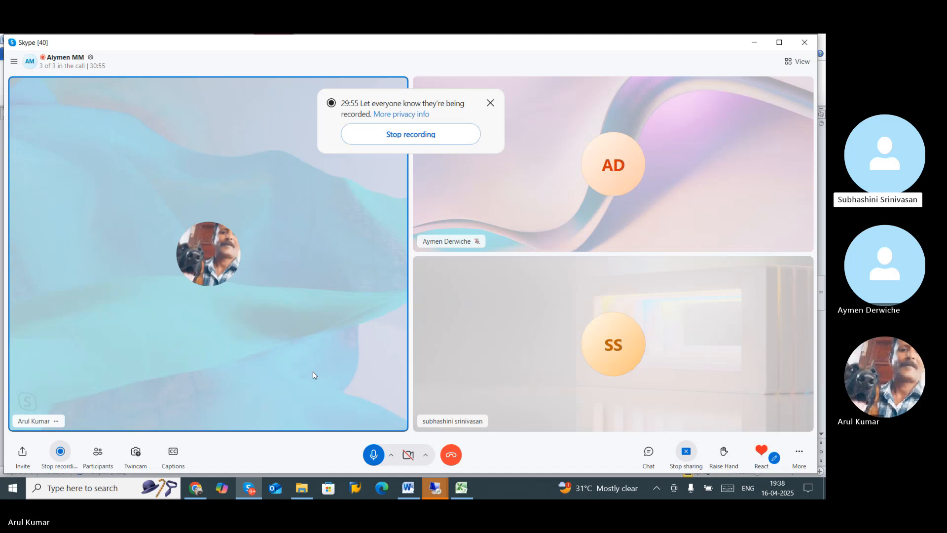
# Switch to the Excel workbook and correct the misspelled heading in cell B2 to AUTOMATIC PURCHASE ORDER
pyautogui.click(461, 488)
pyautogui.scroll(5, 331, 337)
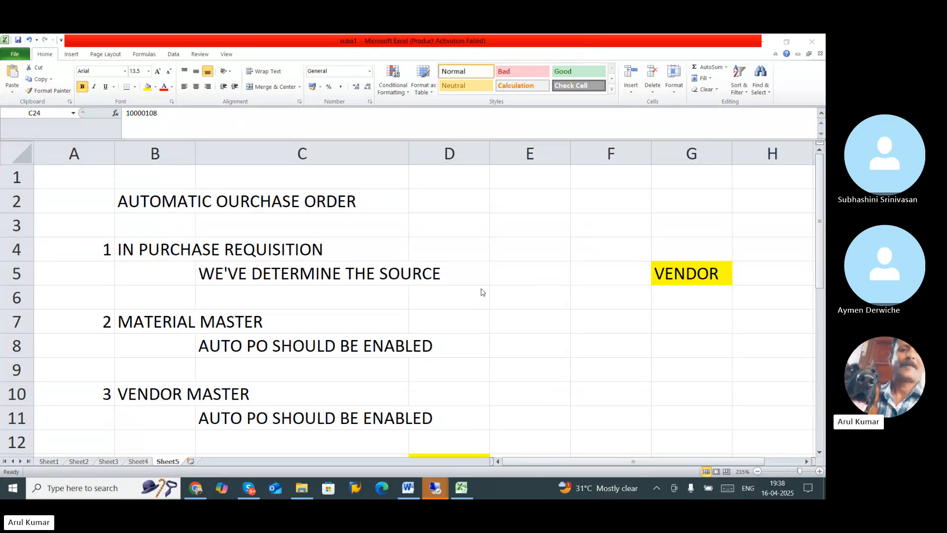
pyautogui.click(177, 198)
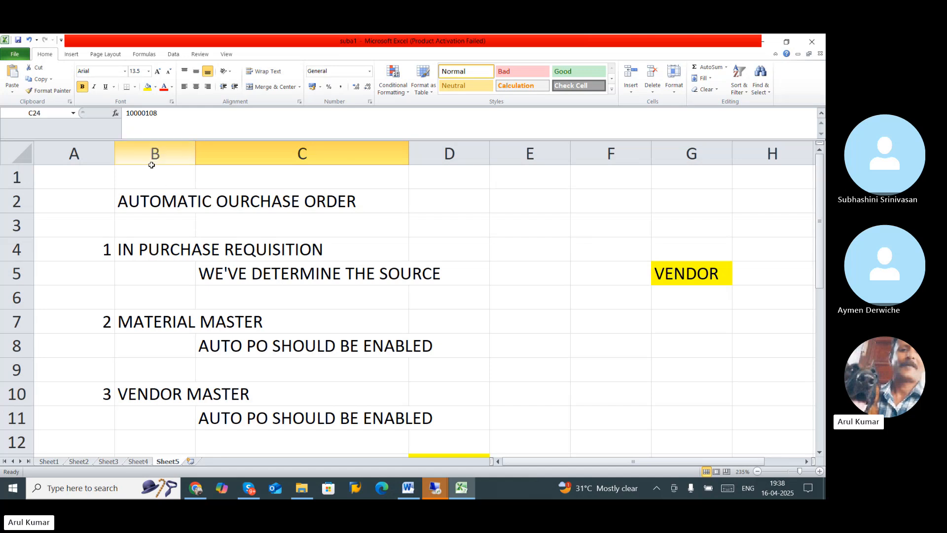
pyautogui.click(162, 194)
pyautogui.moveTo(173, 113); pyautogui.dragTo(168, 113)
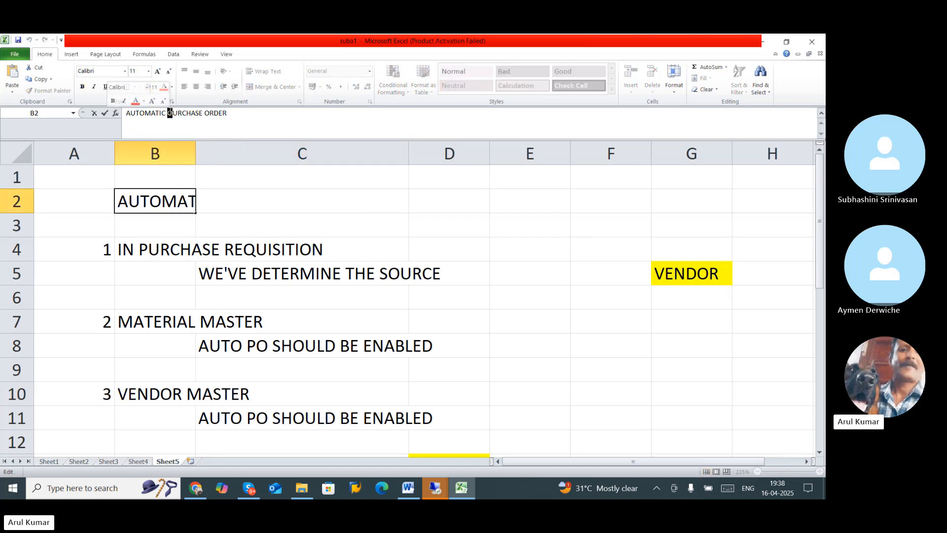
pyautogui.write('P')
pyautogui.click(486, 236)
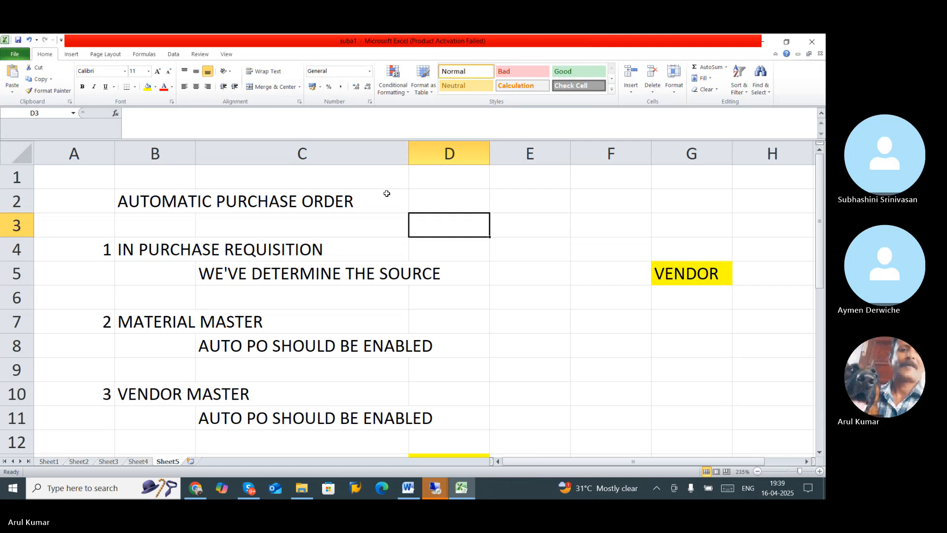
# Review the automatic purchase order heading and the first requirement, determining the source in the purchase requisition
pyautogui.click(425, 197)
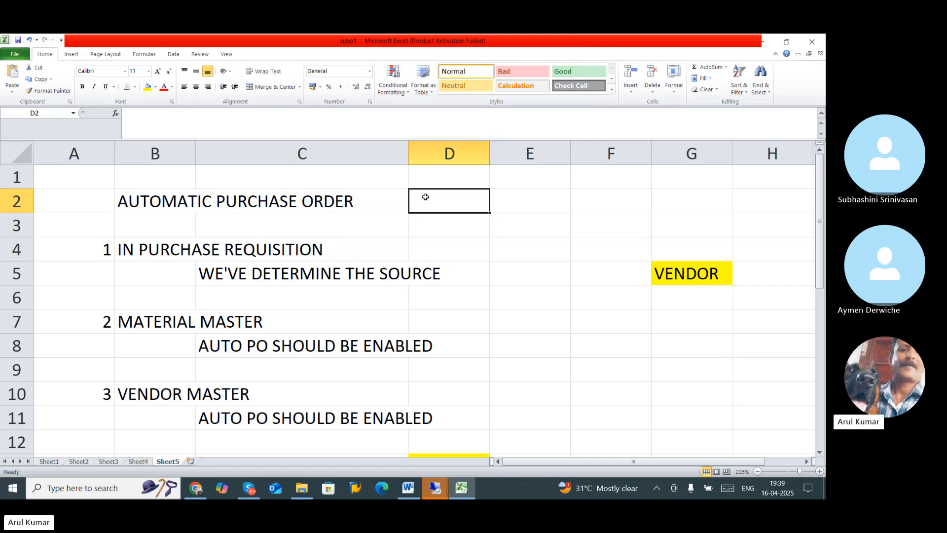
pyautogui.click(516, 194)
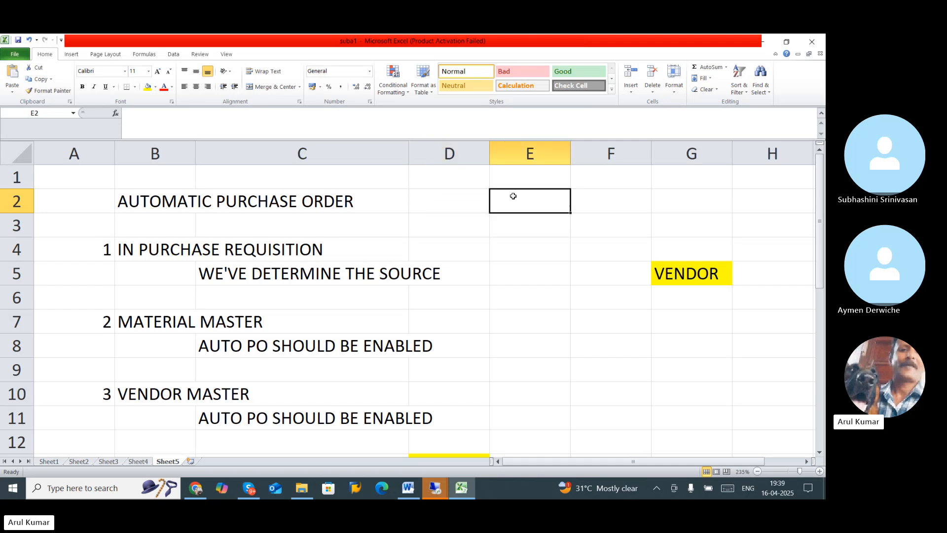
pyautogui.click(192, 198)
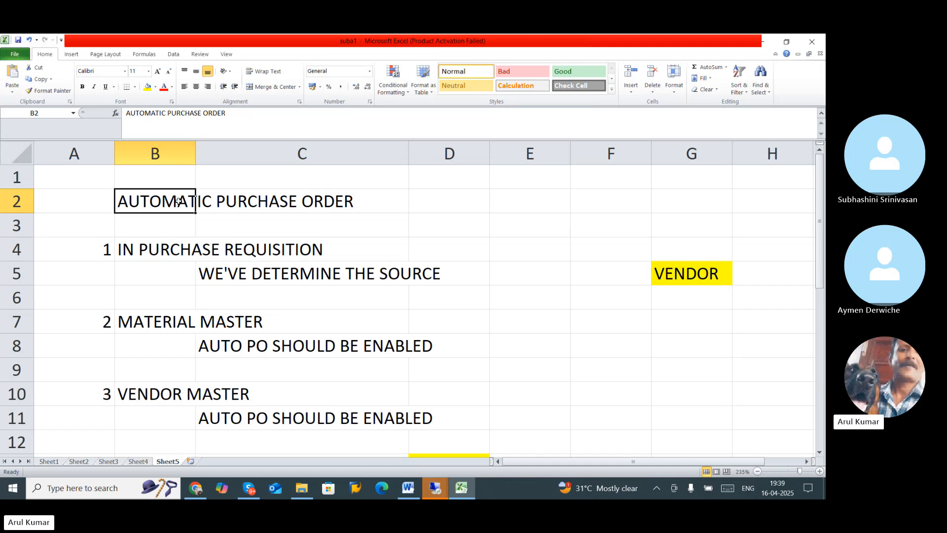
pyautogui.click(243, 206)
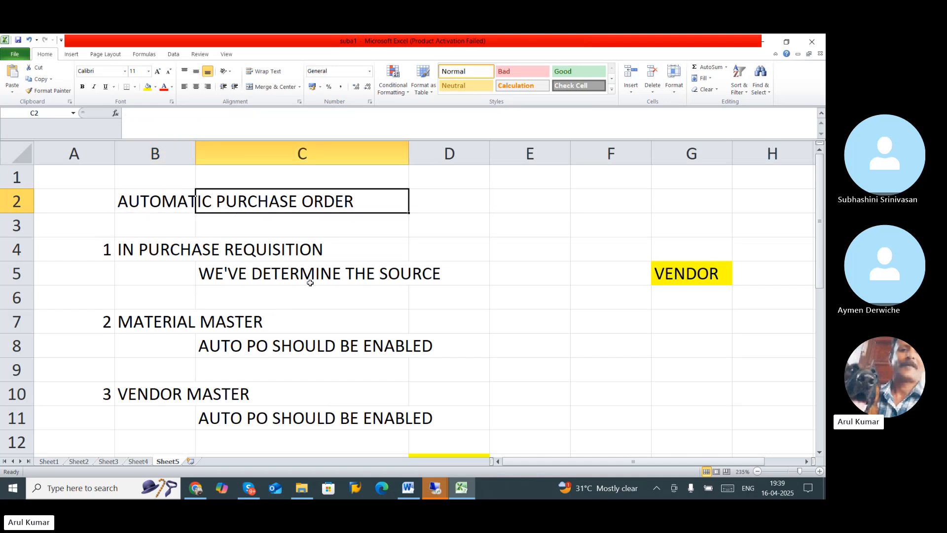
pyautogui.scroll(-1, 237, 304)
pyautogui.scroll(1, 237, 303)
pyautogui.click(175, 203)
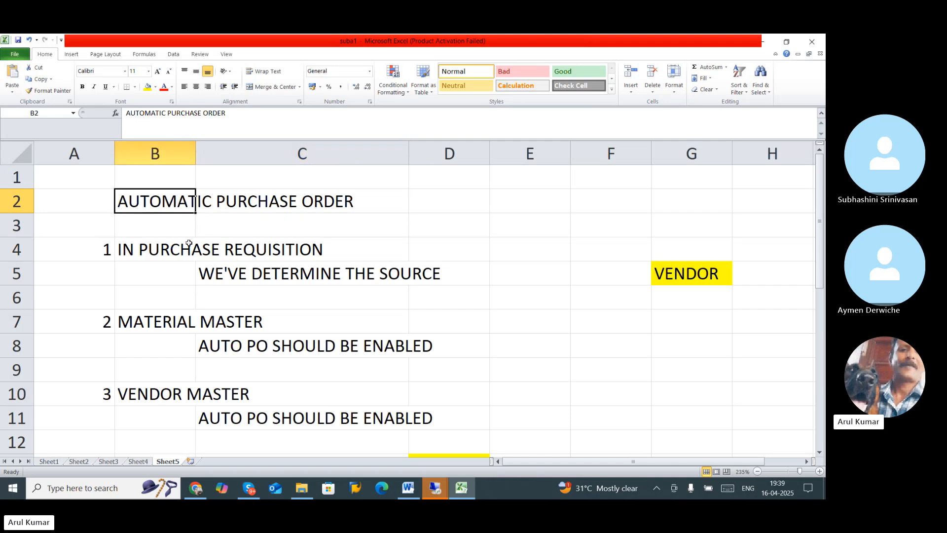
pyautogui.click(160, 251)
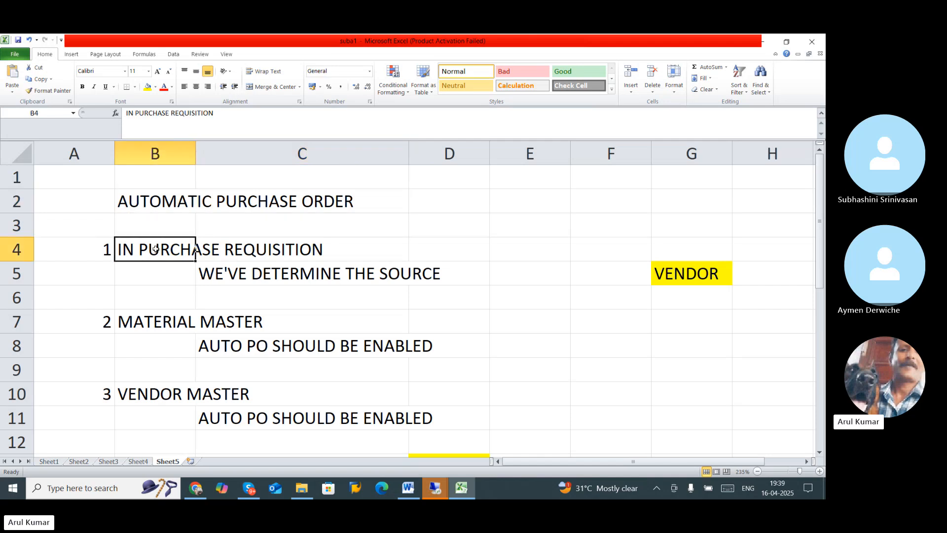
pyautogui.click(256, 253)
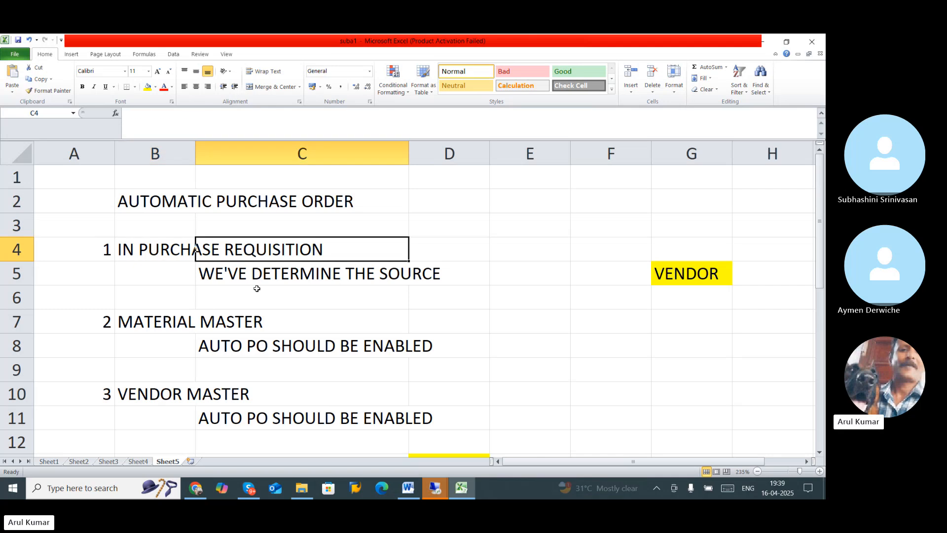
pyautogui.click(254, 277)
pyautogui.click(435, 275)
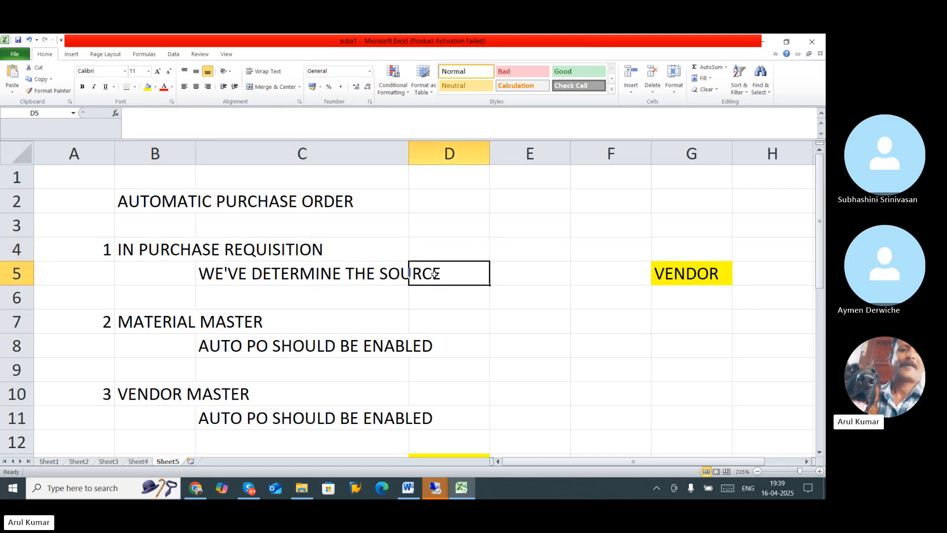
# Examine the PIR and source list requirements and compare them with the source determination note for the purchase requisition
pyautogui.scroll(-2, 434, 275)
pyautogui.click(145, 324)
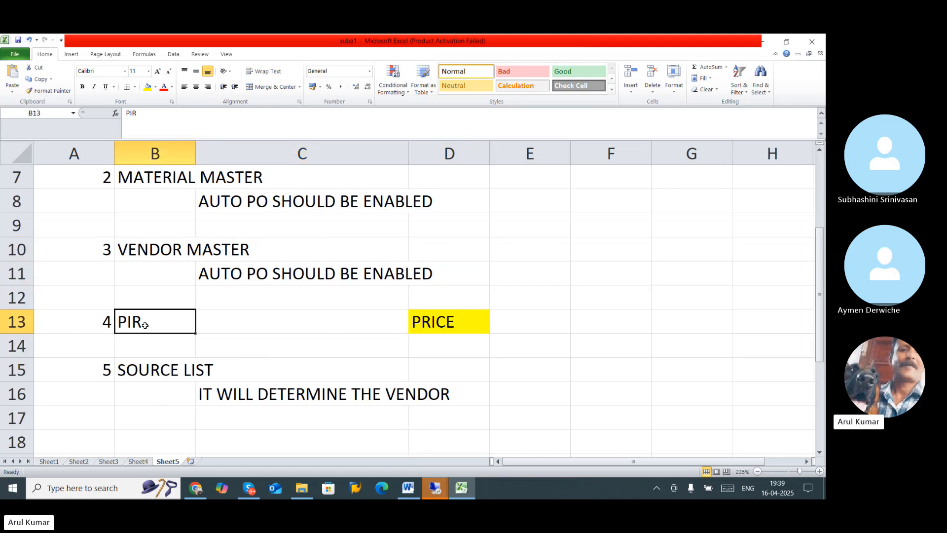
pyautogui.scroll(2, 310, 322)
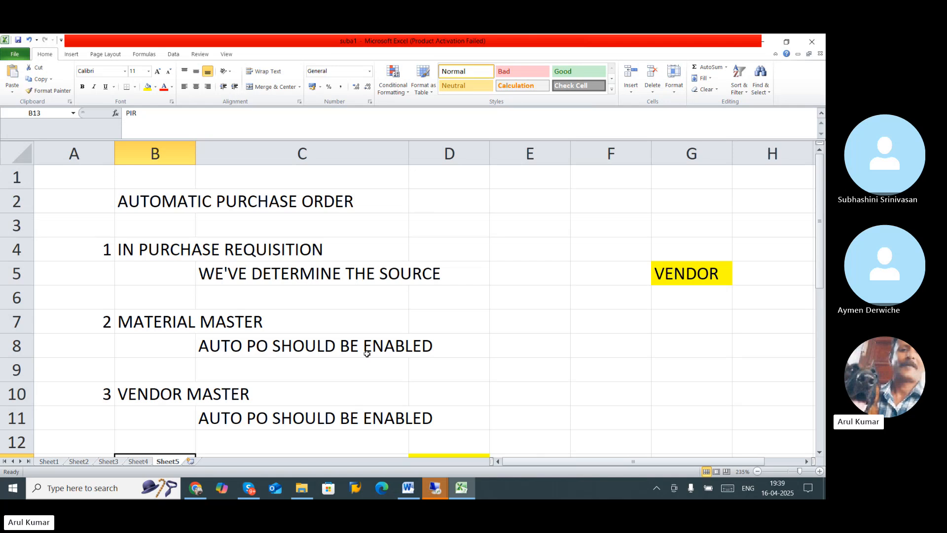
pyautogui.scroll(-3, 365, 345)
pyautogui.click(169, 298)
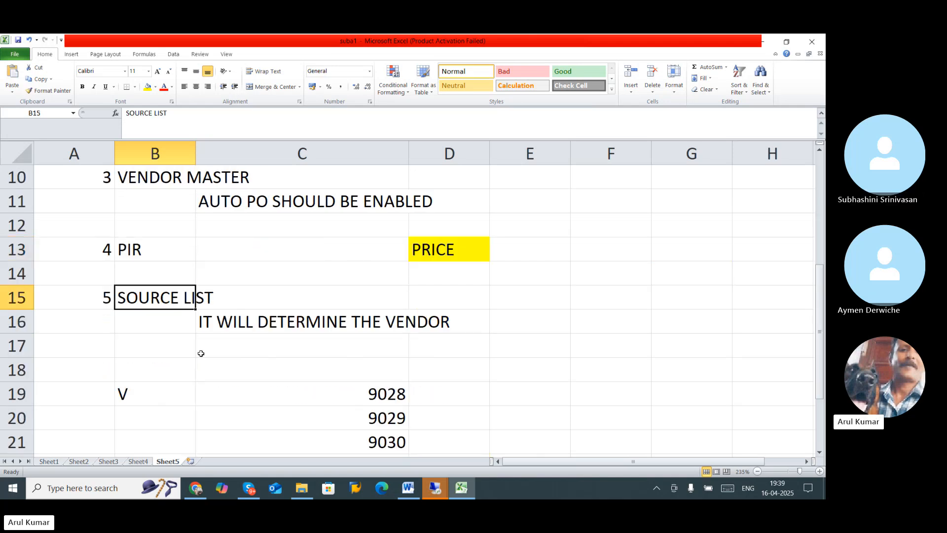
pyautogui.scroll(3, 321, 398)
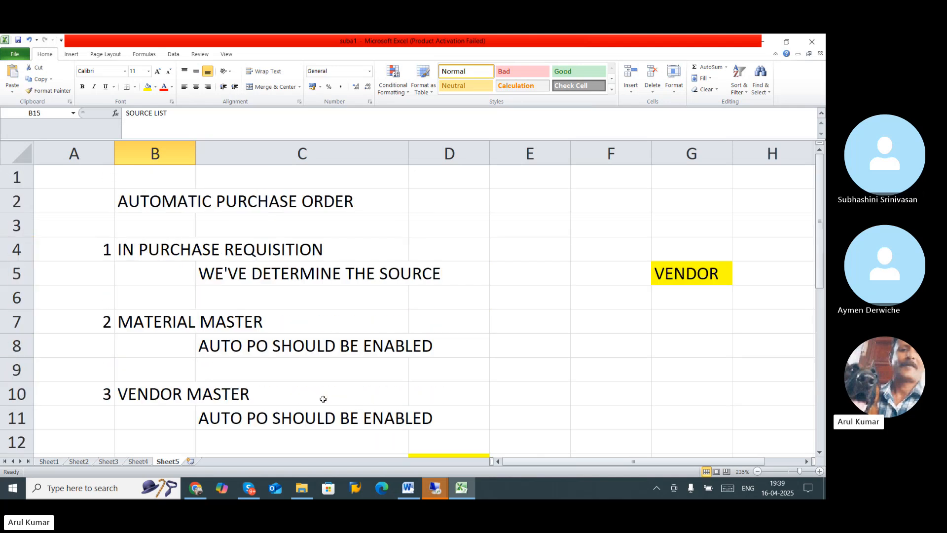
pyautogui.click(228, 280)
pyautogui.click(412, 280)
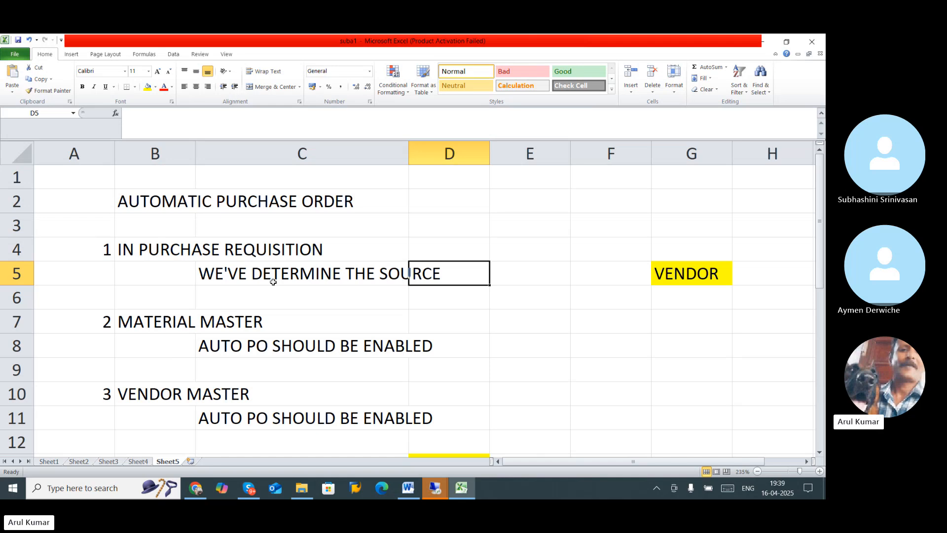
# Review the auto PO requirements for the material master and vendor master, and the recorded vendor and material numbers
pyautogui.scroll(-1, 280, 302)
pyautogui.click(153, 248)
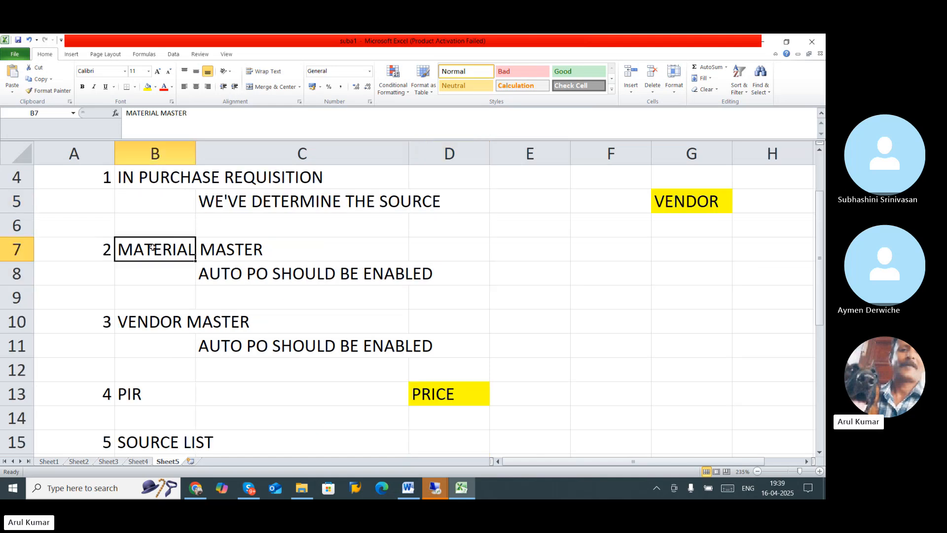
pyautogui.click(239, 276)
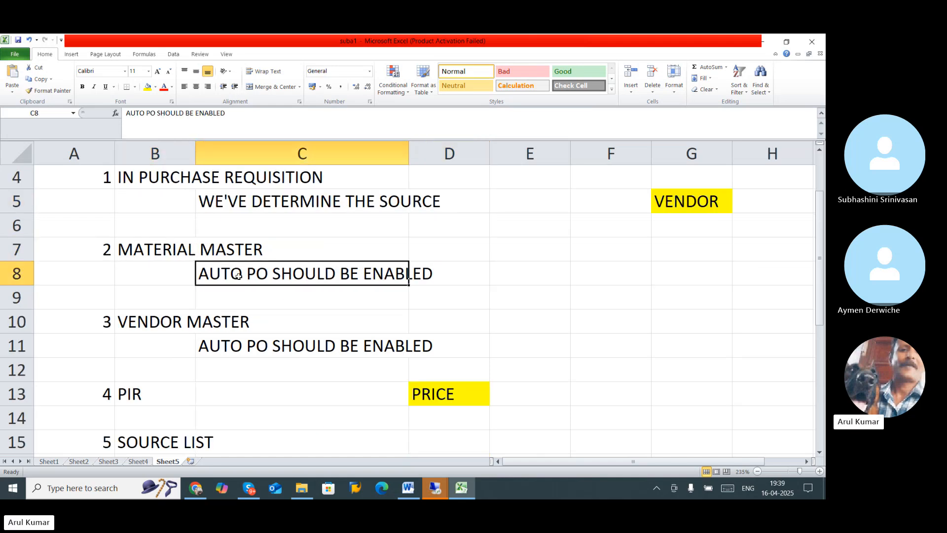
pyautogui.click(143, 323)
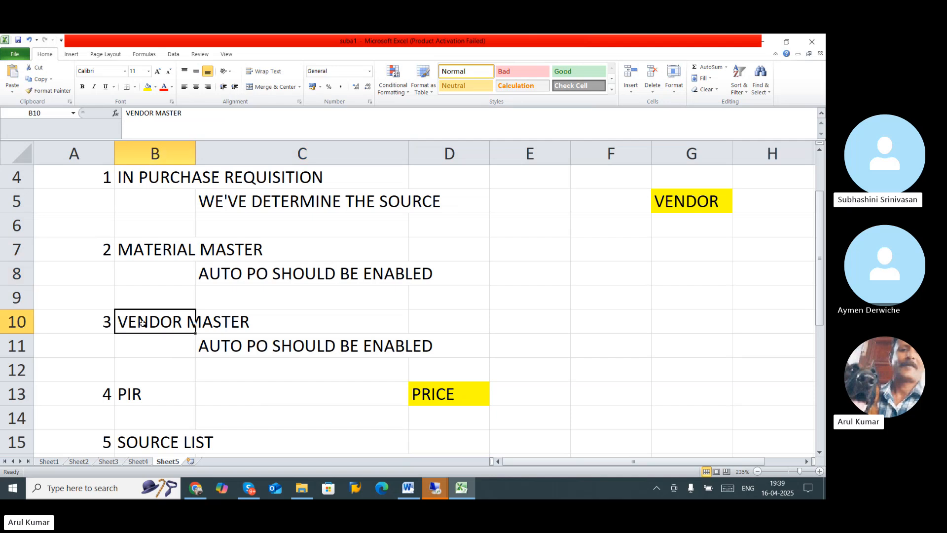
pyautogui.click(219, 344)
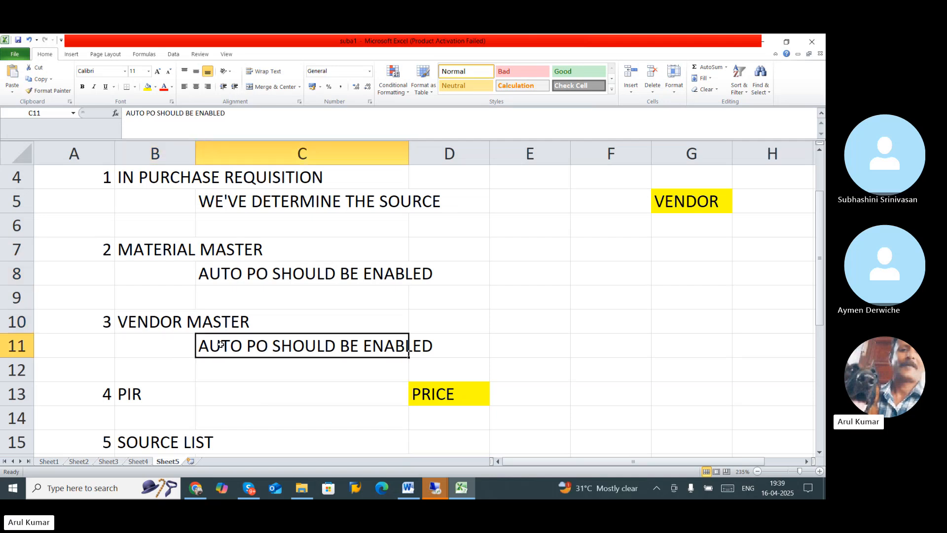
pyautogui.scroll(-1, 242, 337)
pyautogui.scroll(-3, 242, 338)
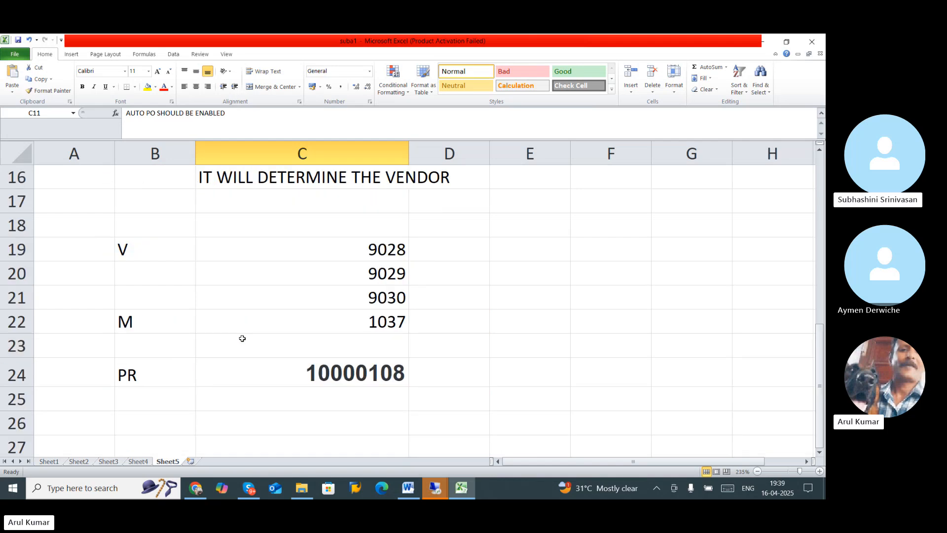
pyautogui.scroll(-1, 242, 339)
pyautogui.scroll(1, 243, 335)
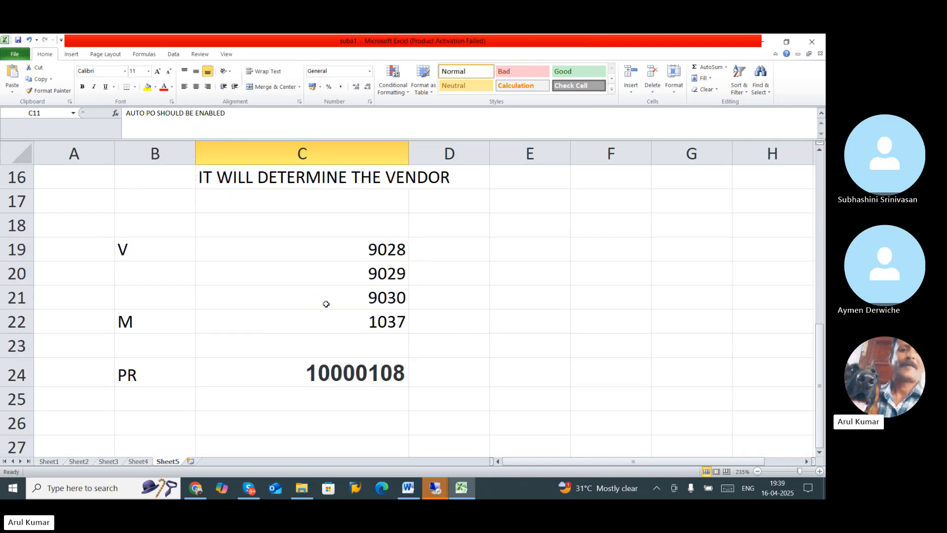
pyautogui.click(402, 321)
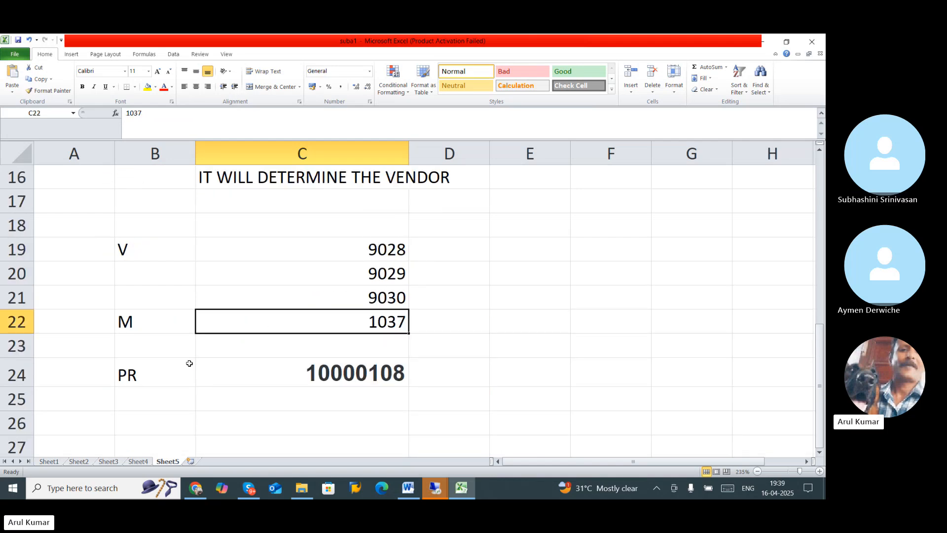
# Enter the label SL in cell B25, below the PR row
pyautogui.click(139, 376)
pyautogui.click(146, 398)
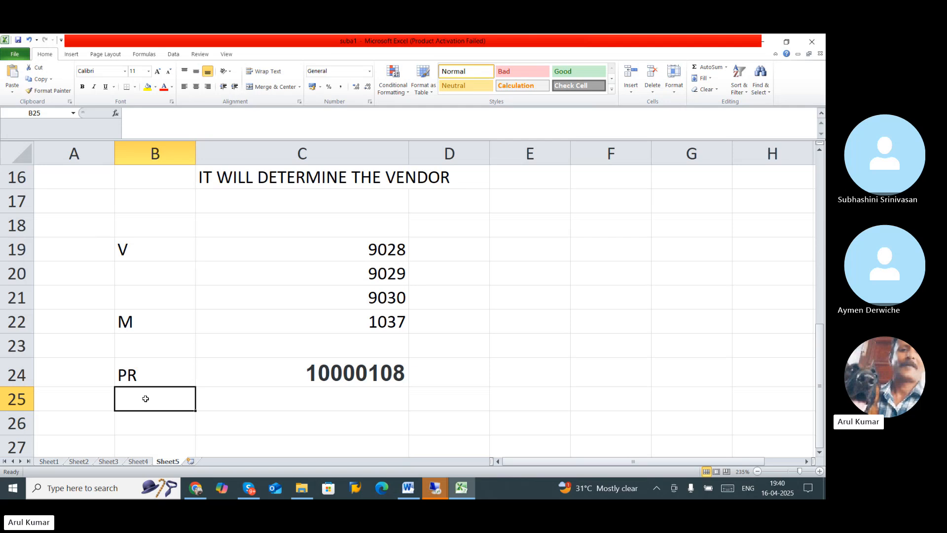
pyautogui.write('SL')
pyautogui.click(160, 428)
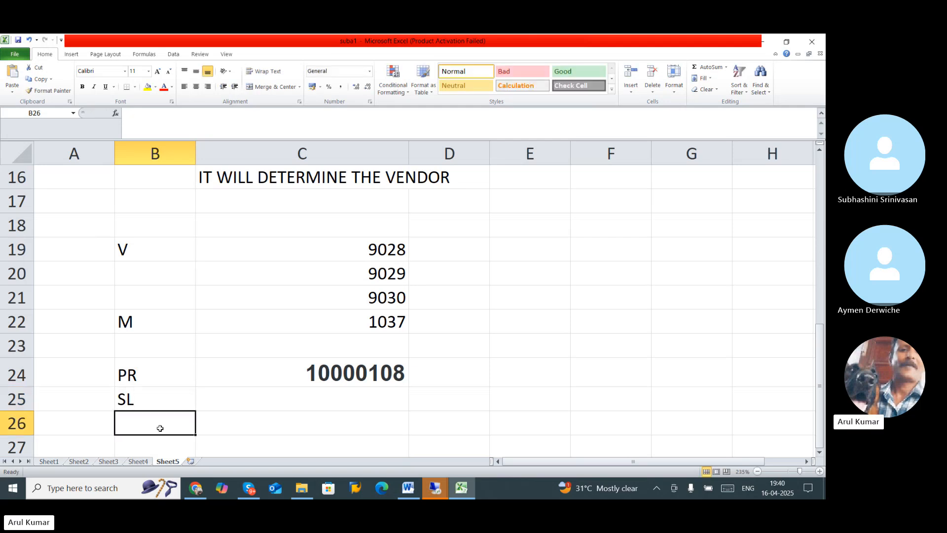
pyautogui.click(137, 400)
# Enter PIR - SL in cell B23, between the M and PR rows, and clear the SL label from B25
pyautogui.click(144, 351)
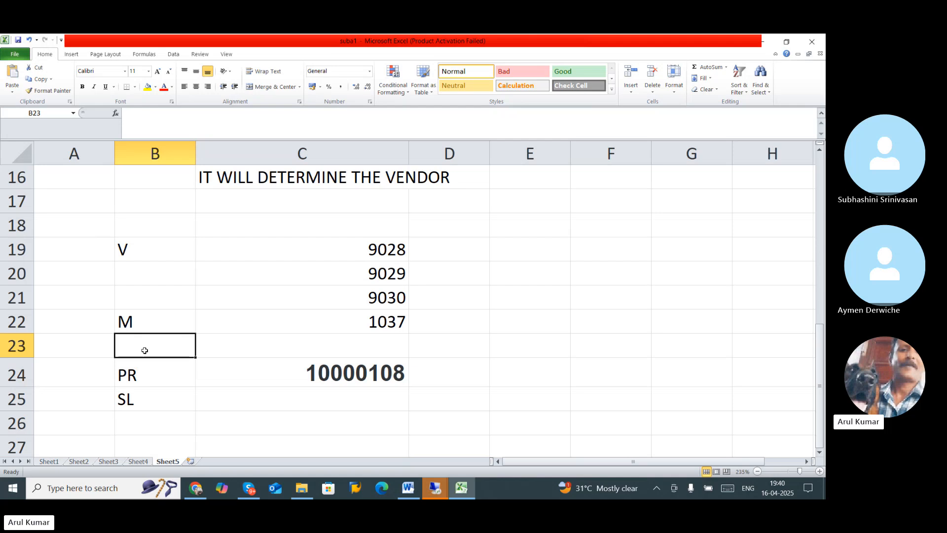
pyautogui.write('PIR')
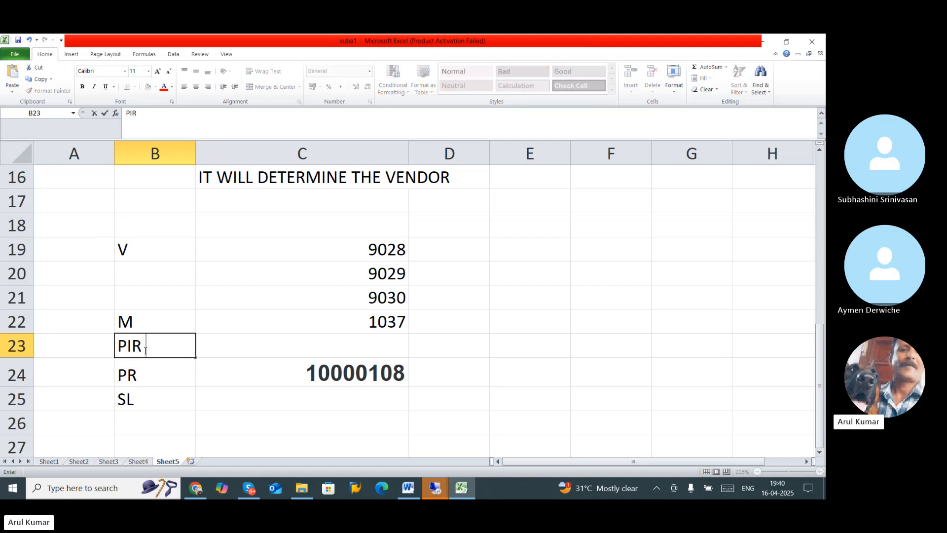
pyautogui.write(' - SL')
pyautogui.click(144, 393)
pyautogui.press('Delete')
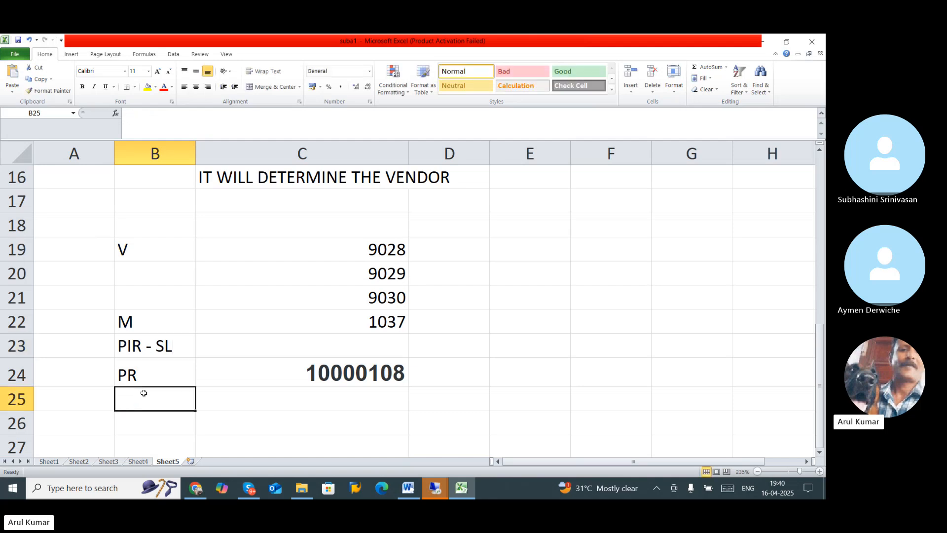
# Review the V, M, PIR - SL and PR entries in rows 19 to 24
pyautogui.click(241, 414)
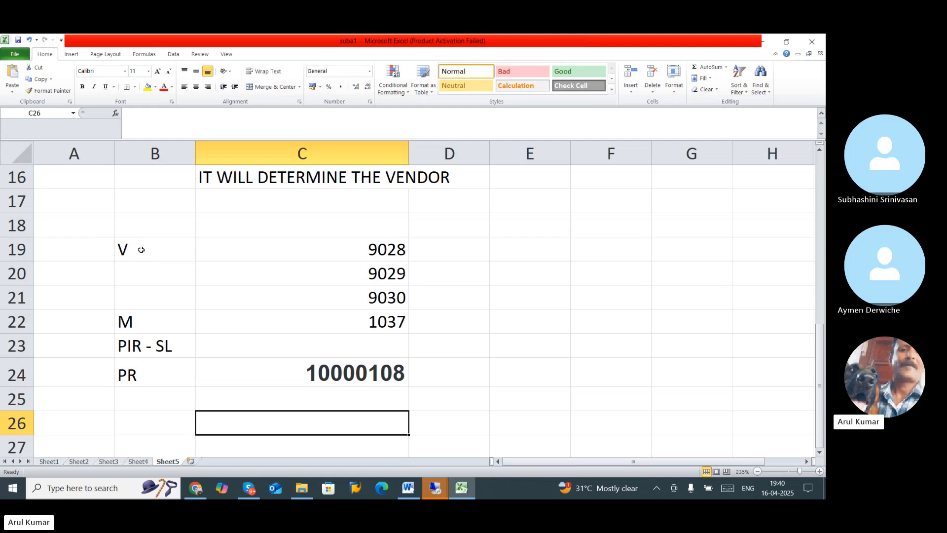
pyautogui.moveTo(138, 249); pyautogui.dragTo(406, 373)
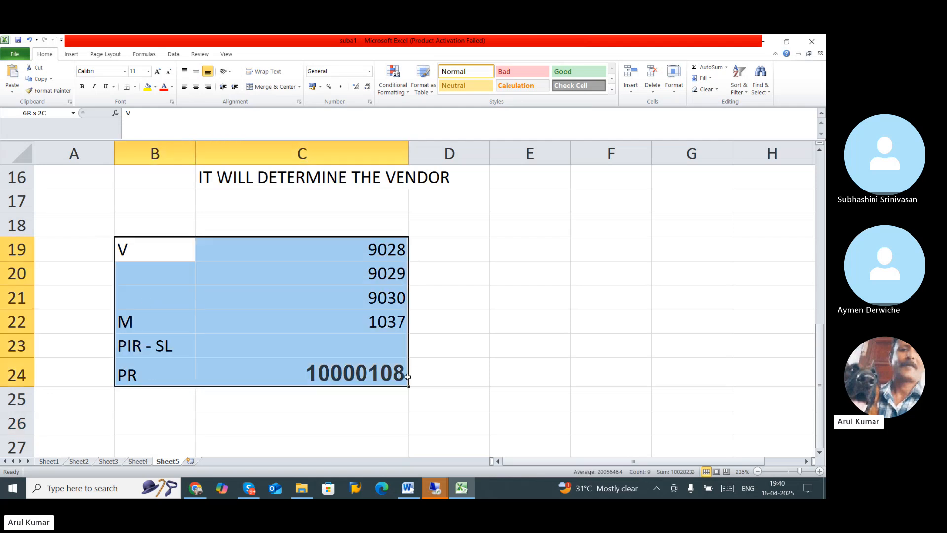
pyautogui.click(392, 410)
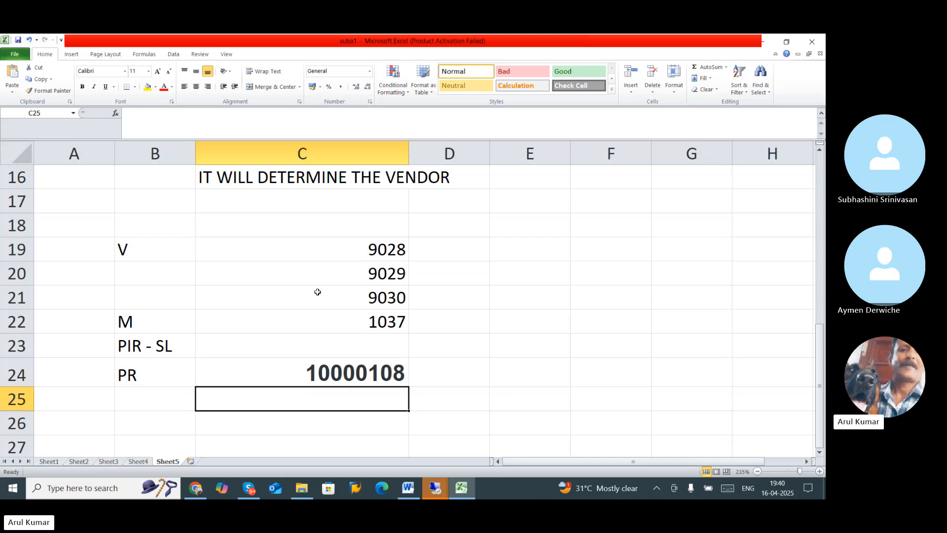
pyautogui.click(140, 372)
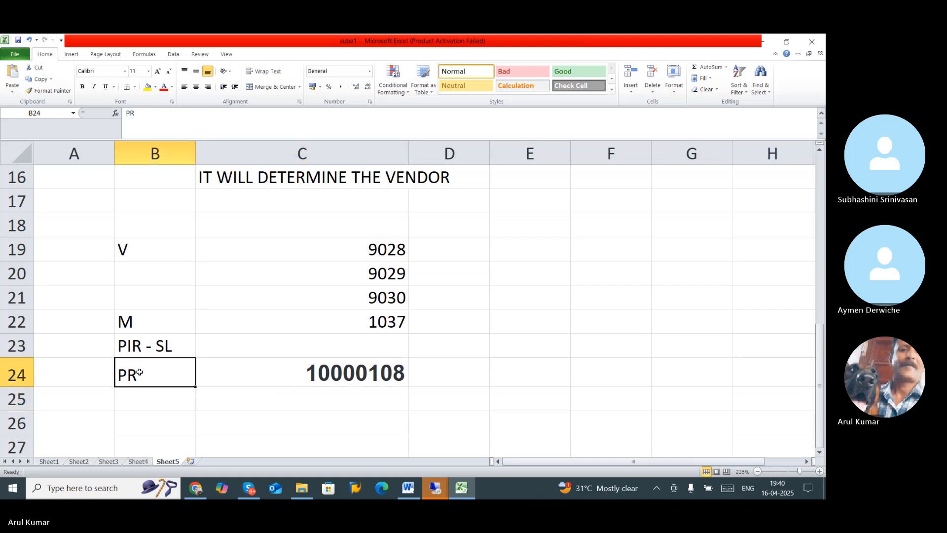
# Review the five automatic purchase order prerequisites and the V, M, PIR - SL and PR entries beneath them
pyautogui.click(537, 288)
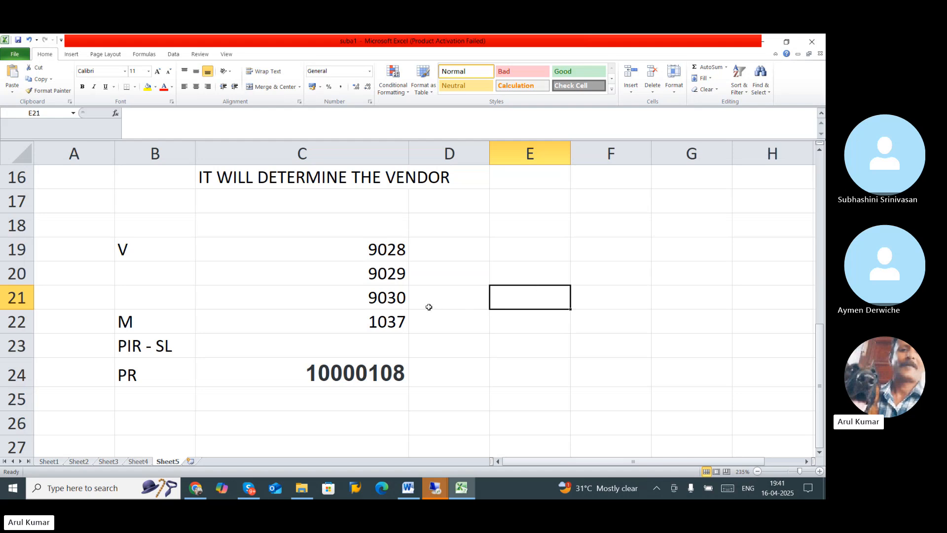
pyautogui.scroll(-1, 428, 306)
pyautogui.scroll(3, 429, 306)
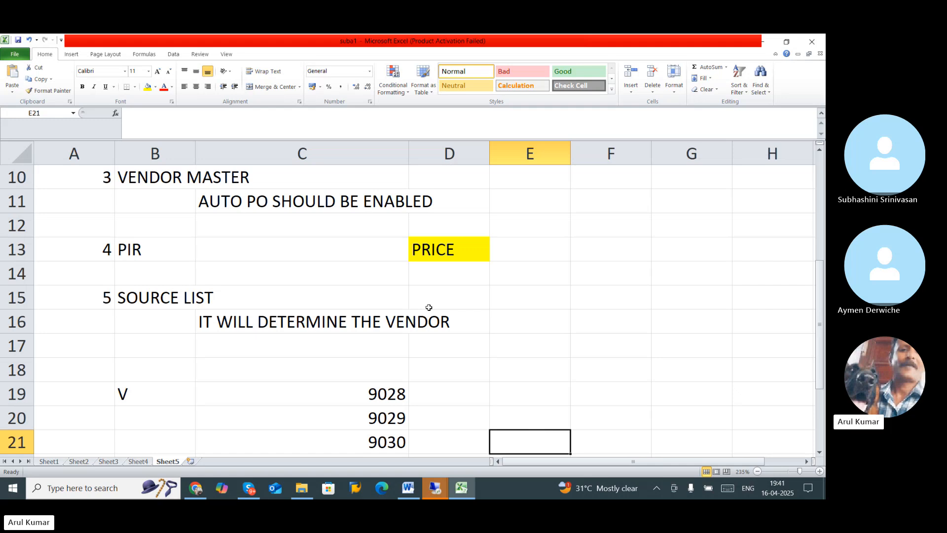
pyautogui.scroll(3, 429, 307)
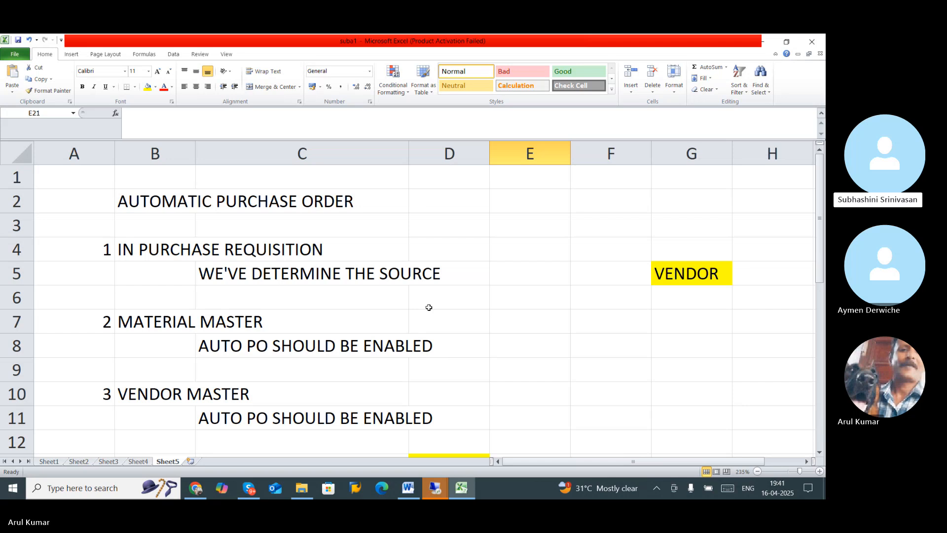
pyautogui.scroll(-1, 430, 307)
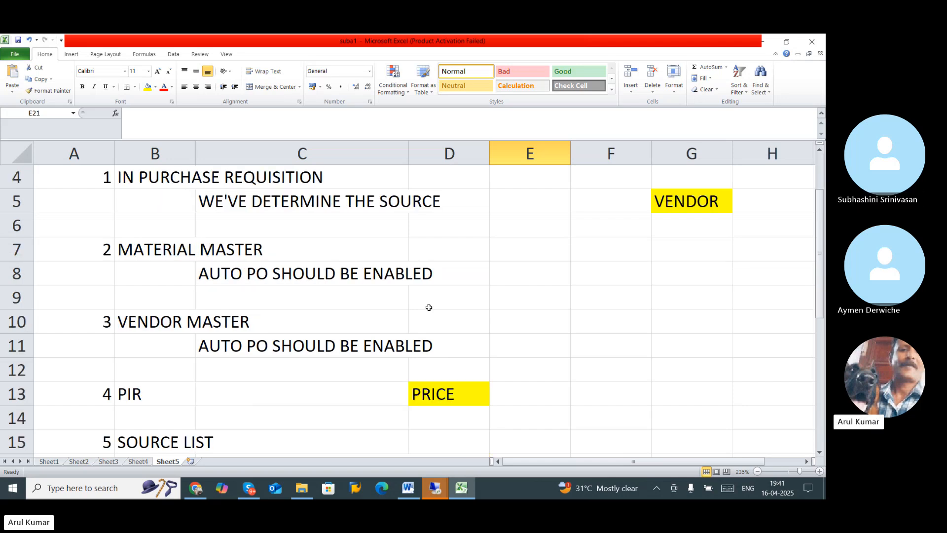
pyautogui.scroll(-3, 429, 307)
pyautogui.scroll(-2, 429, 307)
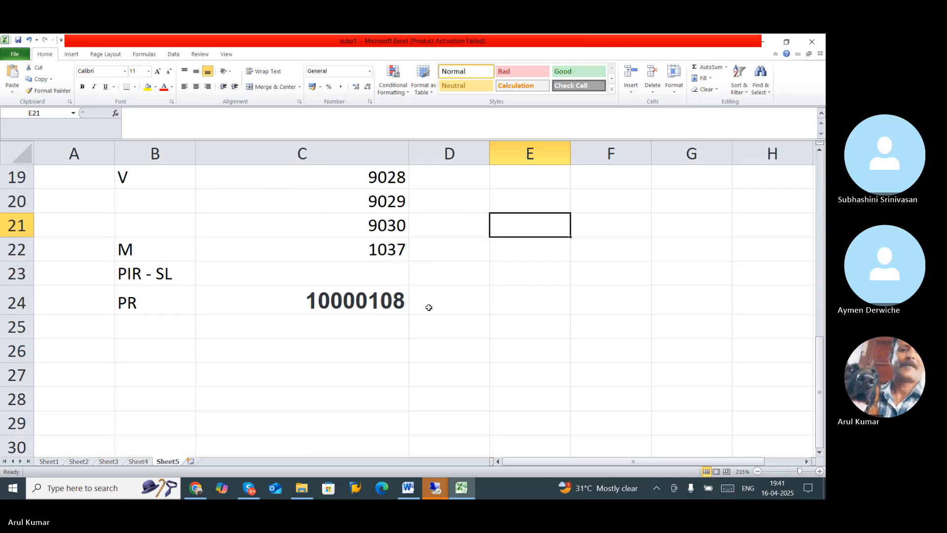
pyautogui.click(173, 356)
pyautogui.click(232, 357)
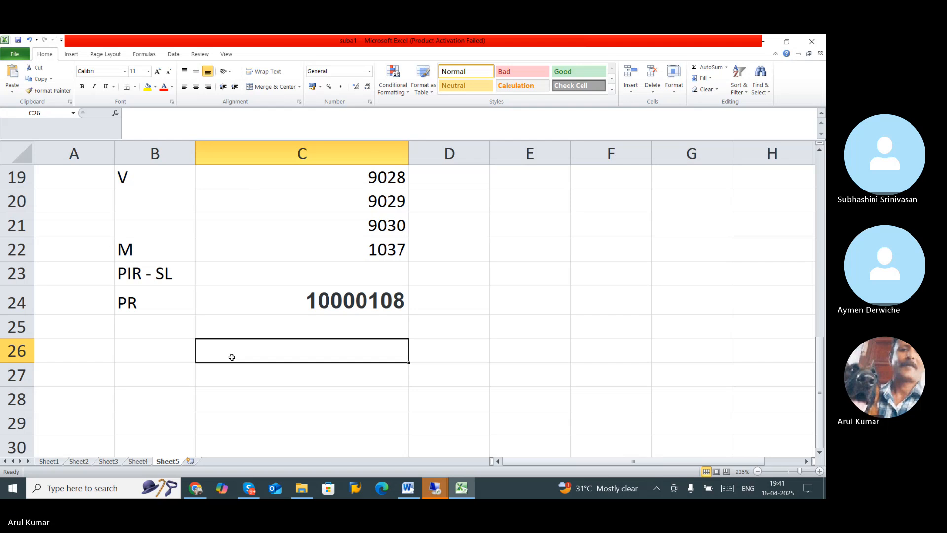
# Go over the notes once more from the AUTOMATIC PURCHASE ORDER heading through the vendor, material and PR records
pyautogui.scroll(6, 232, 357)
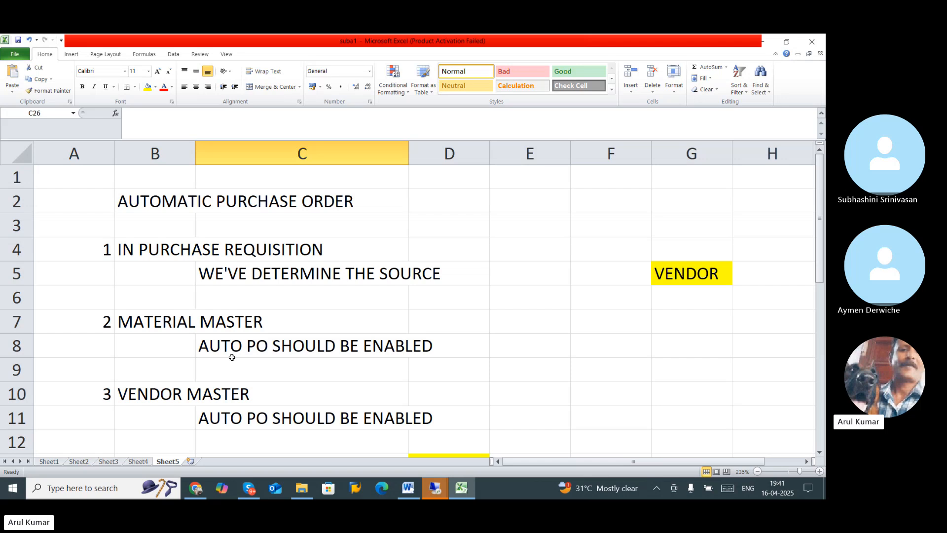
pyautogui.click(132, 206)
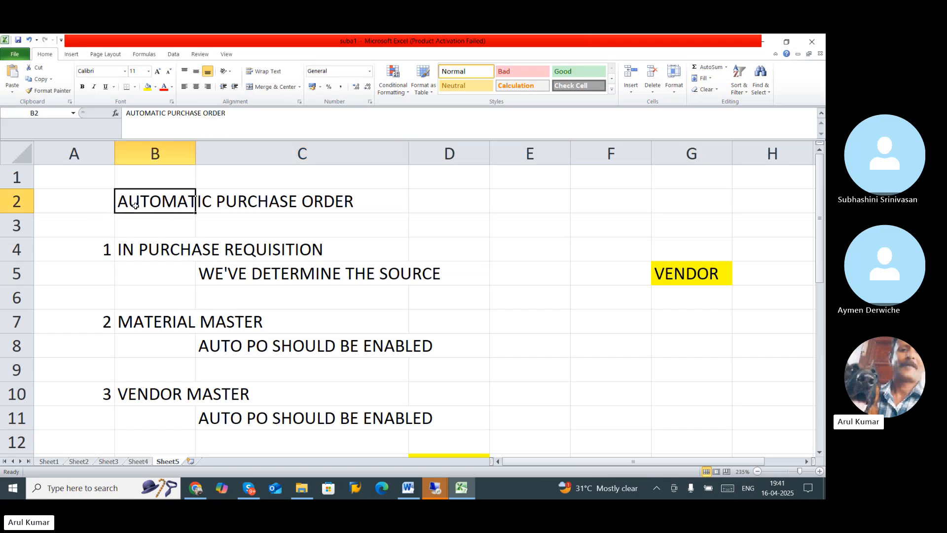
pyautogui.scroll(-4, 139, 235)
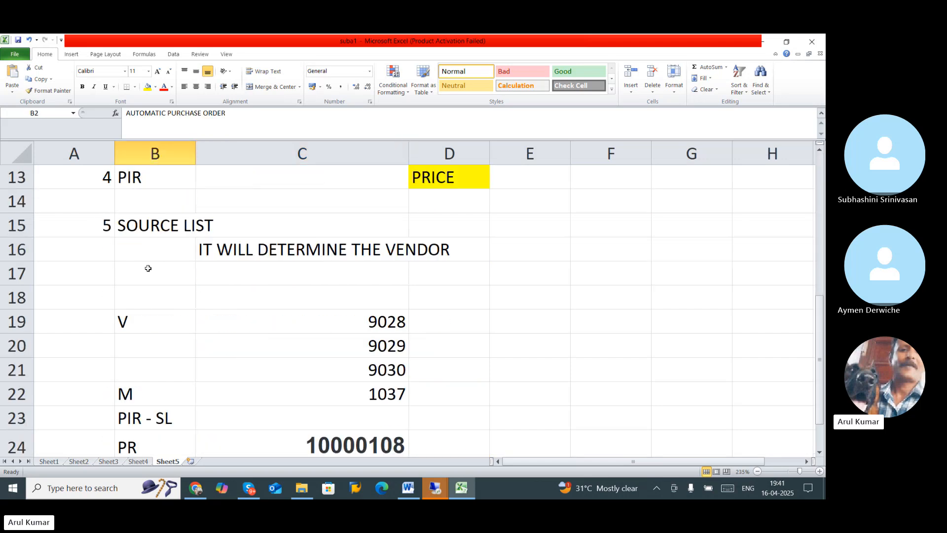
pyautogui.scroll(-3, 148, 268)
pyautogui.scroll(7, 148, 268)
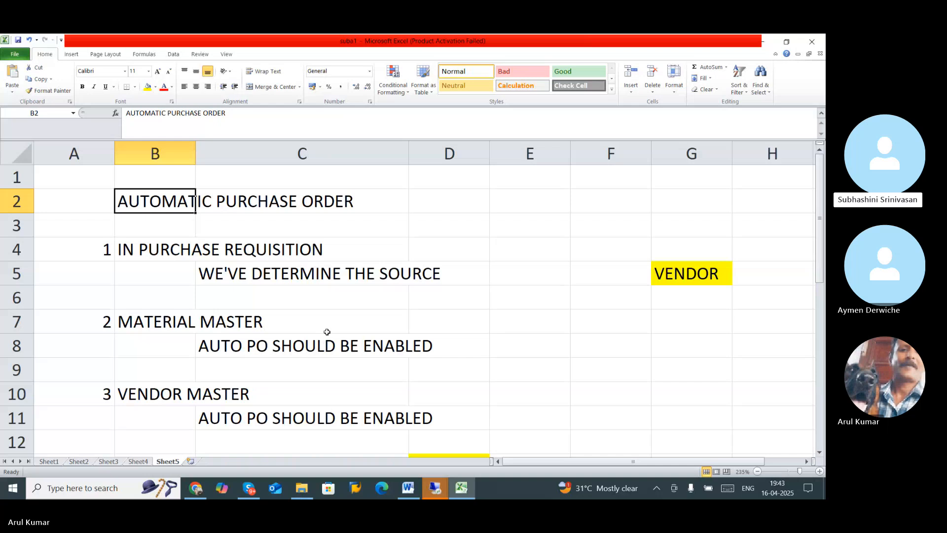
pyautogui.scroll(-1, 330, 332)
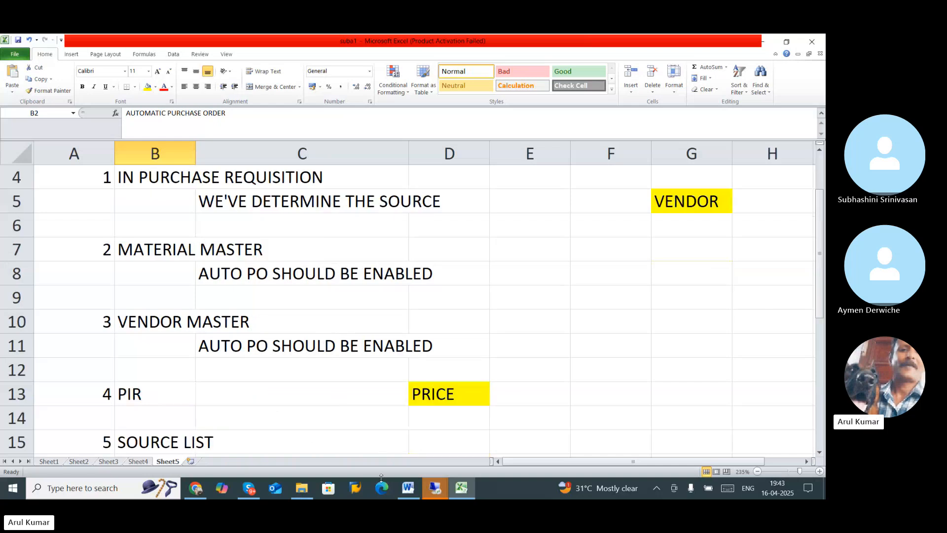
# Switch to Gmail in Chrome and read the Material Creation - issue email thread, including its Create Material screenshots and replies
pyautogui.click(249, 488)
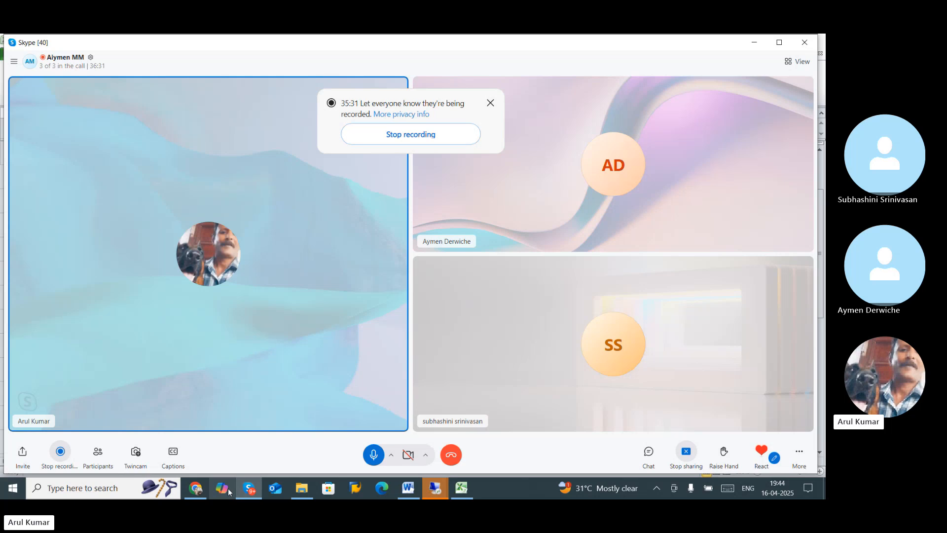
pyautogui.click(195, 491)
pyautogui.scroll(-1, 373, 310)
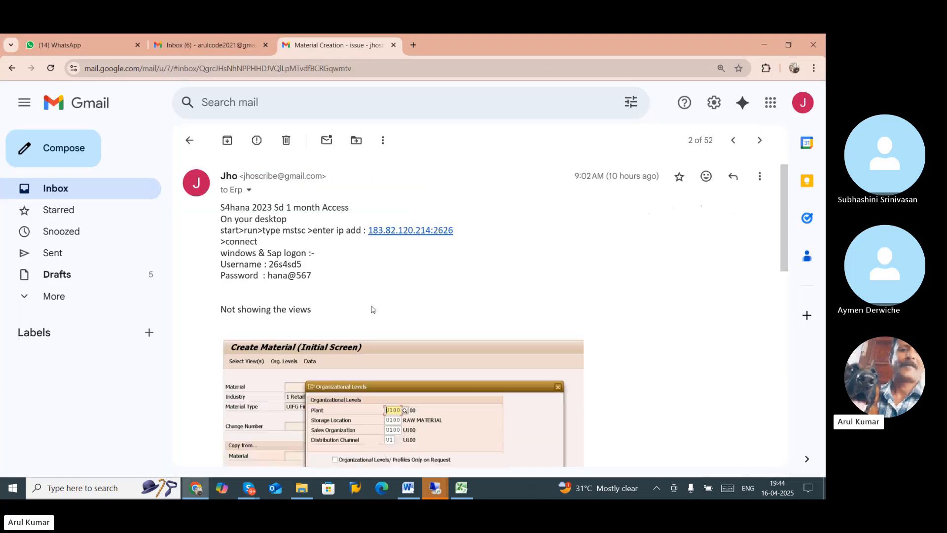
pyautogui.scroll(1, 373, 309)
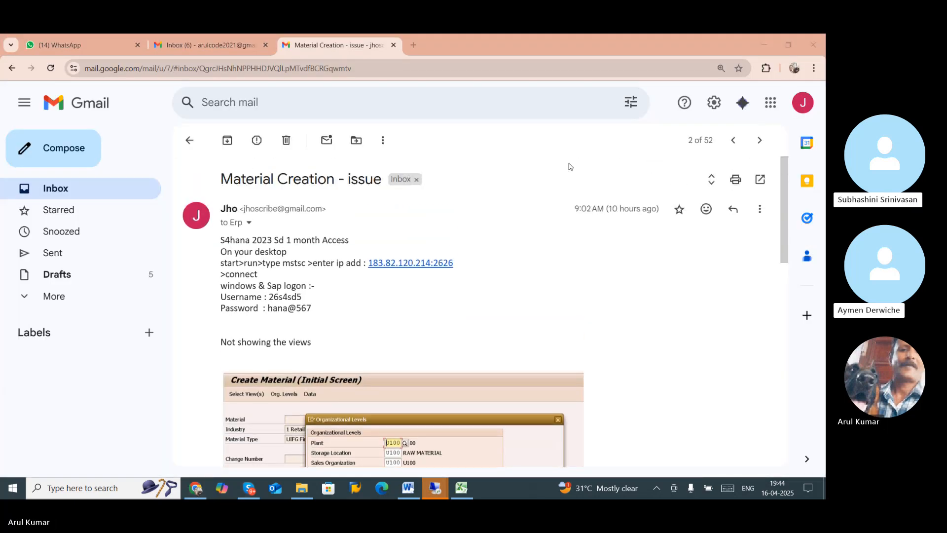
pyautogui.scroll(-3, 376, 259)
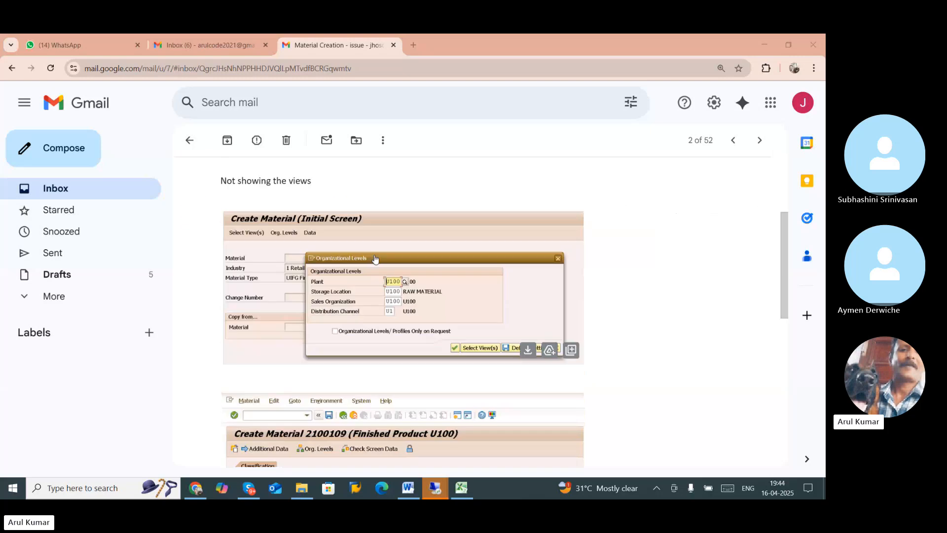
pyautogui.scroll(-4, 471, 307)
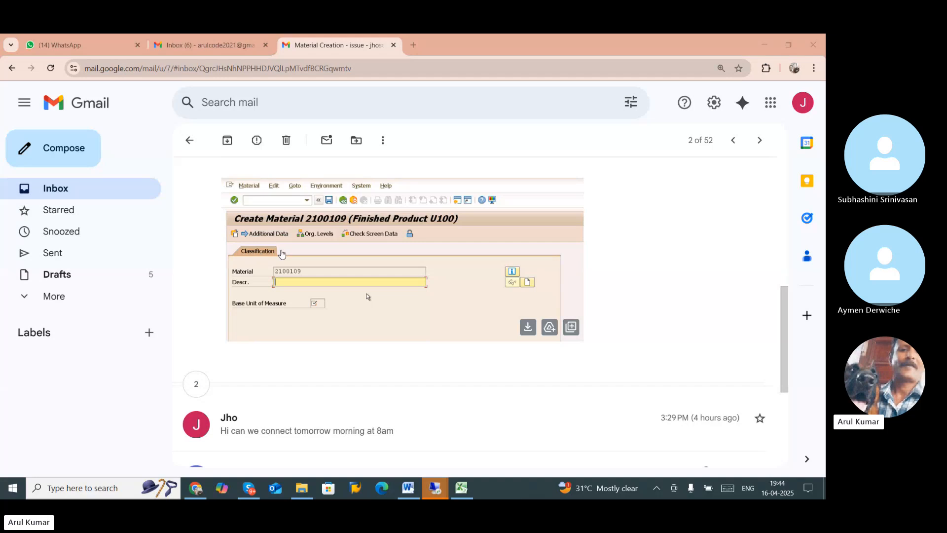
pyautogui.scroll(1, 281, 253)
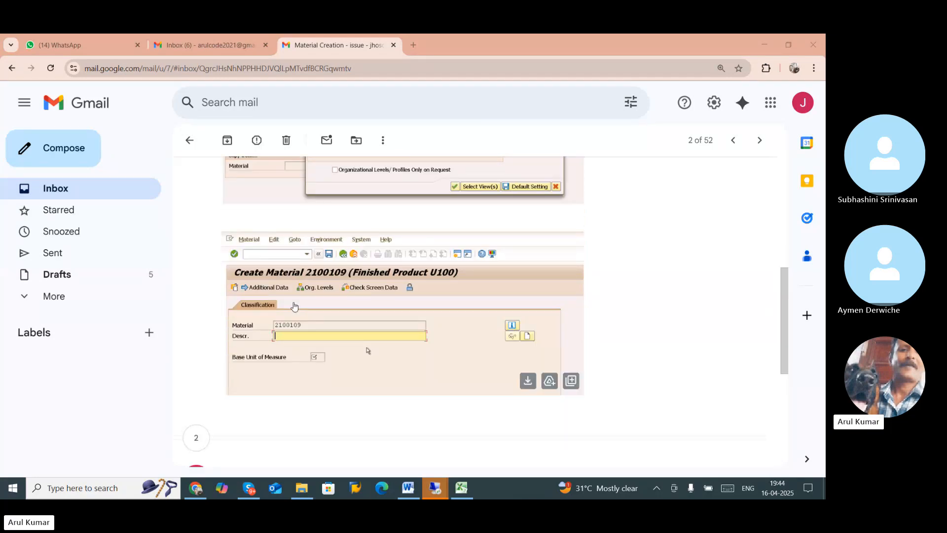
pyautogui.scroll(-3, 363, 332)
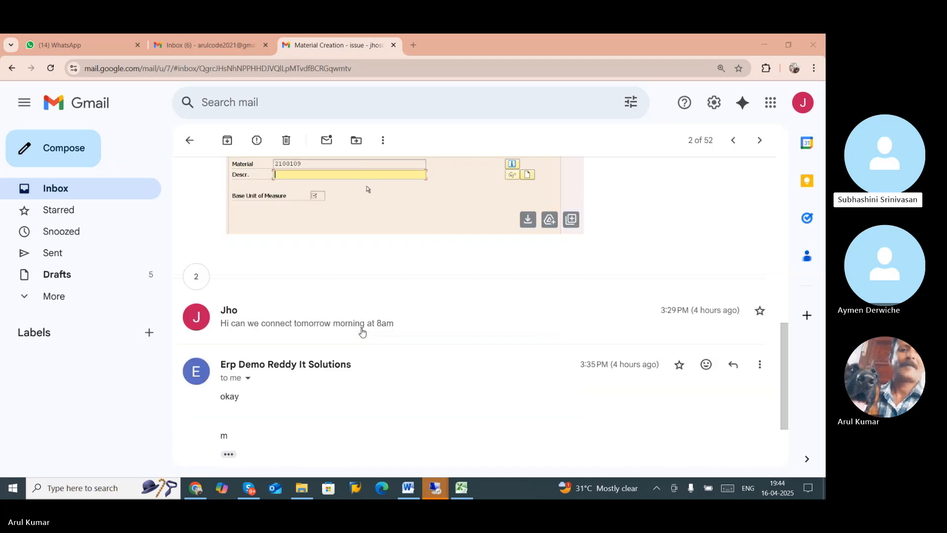
pyautogui.scroll(-2, 283, 345)
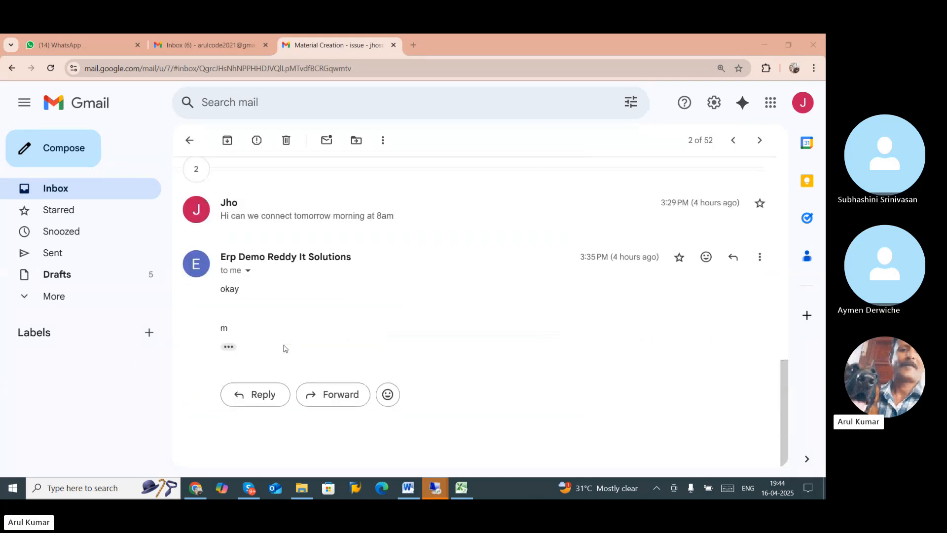
pyautogui.scroll(2, 283, 347)
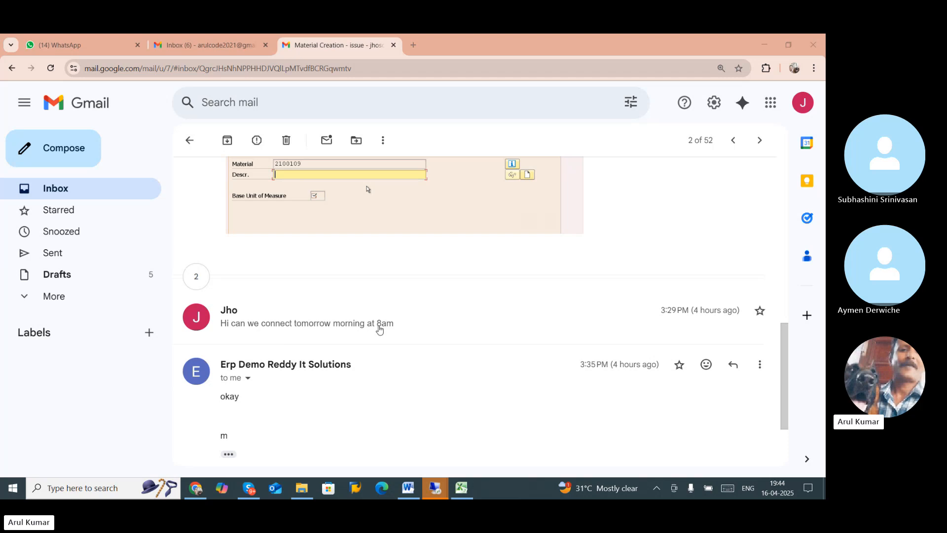
pyautogui.scroll(4, 379, 328)
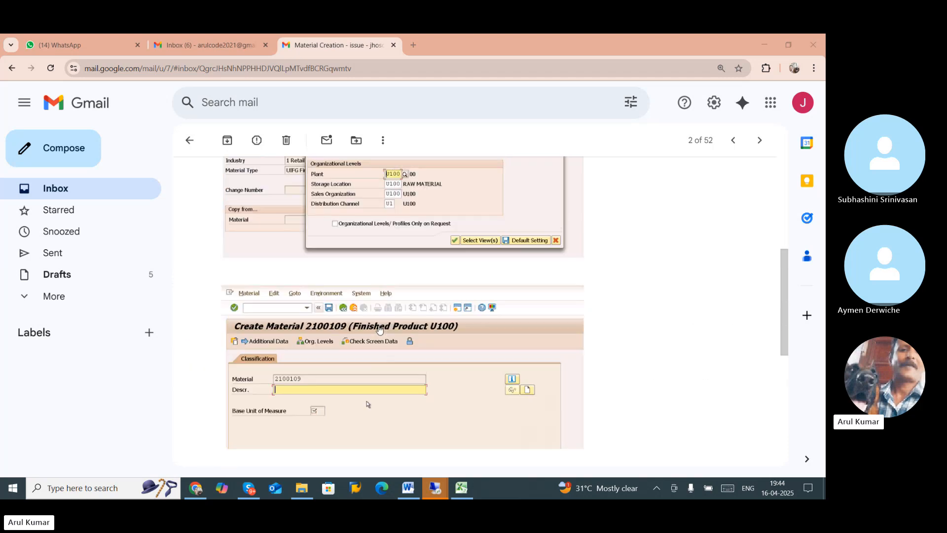
# Open the Login Error email from the inbox and read the unlock request and the reply with its SAP Easy Access screenshot
pyautogui.click(79, 192)
pyautogui.click(265, 311)
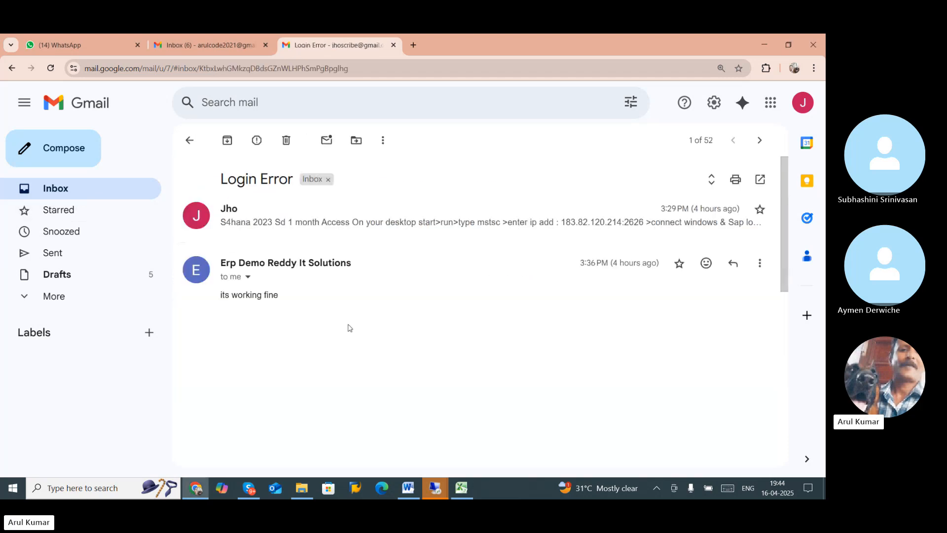
pyautogui.scroll(-15, 293, 226)
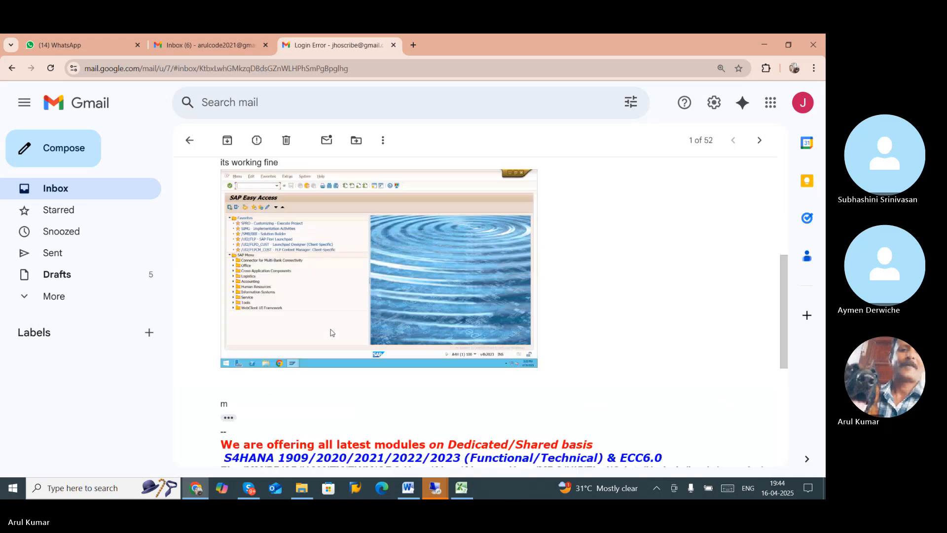
pyautogui.scroll(8, 330, 332)
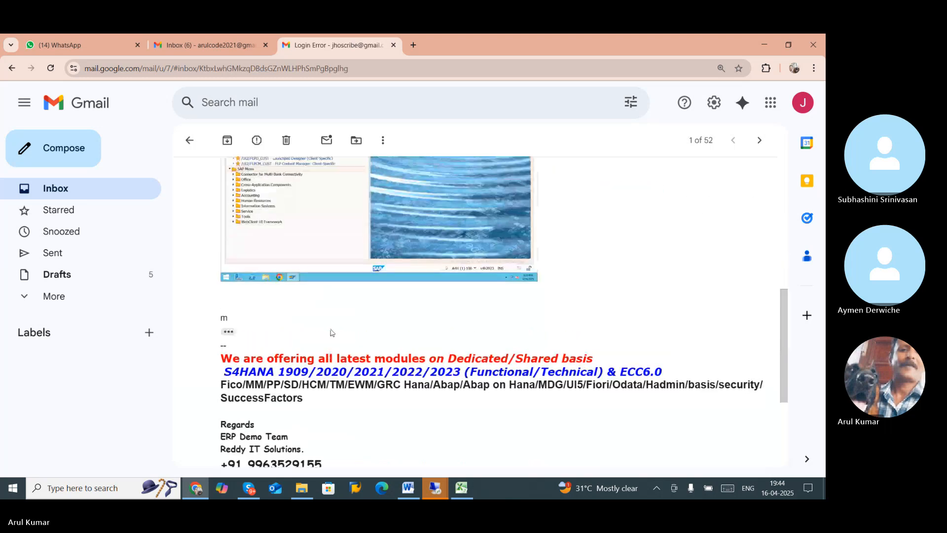
pyautogui.scroll(2, 331, 332)
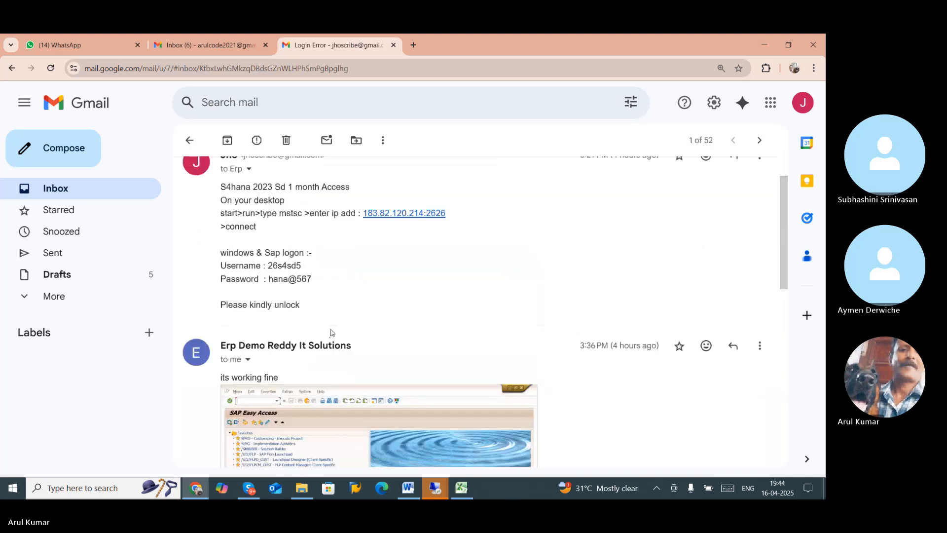
pyautogui.scroll(-4, 330, 332)
pyautogui.scroll(-6, 330, 332)
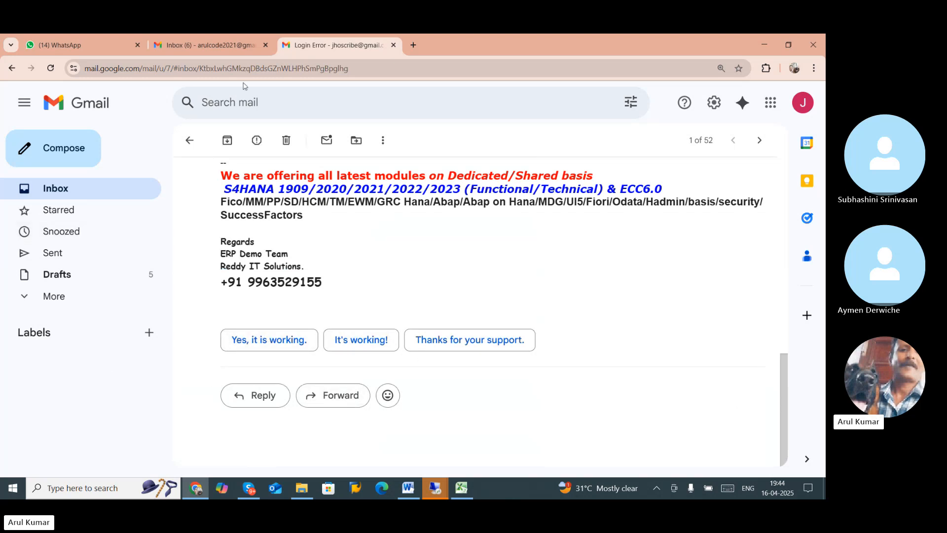
# Check the other open Gmail inbox and the WhatsApp chat, and return to the Skype call
pyautogui.click(224, 46)
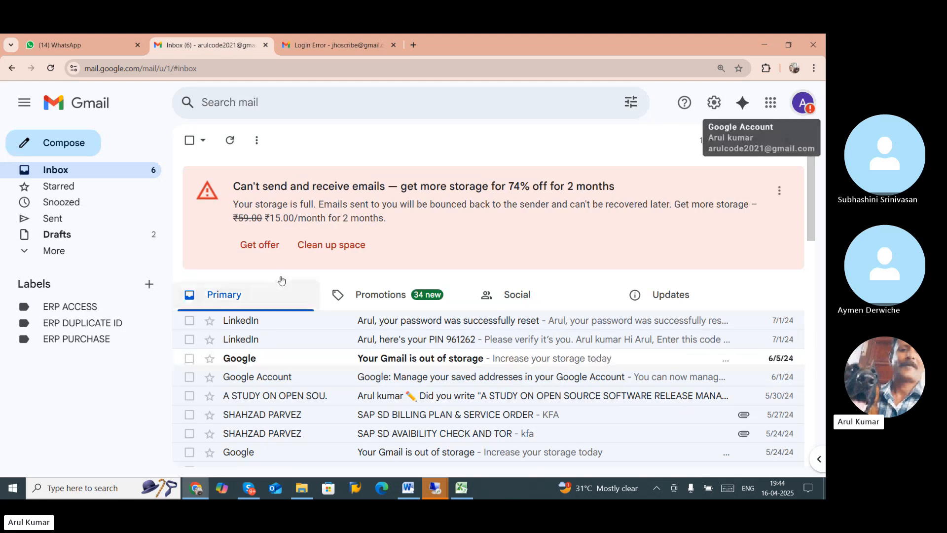
pyautogui.click(122, 49)
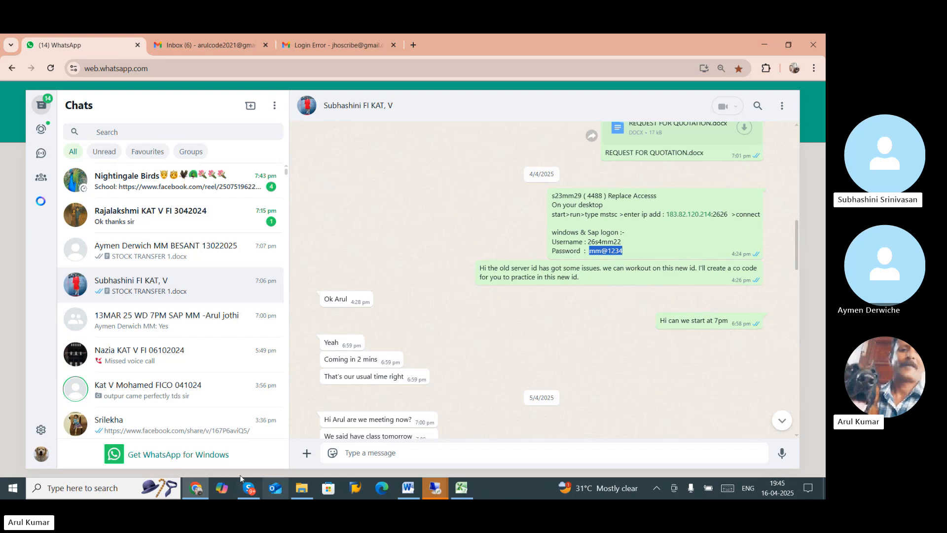
pyautogui.click(249, 488)
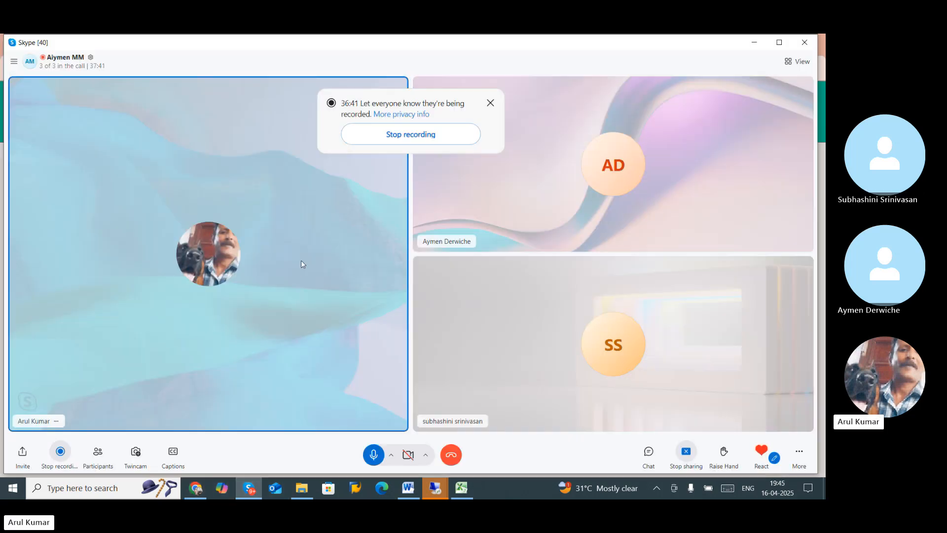